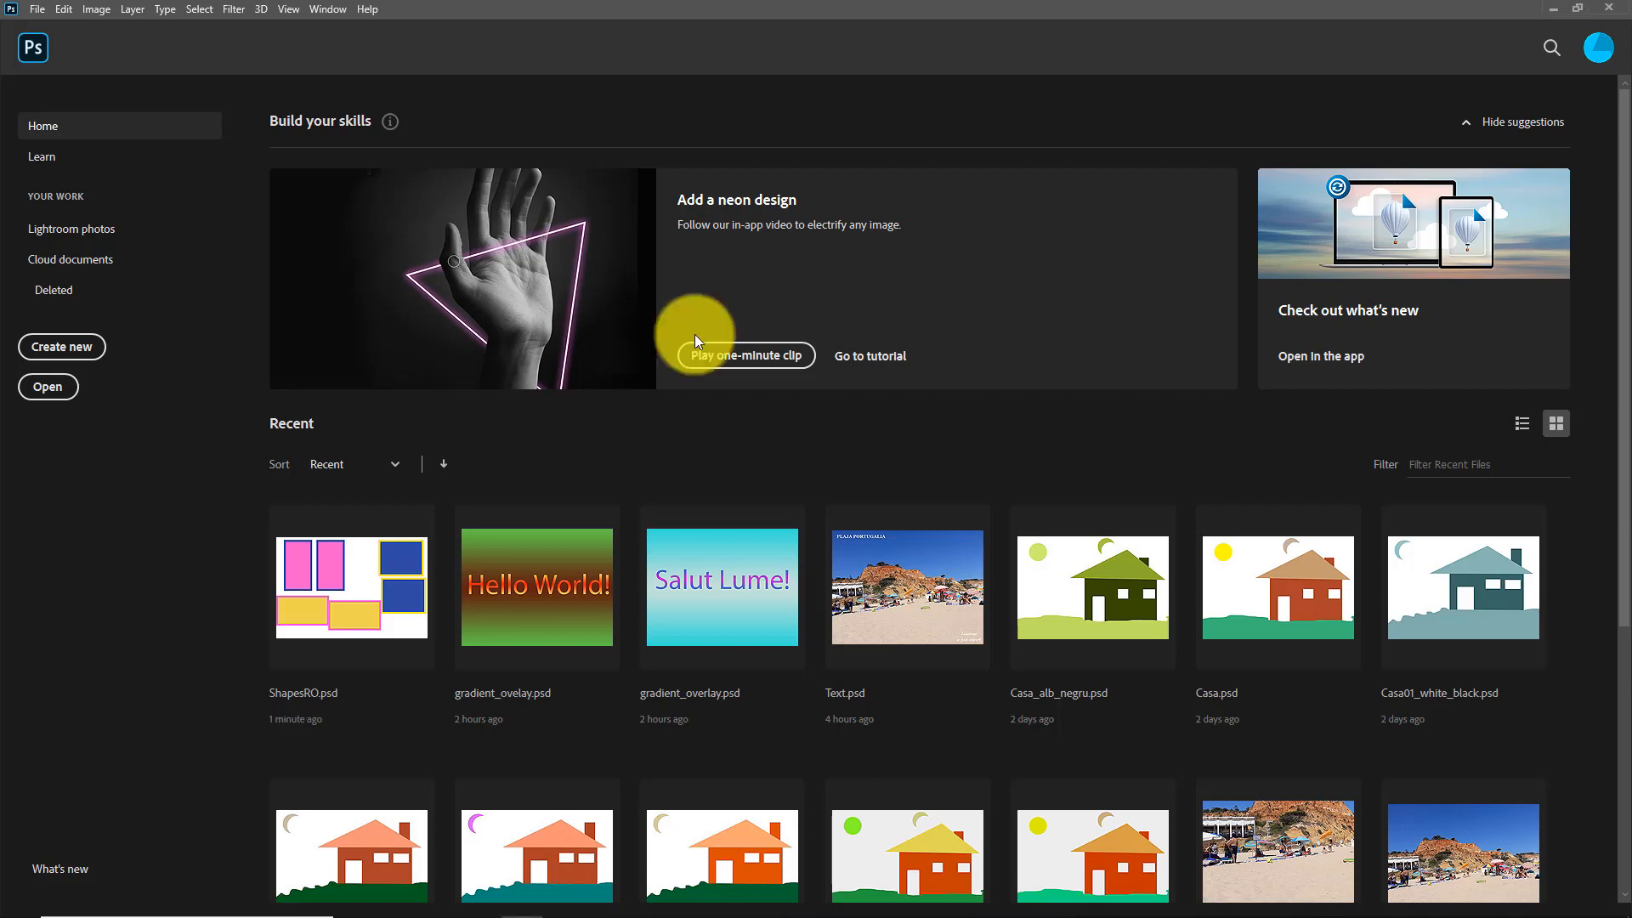
Step: Create a new 1800 × 1200 px landscape document from the Art & Illustration Postcard preset
{"action": "left_click", "coordinate": [68, 350]}
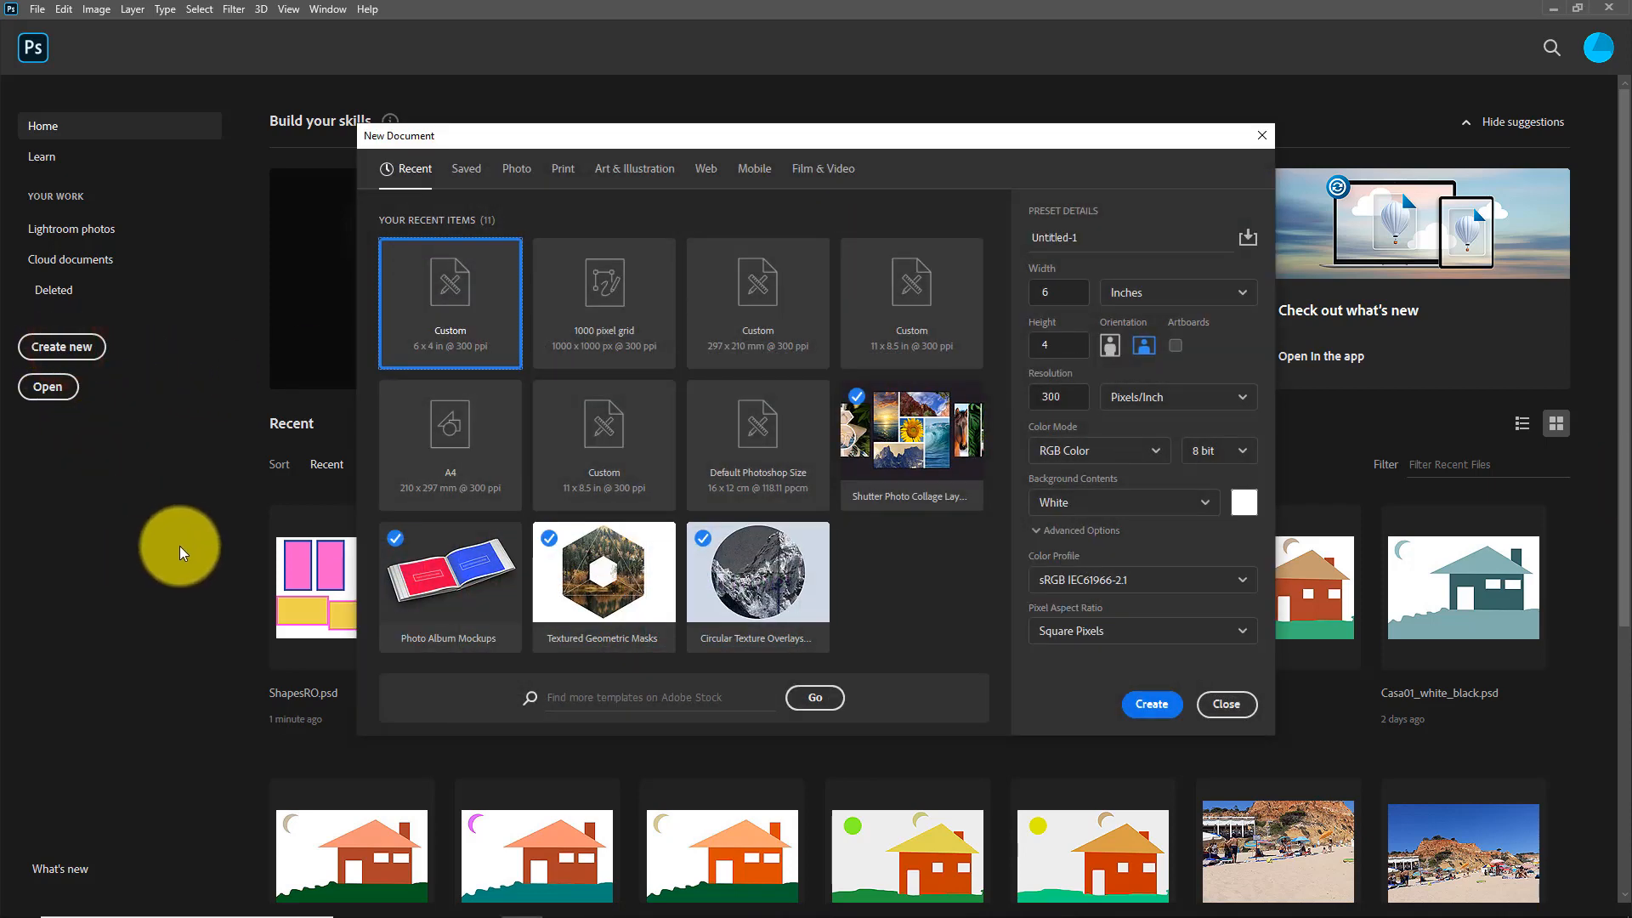
{"action": "left_click", "coordinate": [610, 174]}
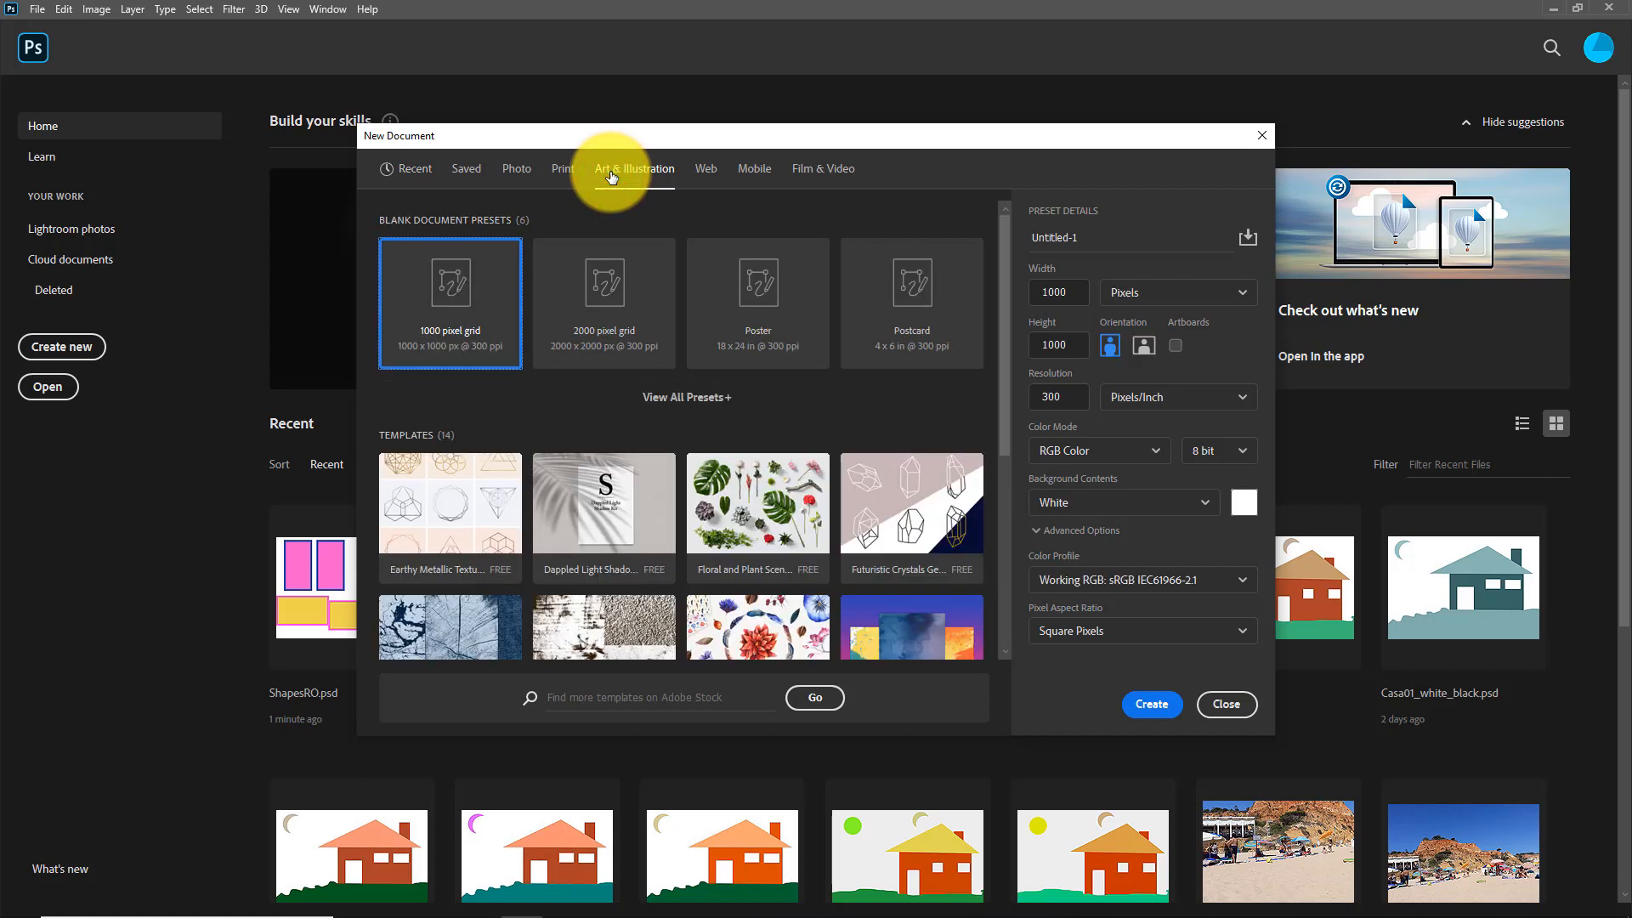
{"action": "left_click", "coordinate": [906, 292]}
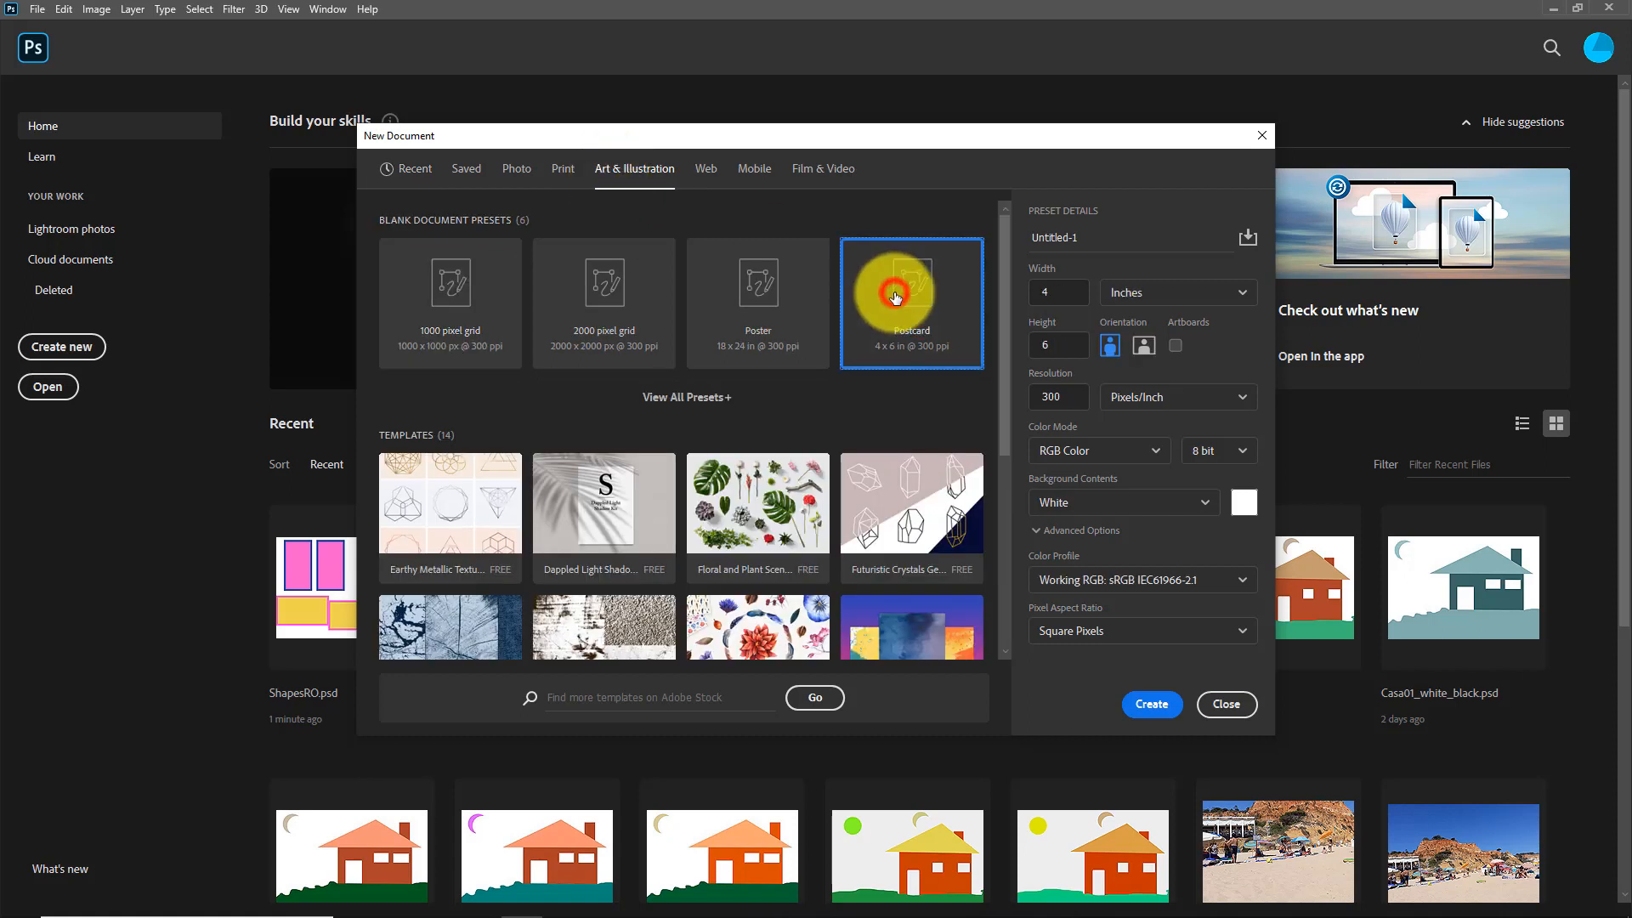
{"action": "left_click", "coordinate": [1146, 346]}
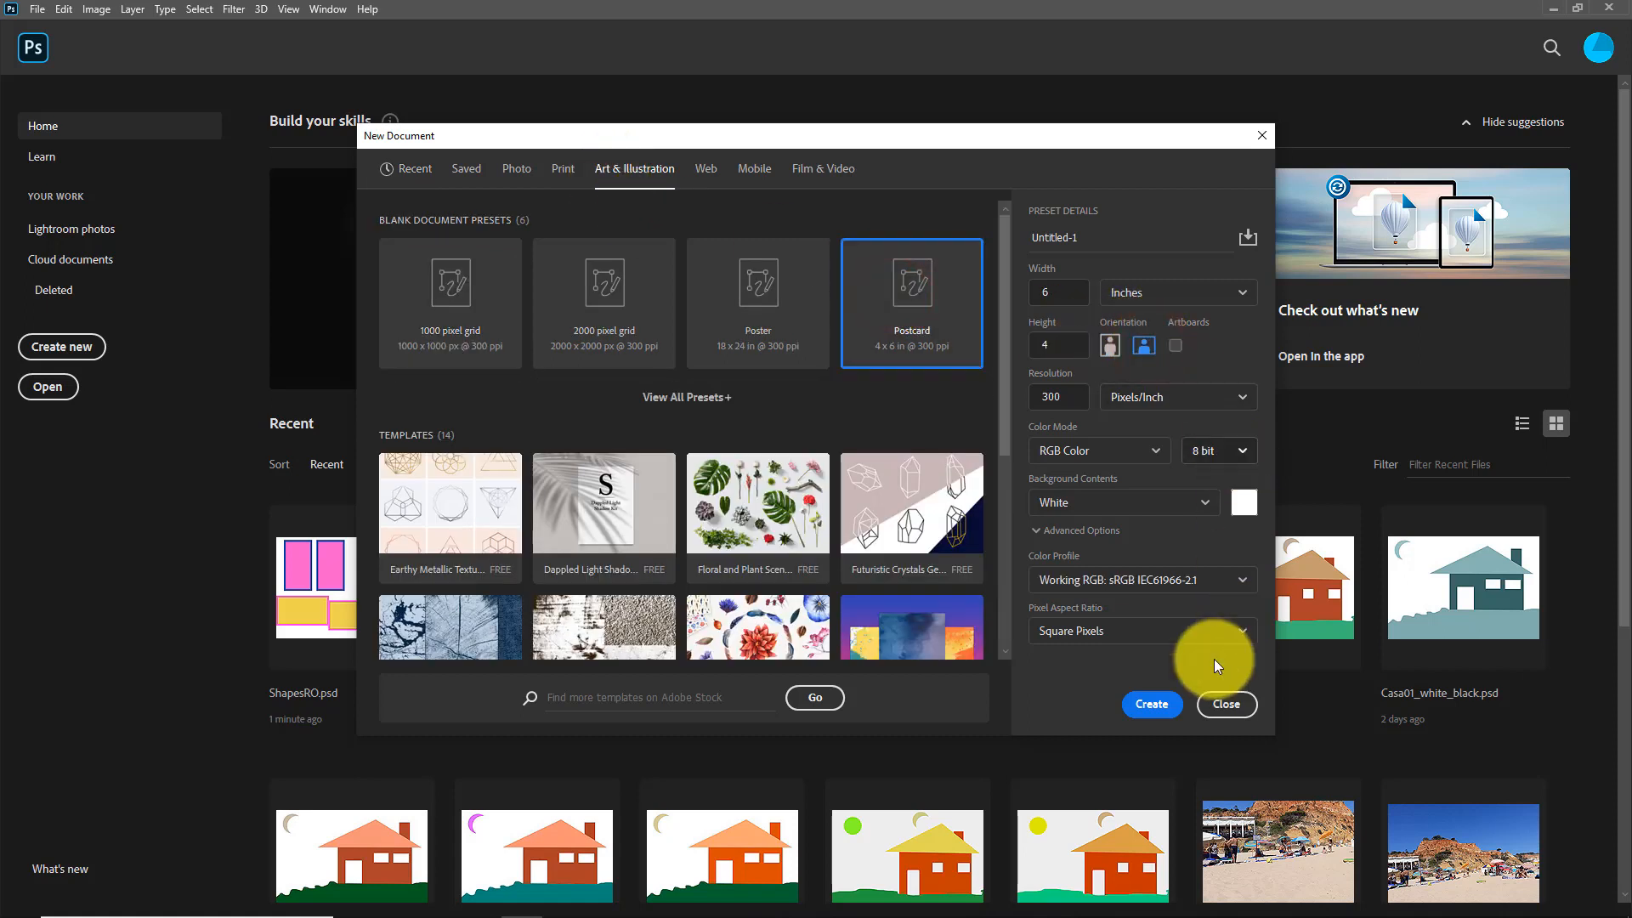
{"action": "left_click", "coordinate": [1153, 705]}
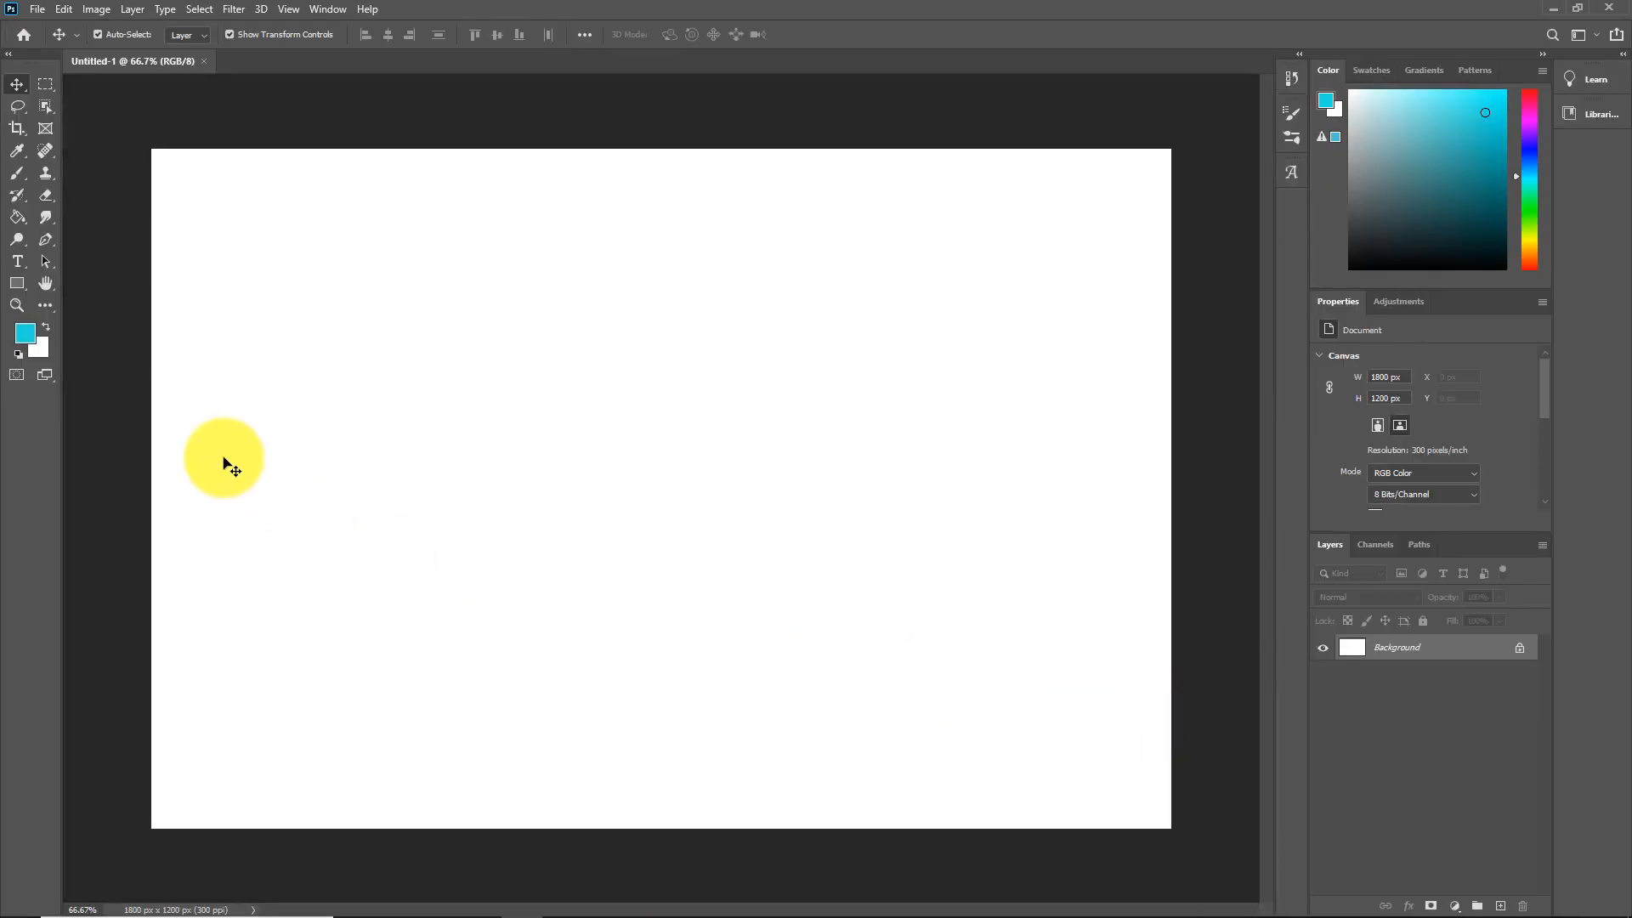
Step: Draw a 428 × 400 px rectangle in the canvas's upper-left area with the Rectangle Tool
{"action": "left_click", "coordinate": [24, 289]}
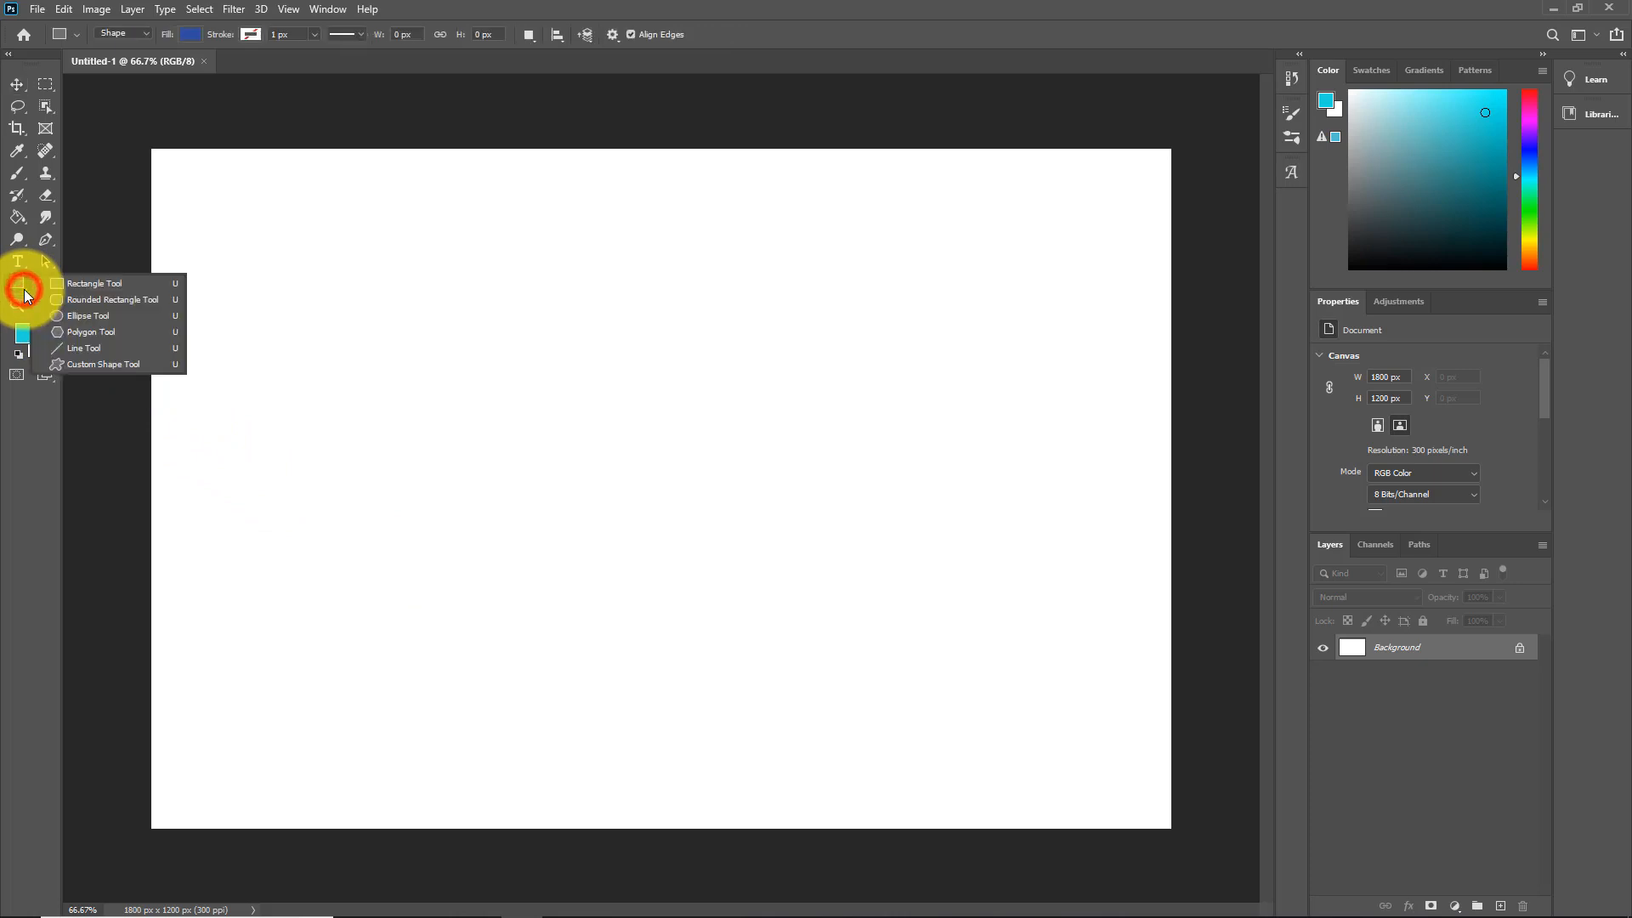
{"action": "left_click", "coordinate": [100, 286]}
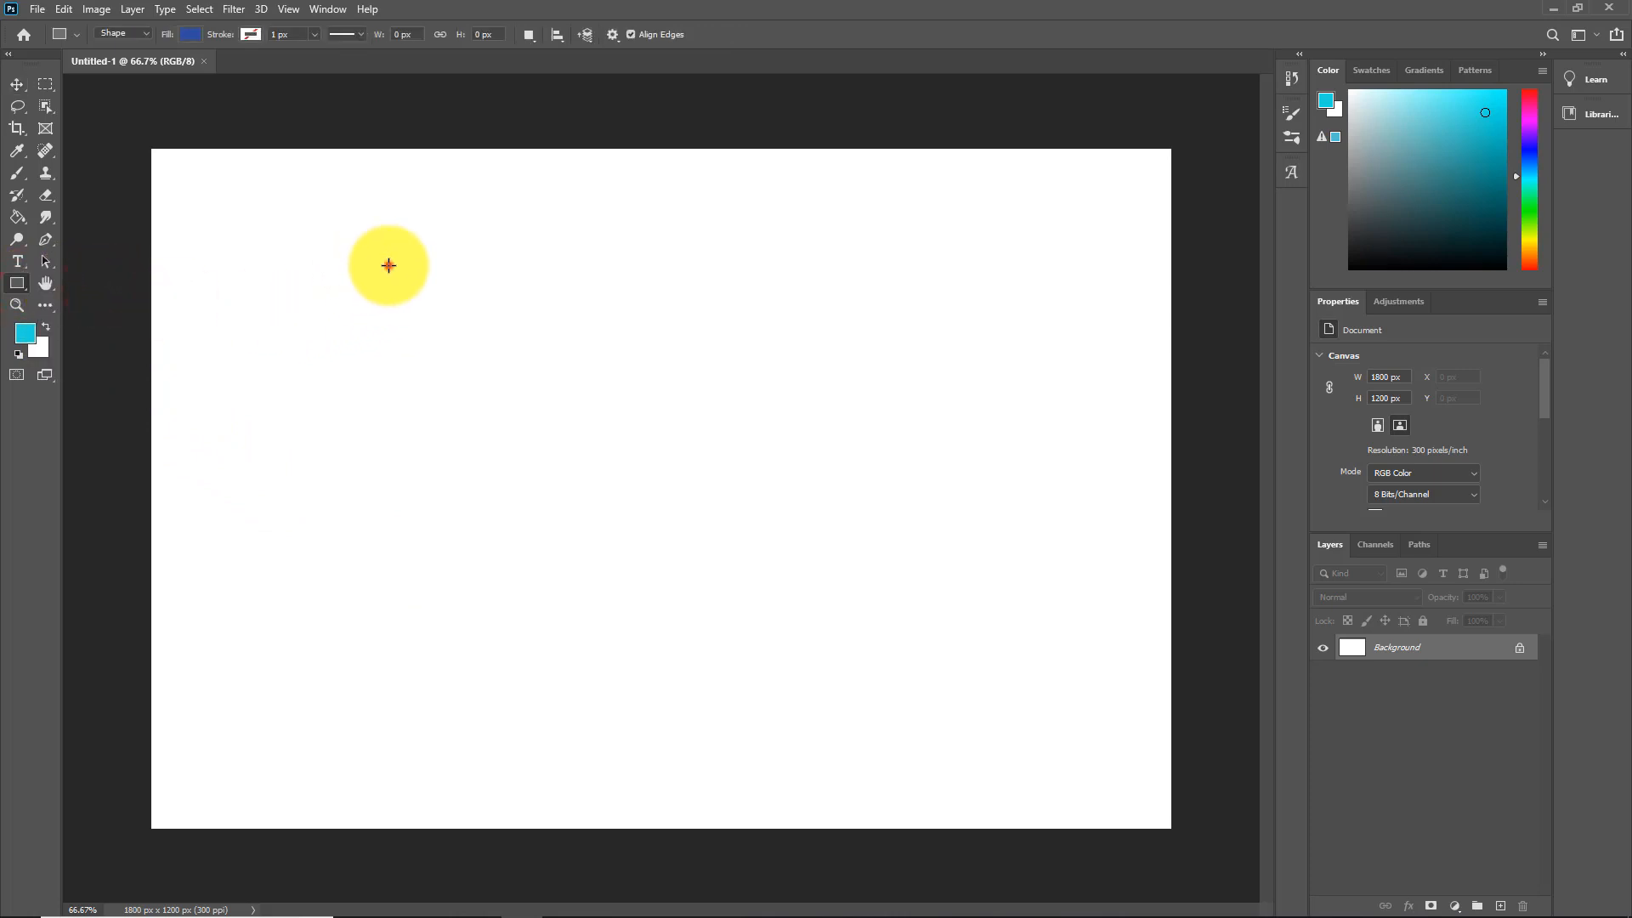
{"action": "left_click_drag", "start_coordinate": [389, 266], "coordinate": [630, 491]}
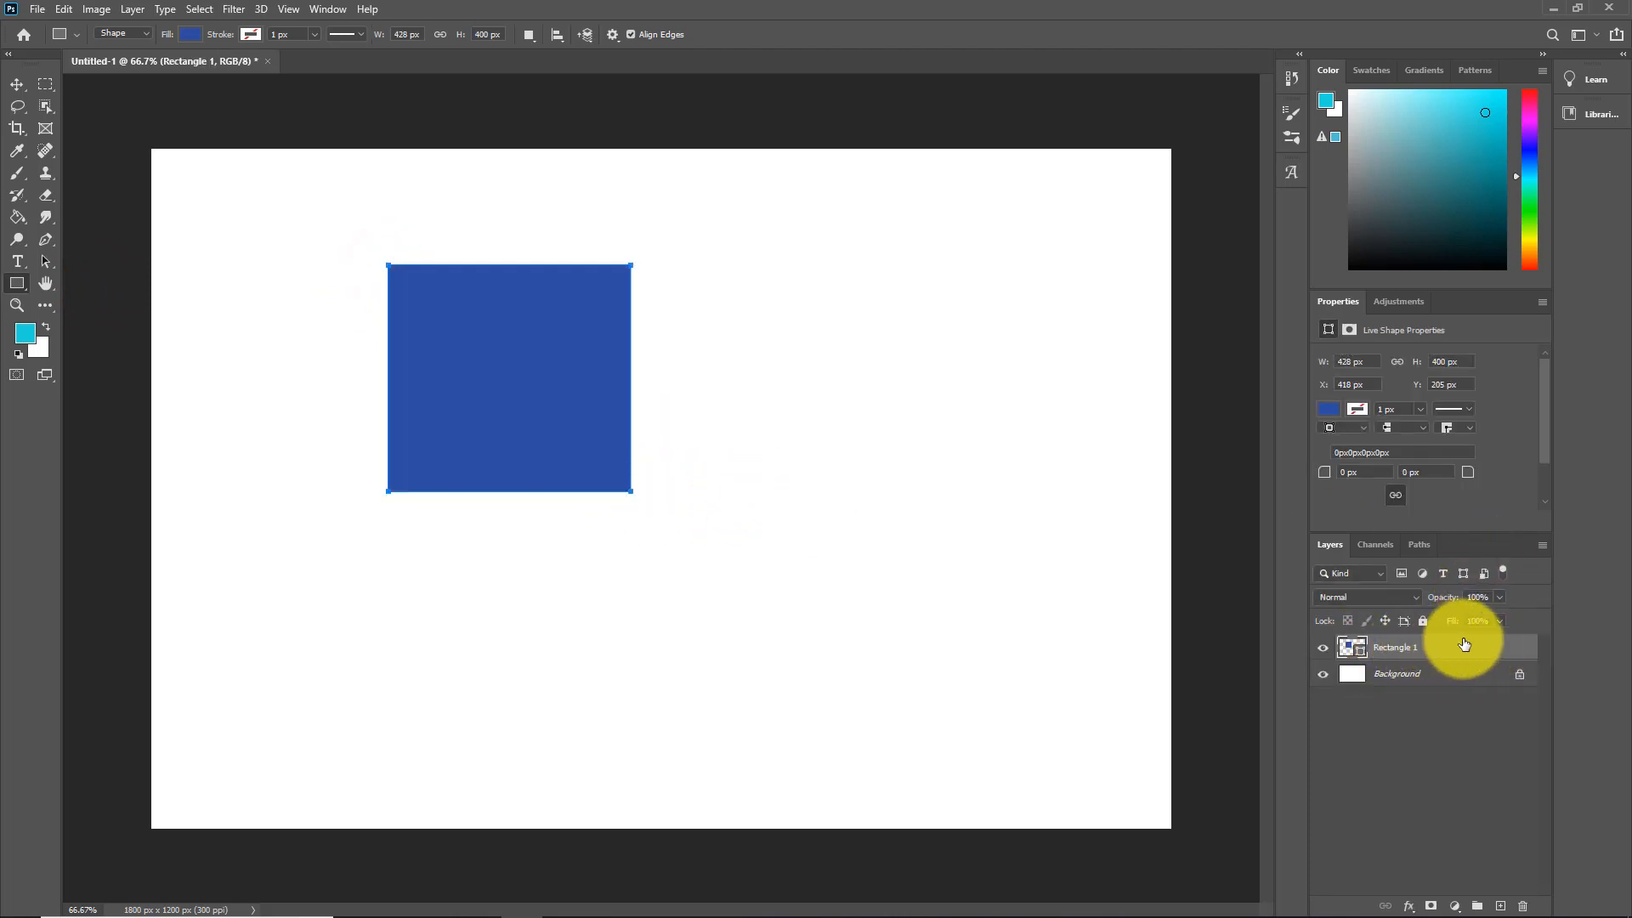
Step: Try yellow, blue and black fills, then settle on cyan for Rectangle 1's fill
{"action": "left_click", "coordinate": [190, 34]}
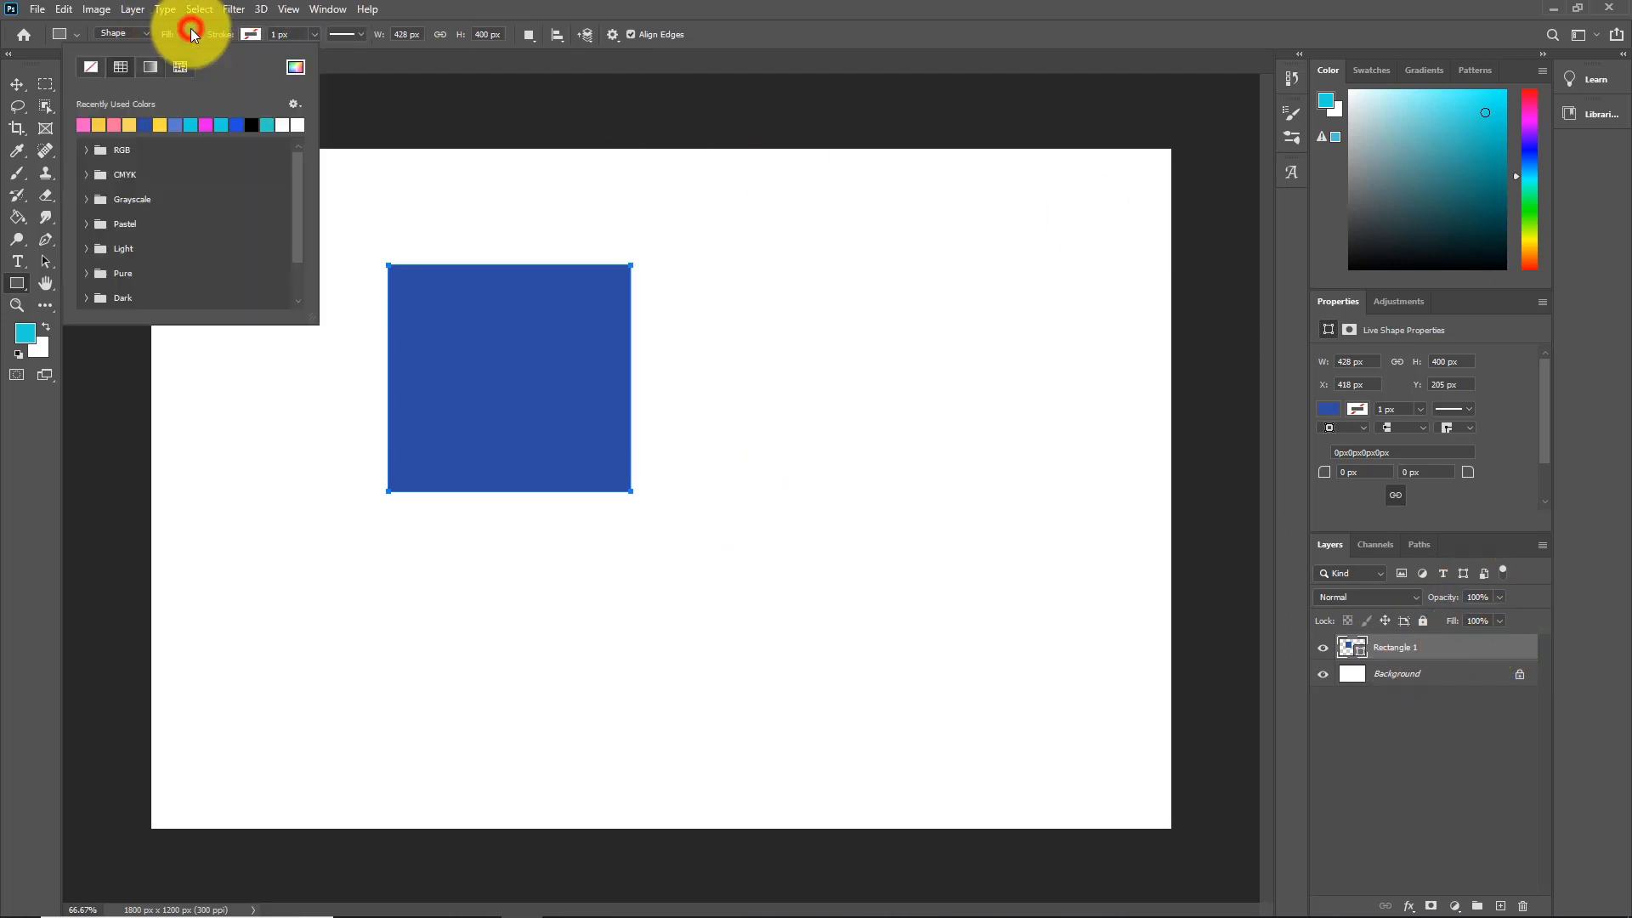
{"action": "left_click", "coordinate": [113, 125]}
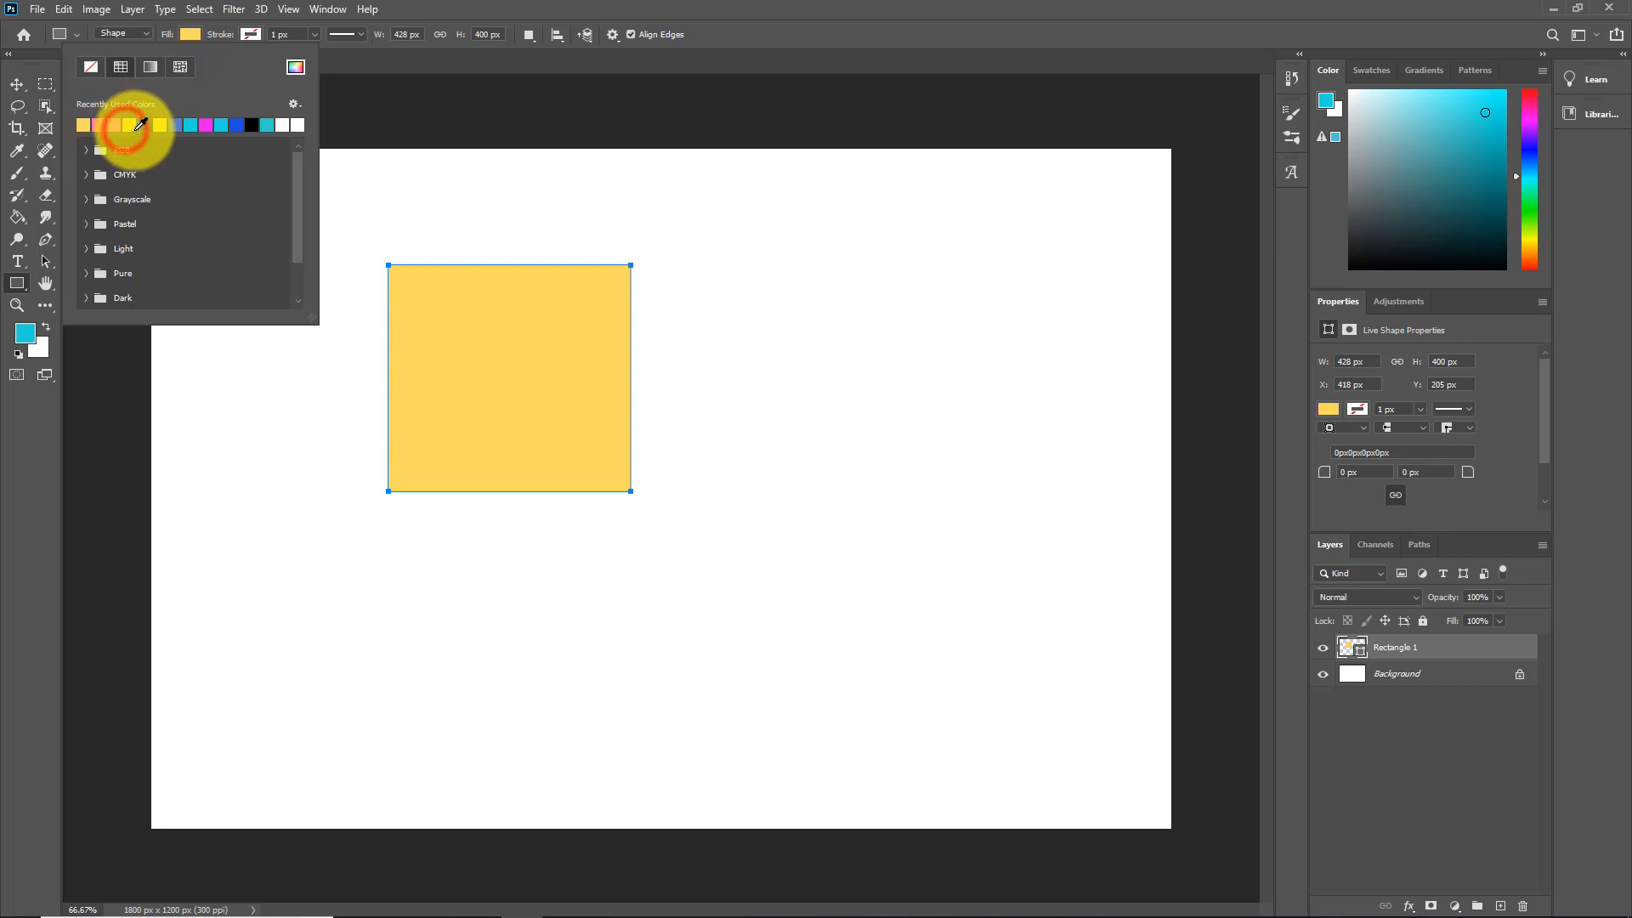
{"action": "left_click", "coordinate": [197, 121]}
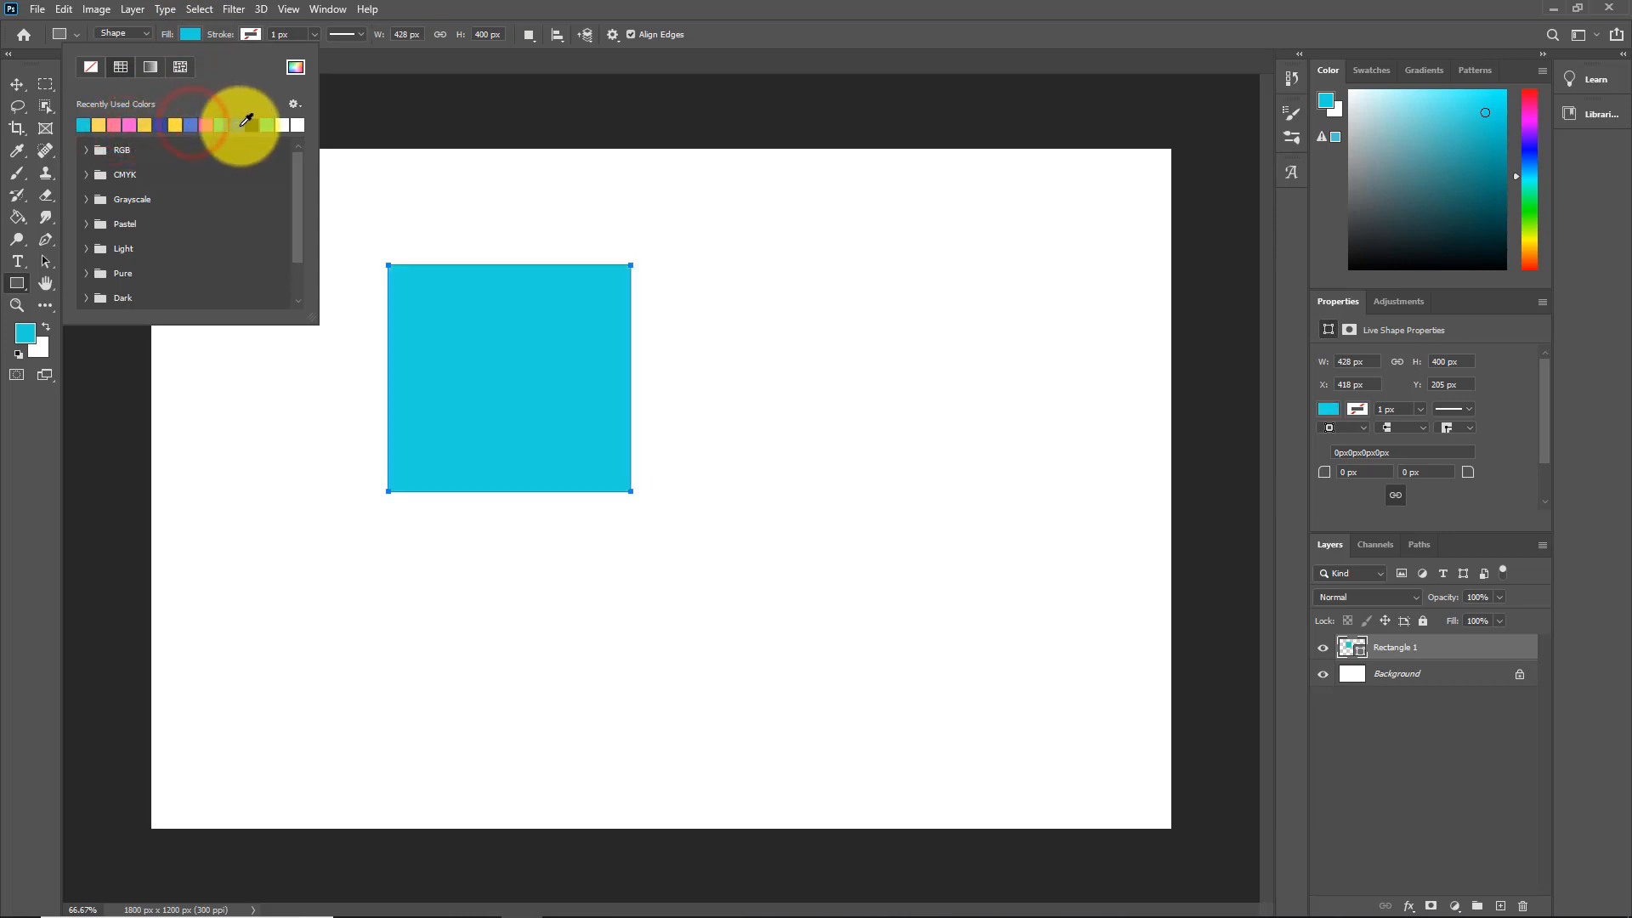
{"action": "left_click", "coordinate": [240, 121]}
{"action": "left_click", "coordinate": [255, 124]}
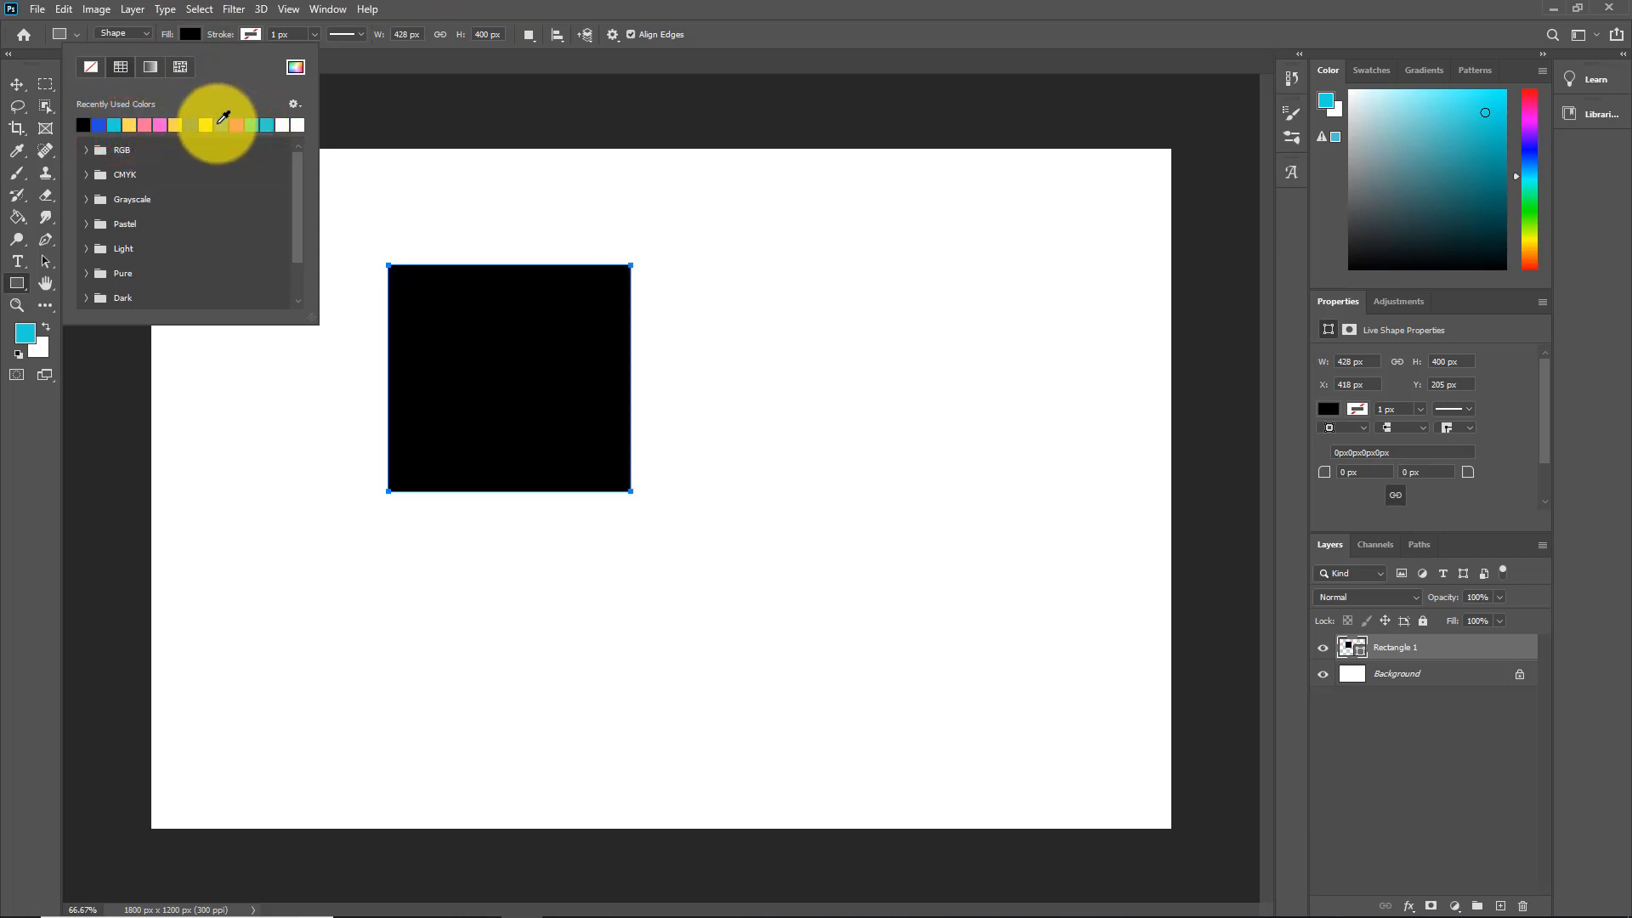
{"action": "left_click", "coordinate": [113, 125]}
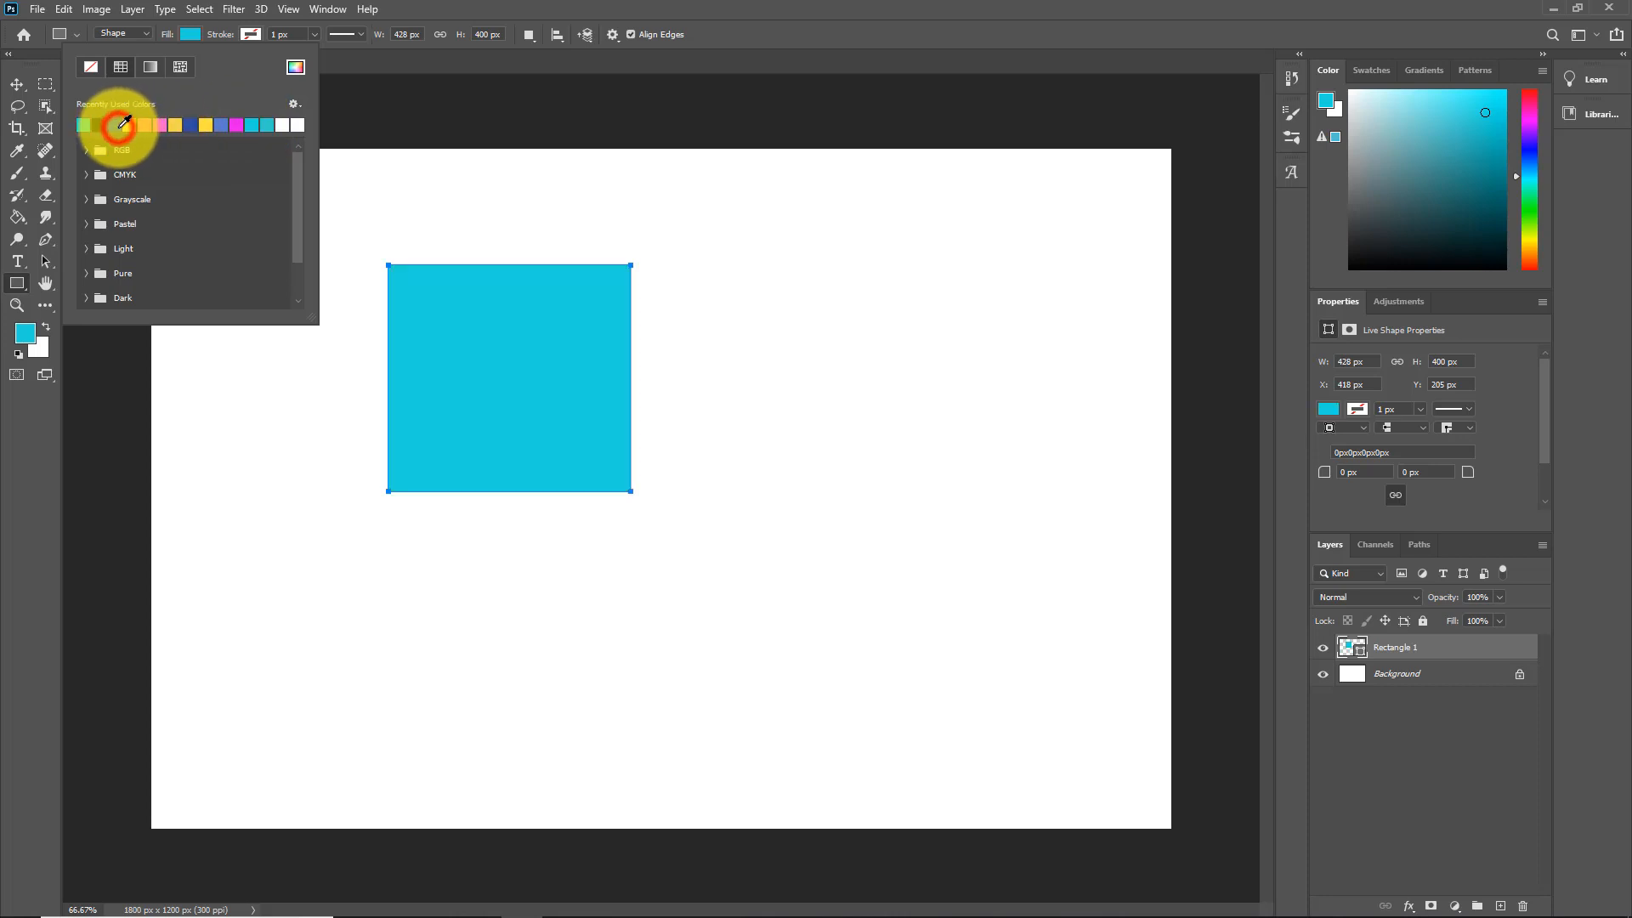
{"action": "left_click", "coordinate": [376, 63]}
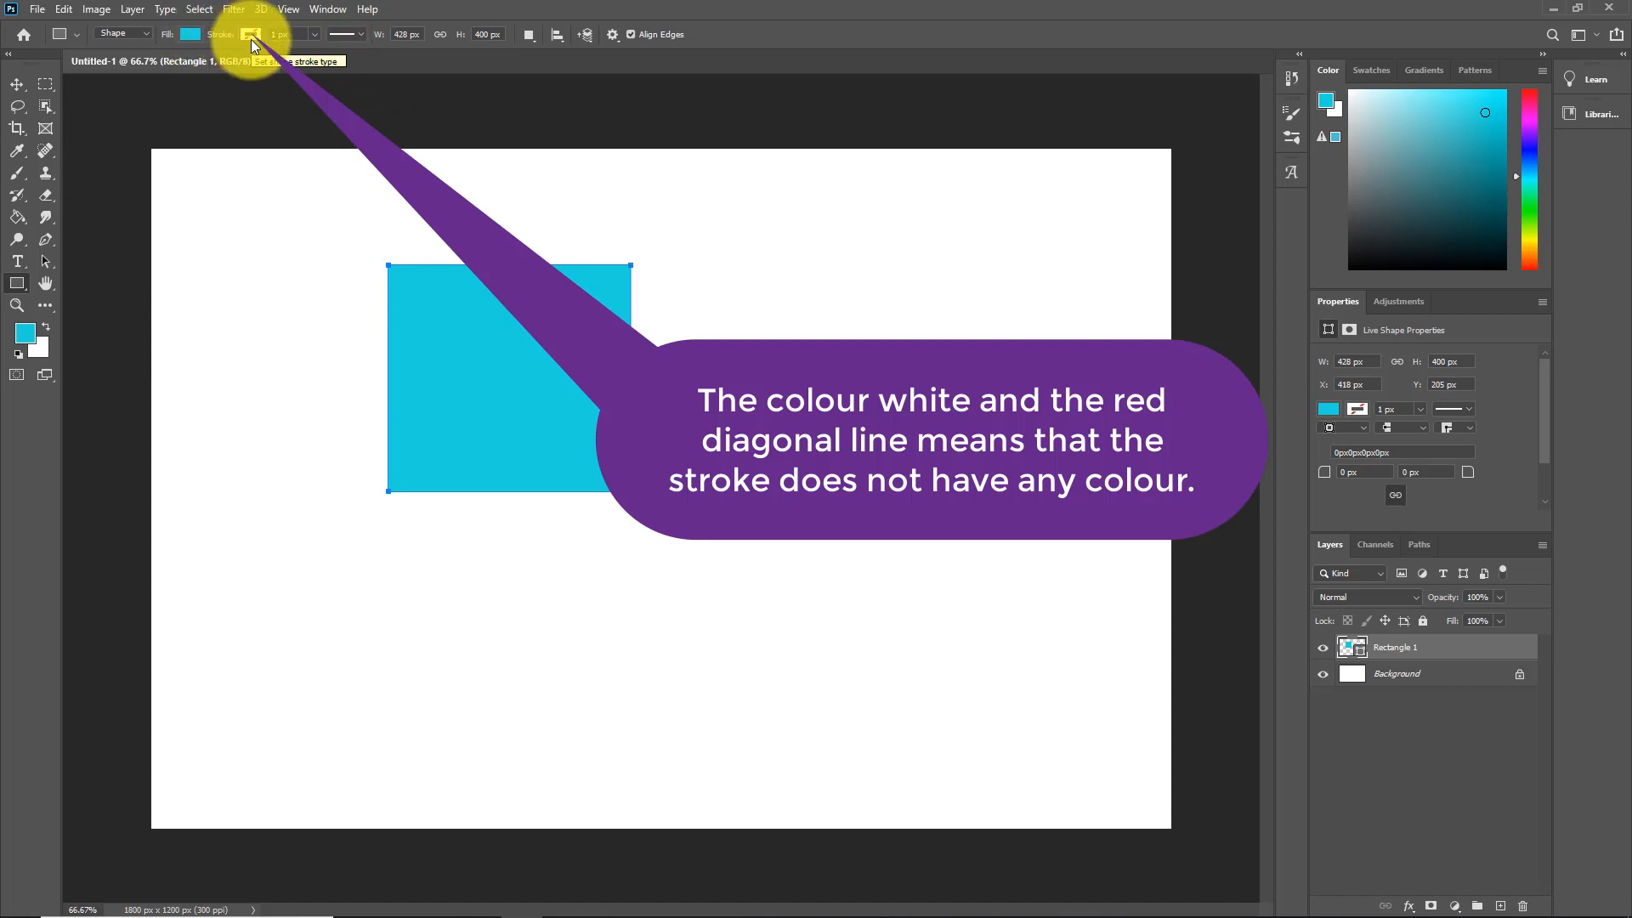
Step: Give the cyan rectangle a yellow stroke colour
{"action": "left_click", "coordinate": [255, 33]}
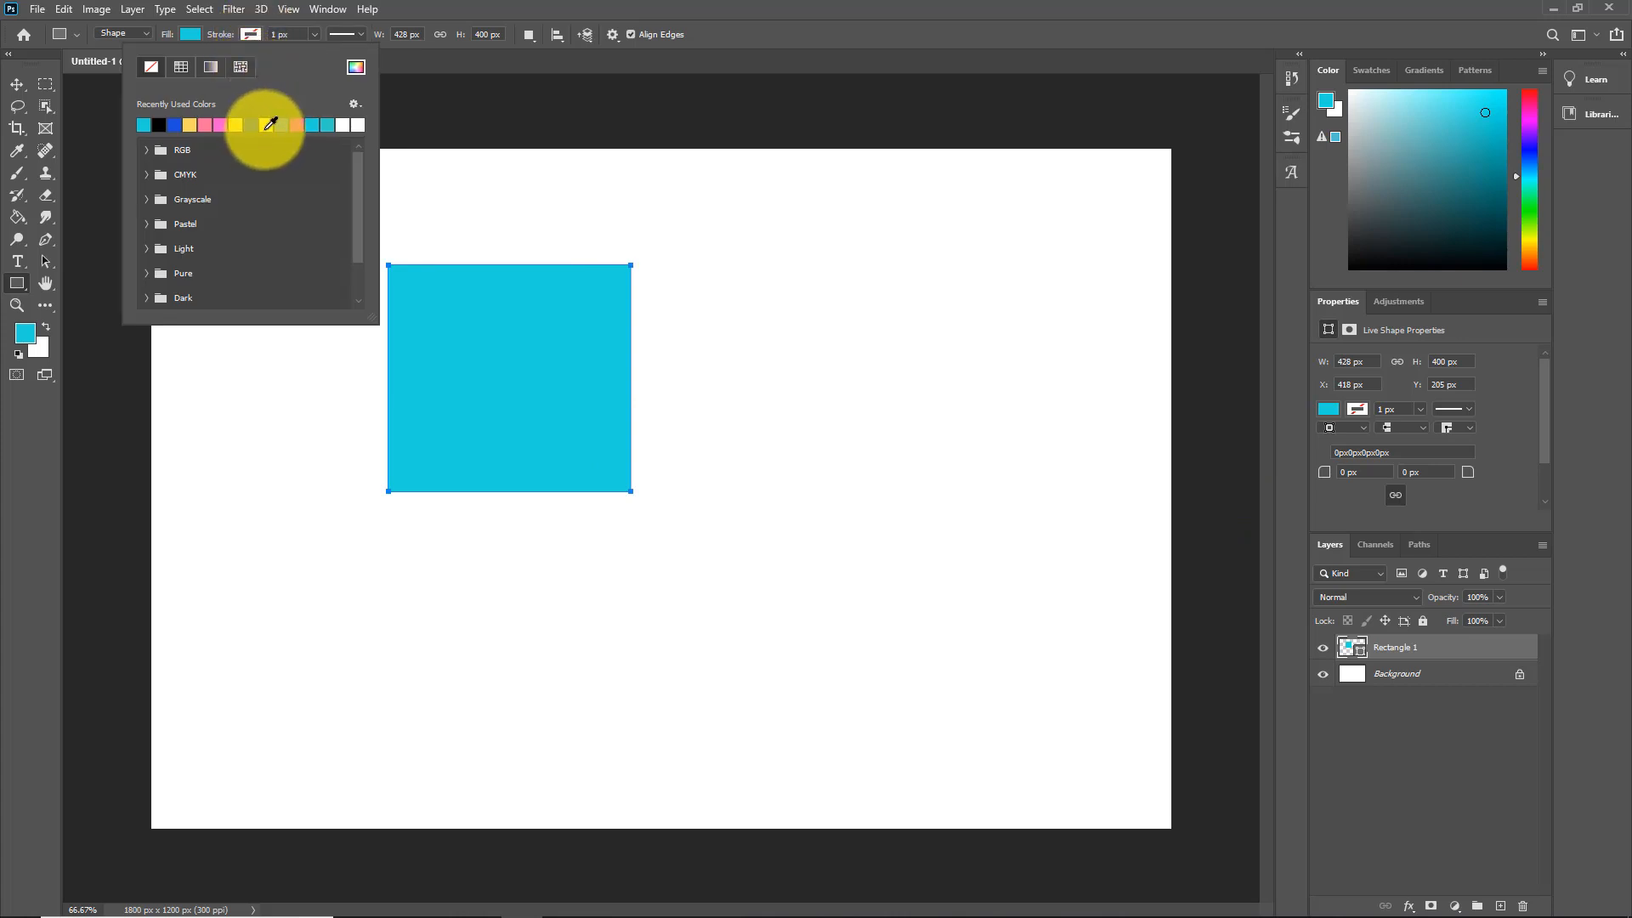
{"action": "left_click", "coordinate": [266, 125]}
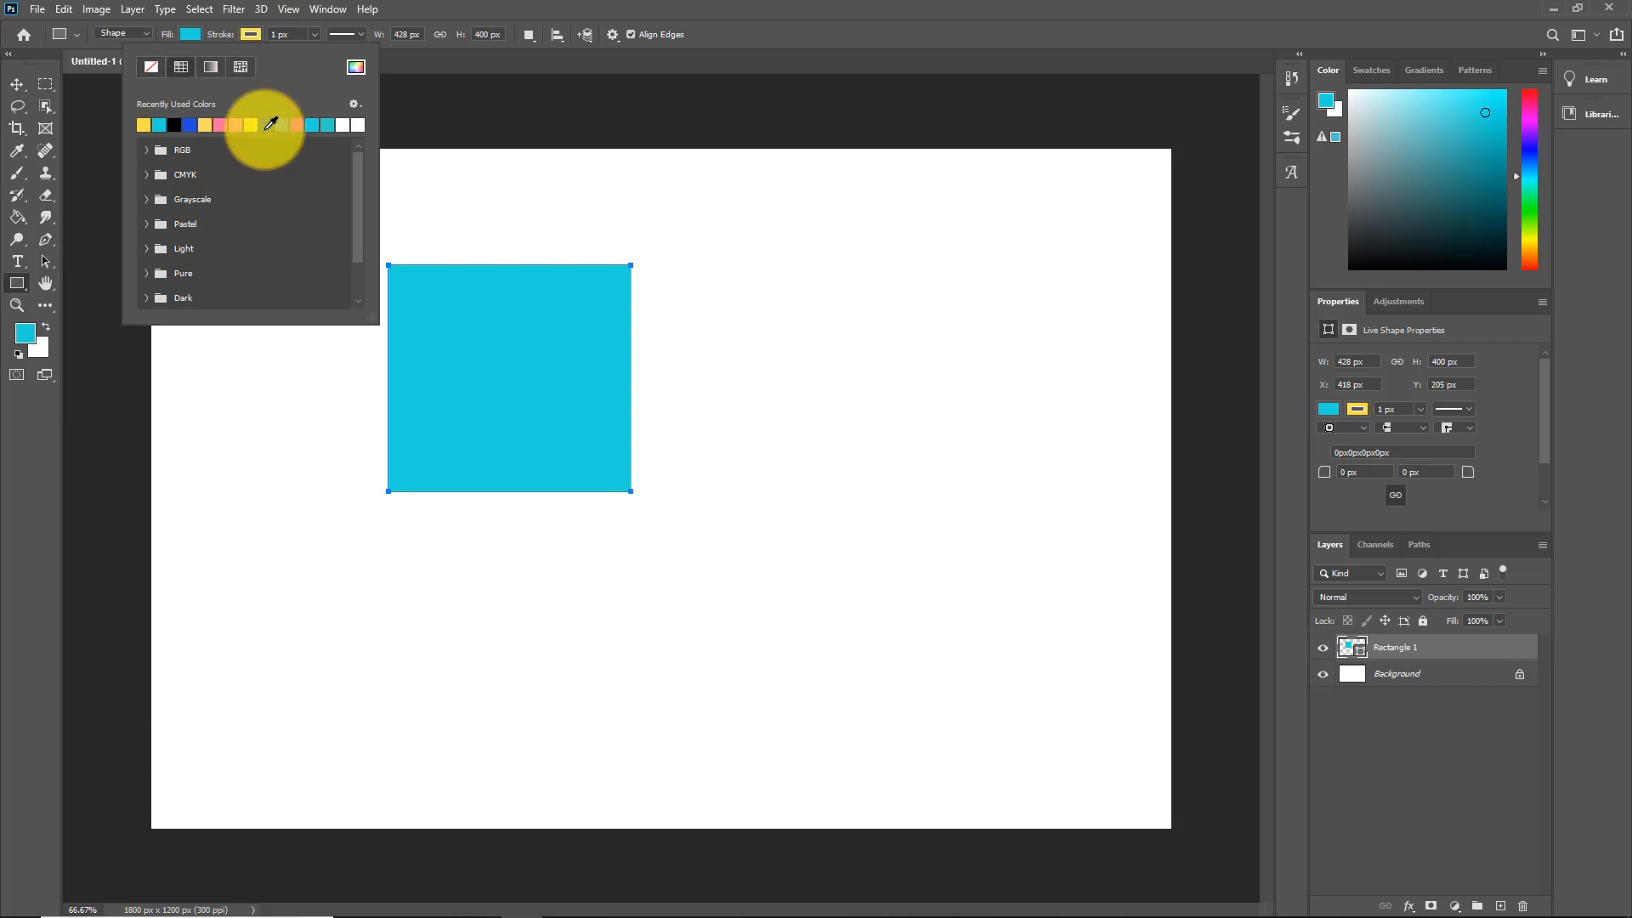
{"action": "left_click", "coordinate": [487, 58]}
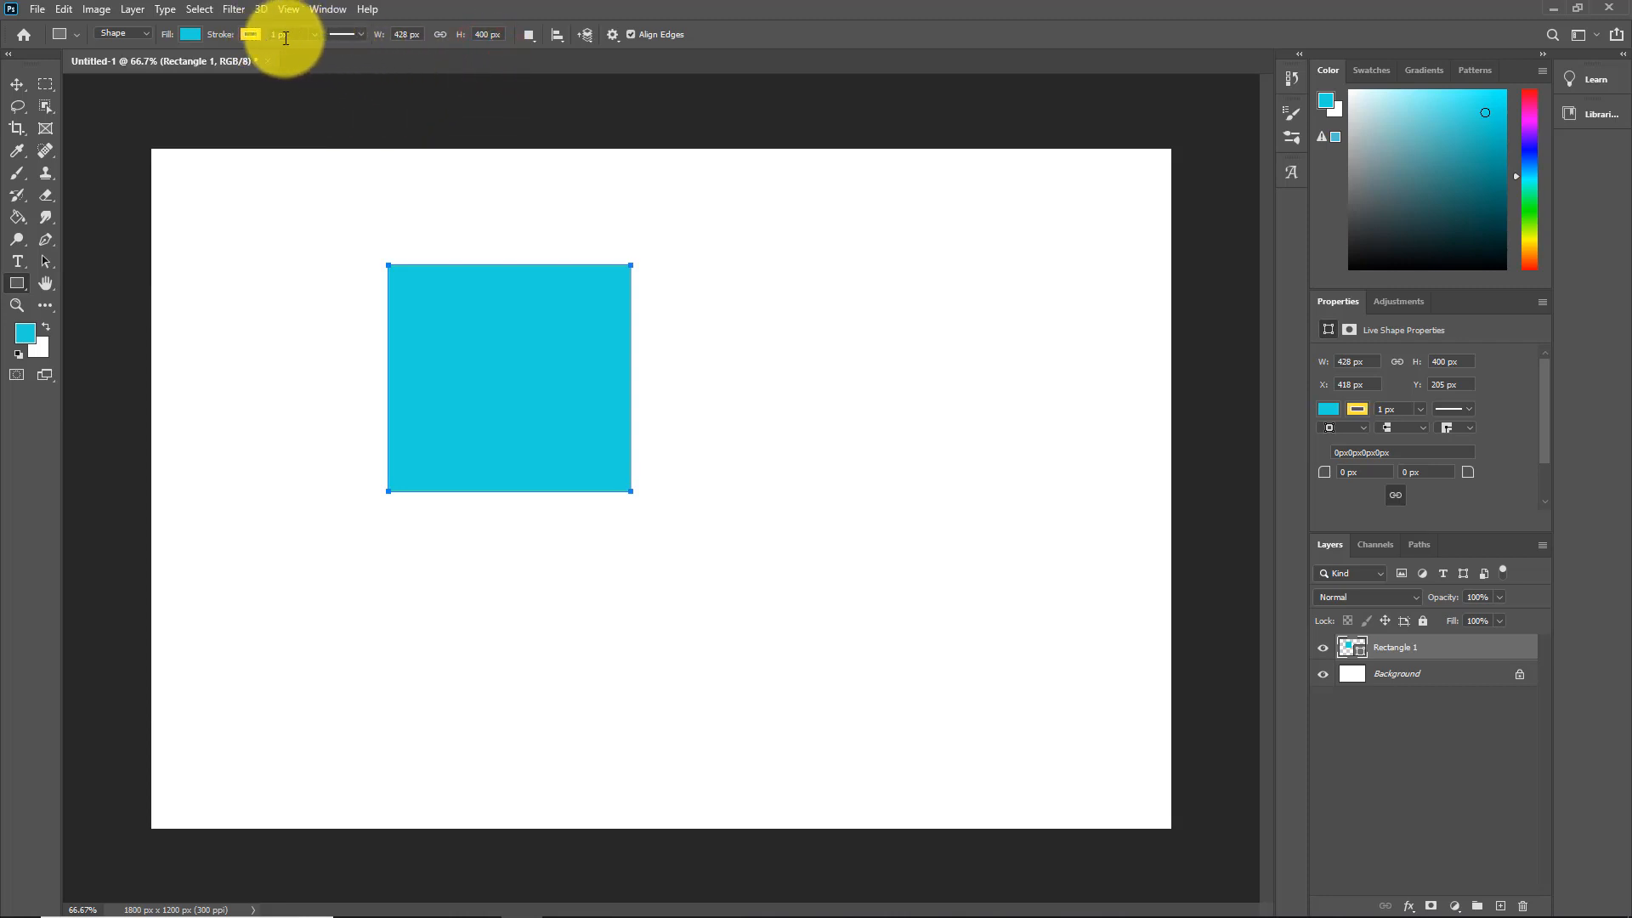
Step: Widen the yellow stroke from about 32 px to about 43 px
{"action": "left_click", "coordinate": [313, 34]}
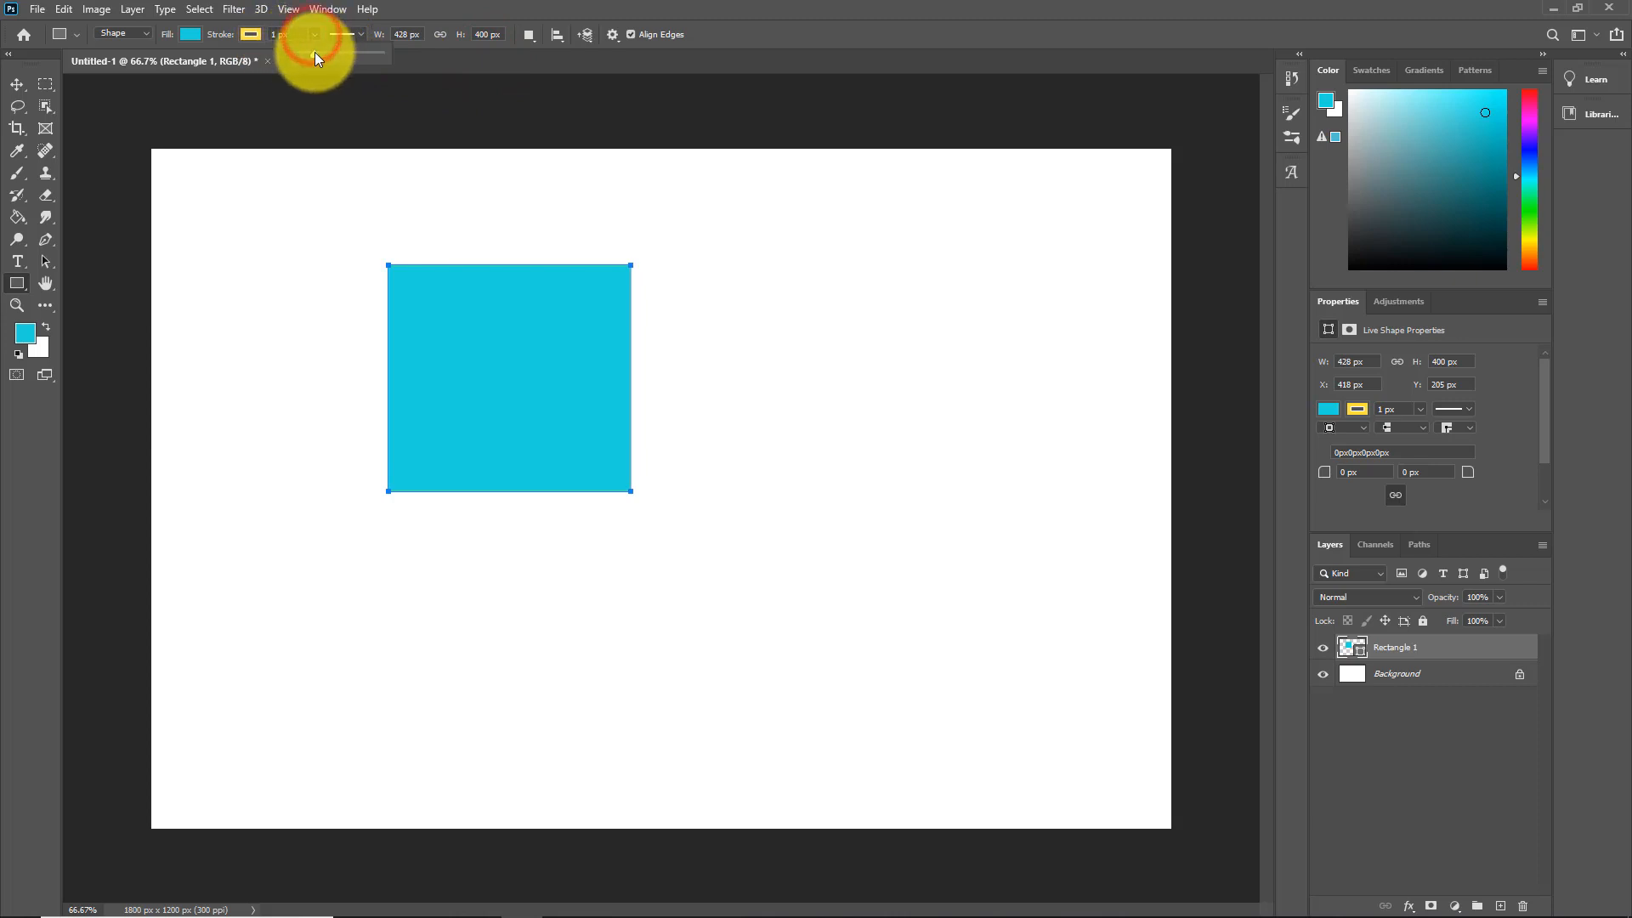
{"action": "left_click_drag", "start_coordinate": [314, 52], "coordinate": [323, 55]}
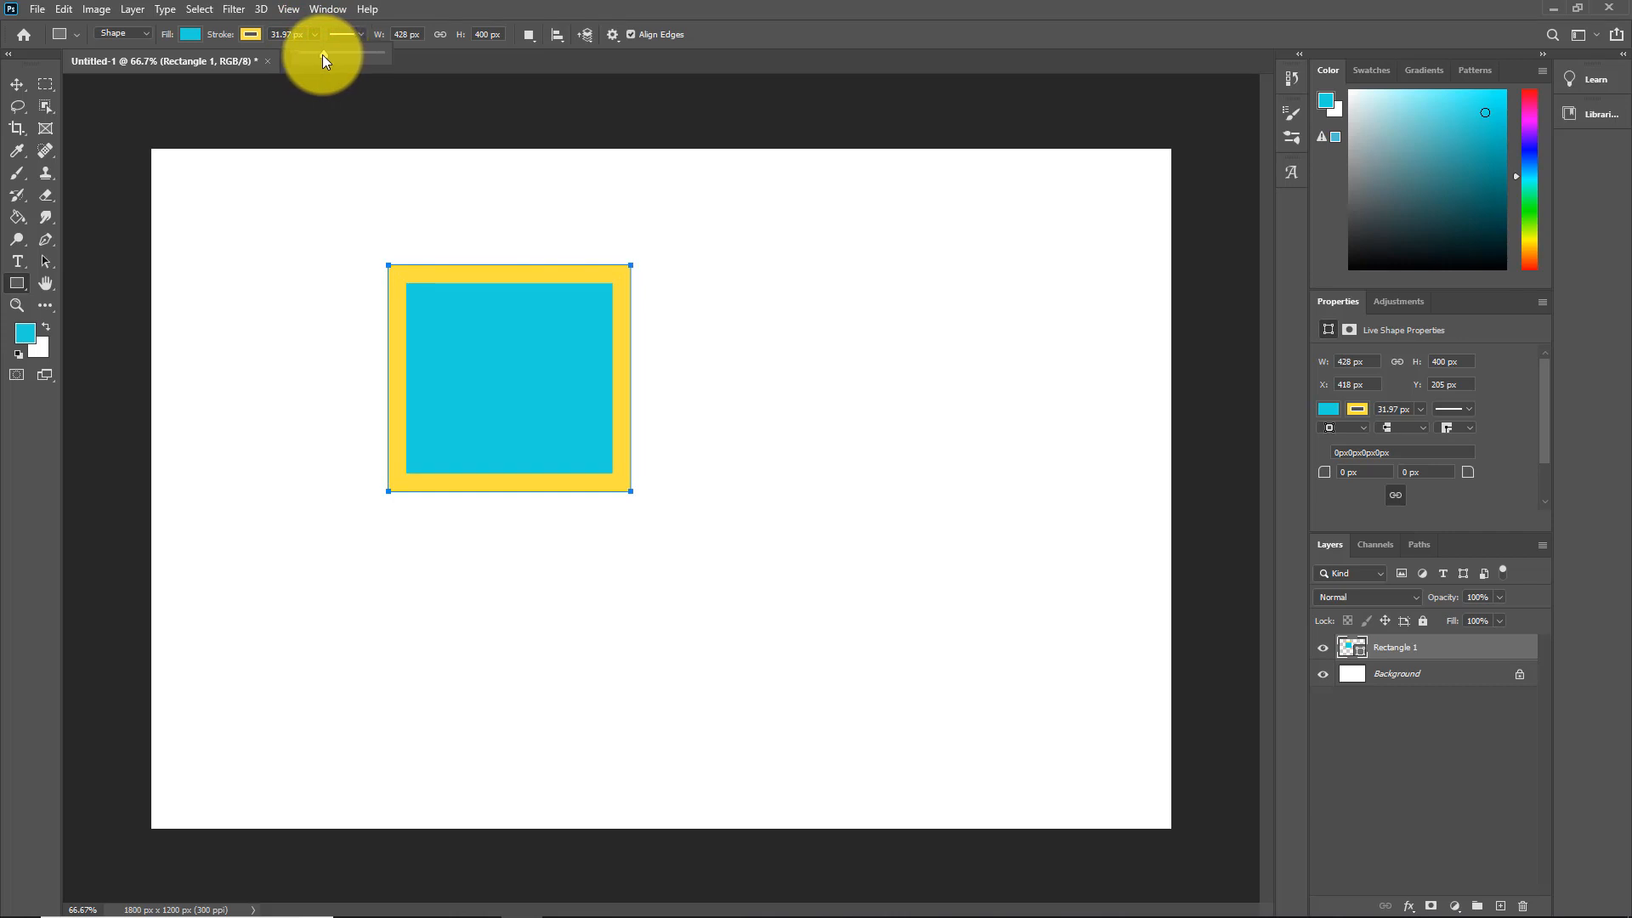
{"action": "mouse_move", "coordinate": [323, 54]}
{"action": "left_mouse_down"}
{"action": "mouse_move", "coordinate": [367, 52]}
{"action": "mouse_move", "coordinate": [328, 53]}
{"action": "left_mouse_up"}
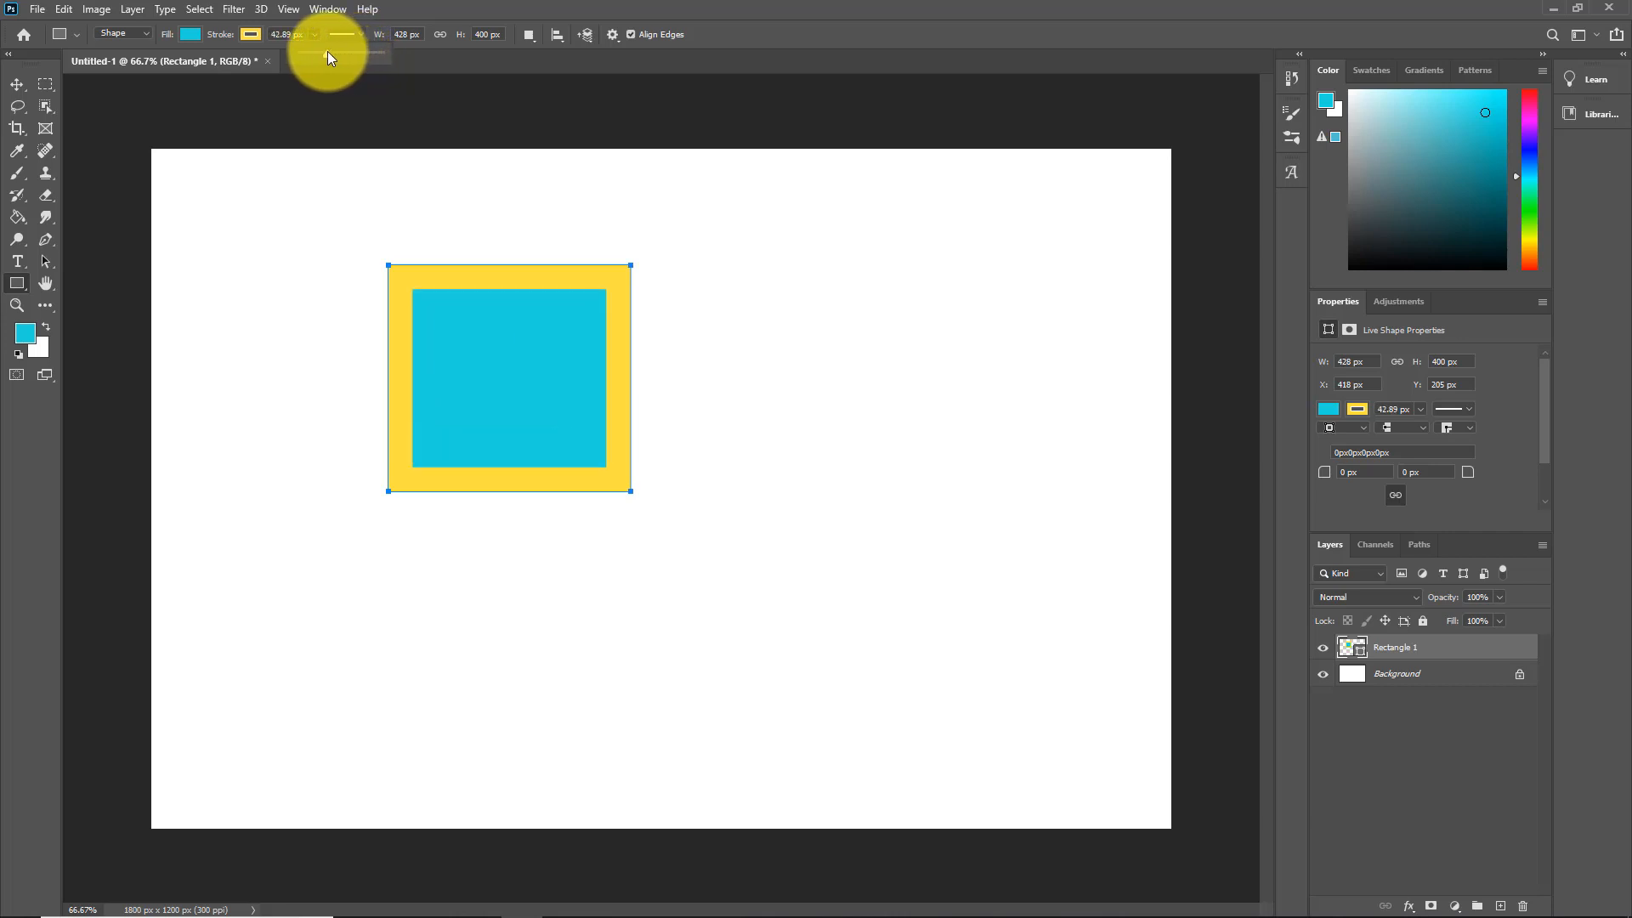
Step: Try dark blue, light blue, magenta, cyan and white borders, then settle on periwinkle blue
{"action": "left_click", "coordinate": [248, 34]}
{"action": "left_click", "coordinate": [267, 125]}
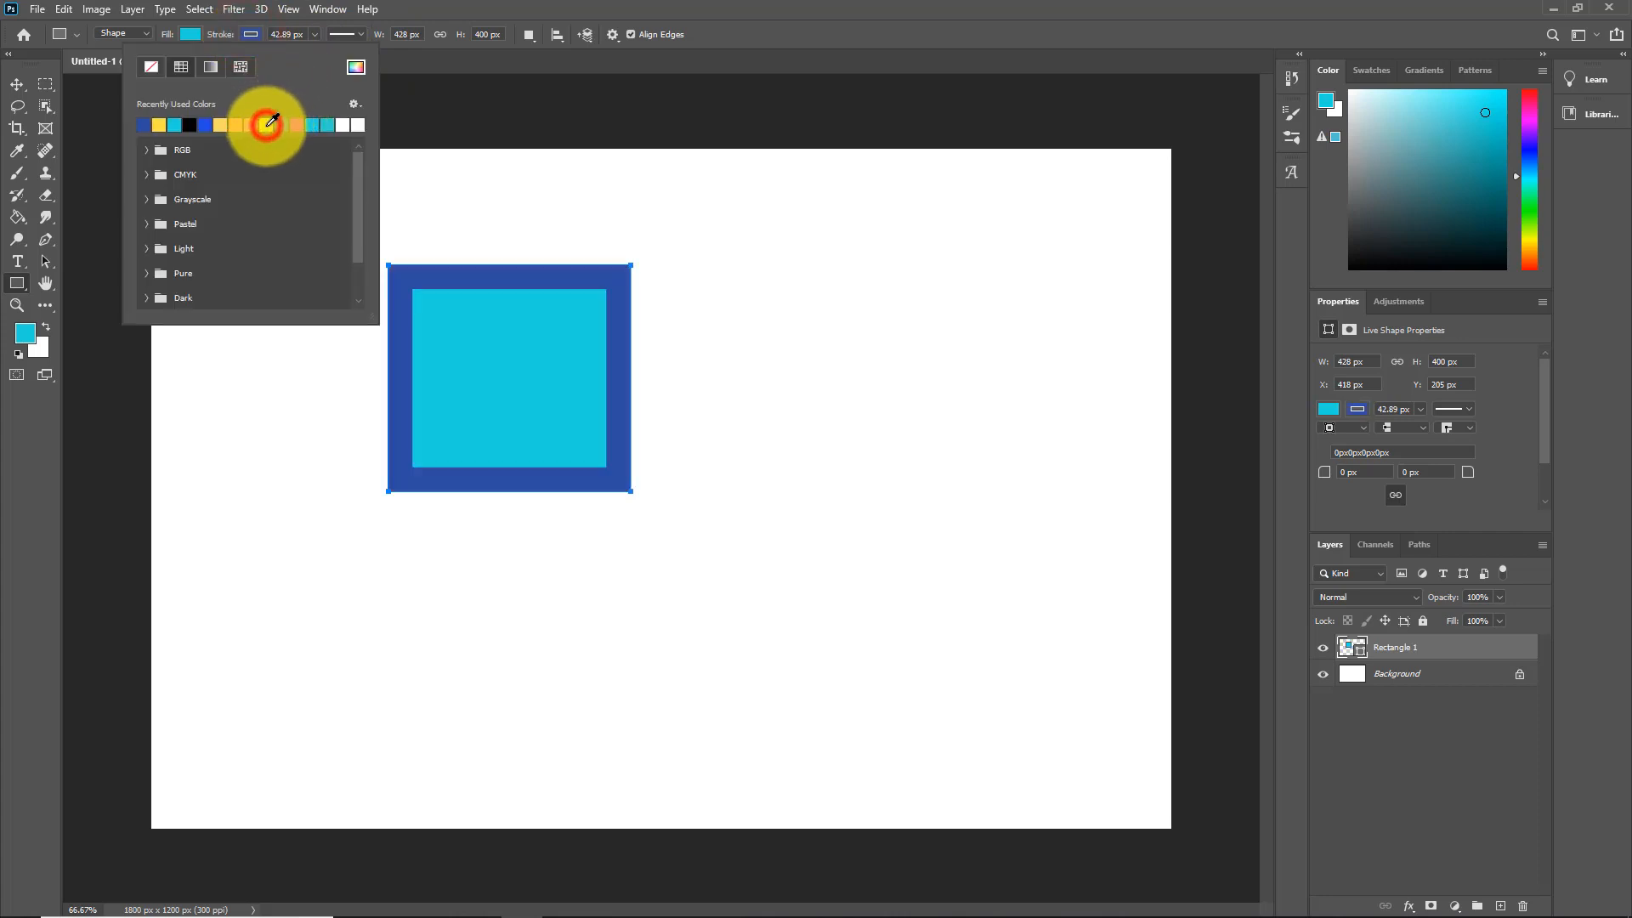
{"action": "left_click", "coordinate": [285, 125]}
{"action": "left_click", "coordinate": [297, 126]}
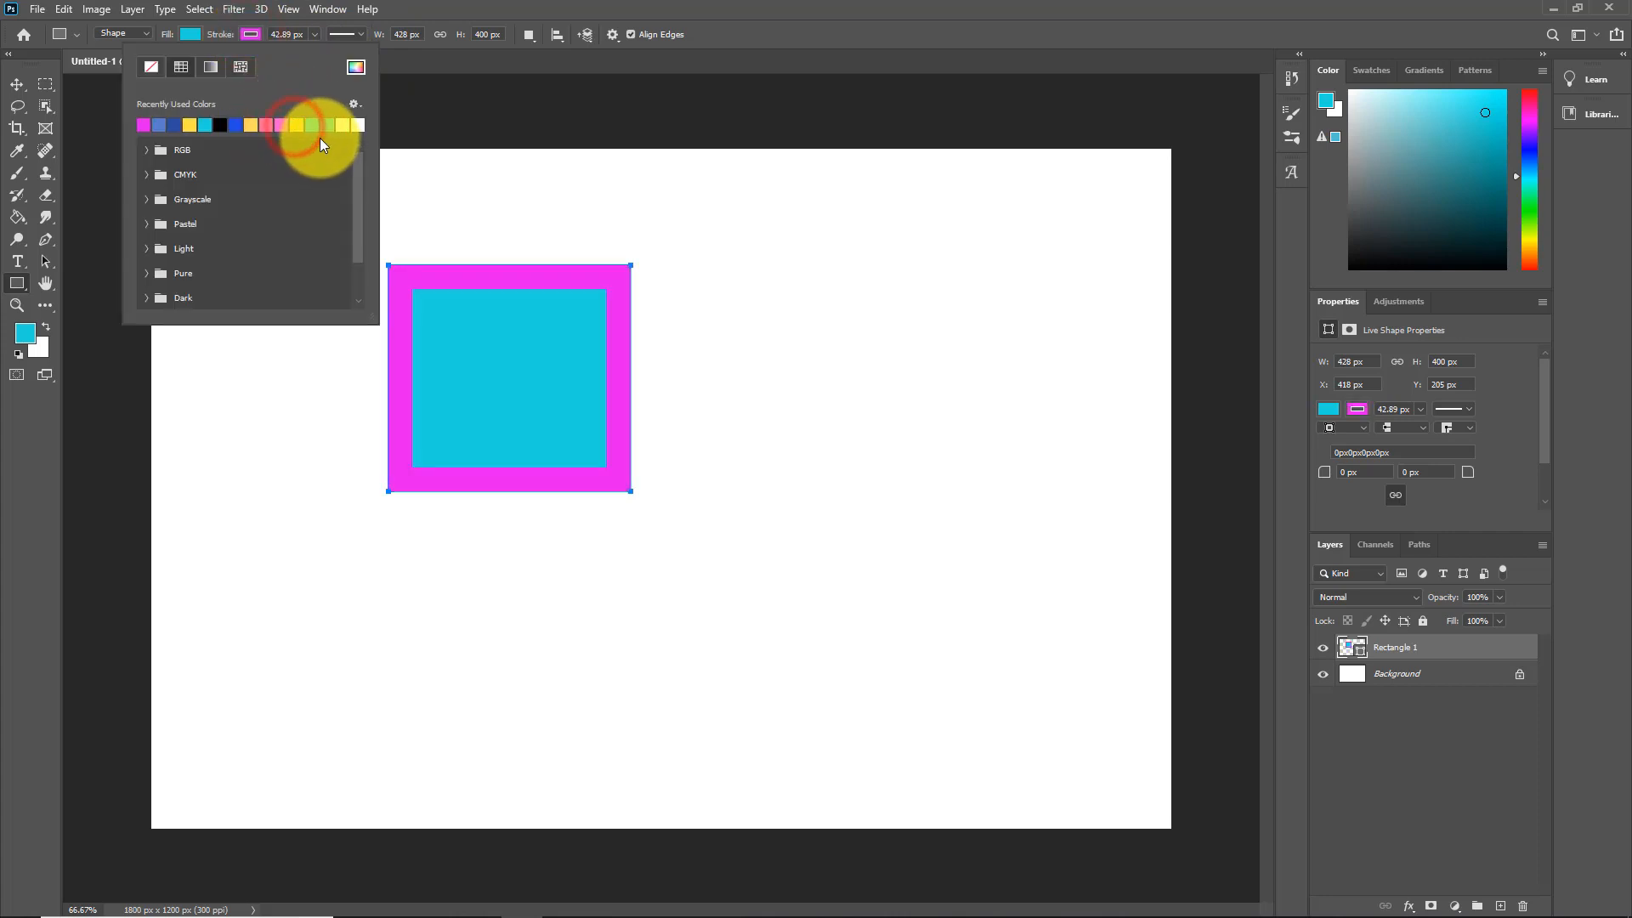
{"action": "left_click", "coordinate": [315, 126]}
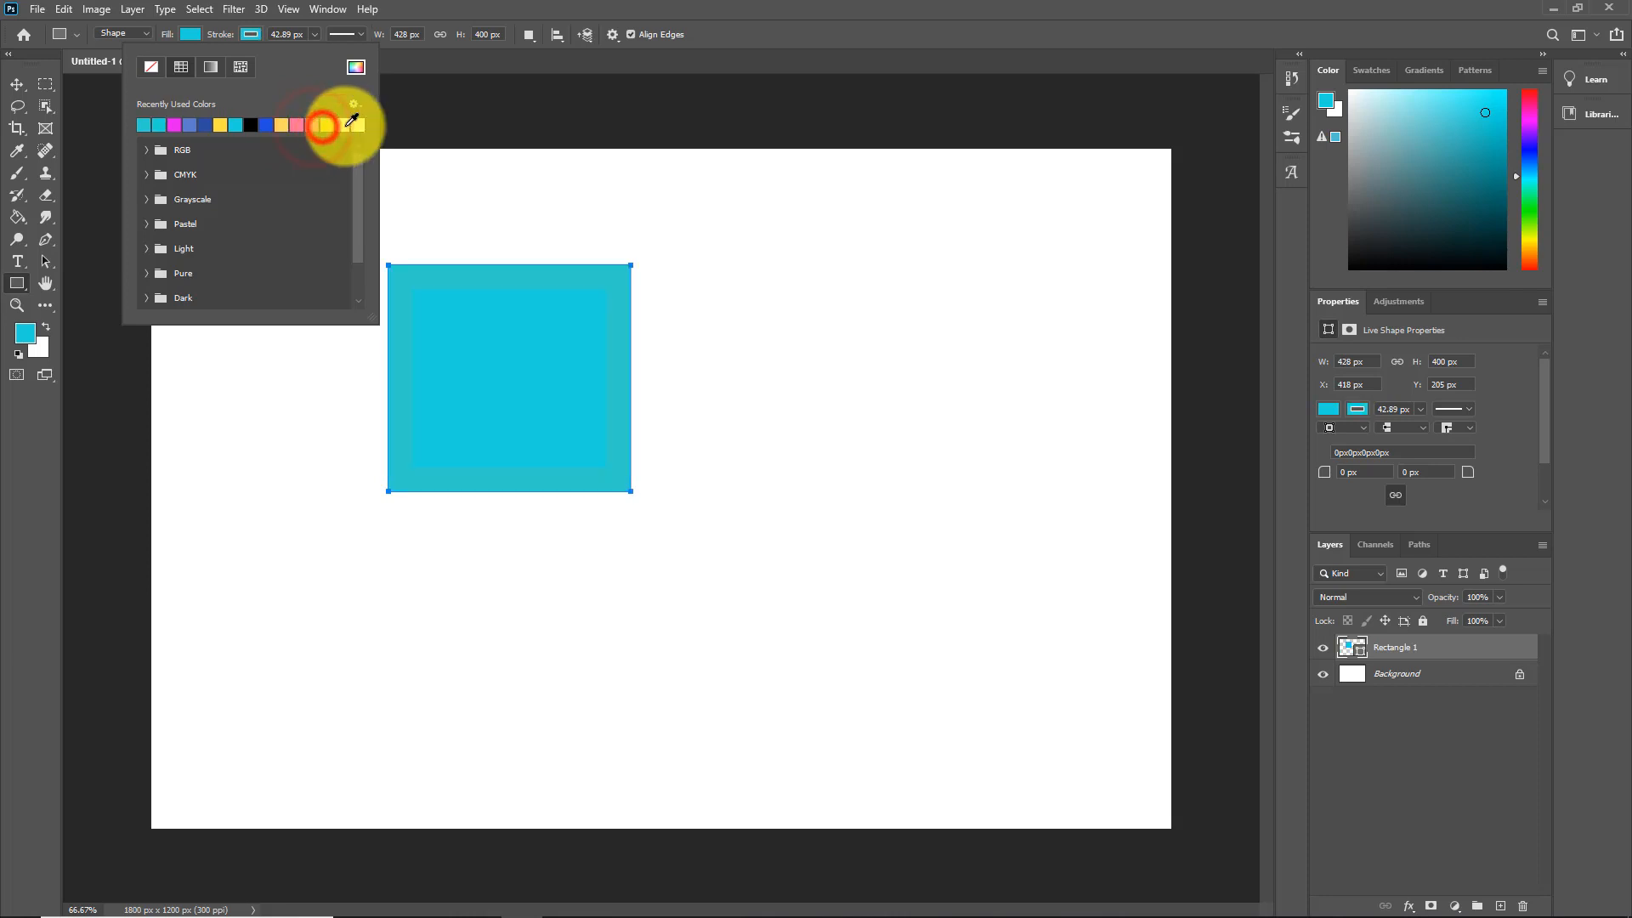
{"action": "left_click", "coordinate": [355, 125]}
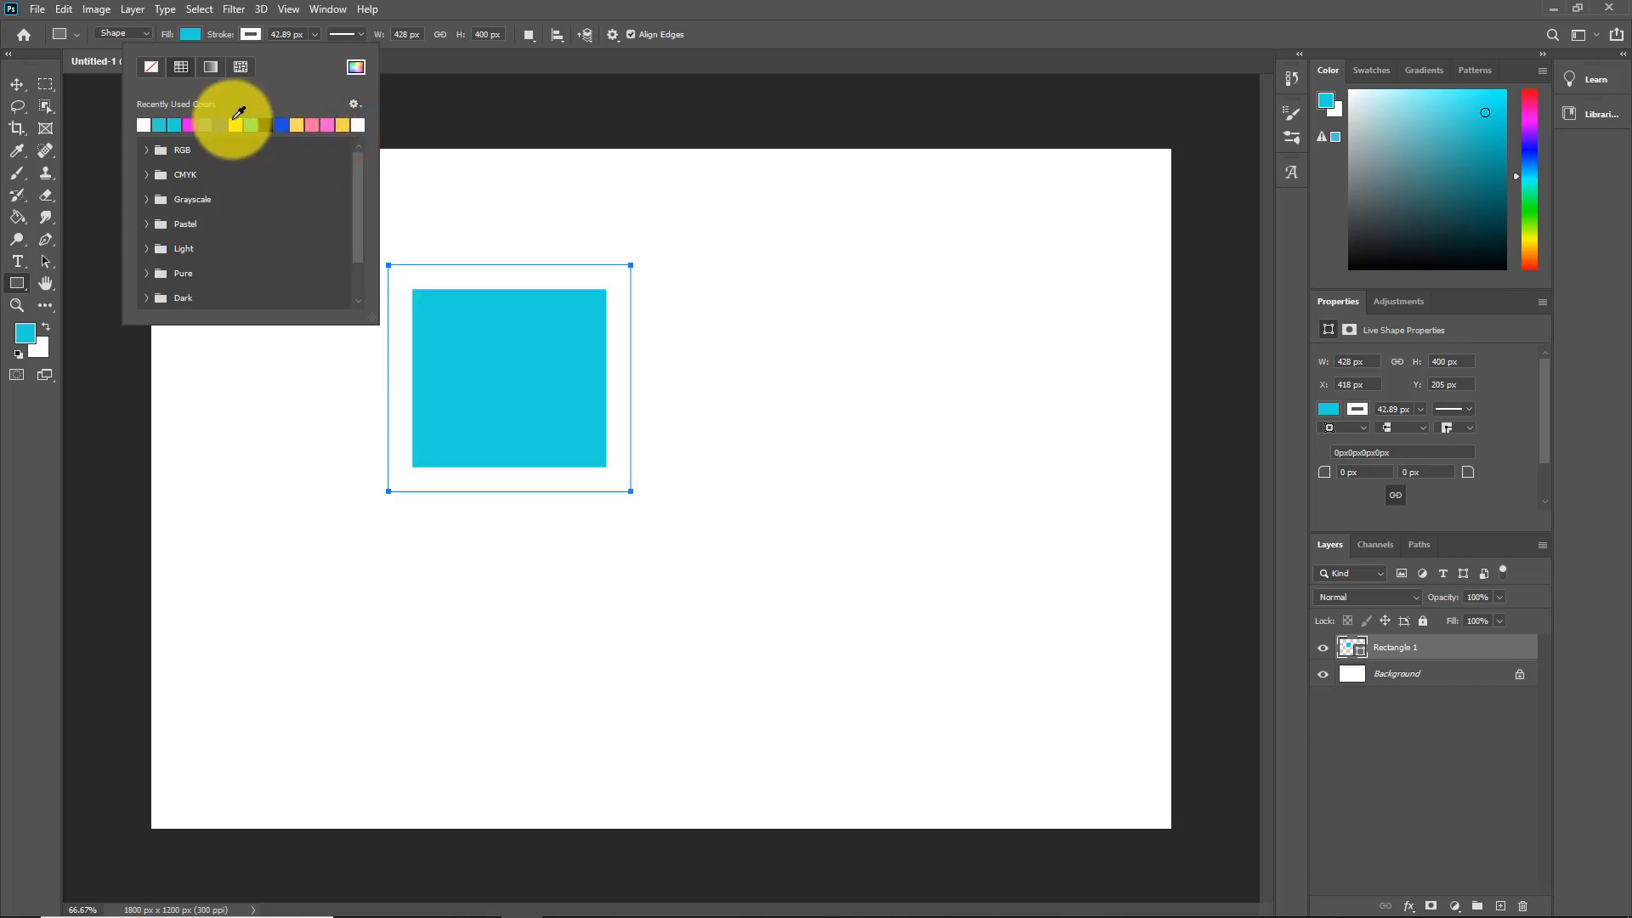
{"action": "left_click", "coordinate": [205, 125]}
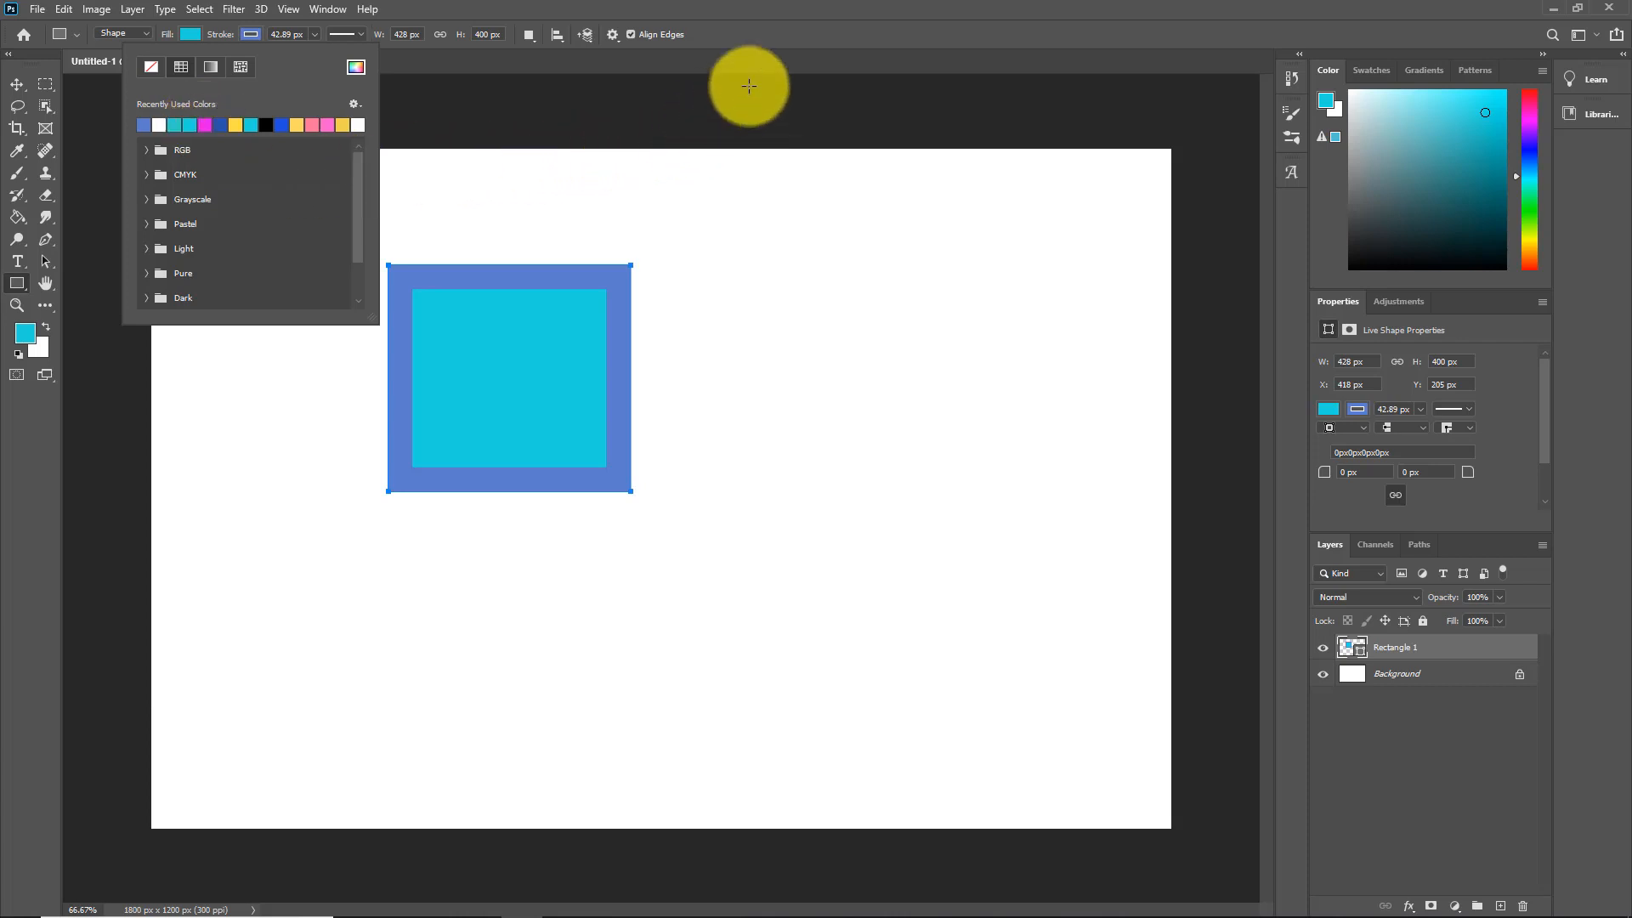
{"action": "left_click", "coordinate": [789, 42]}
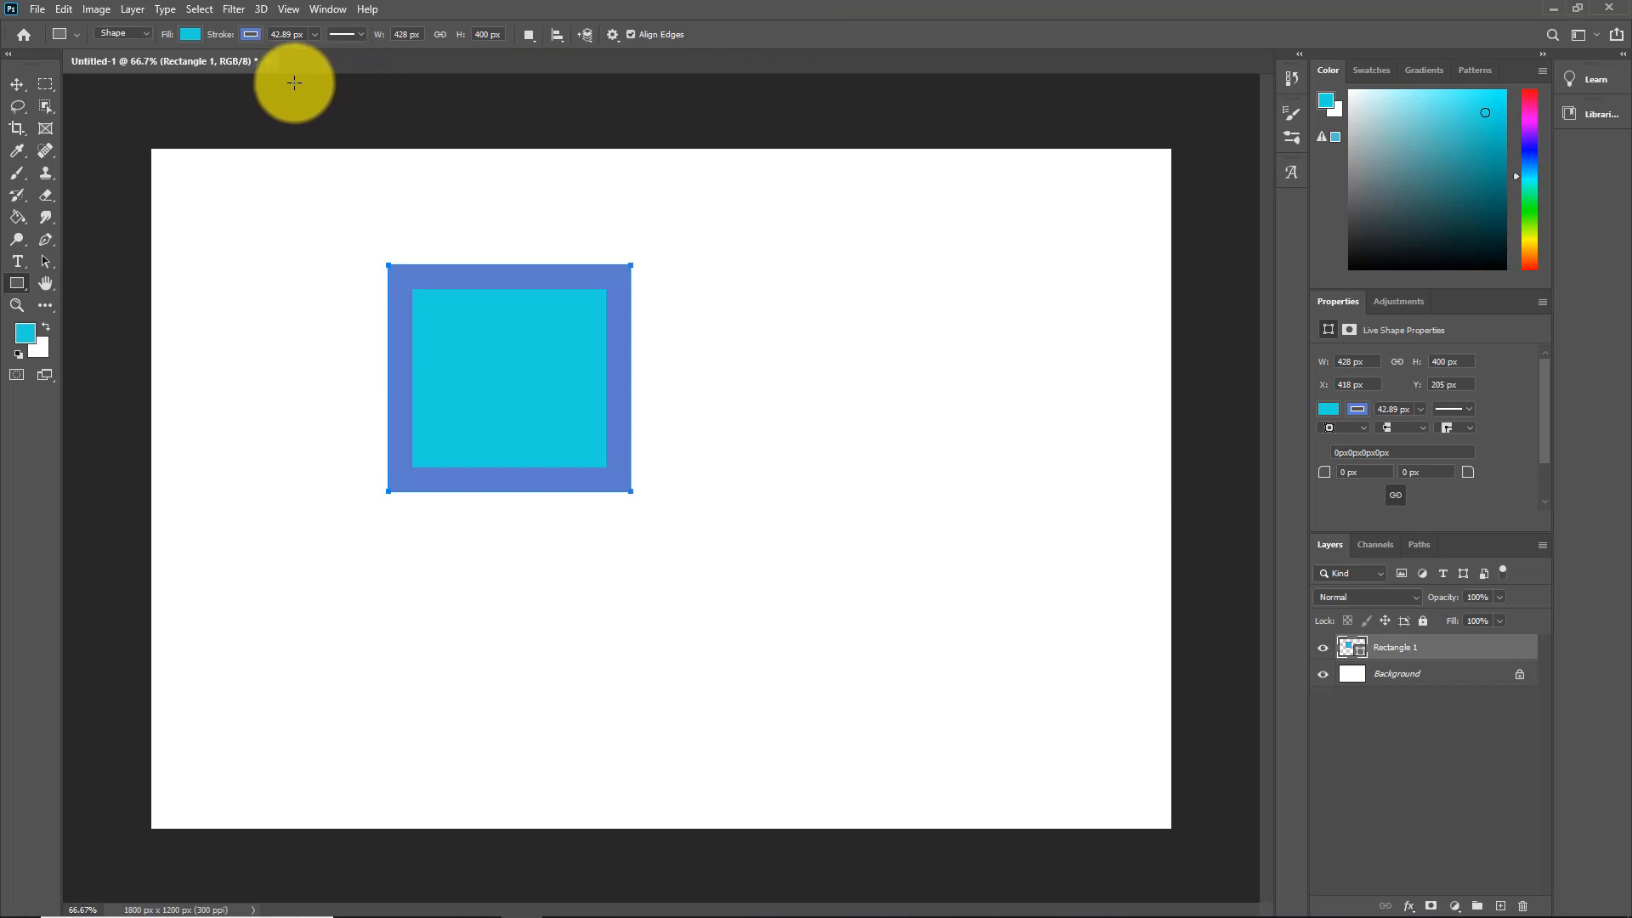
Step: Change the border from dashed to a dotted line style and bring up the full Stroke settings
{"action": "left_click", "coordinate": [360, 32]}
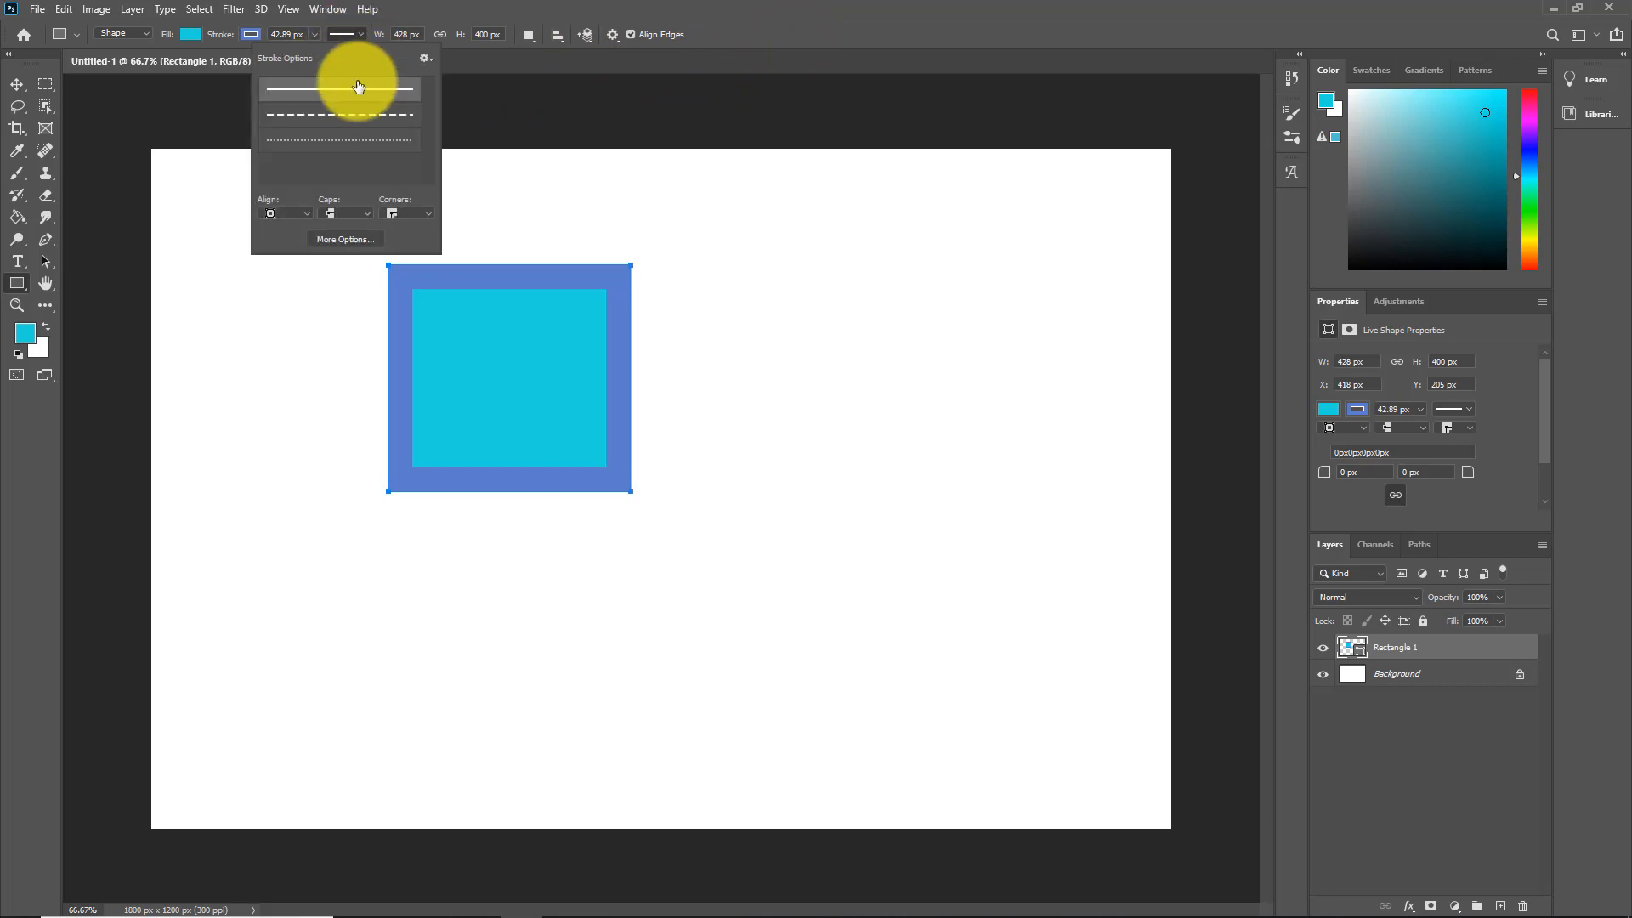
{"action": "left_click", "coordinate": [352, 115]}
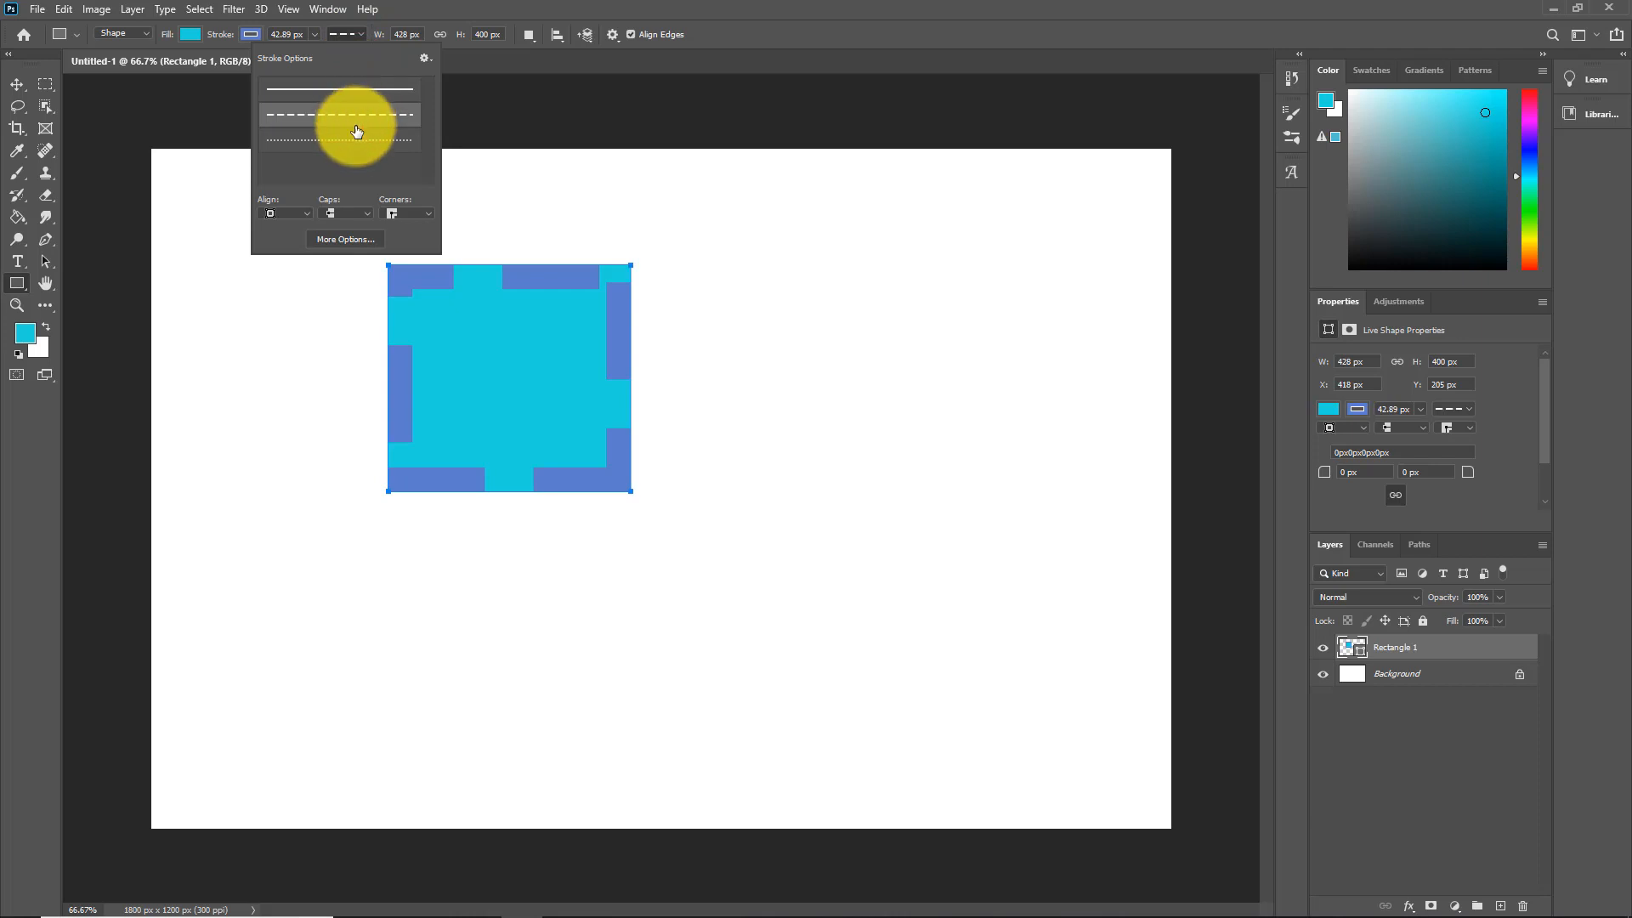
{"action": "left_click", "coordinate": [358, 141]}
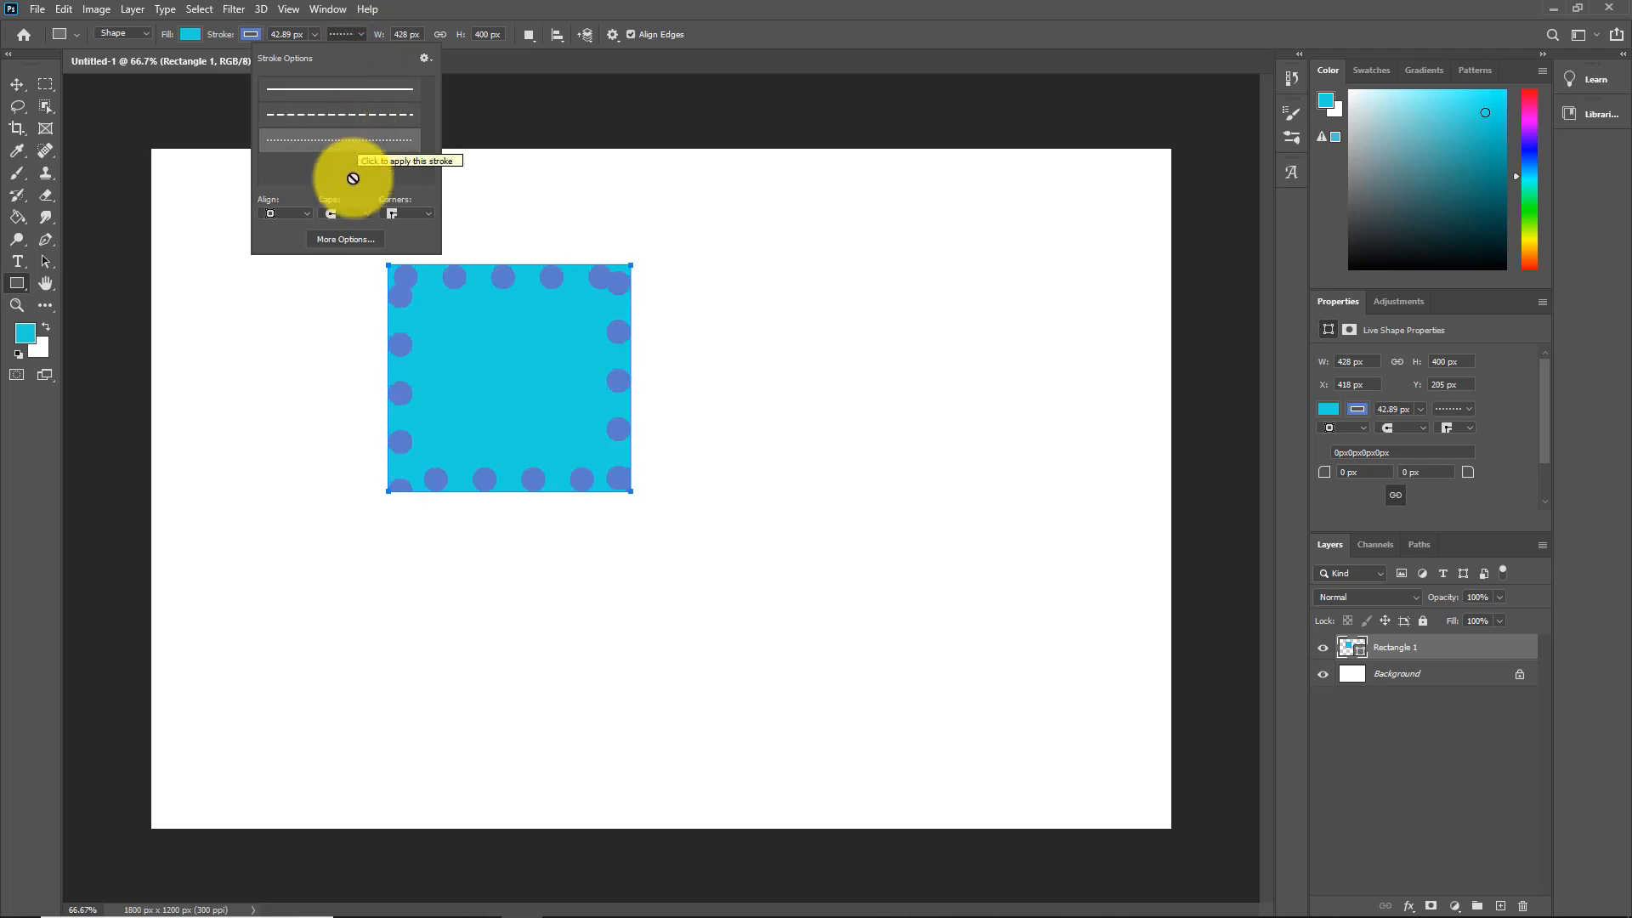
{"action": "left_click", "coordinate": [337, 240]}
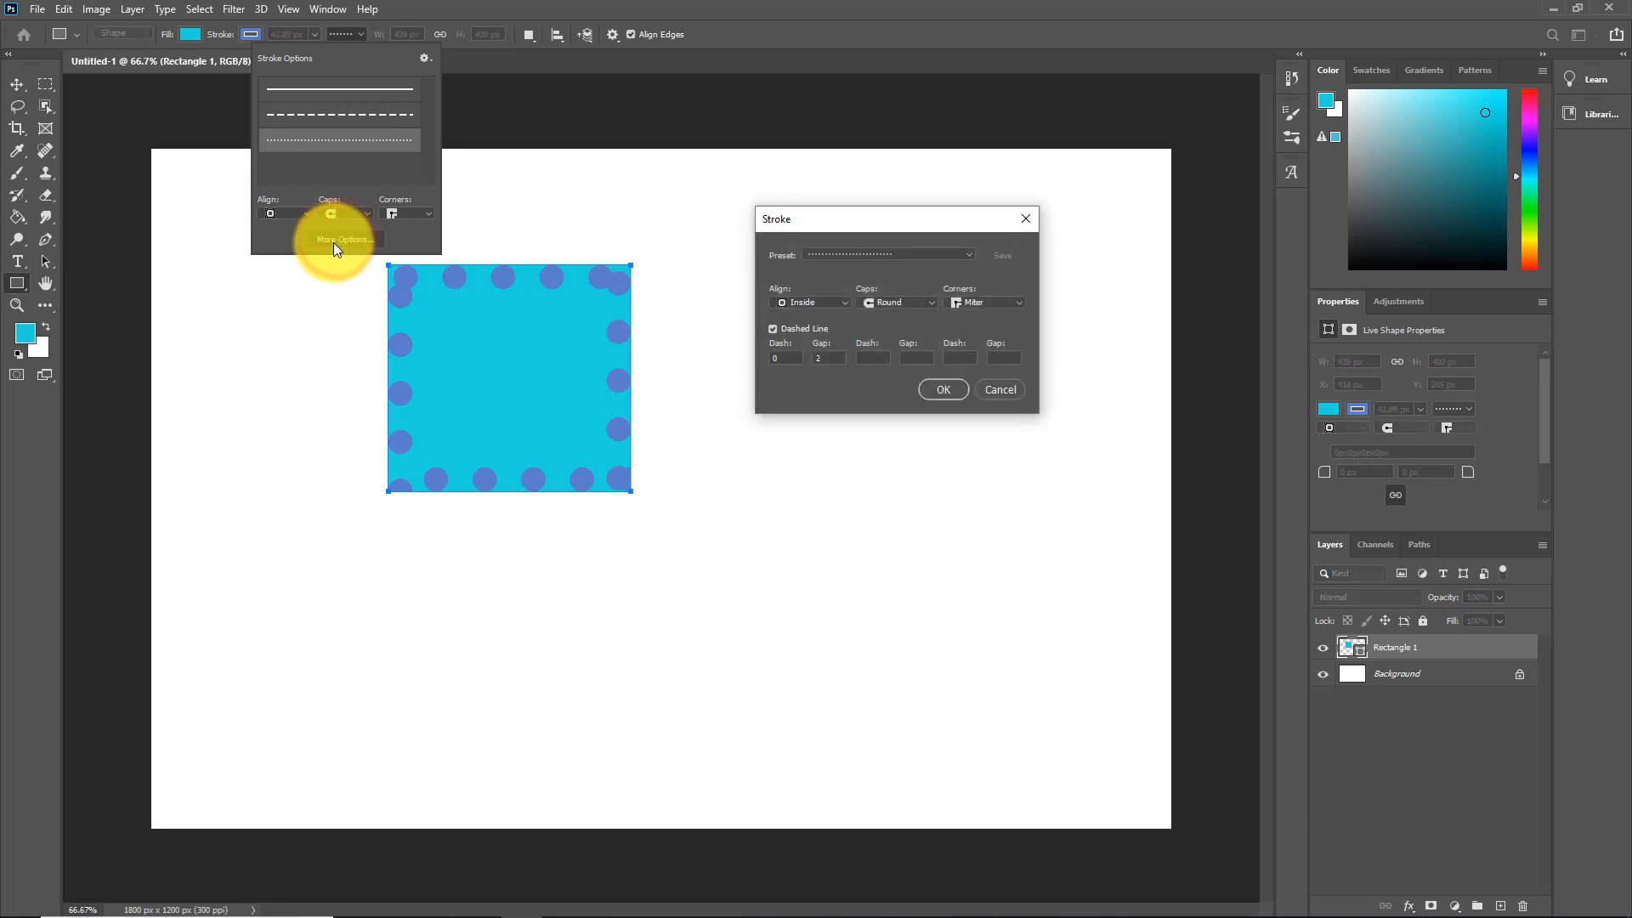
Step: Try Center and Outside alignment and a dashed preset, then close the Stroke dialog without applying
{"action": "left_click", "coordinate": [844, 301]}
{"action": "left_click", "coordinate": [828, 330]}
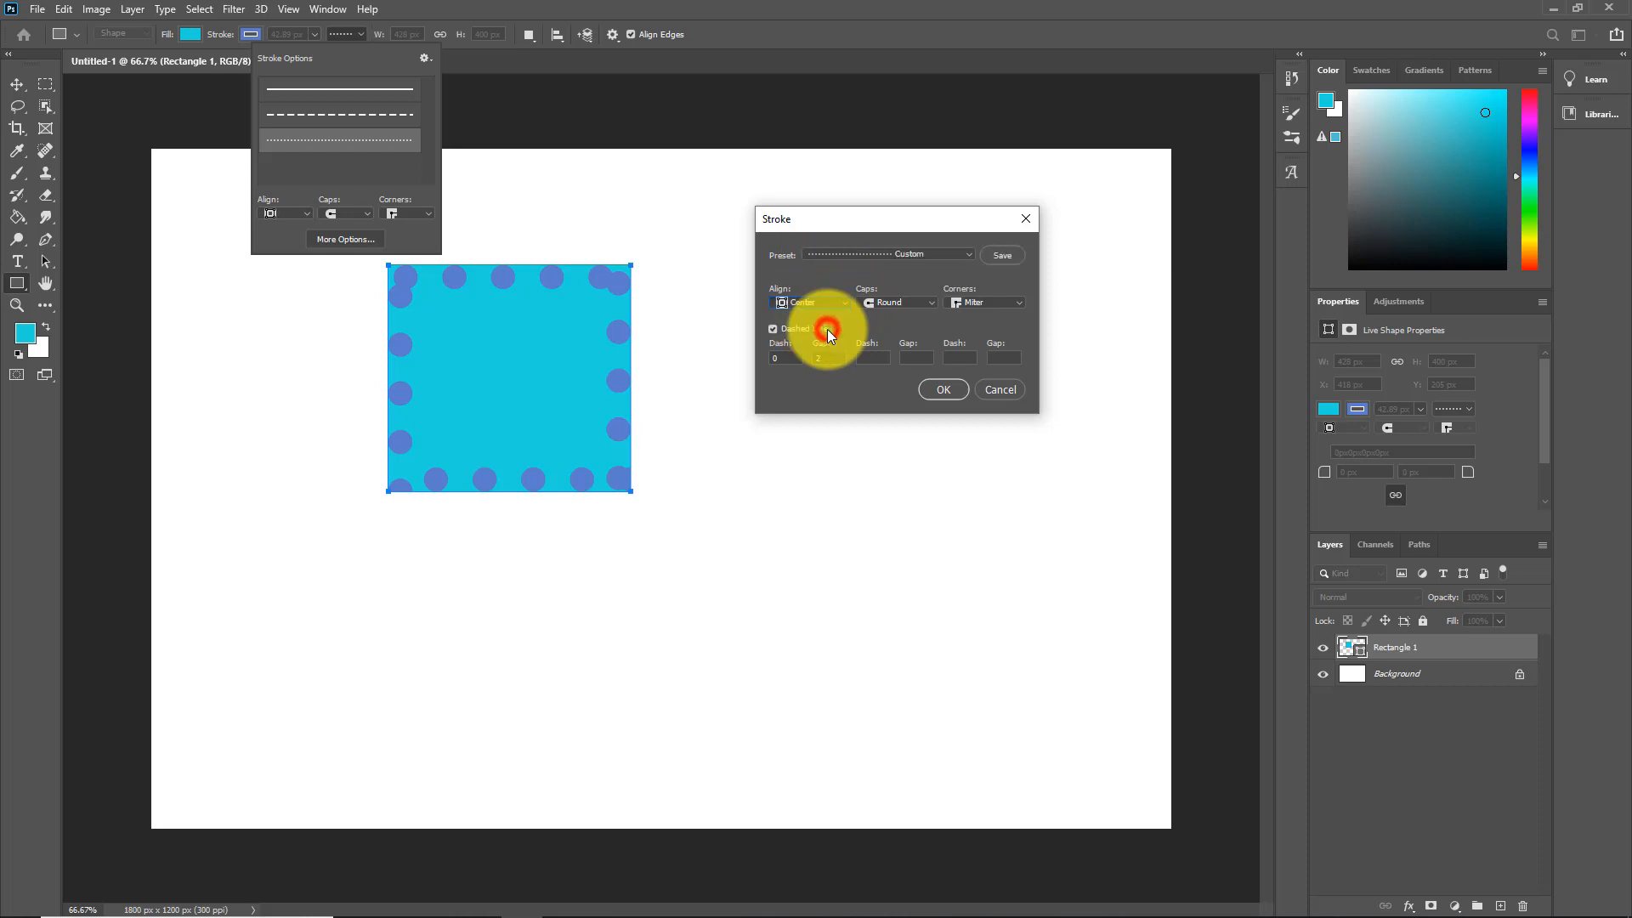
{"action": "left_click", "coordinate": [844, 303]}
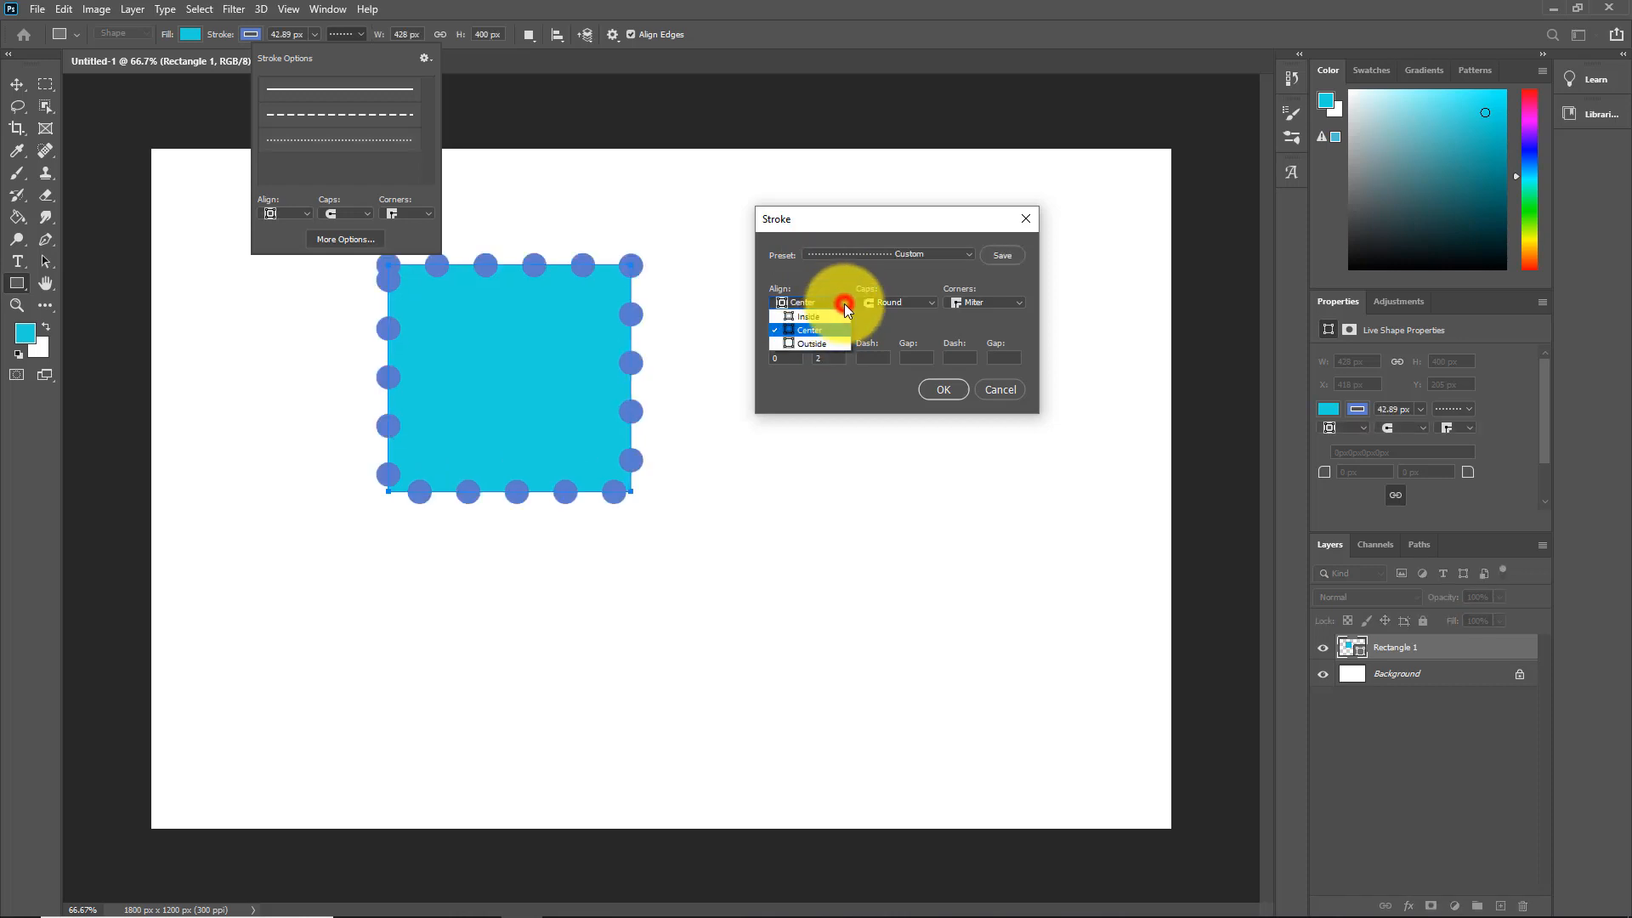
{"action": "left_click", "coordinate": [828, 343]}
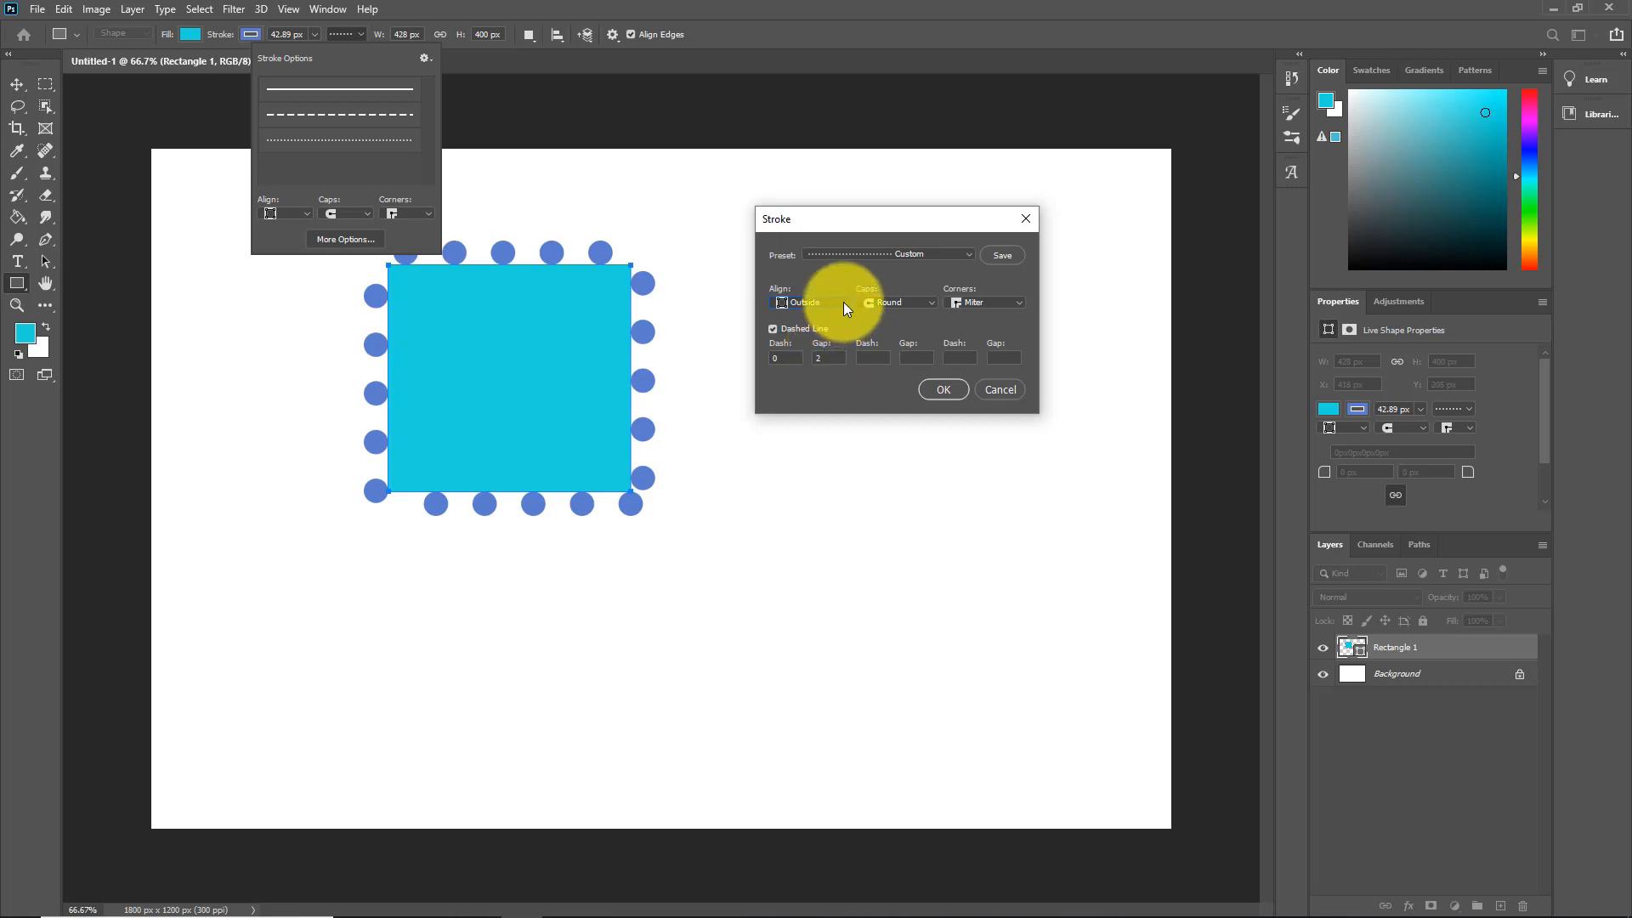
{"action": "left_click", "coordinate": [966, 253]}
{"action": "left_click", "coordinate": [892, 301]}
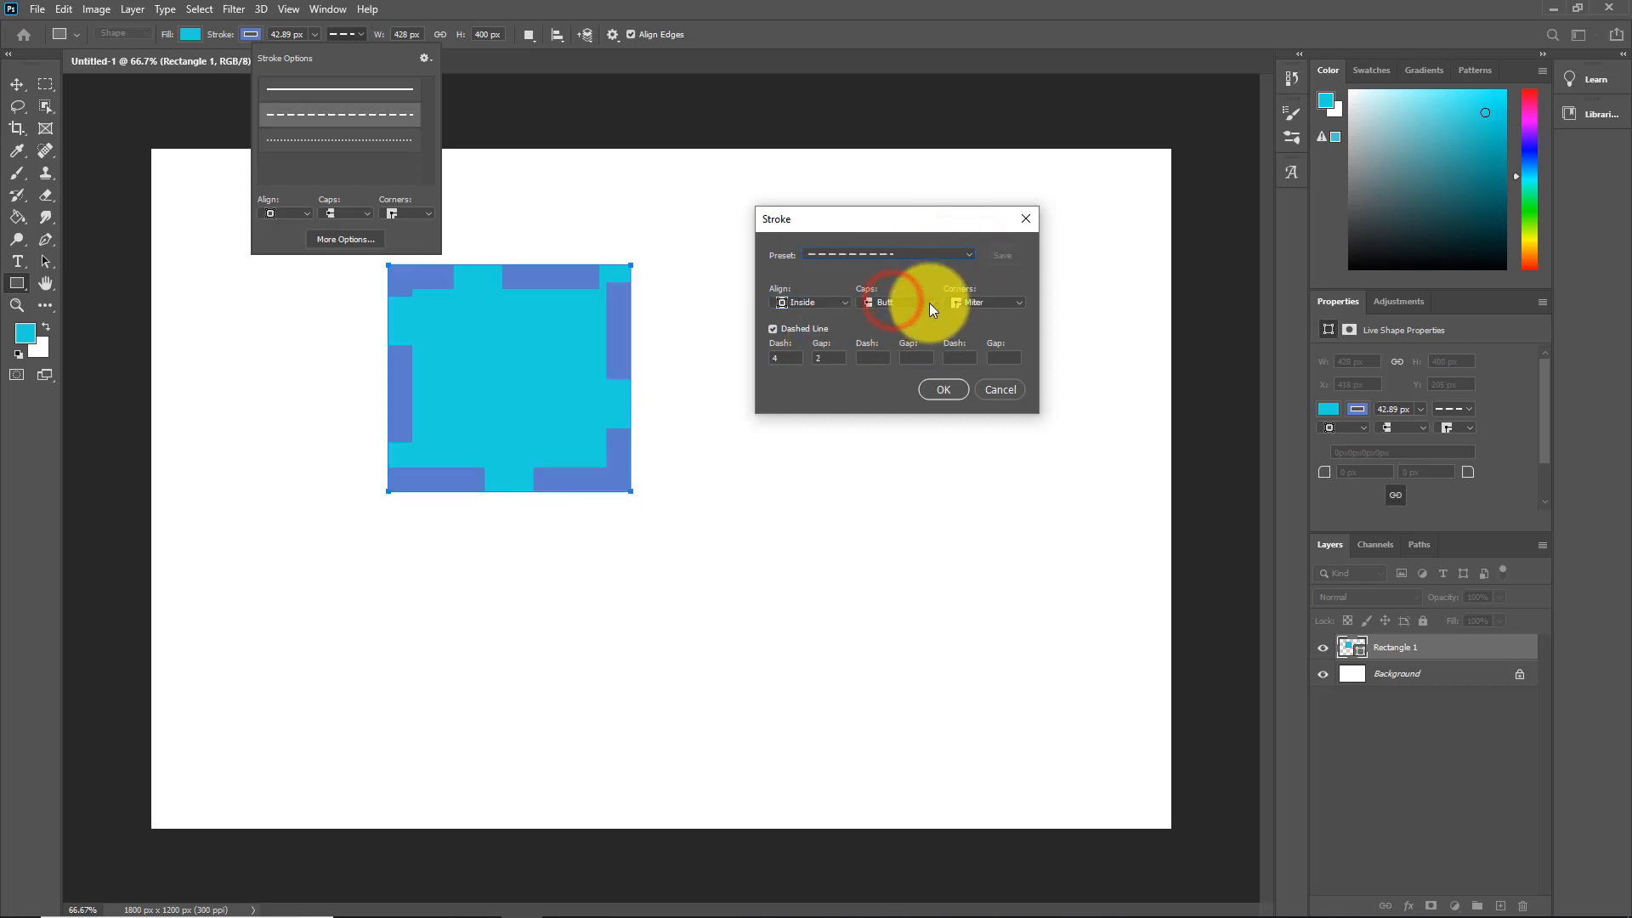
{"action": "left_click", "coordinate": [845, 300]}
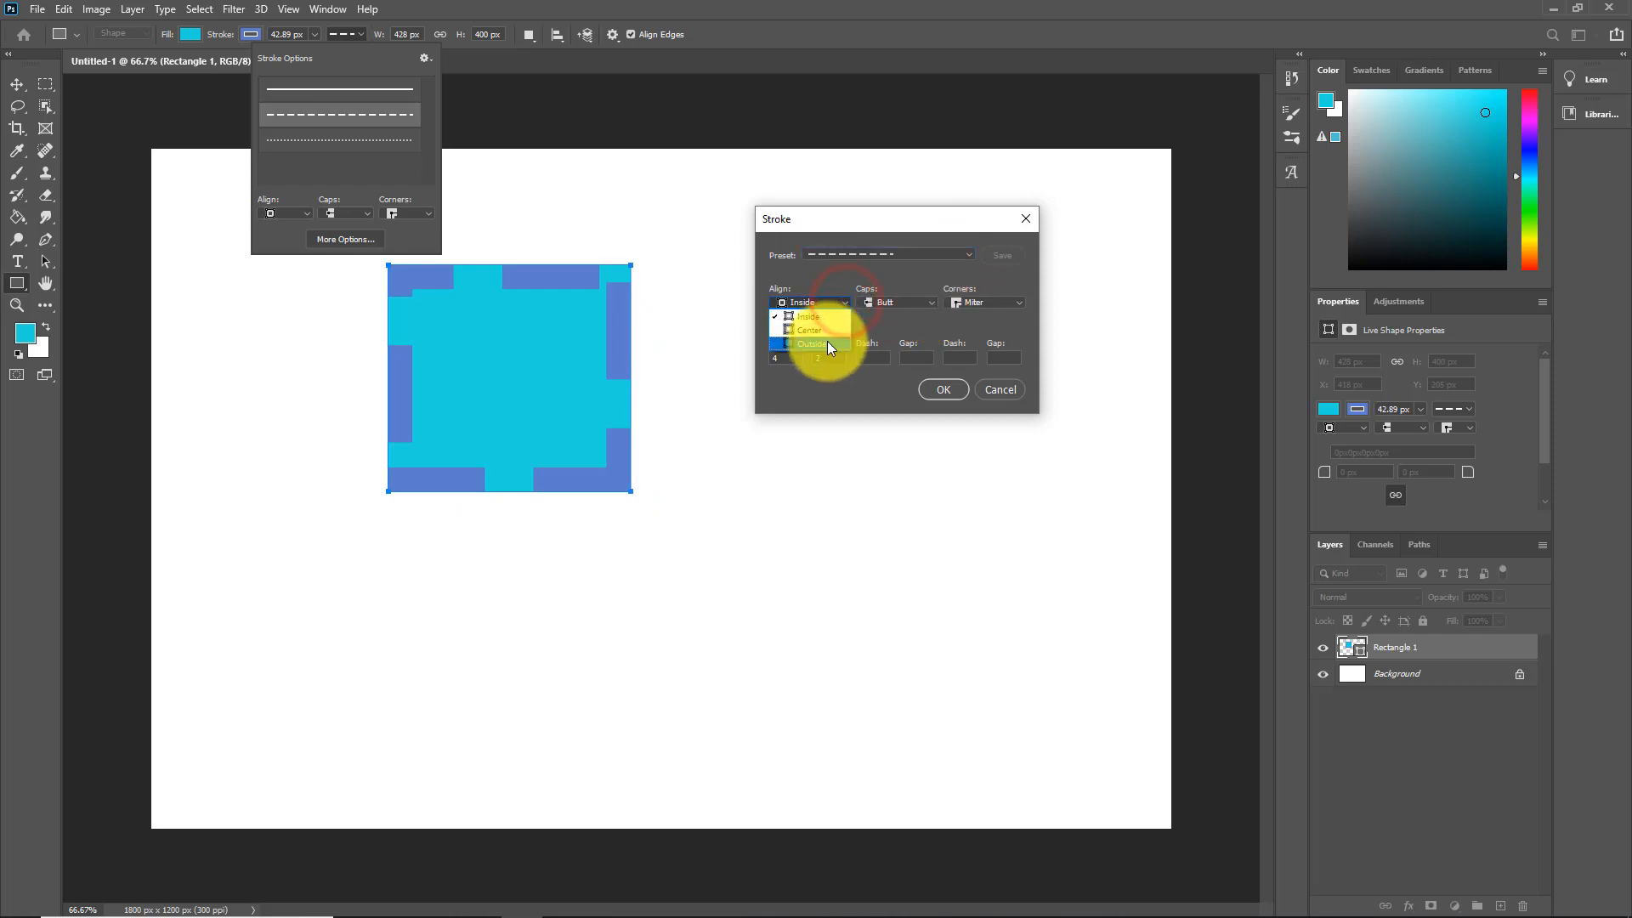
{"action": "left_click", "coordinate": [828, 340]}
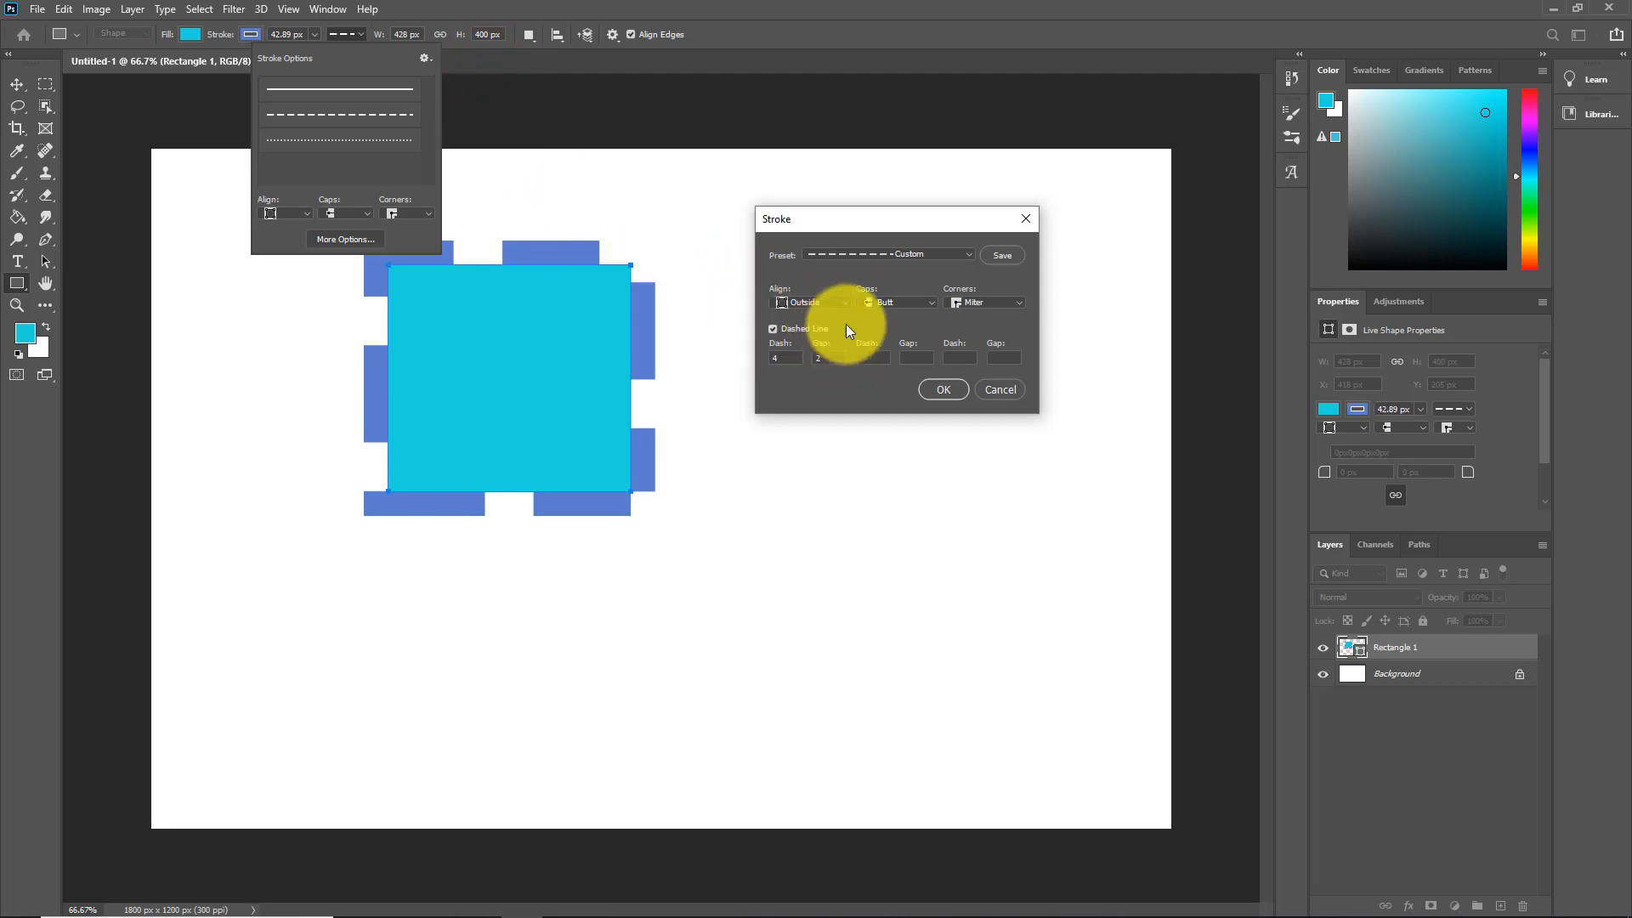
{"action": "left_click", "coordinate": [1017, 221]}
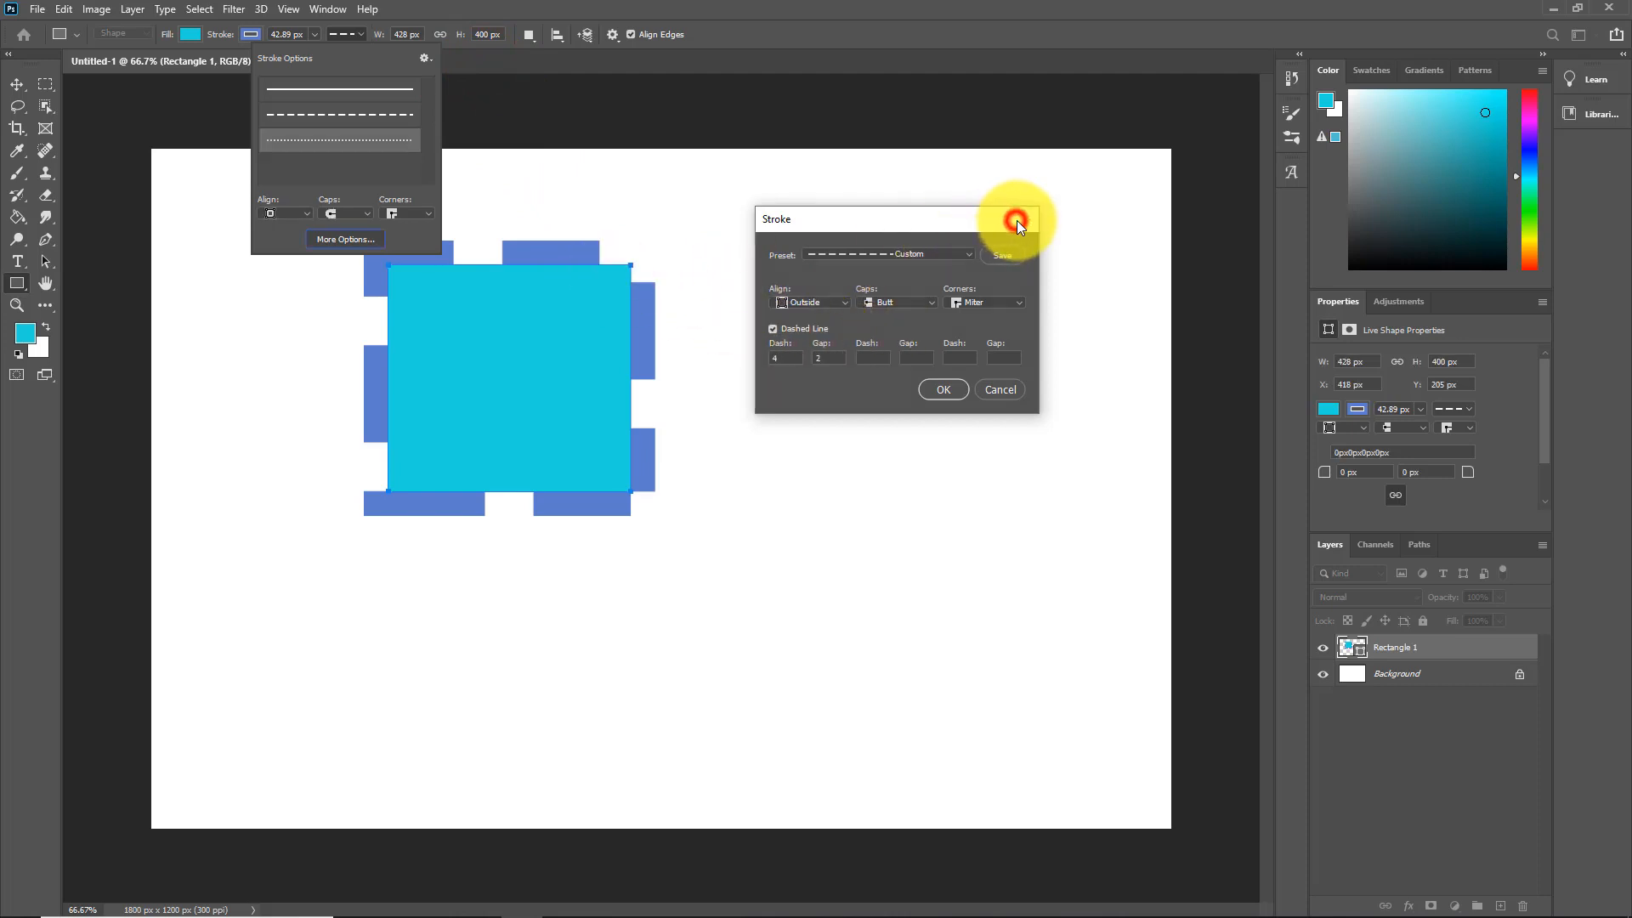
Step: Move the rectangle right toward the canvas centre with the Move tool
{"action": "left_click", "coordinate": [17, 84]}
{"action": "left_click_drag", "start_coordinate": [481, 343], "coordinate": [626, 355]}
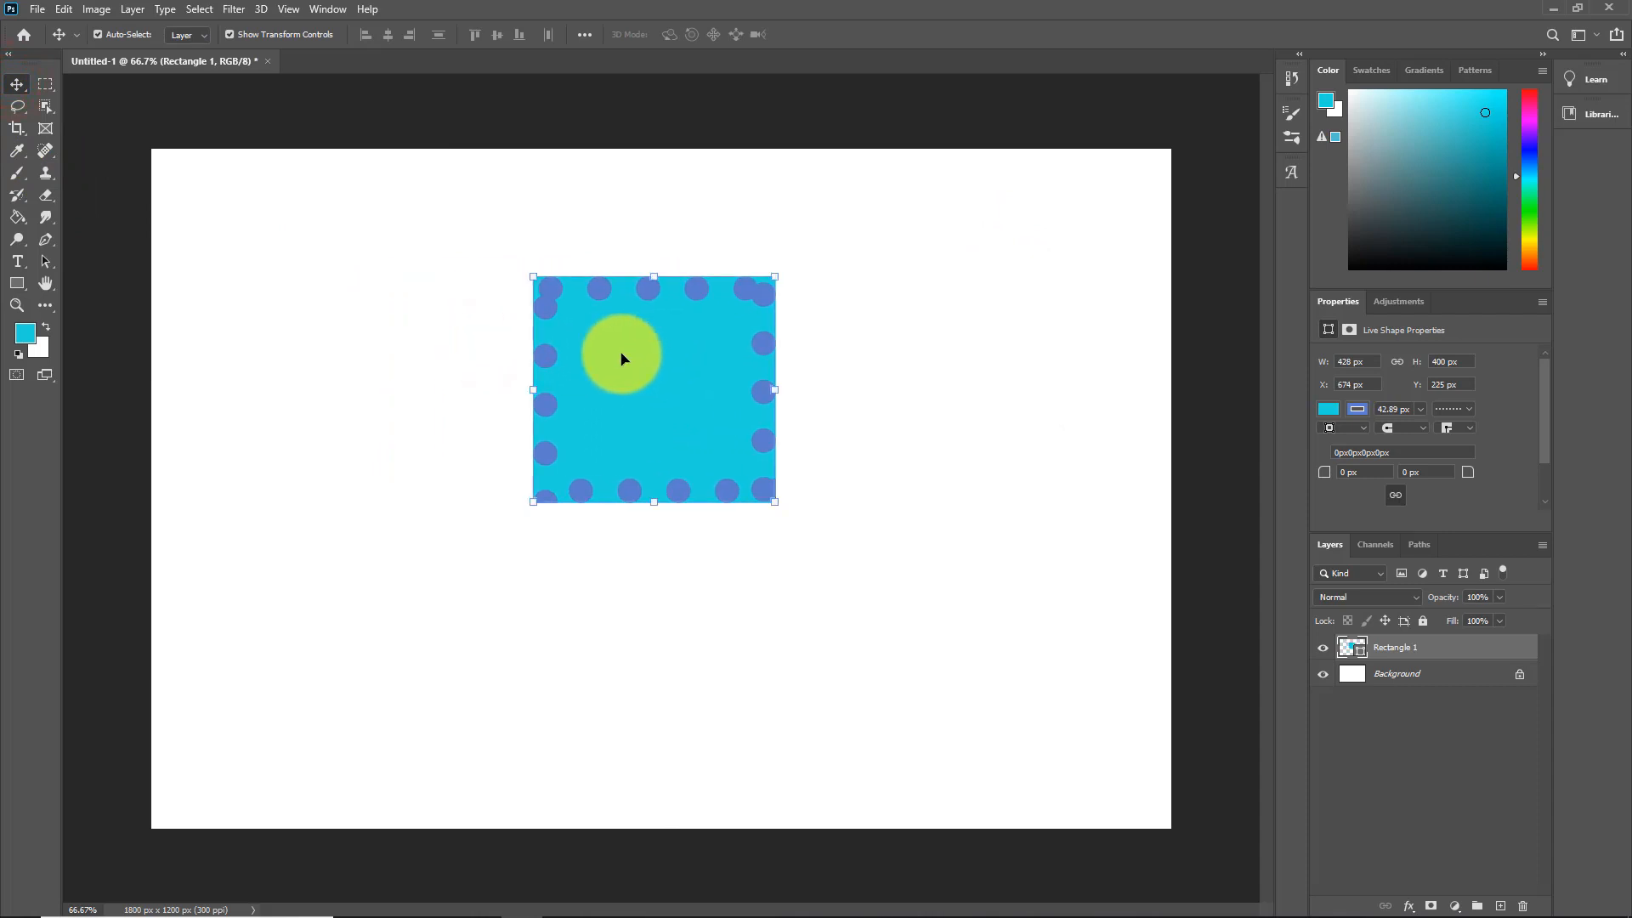
{"action": "left_click", "coordinate": [17, 283]}
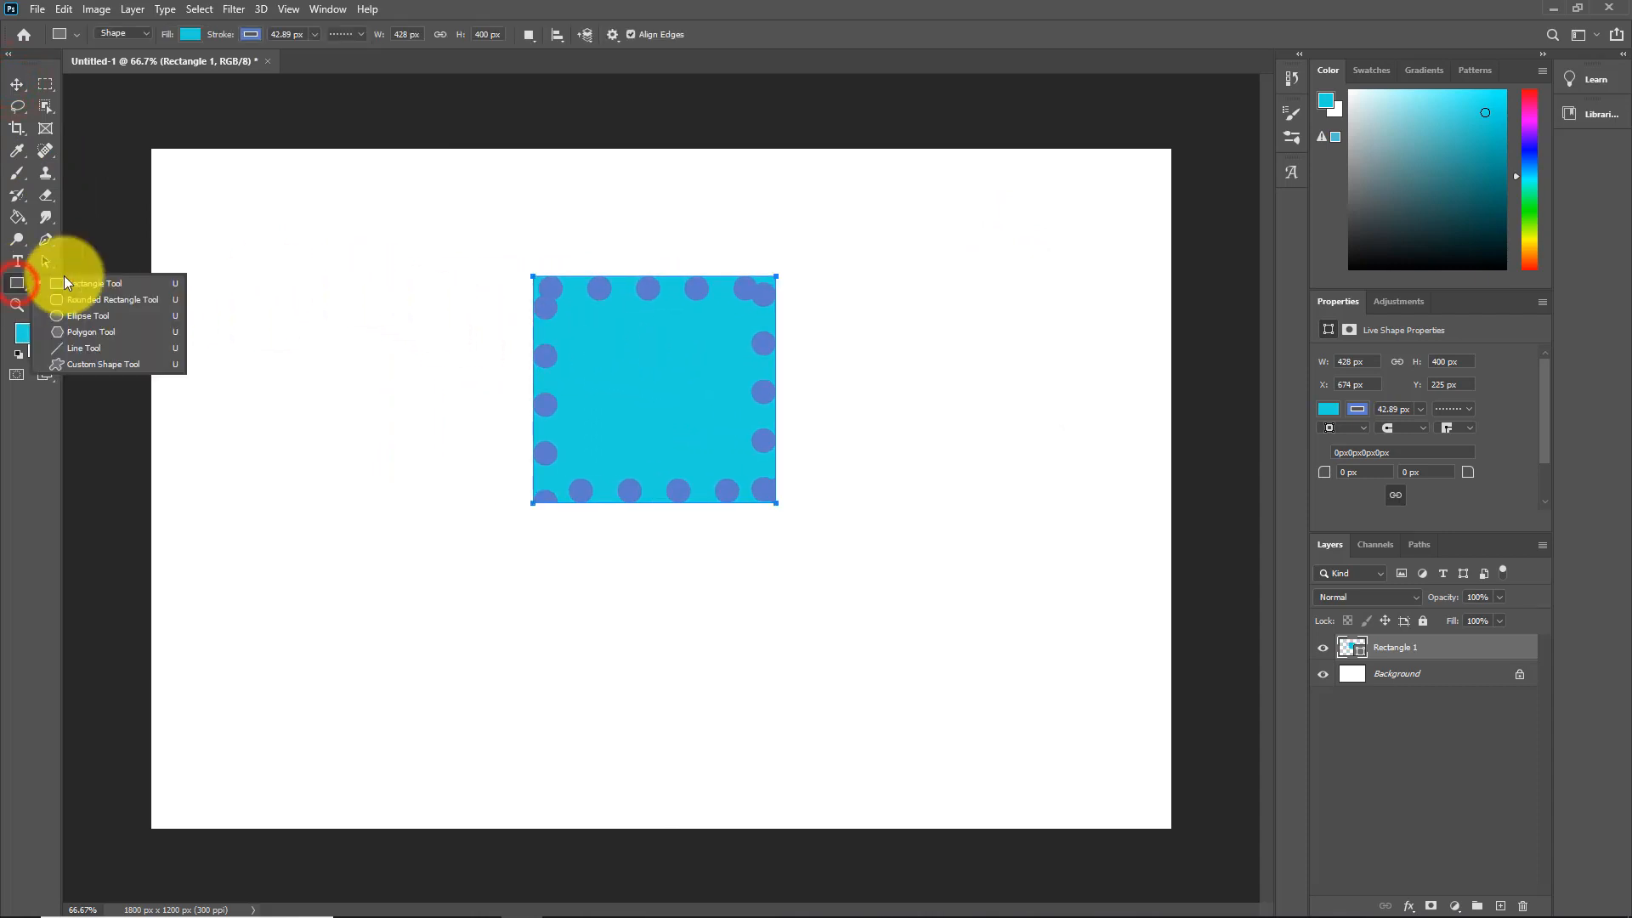
Step: In the Stroke settings, try Outside alignment, butt caps and a dashed preset
{"action": "left_click", "coordinate": [364, 34]}
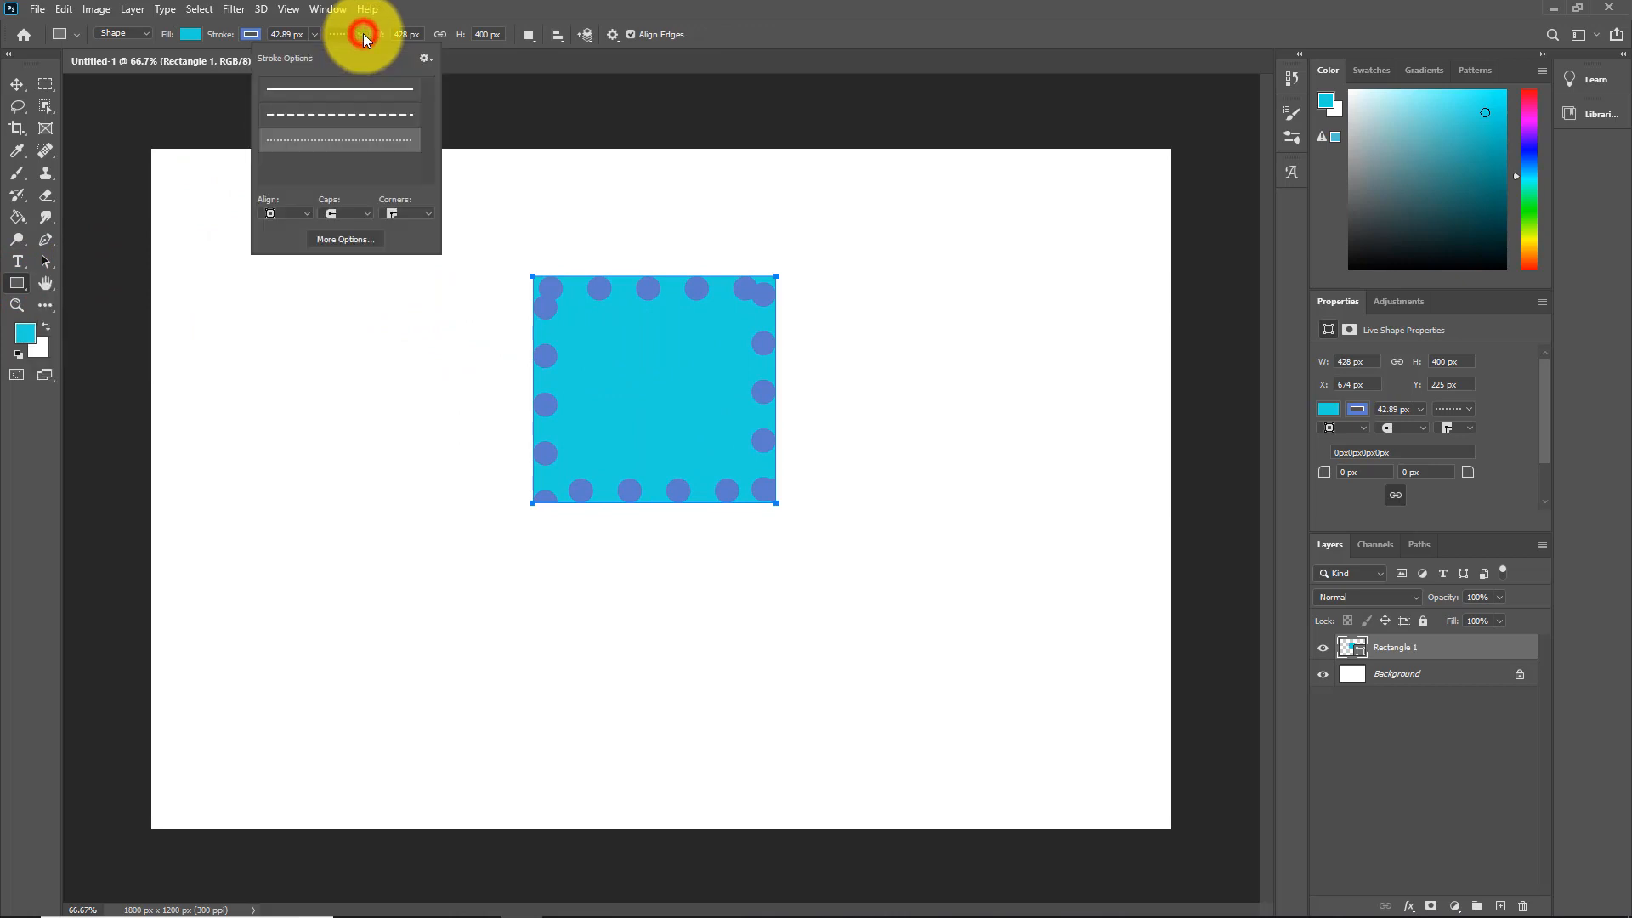
{"action": "left_click", "coordinate": [364, 238]}
{"action": "left_click_drag", "start_coordinate": [874, 221], "coordinate": [960, 189]}
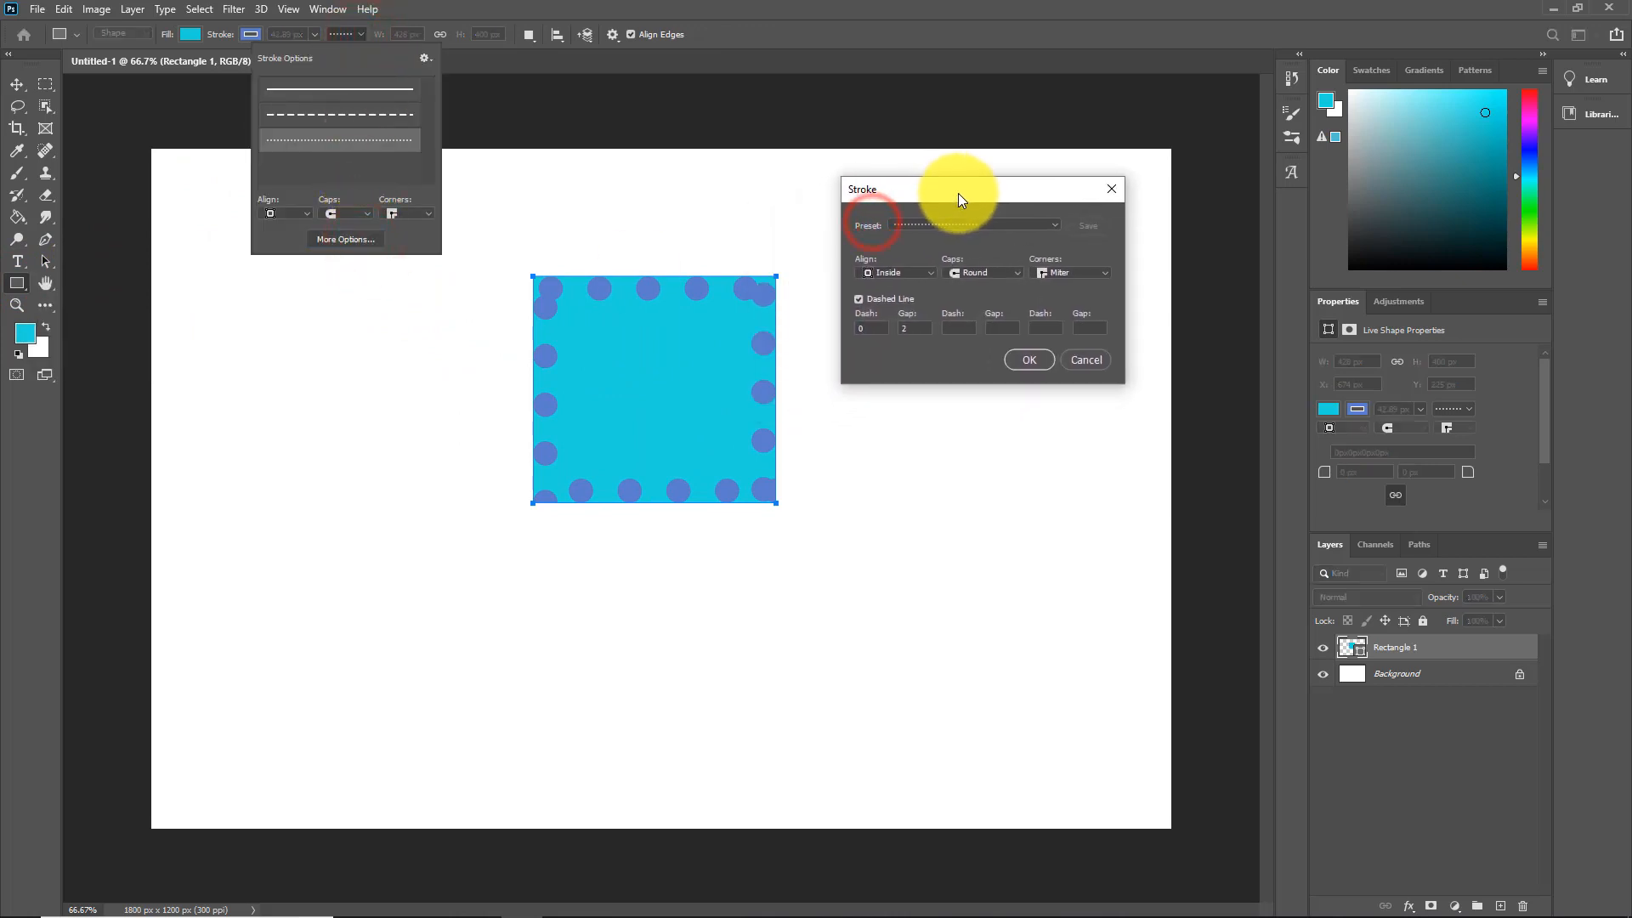
{"action": "left_click", "coordinate": [934, 272]}
{"action": "left_click", "coordinate": [885, 311]}
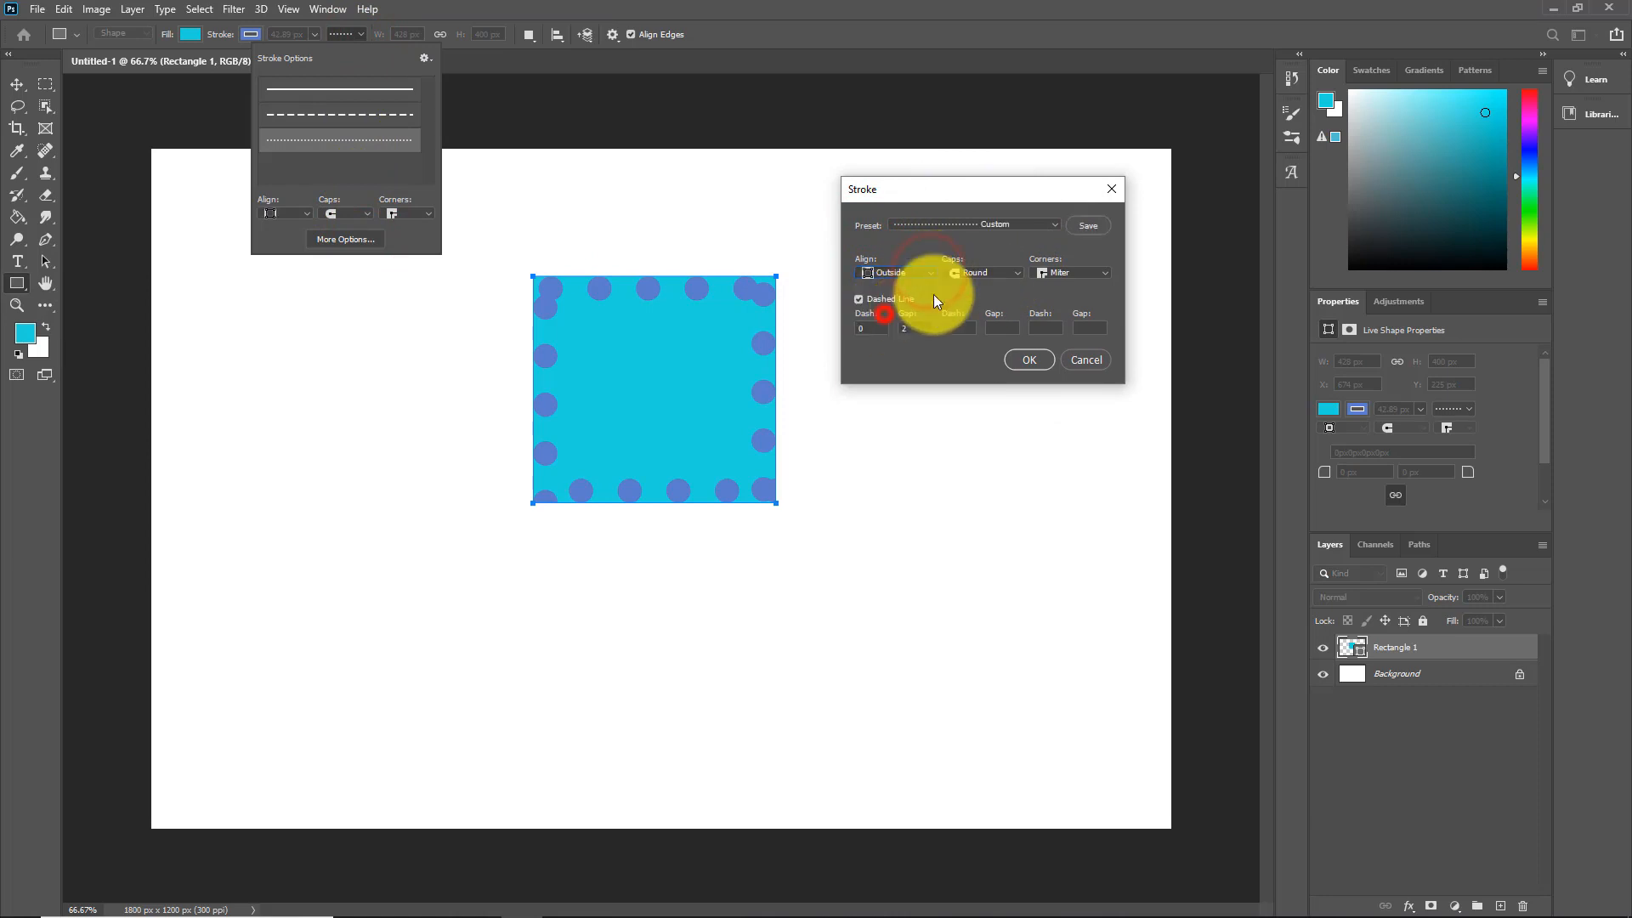
{"action": "left_click", "coordinate": [1017, 272]}
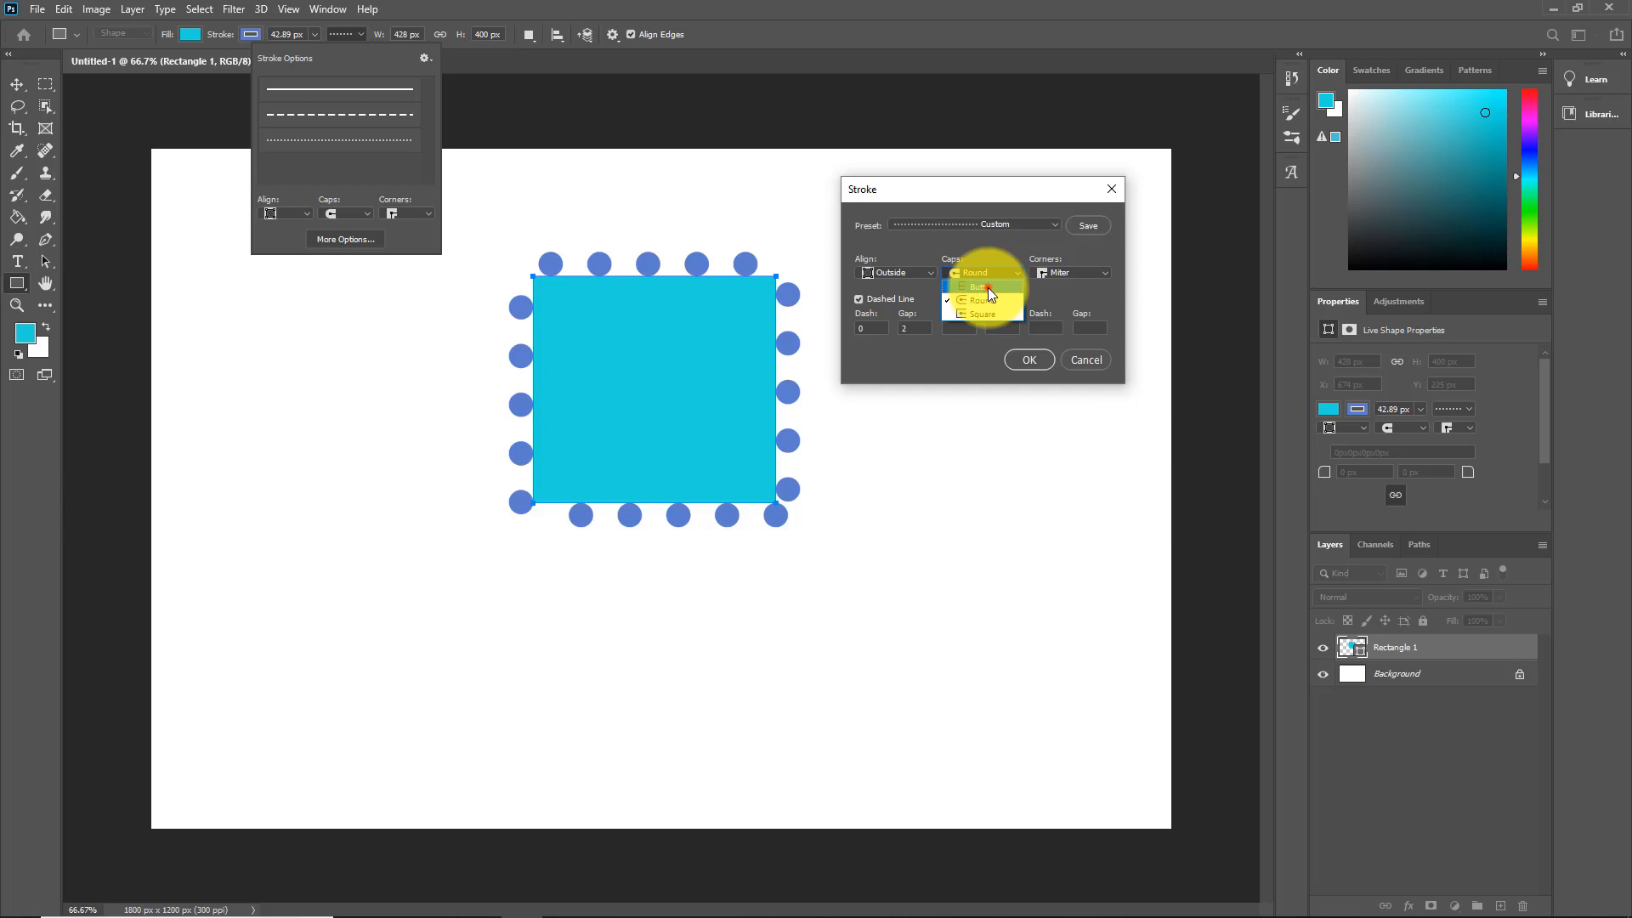
{"action": "left_click", "coordinate": [988, 287]}
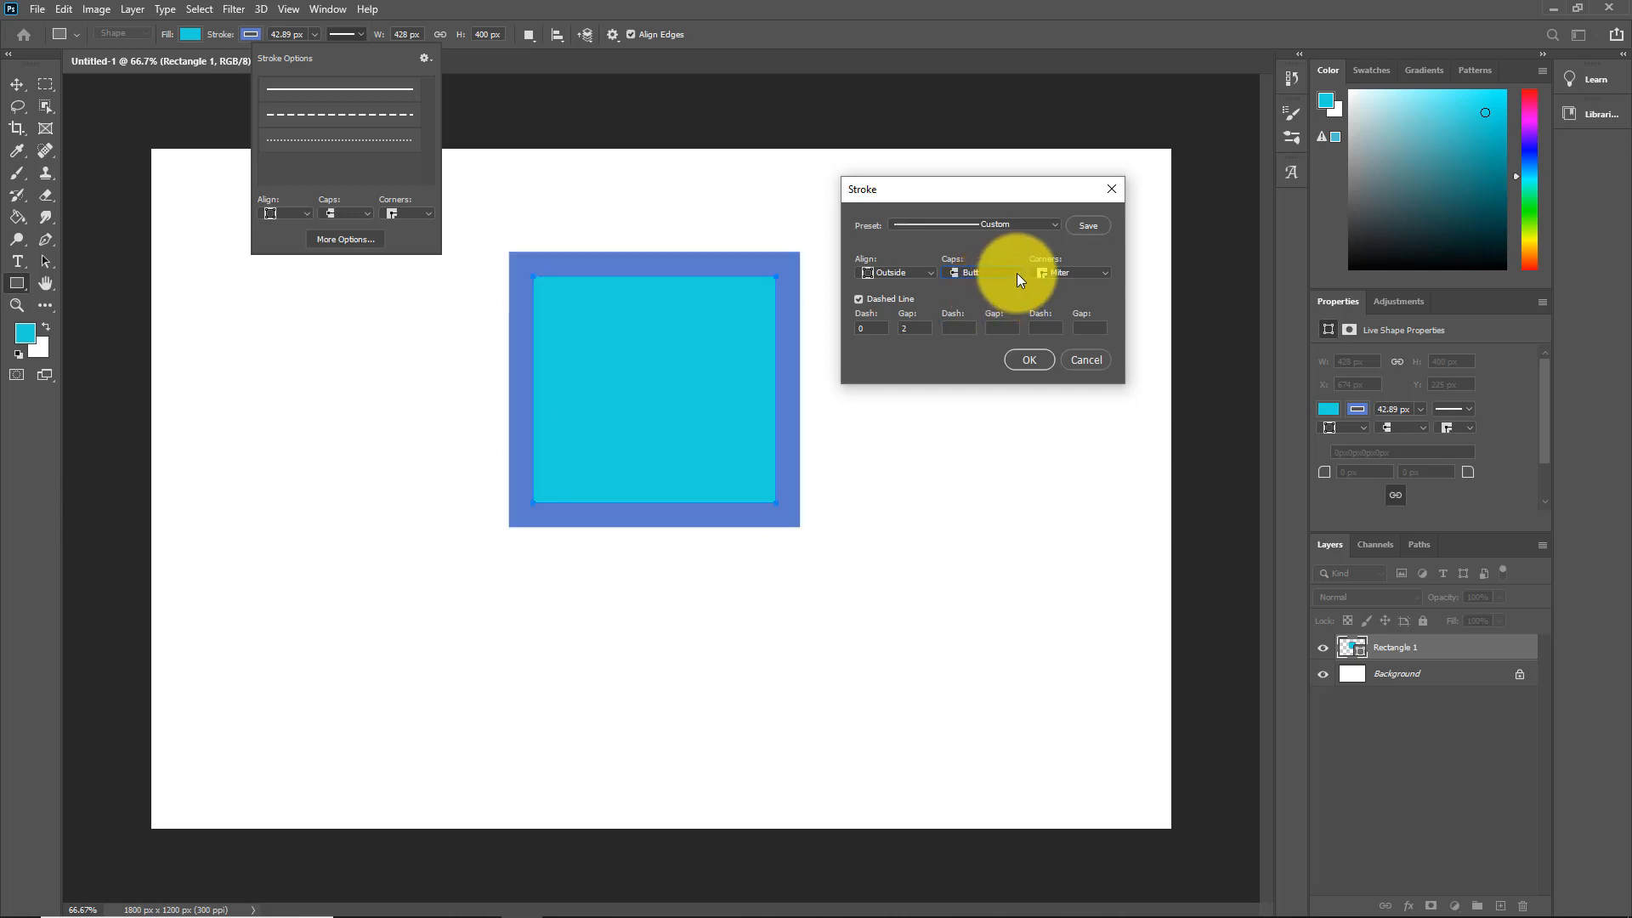
{"action": "left_click", "coordinate": [1050, 222]}
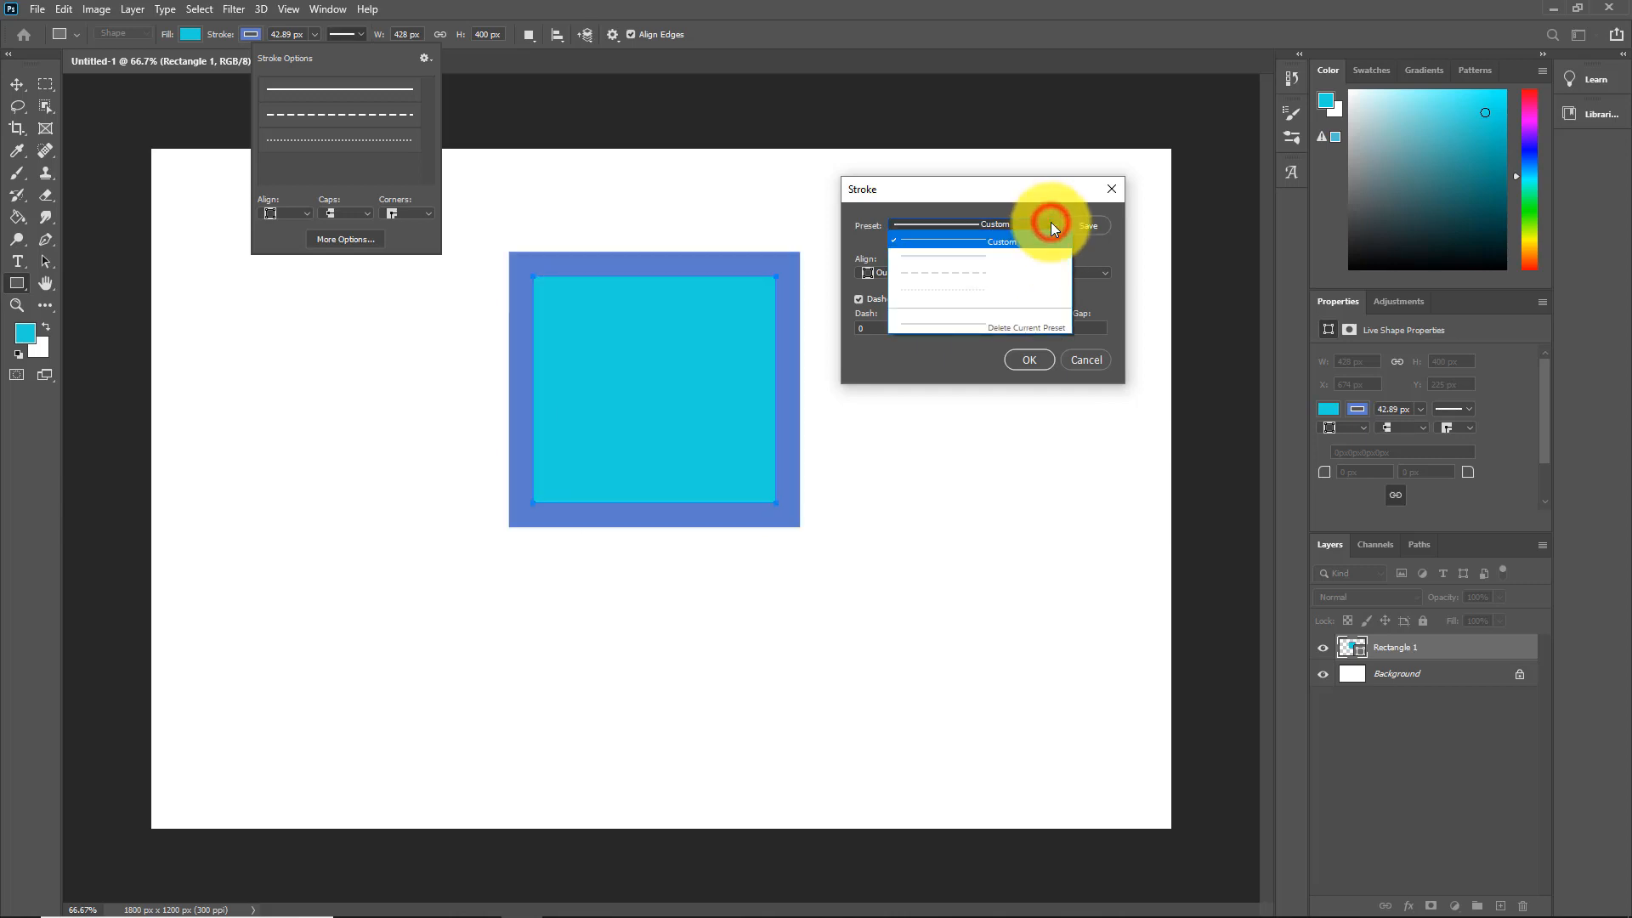
{"action": "left_click", "coordinate": [961, 272]}
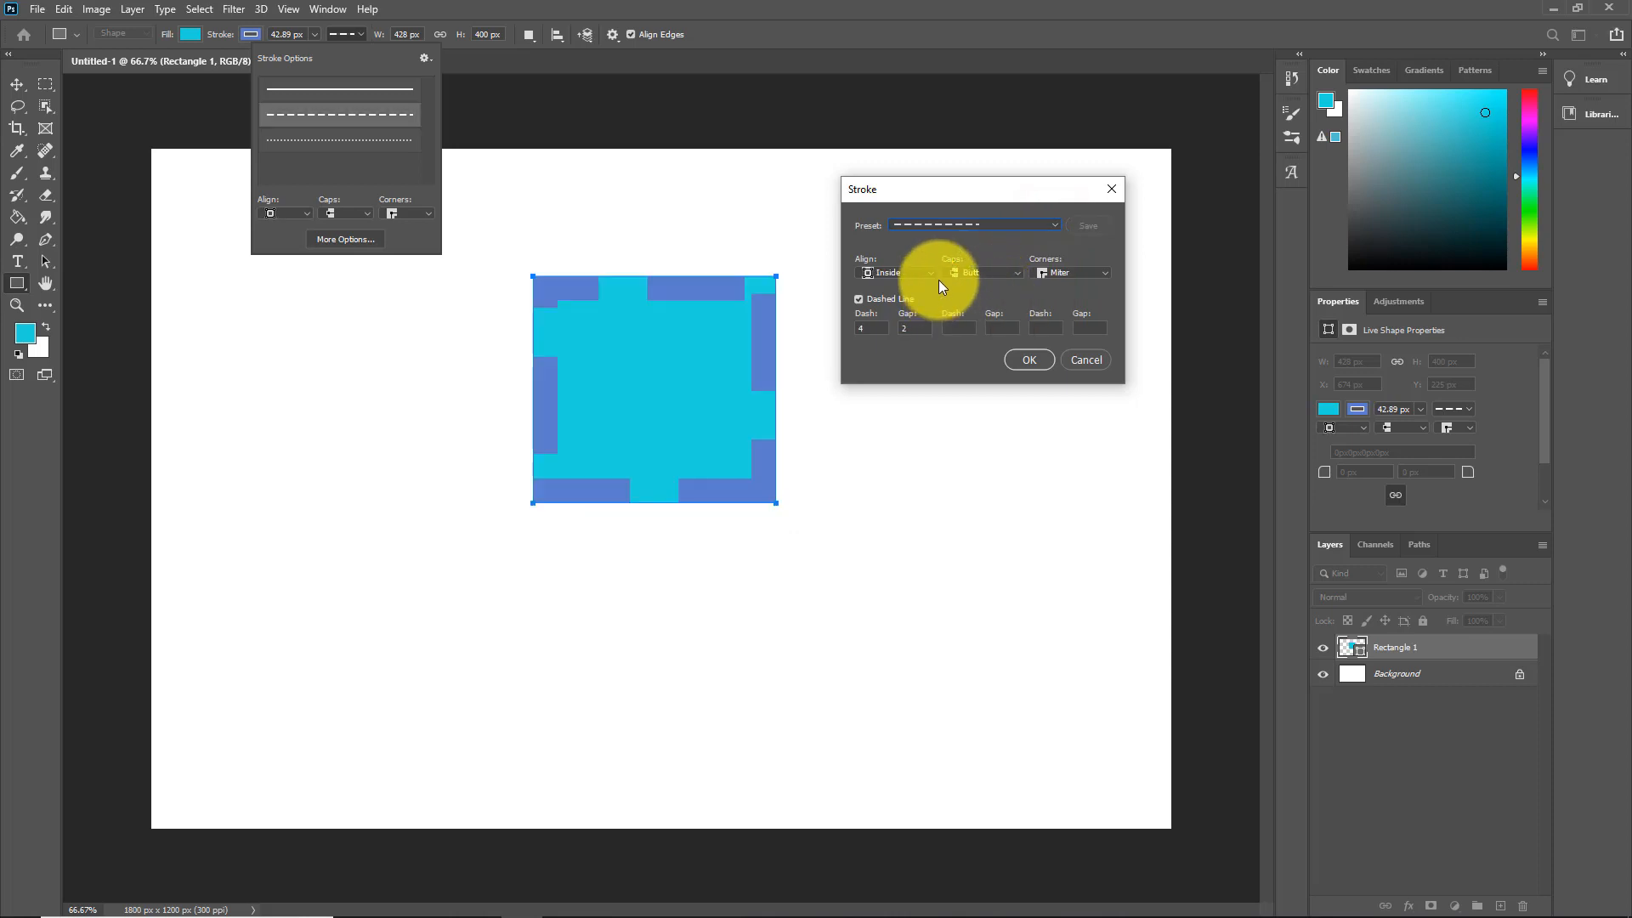
Step: Set the dashes outside the rectangle and compare round, square and butt end caps
{"action": "left_click", "coordinate": [933, 274]}
{"action": "left_click", "coordinate": [910, 312]}
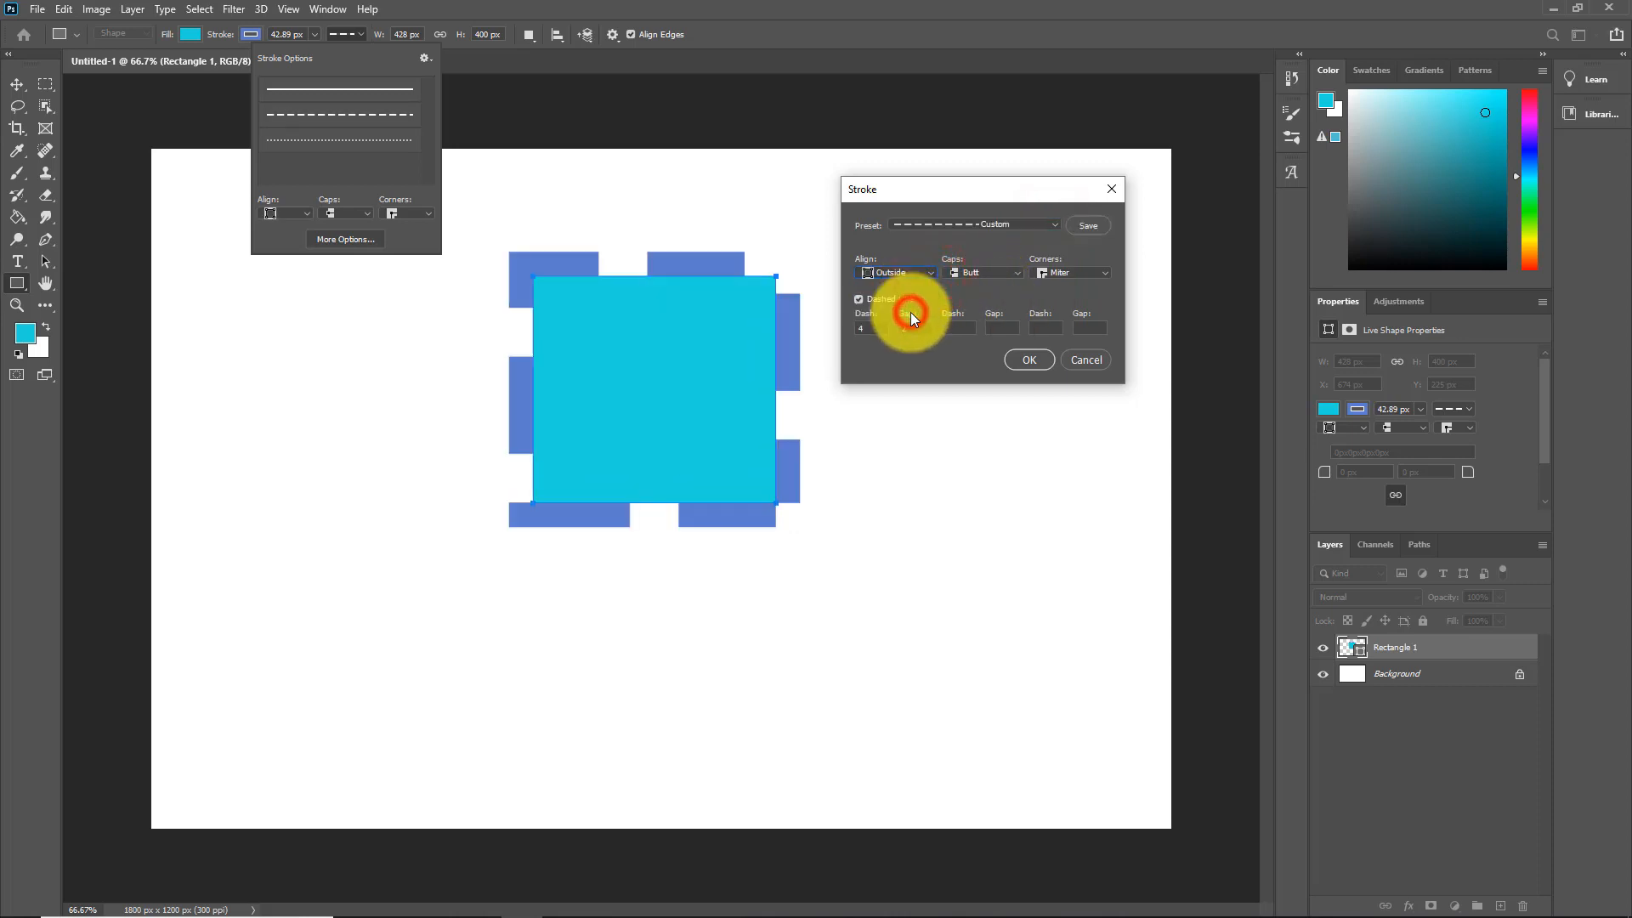
{"action": "left_click", "coordinate": [1015, 272]}
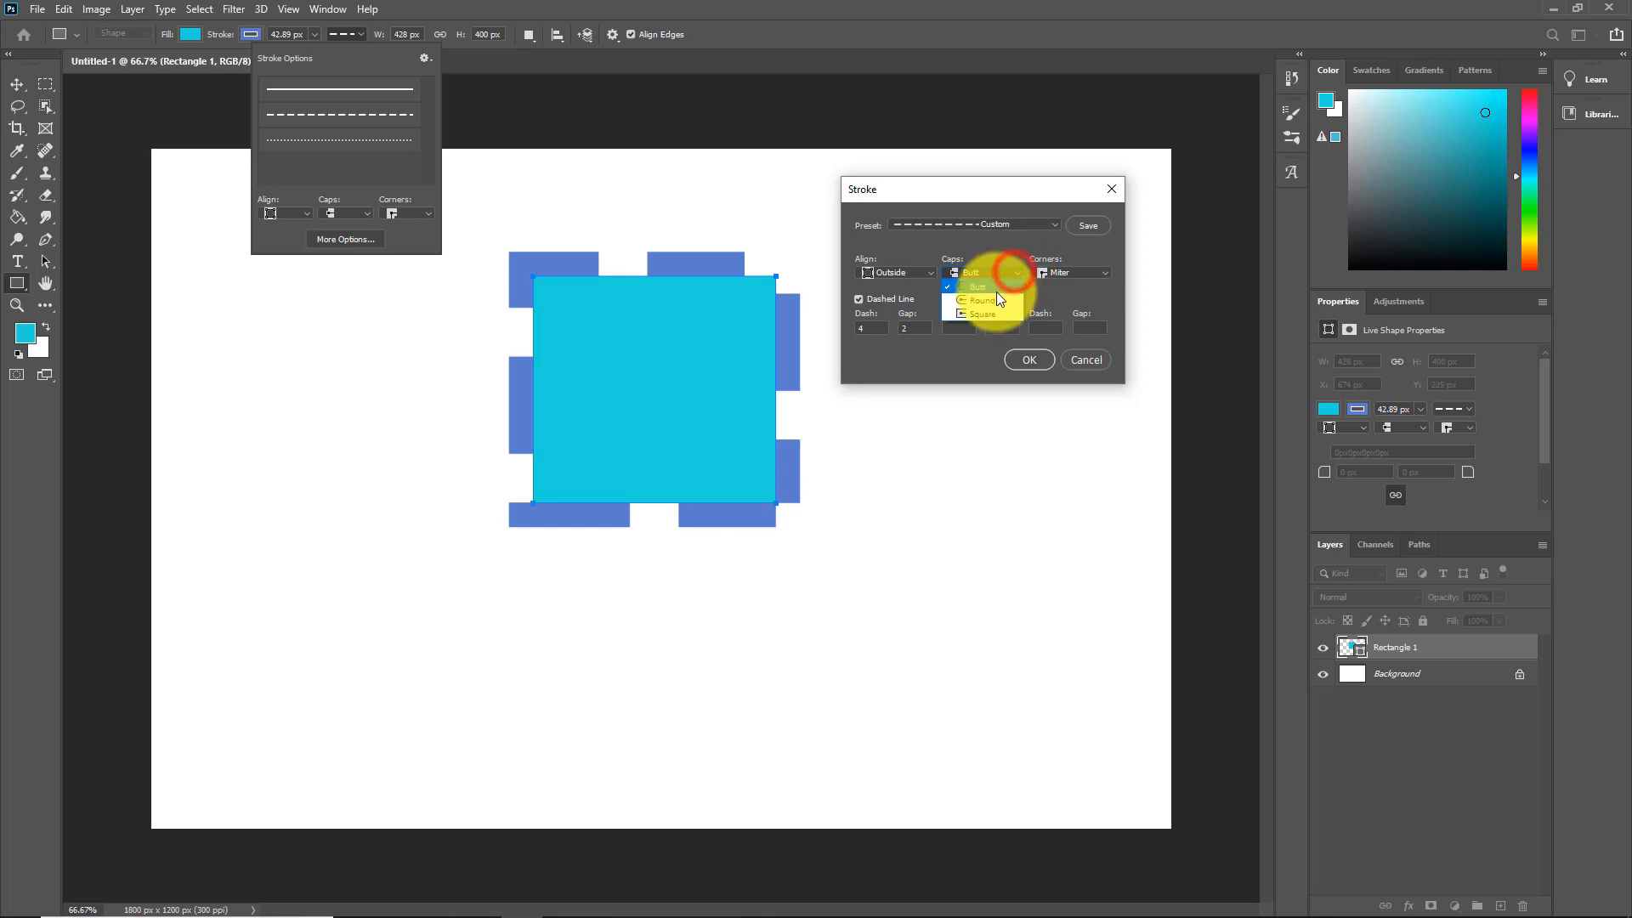
{"action": "left_click", "coordinate": [996, 301]}
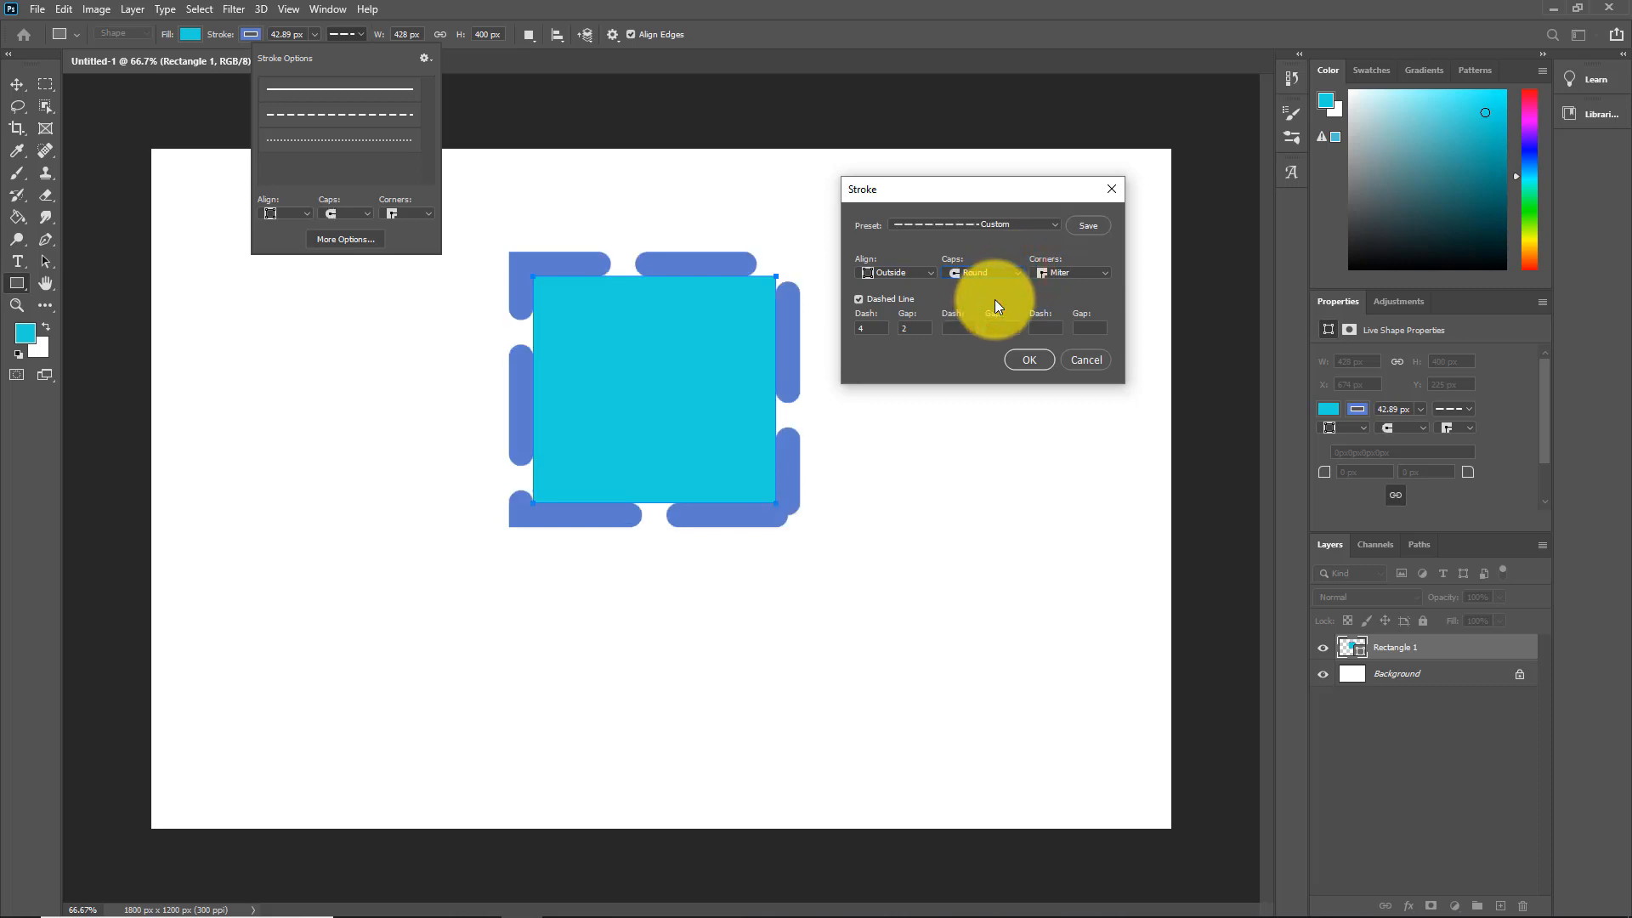
{"action": "left_click", "coordinate": [1018, 274]}
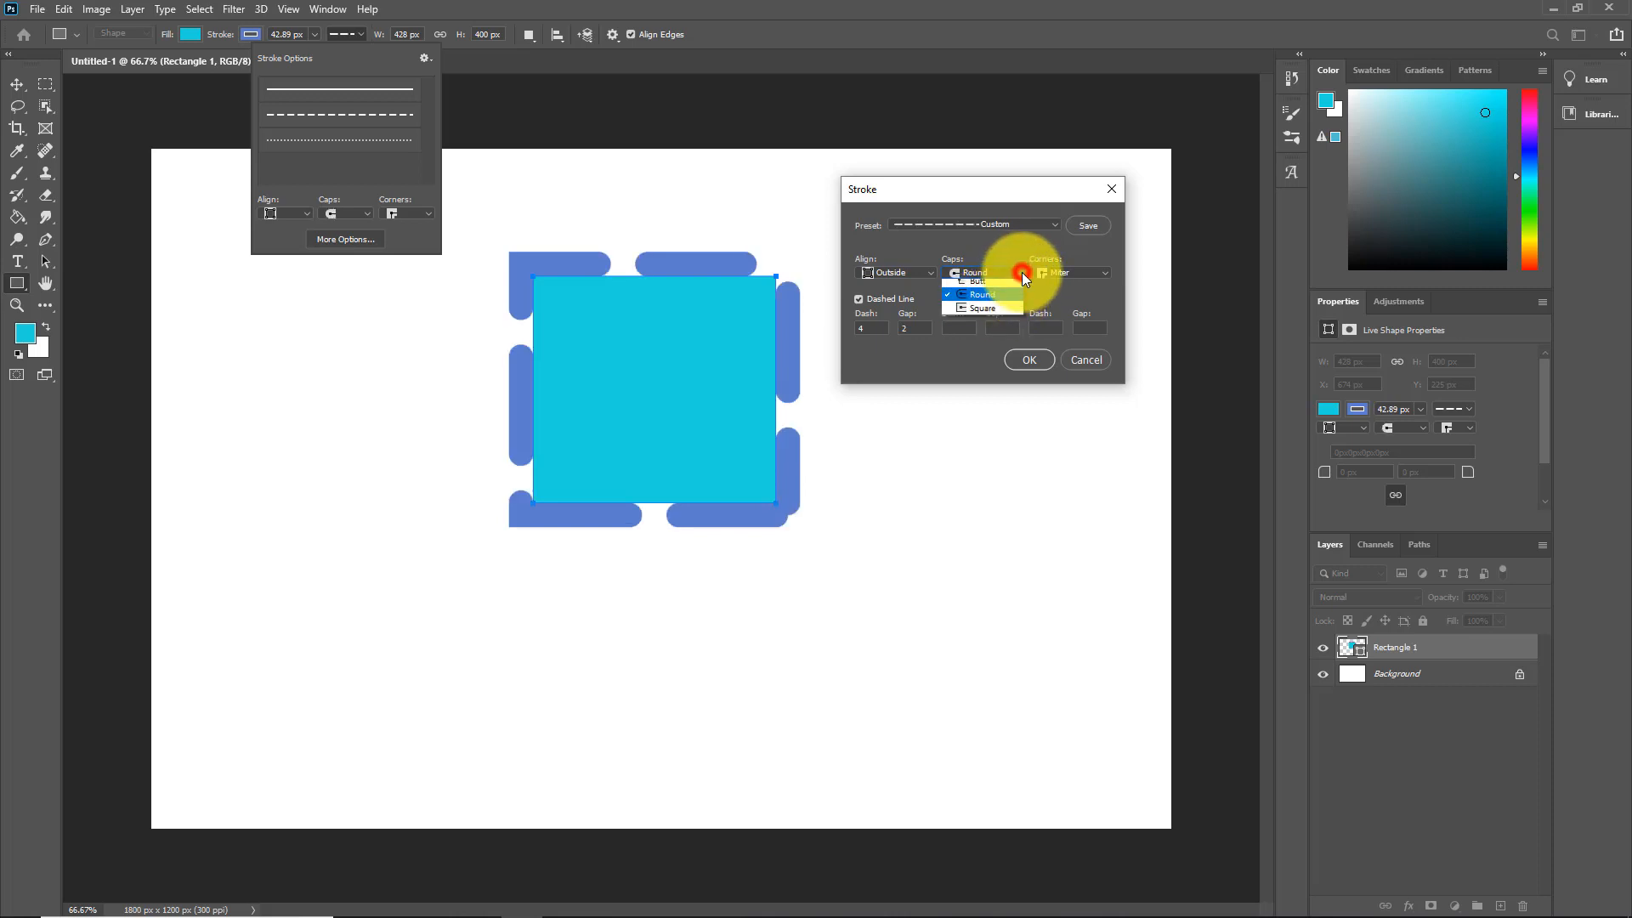
{"action": "left_click", "coordinate": [995, 312]}
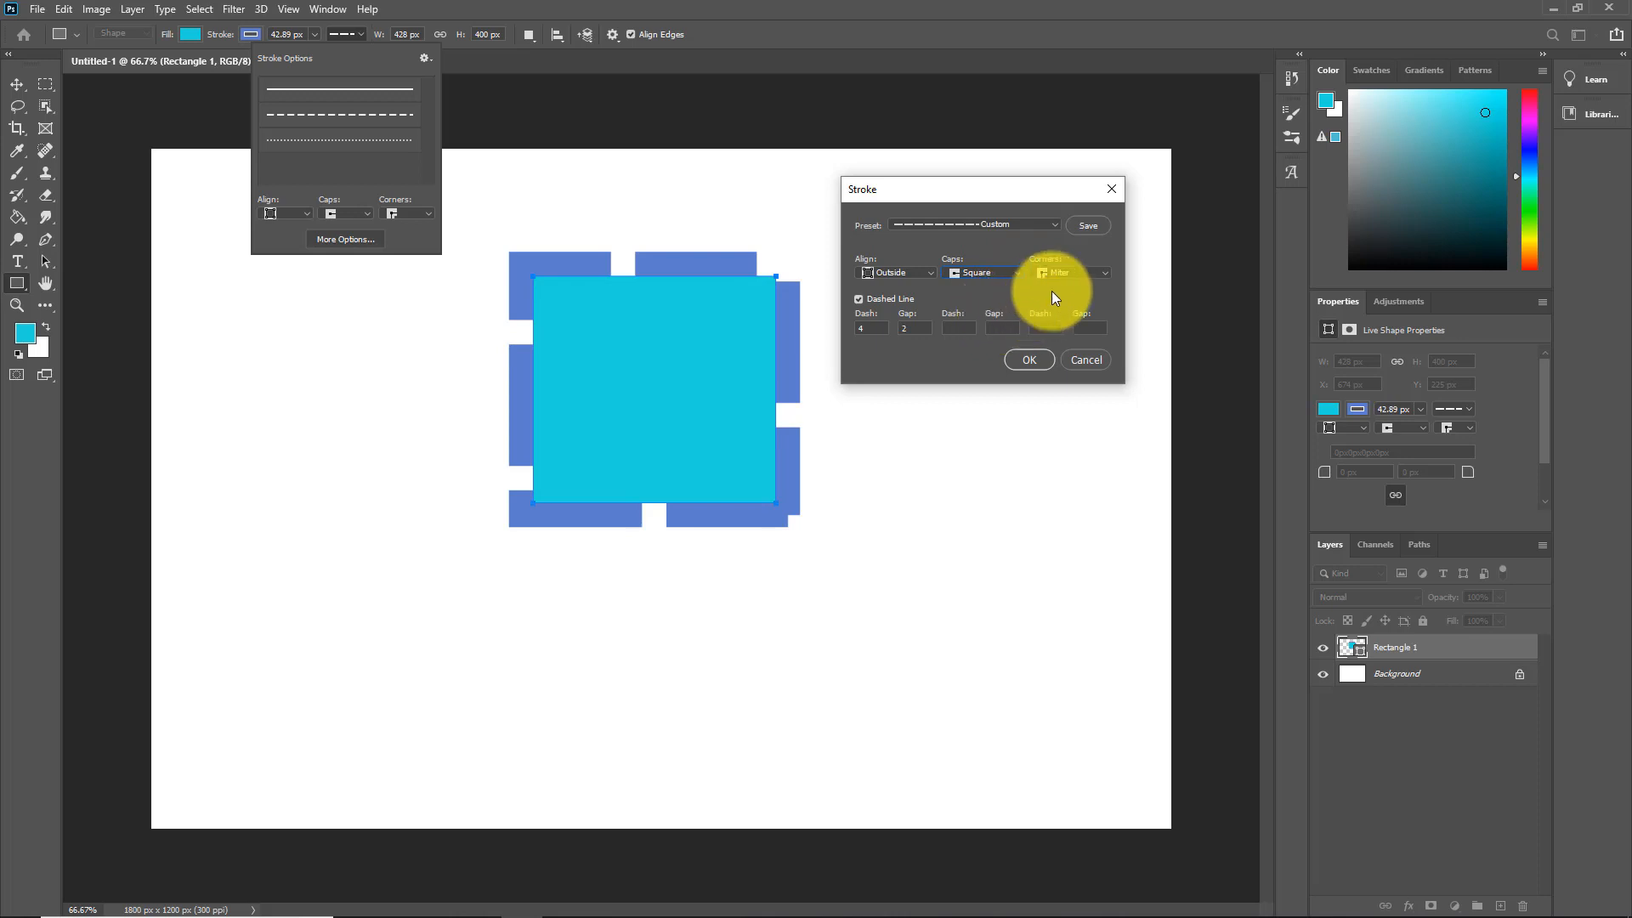
{"action": "left_click", "coordinate": [1016, 273]}
{"action": "left_click", "coordinate": [988, 285]}
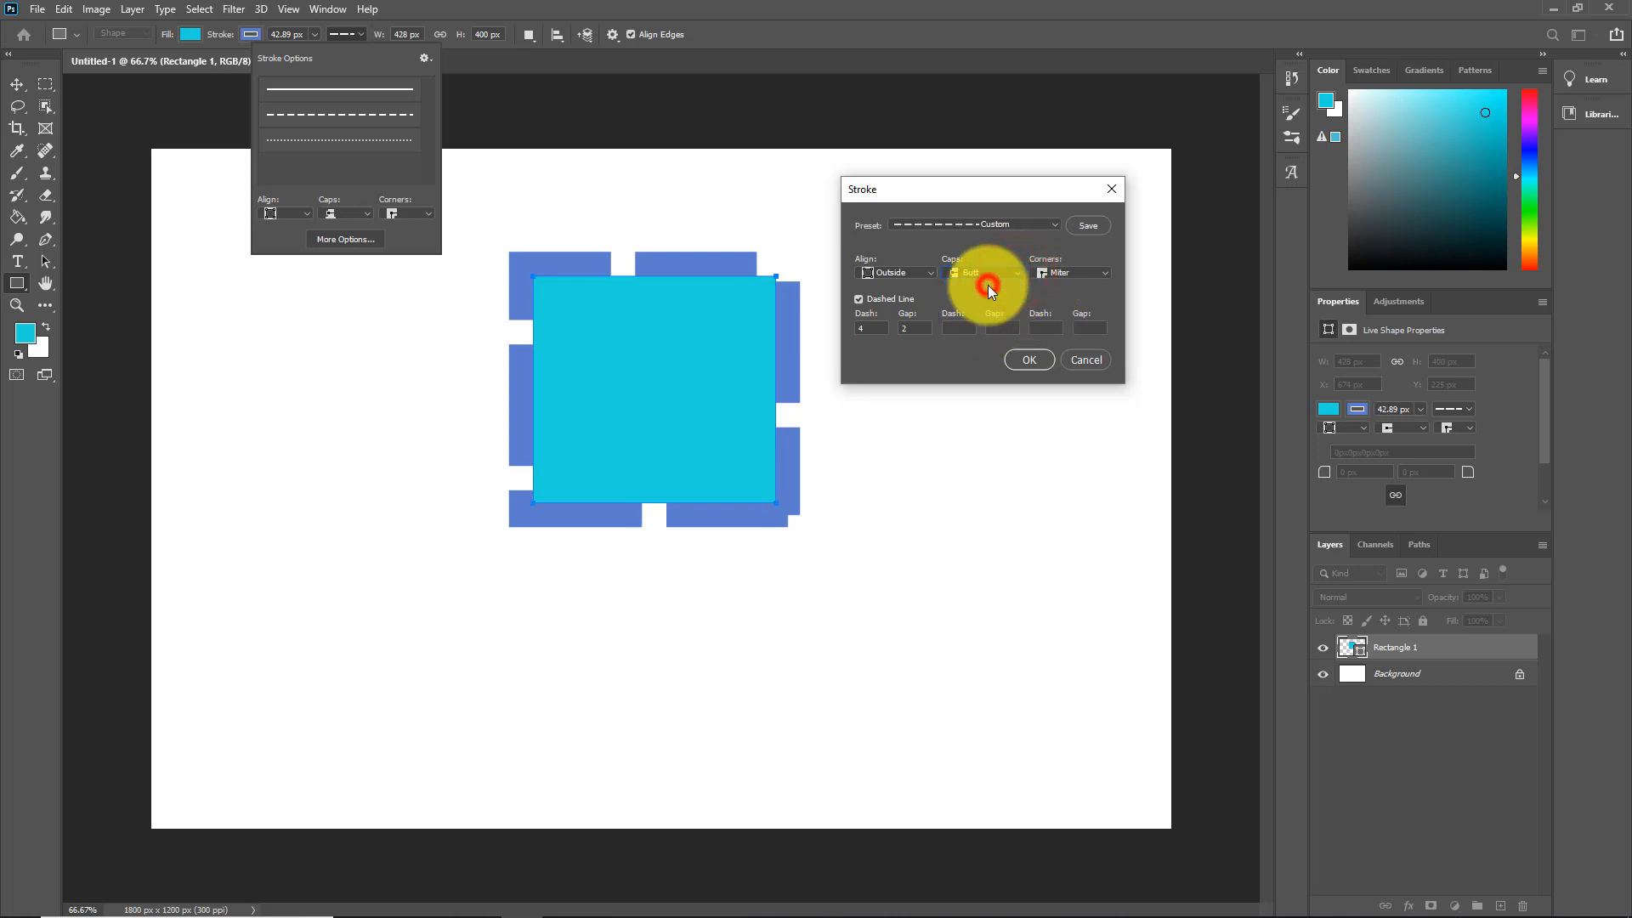
Step: Try rounded corners, restore miter corners and inside alignment, then cancel the stroke changes
{"action": "left_click", "coordinate": [1103, 270]}
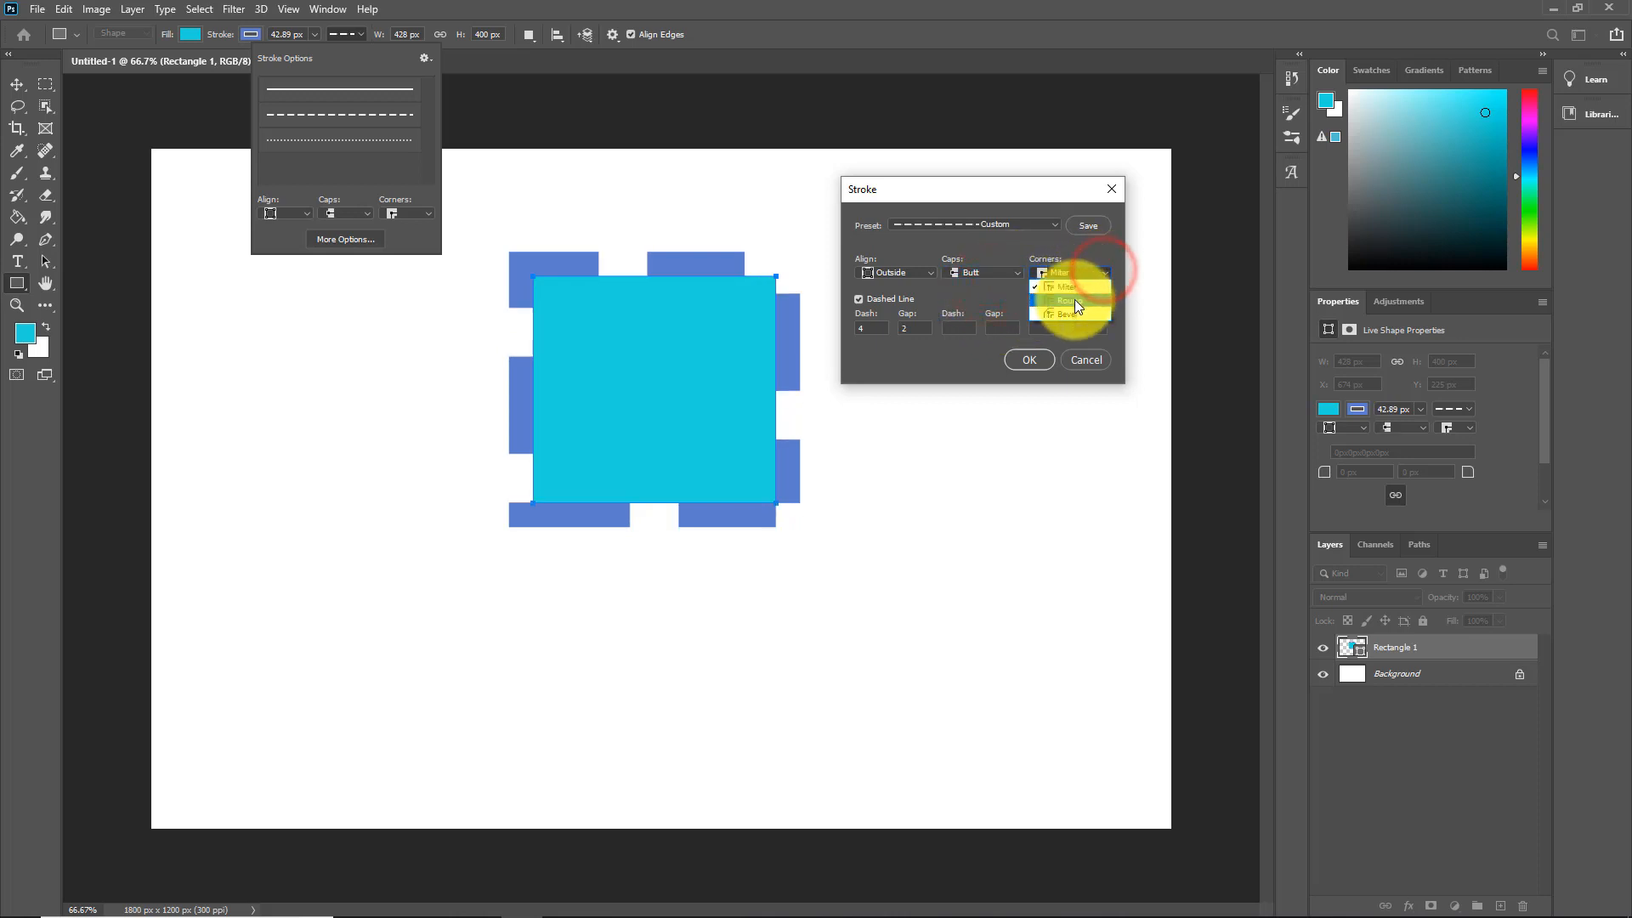
{"action": "left_click", "coordinate": [1074, 299]}
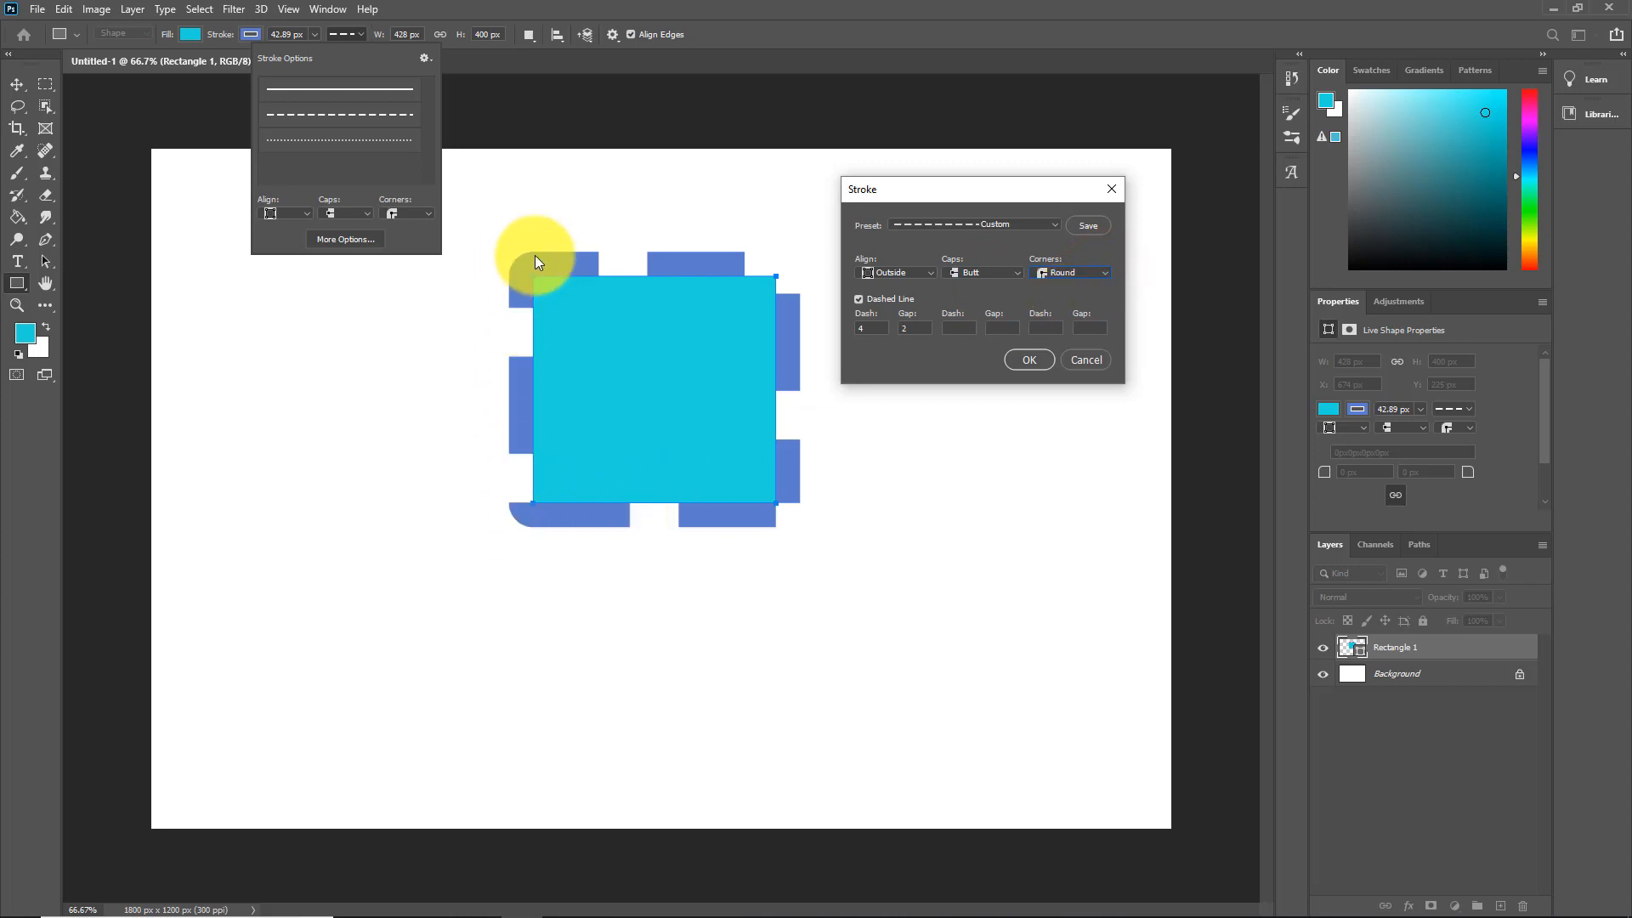
{"action": "left_click", "coordinate": [1105, 272]}
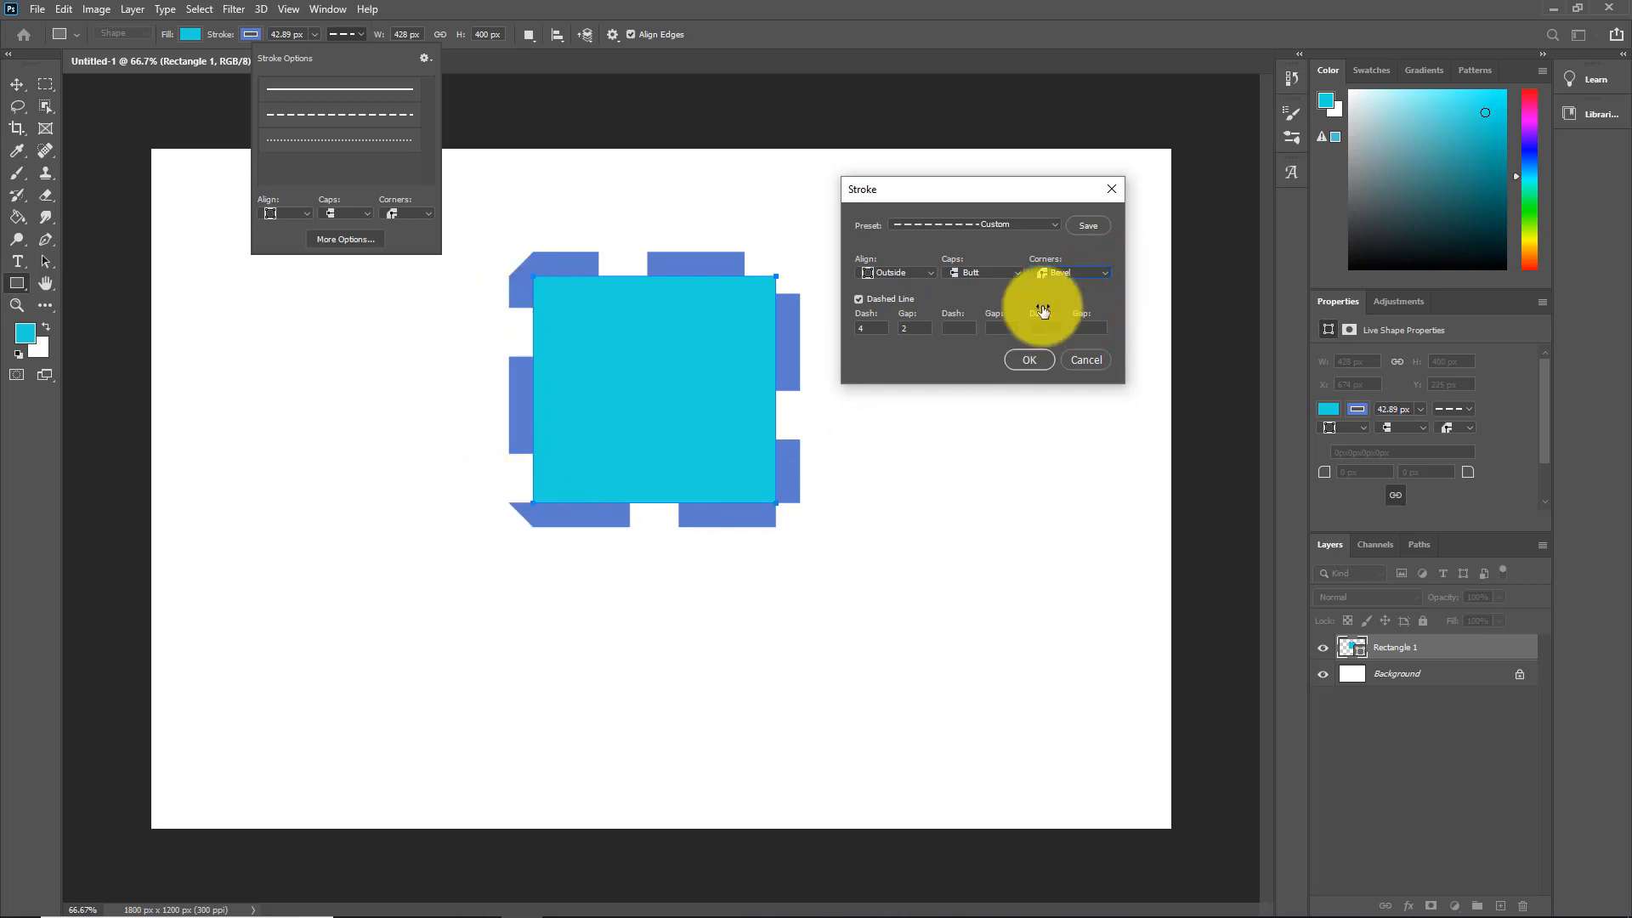
{"action": "left_click", "coordinate": [1103, 270]}
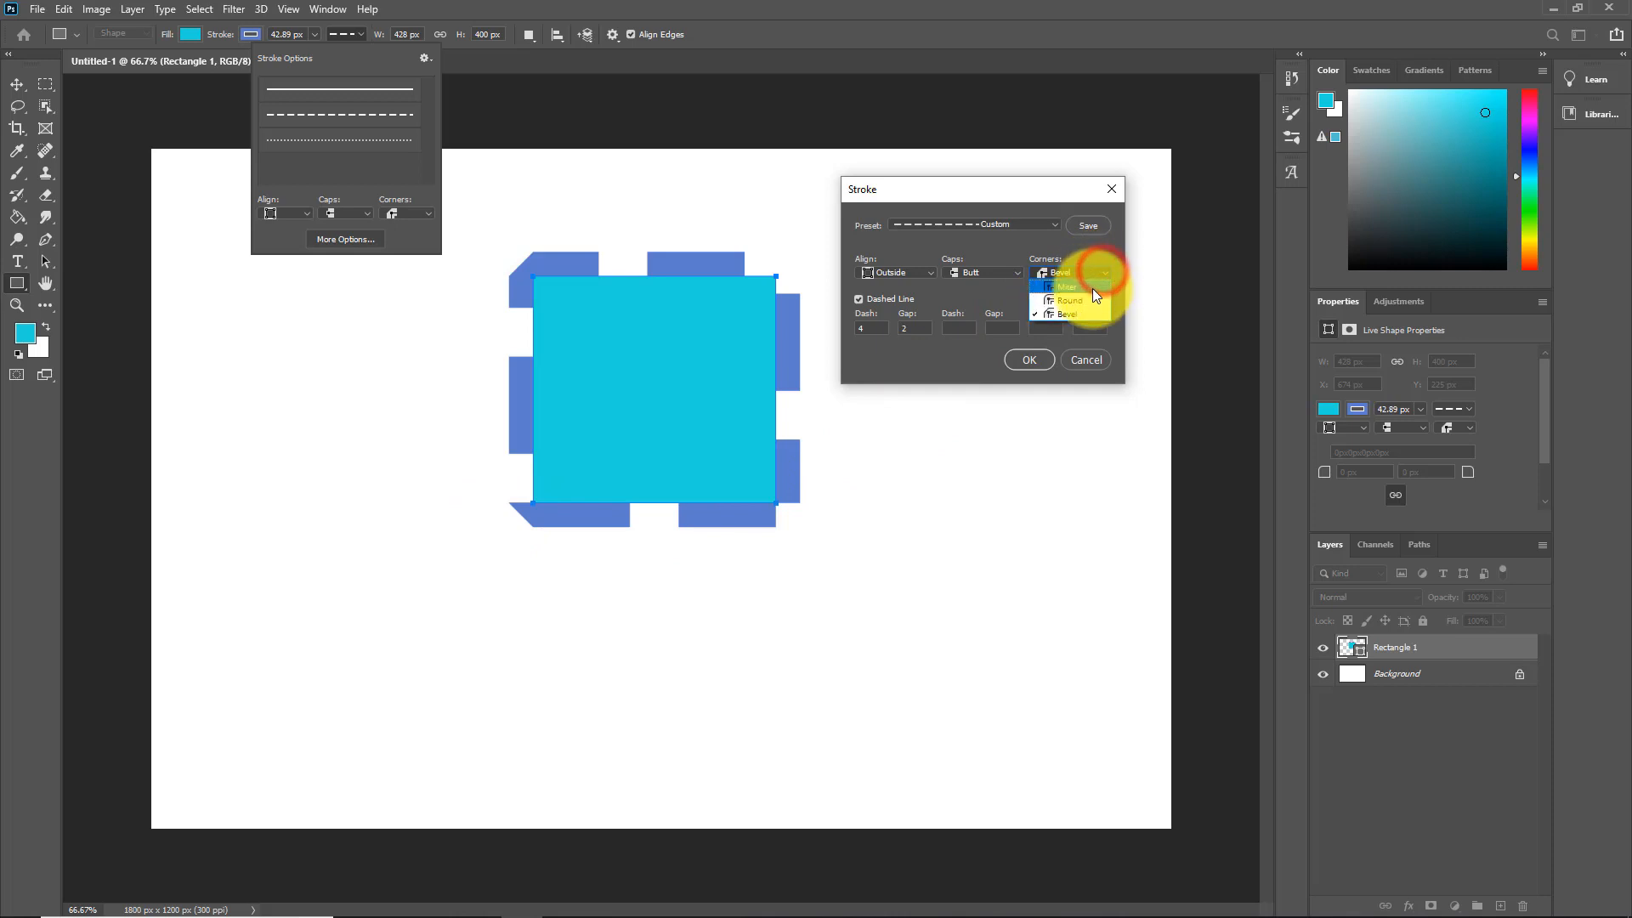
{"action": "left_click", "coordinate": [1093, 288]}
{"action": "left_click", "coordinate": [931, 272]}
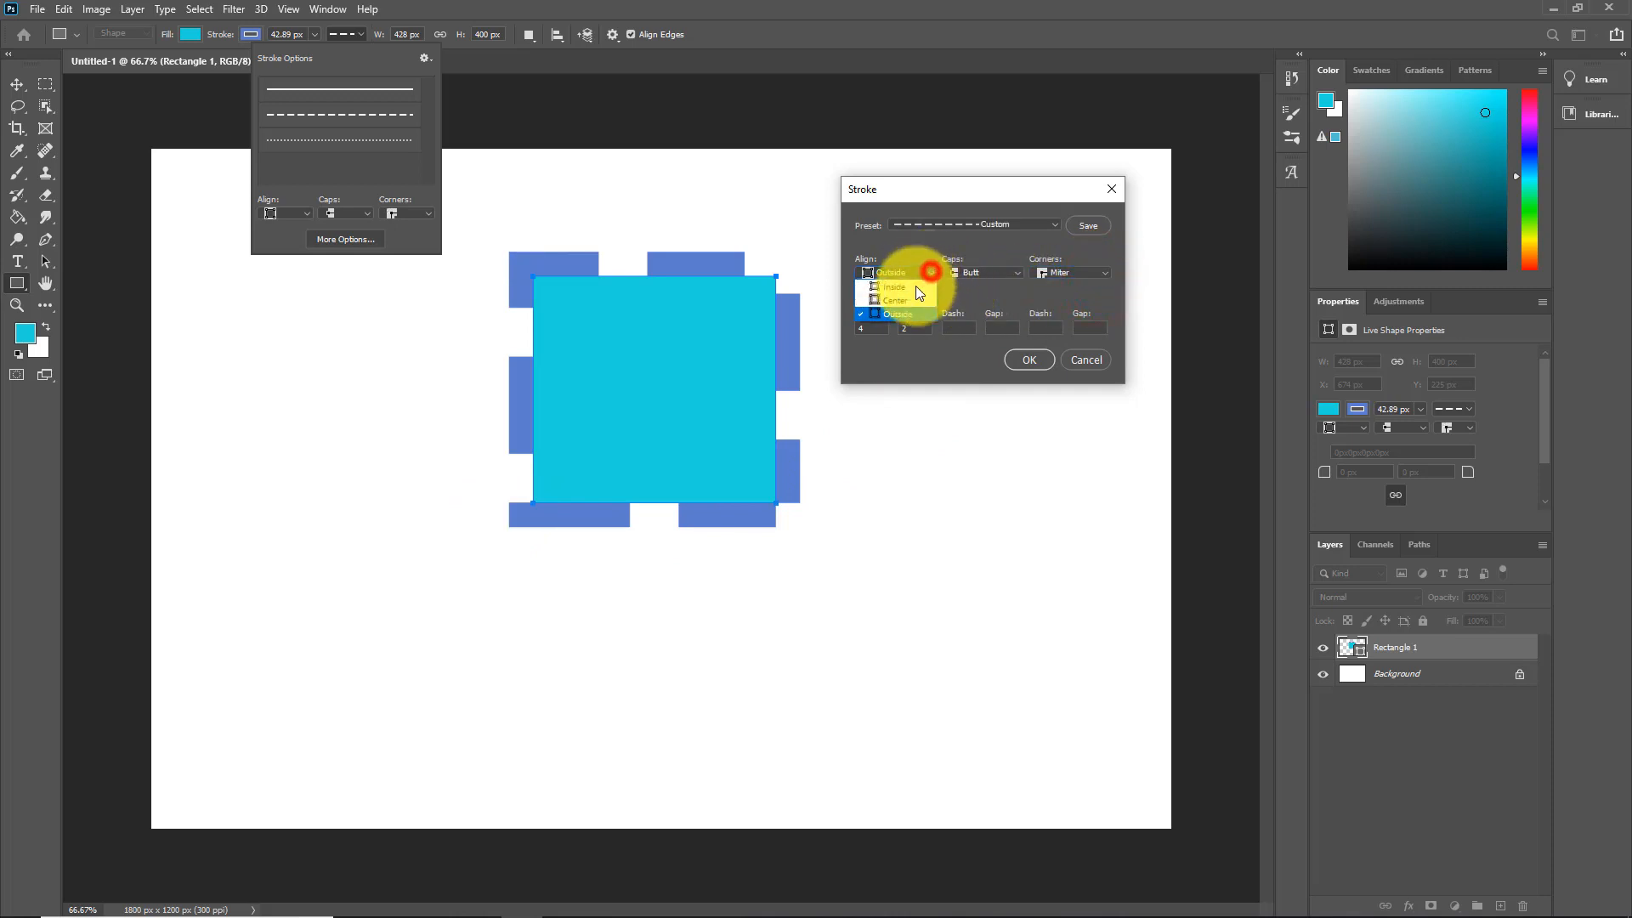
{"action": "left_click", "coordinate": [913, 288]}
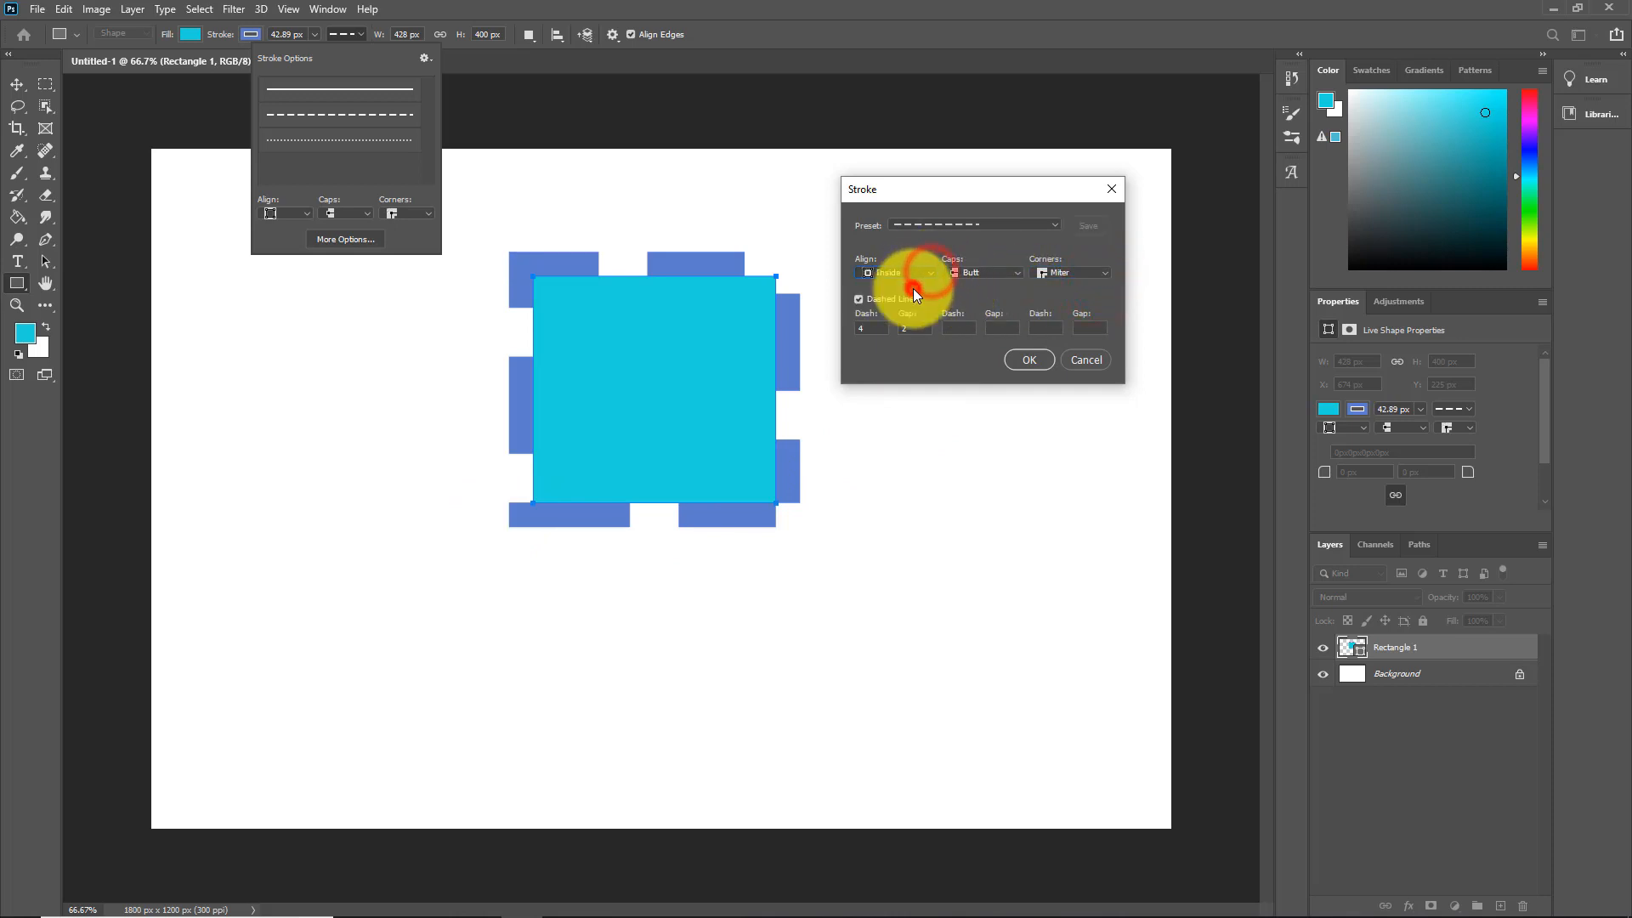
{"action": "left_click", "coordinate": [1086, 361]}
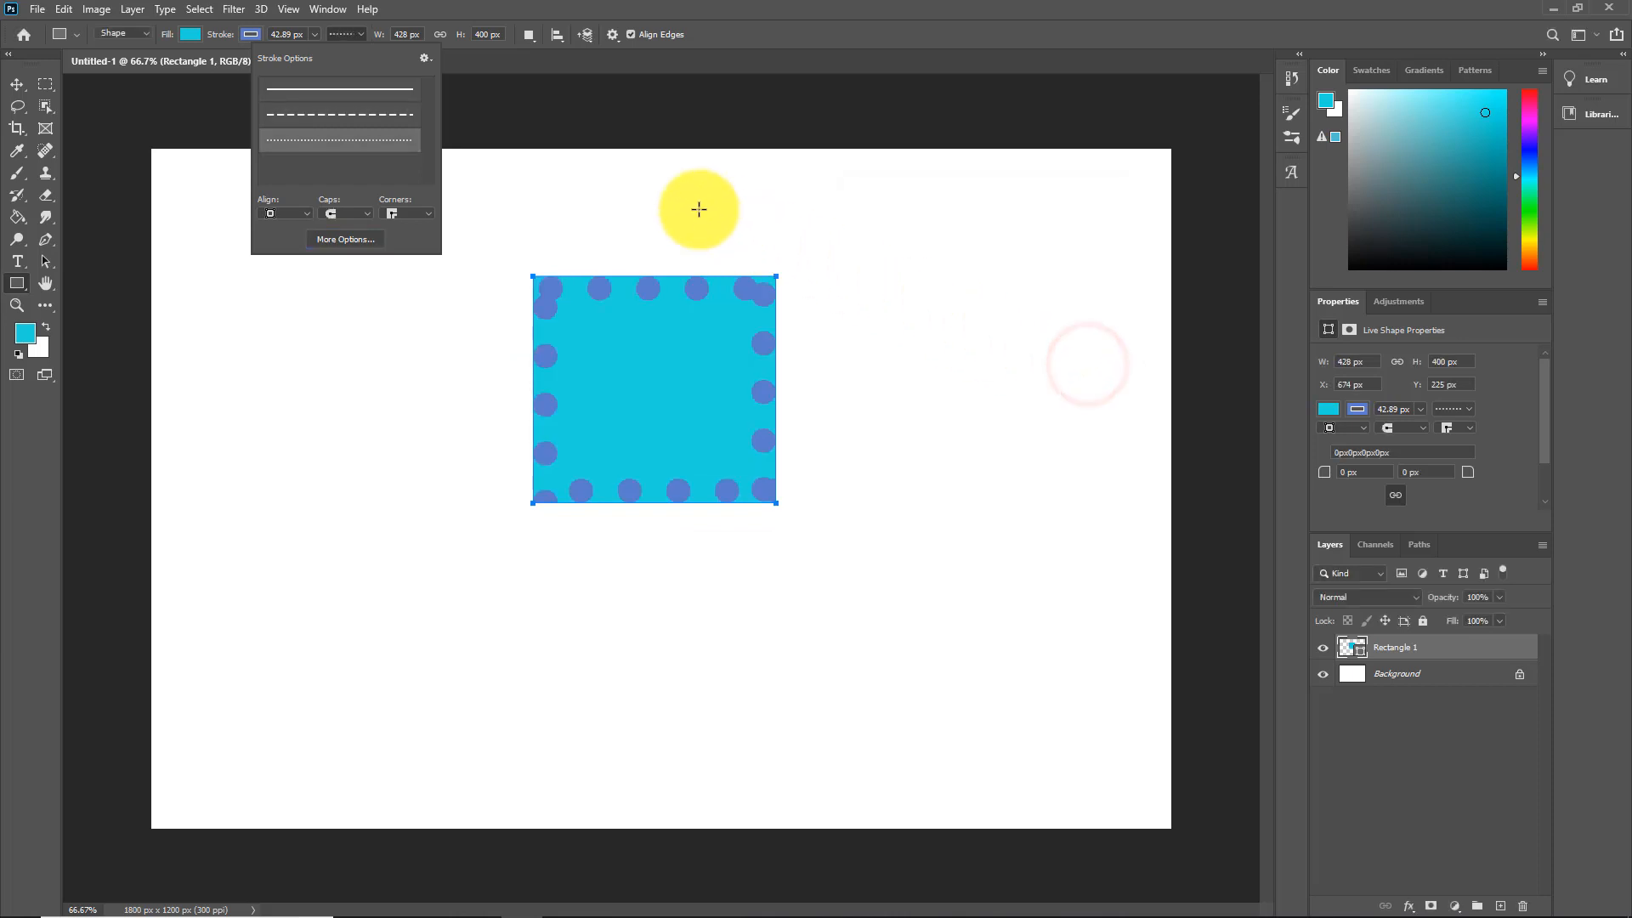
Step: Give the rectangle a solid blue border and round all four corners to 89 px
{"action": "left_click", "coordinate": [391, 88]}
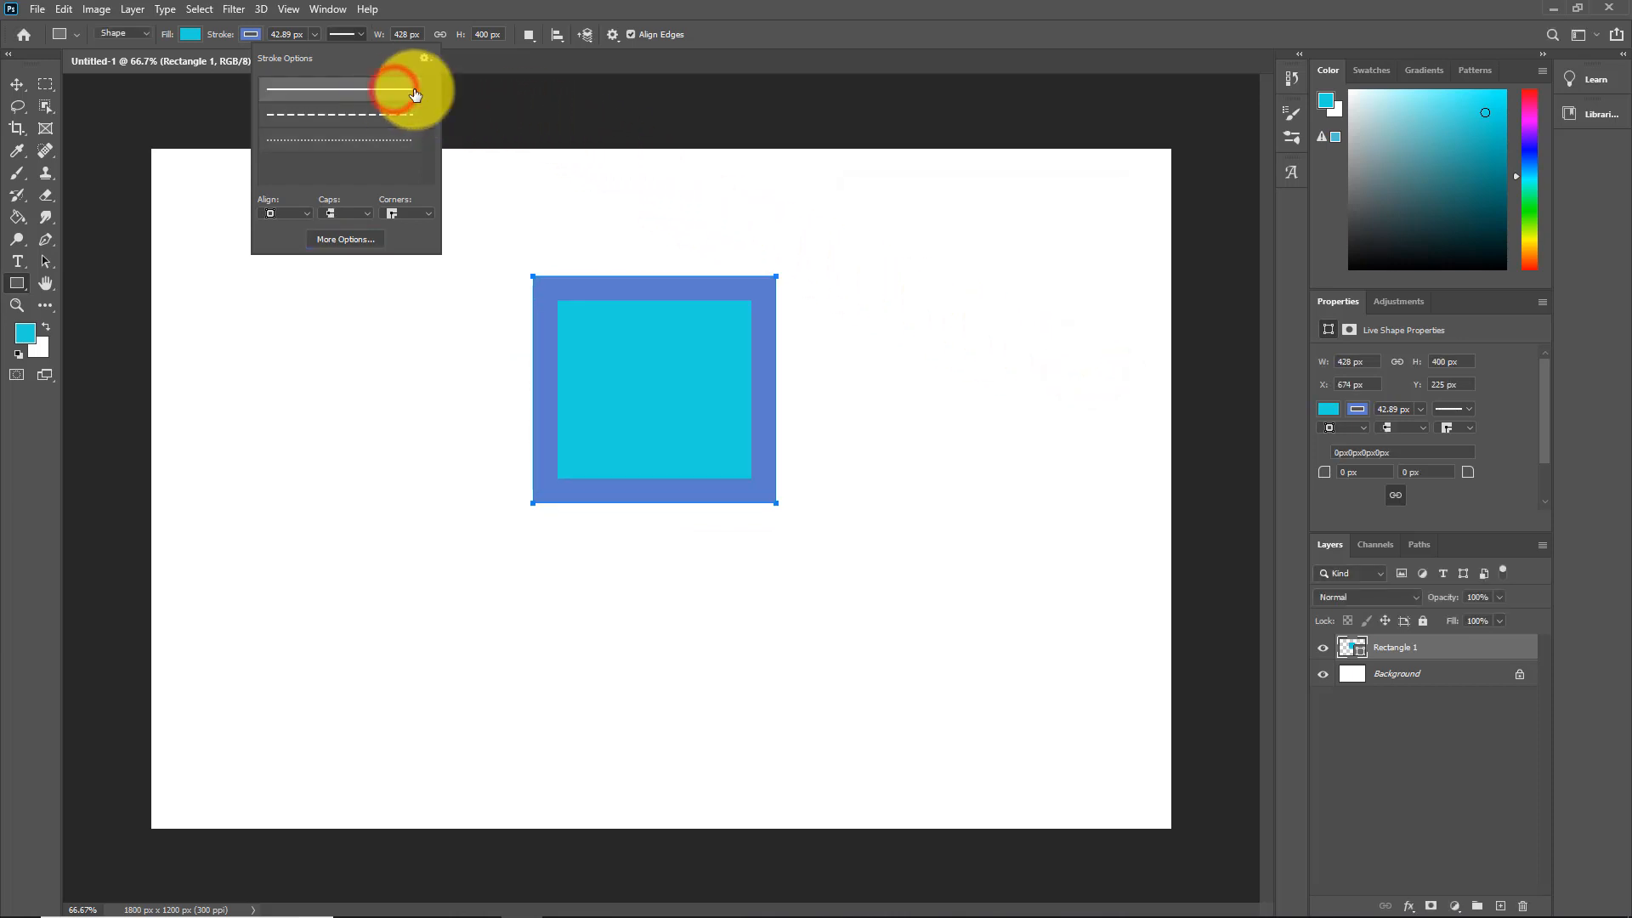
{"action": "left_click", "coordinate": [607, 57]}
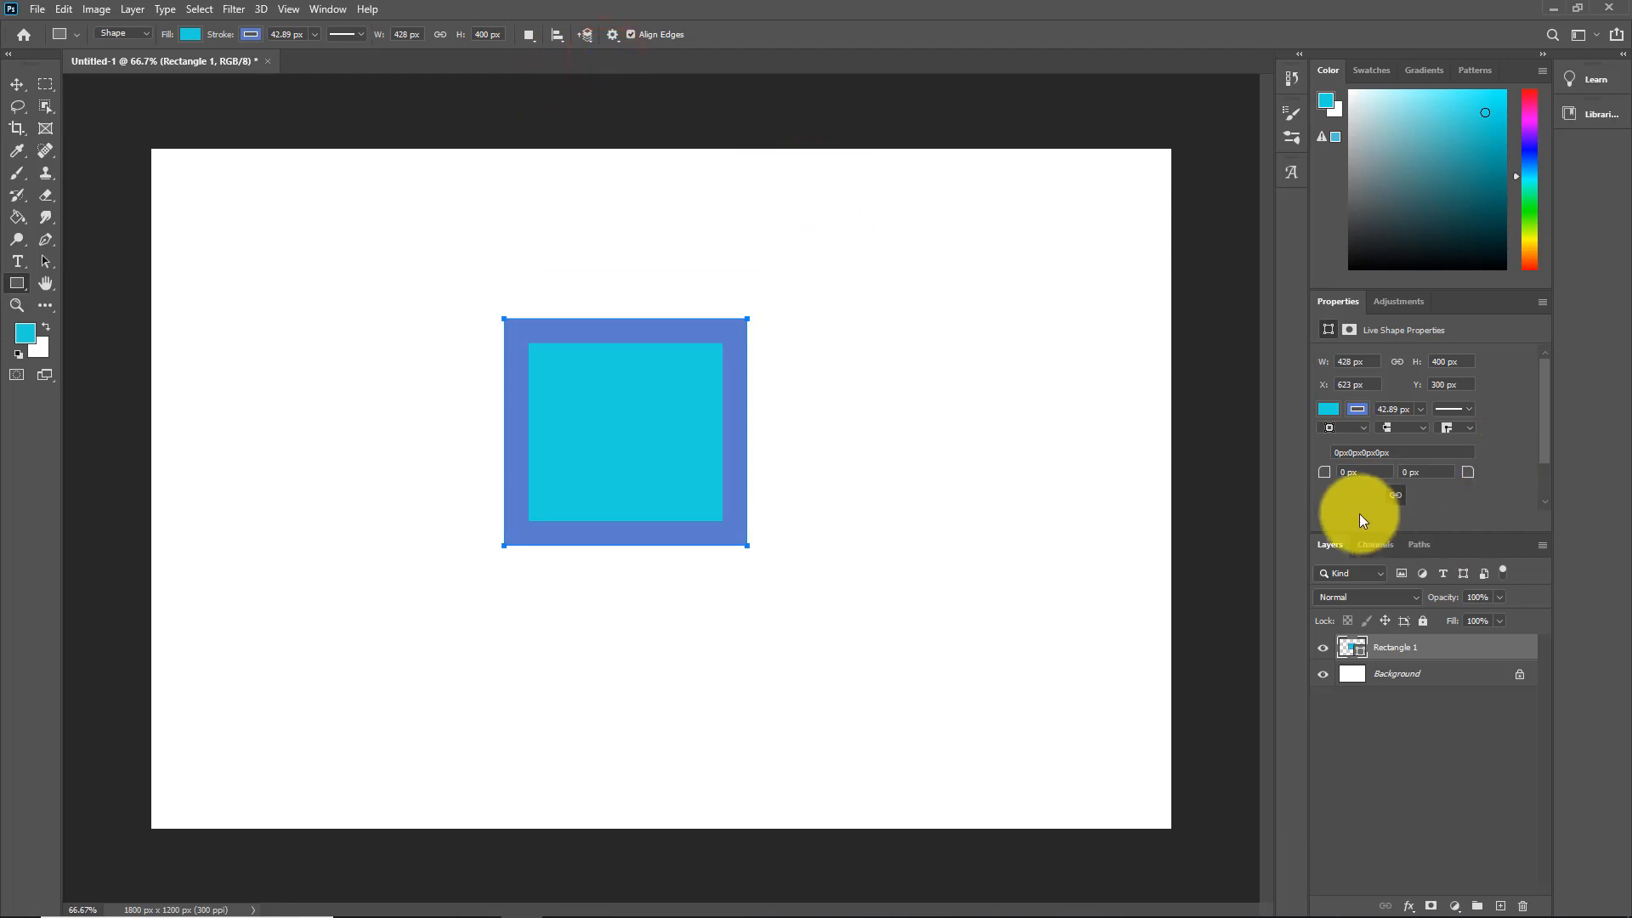
{"action": "left_click_drag", "start_coordinate": [1328, 473], "coordinate": [1394, 482]}
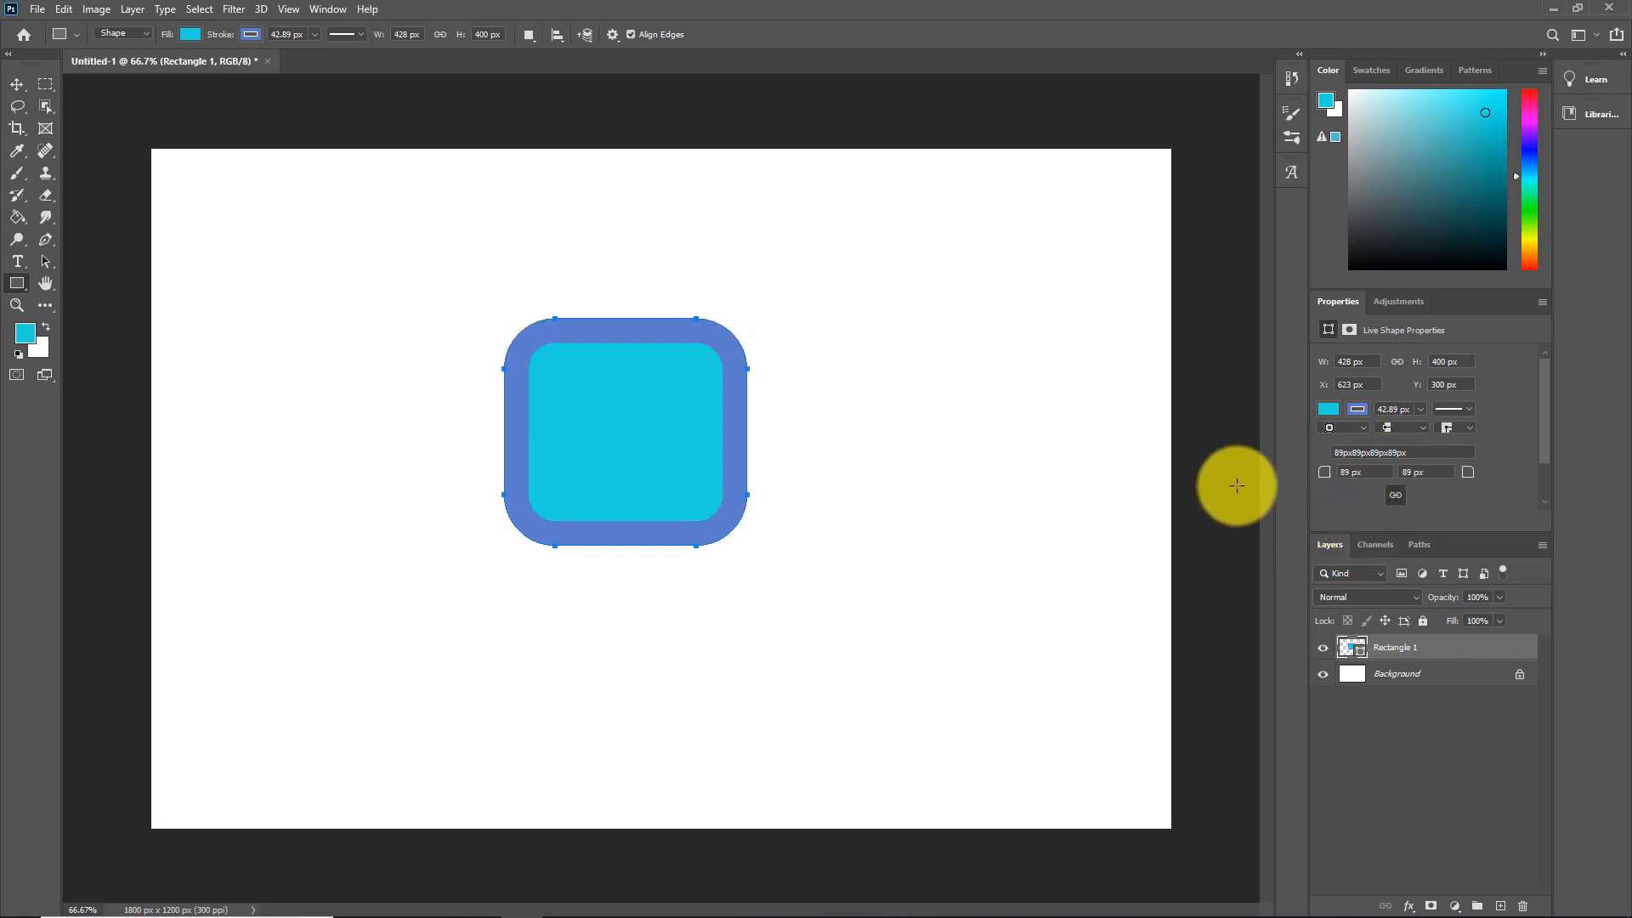
Step: Unlink the corner radii and round only the top corners to 134 and 132 px
{"action": "left_click_drag", "start_coordinate": [1321, 477], "coordinate": [1307, 477]}
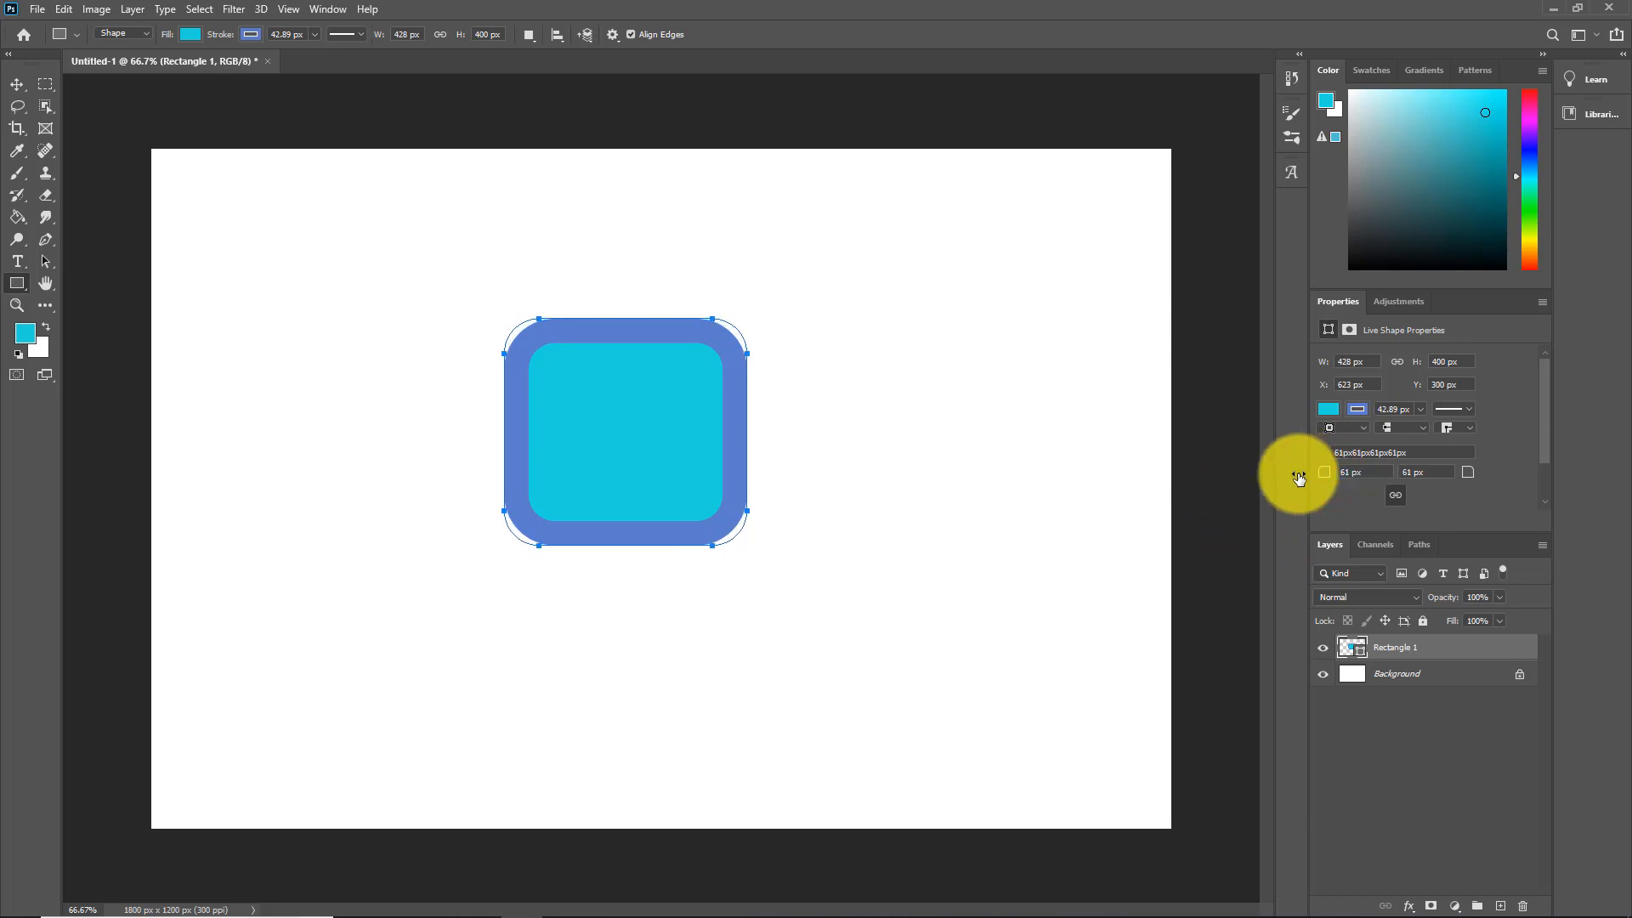
{"action": "left_click", "coordinate": [1367, 474]}
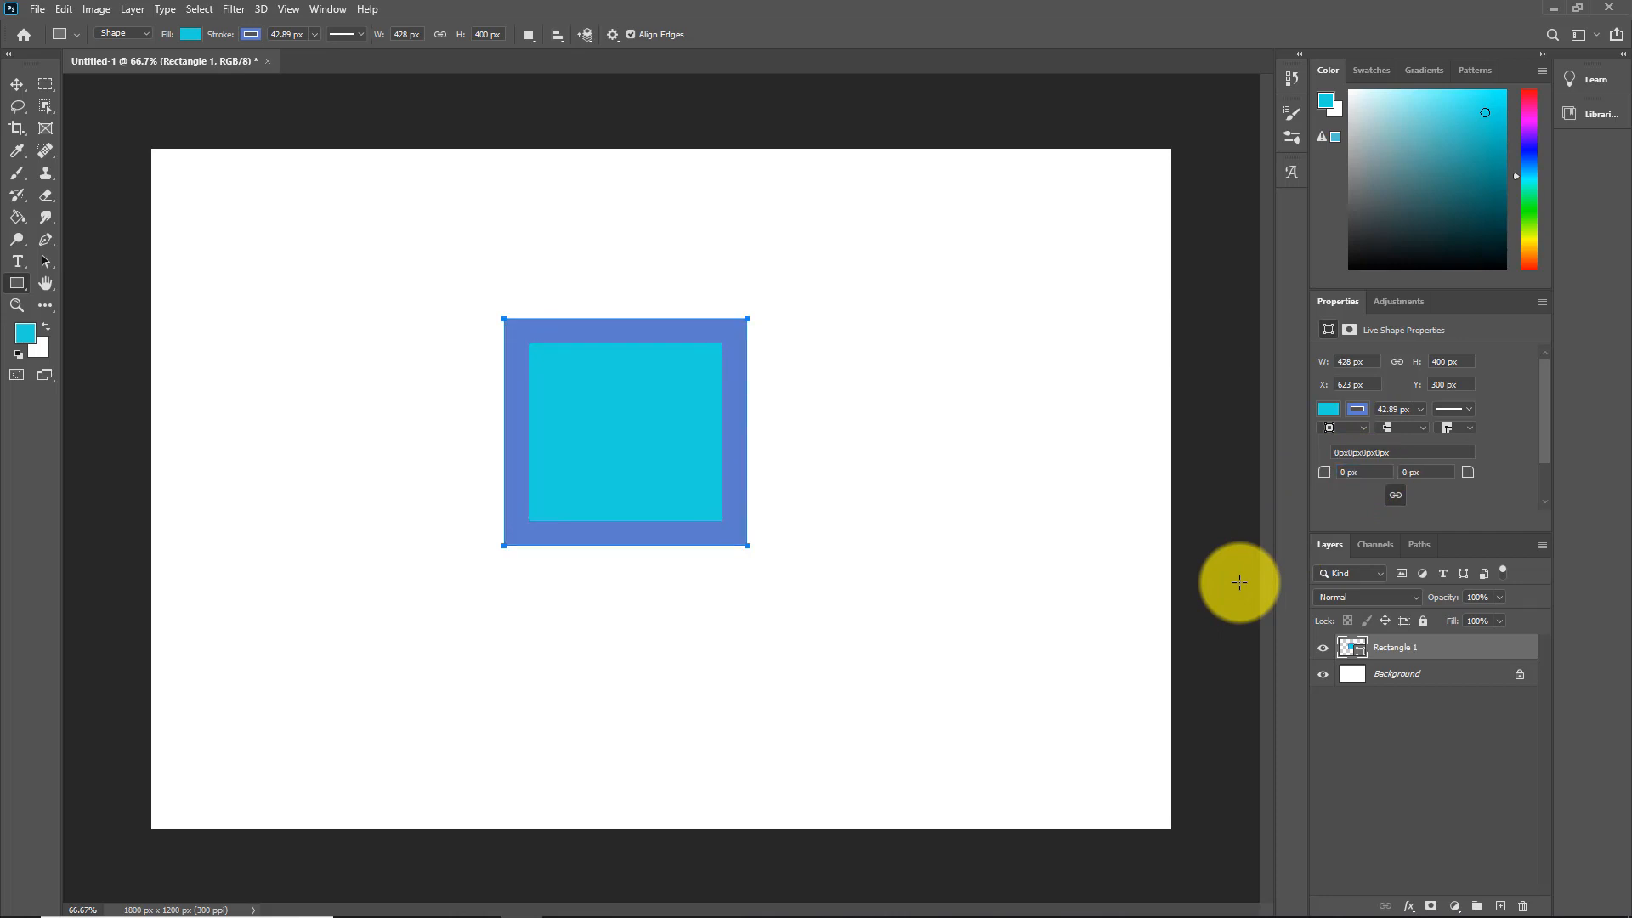
{"action": "left_click", "coordinate": [1395, 494]}
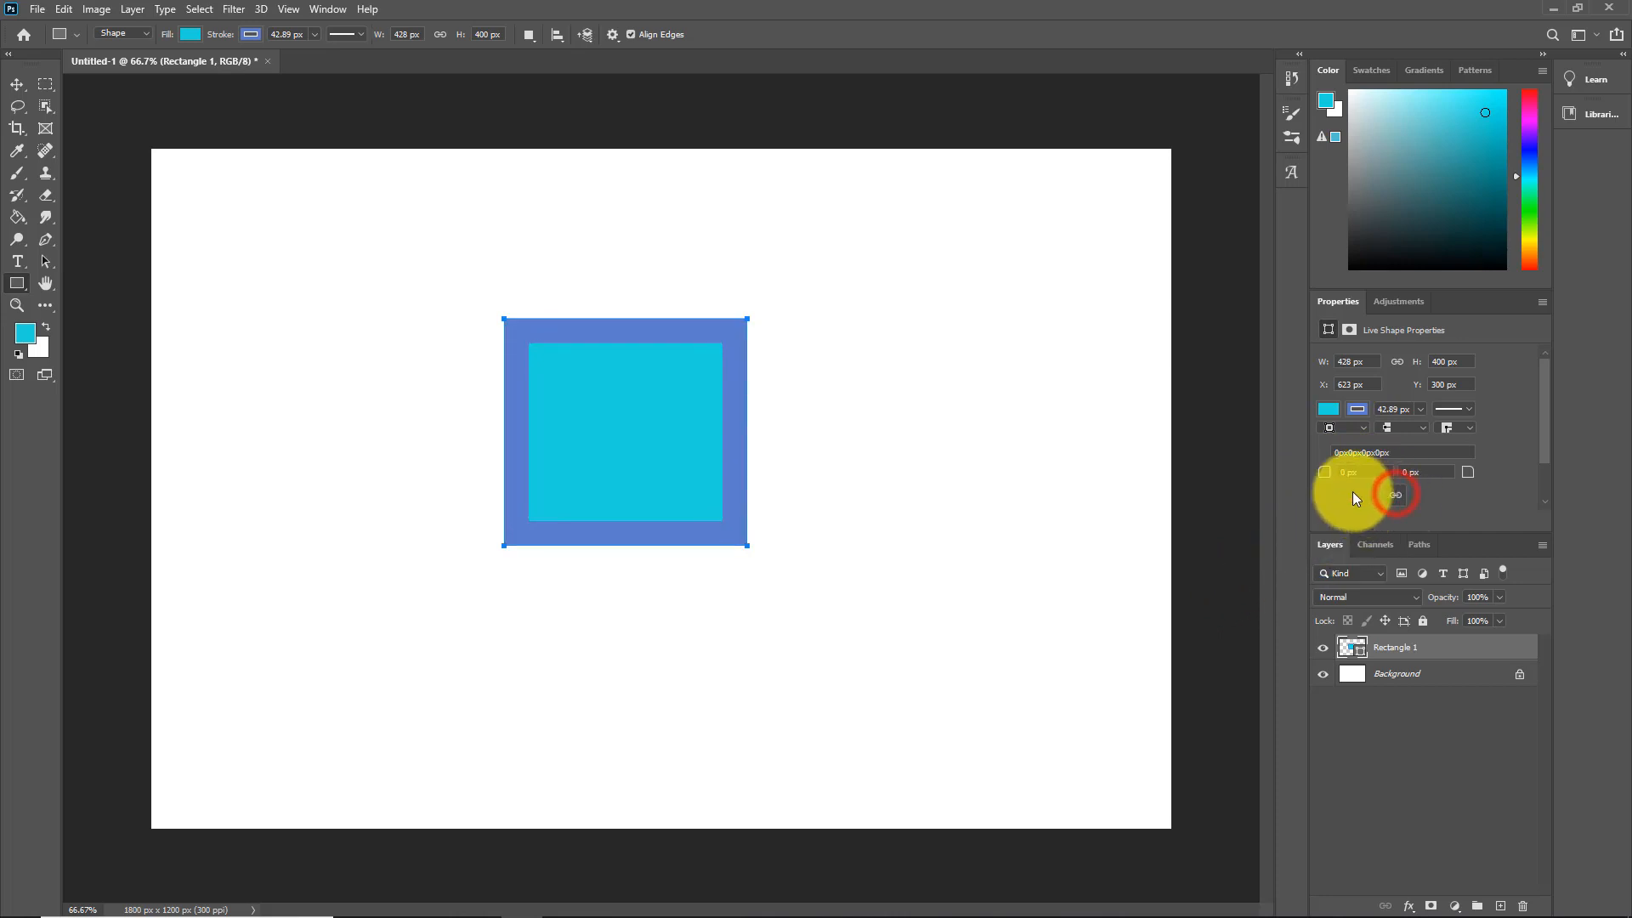
{"action": "left_click_drag", "start_coordinate": [1327, 476], "coordinate": [1378, 480]}
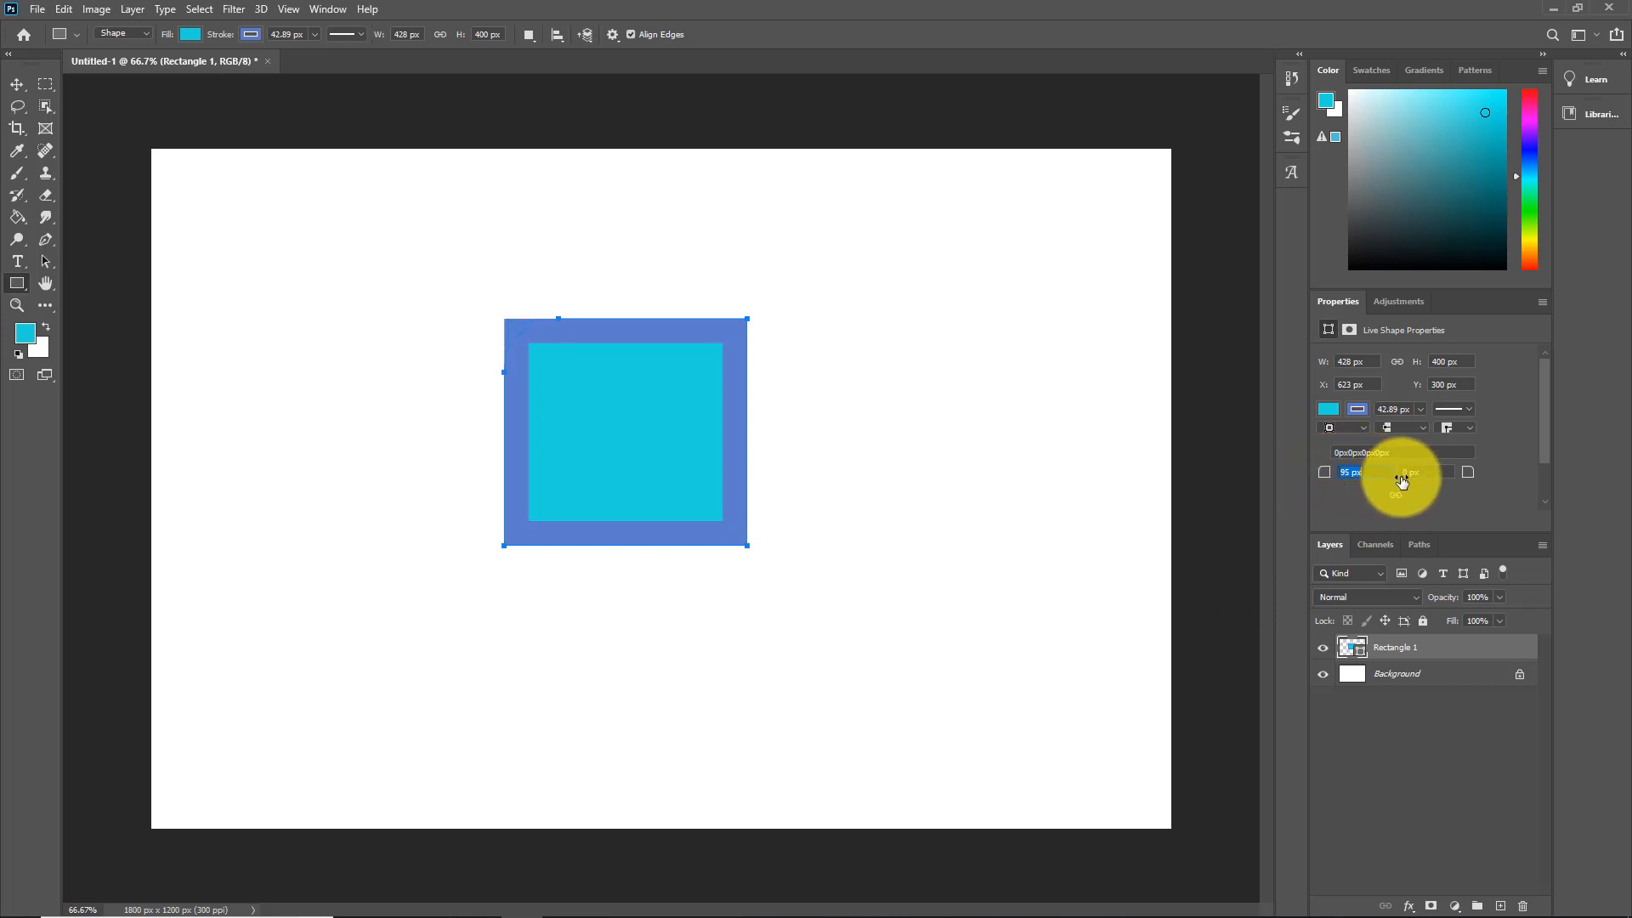
{"action": "left_click_drag", "start_coordinate": [1404, 488], "coordinate": [1471, 472]}
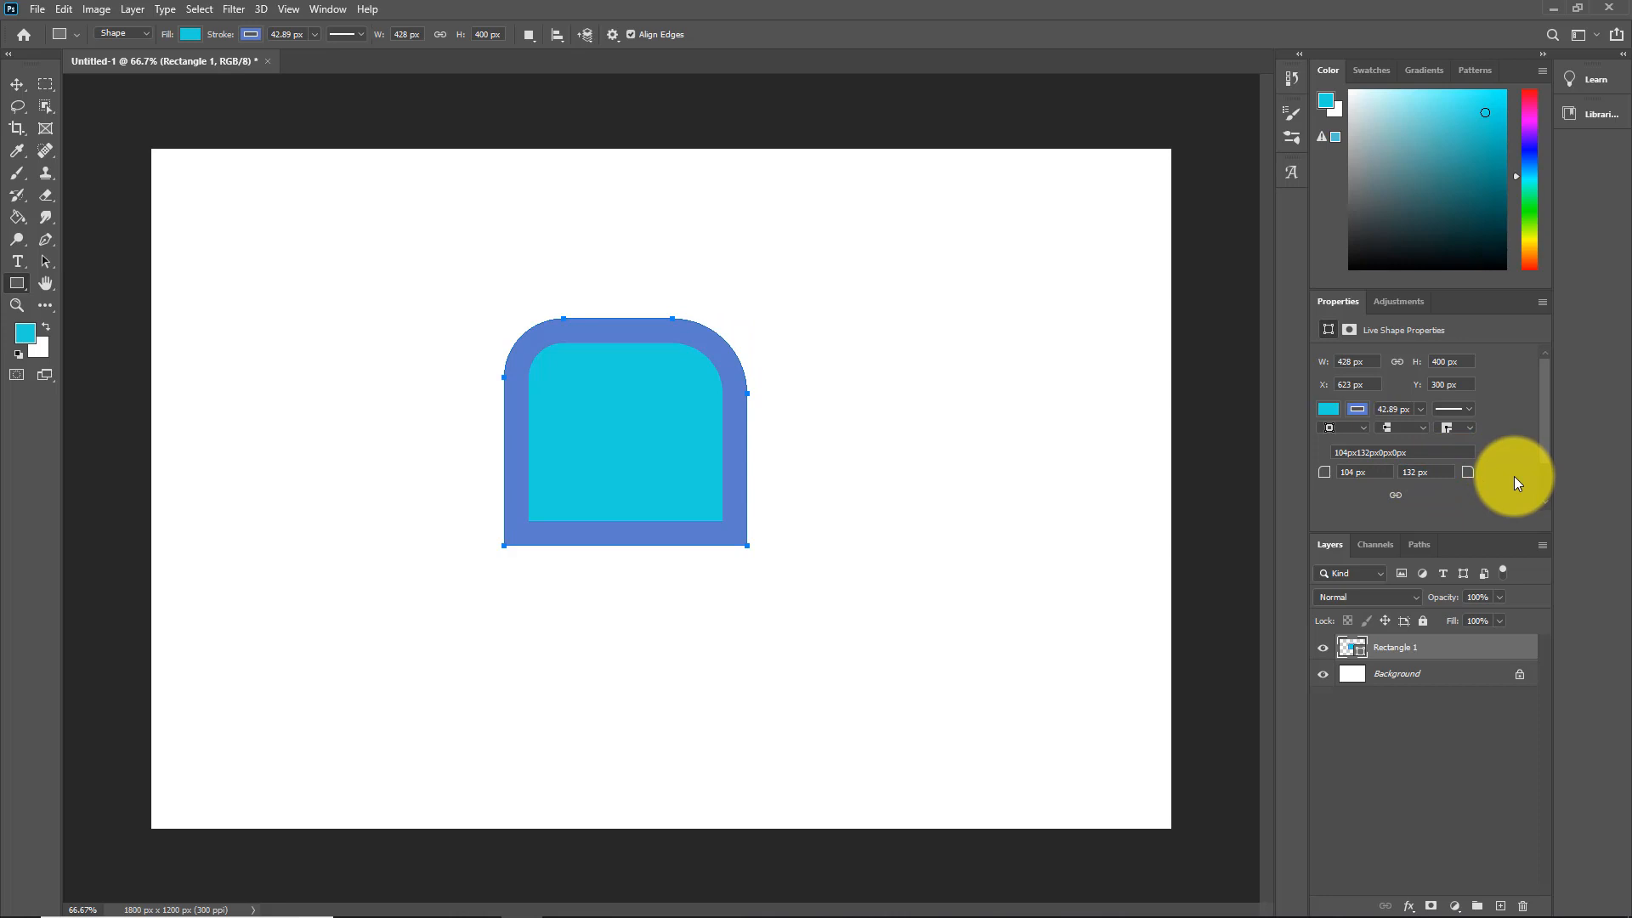
{"action": "left_click_drag", "start_coordinate": [1326, 476], "coordinate": [1349, 478]}
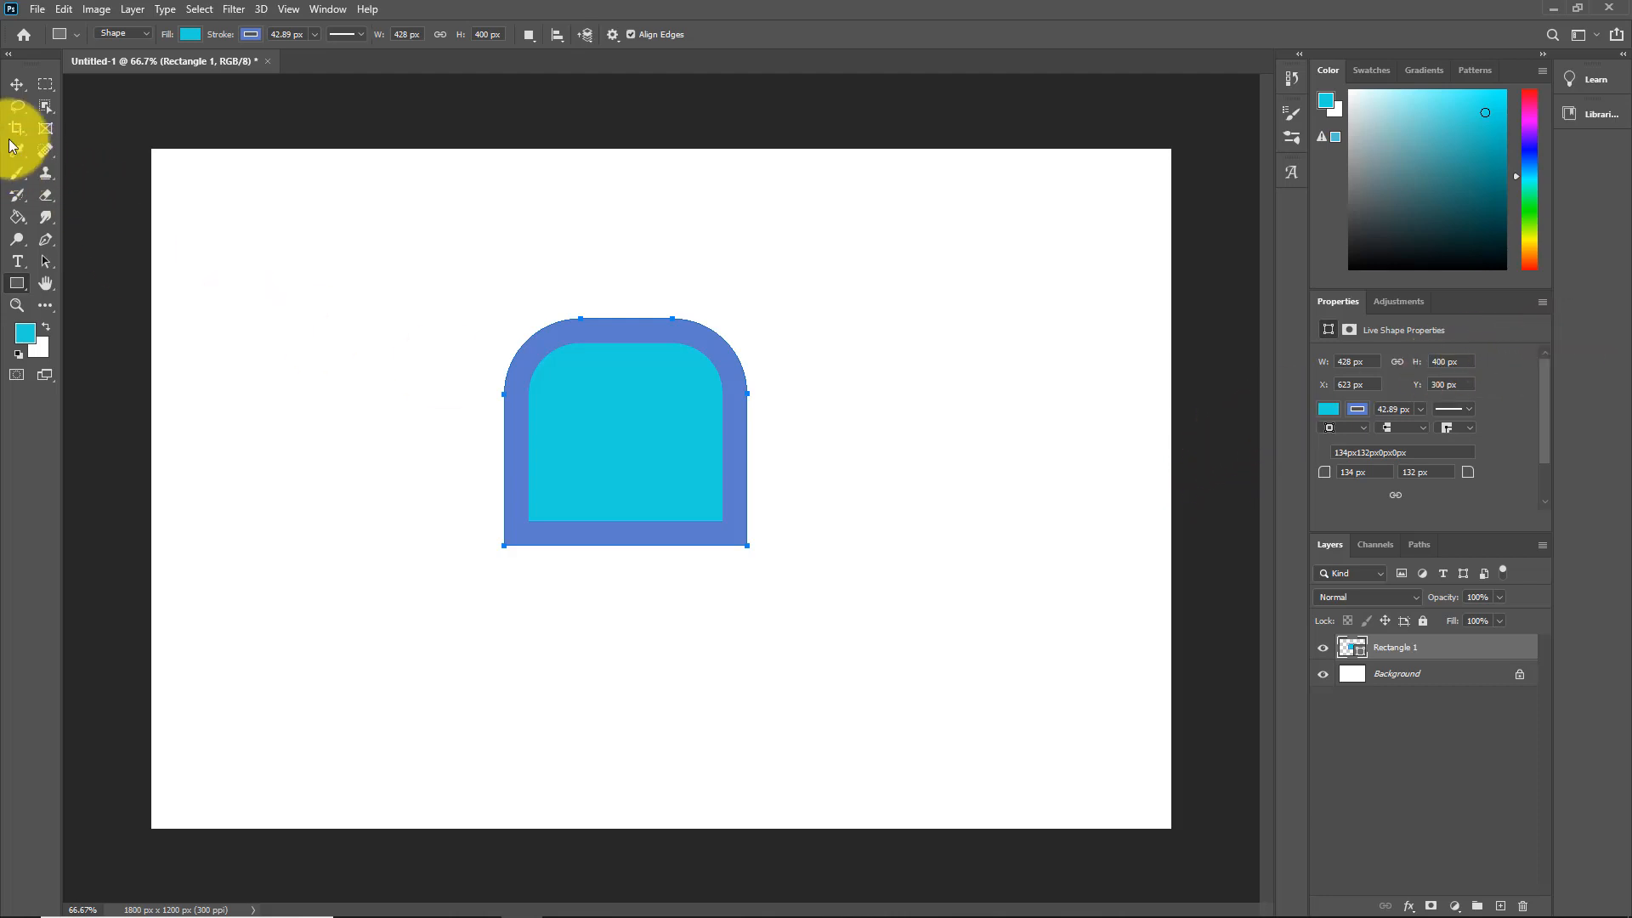
Step: Set Rectangle 1's corner radius to 0 px so its corners are square
{"action": "left_click", "coordinate": [16, 83]}
{"action": "left_click", "coordinate": [1199, 371]}
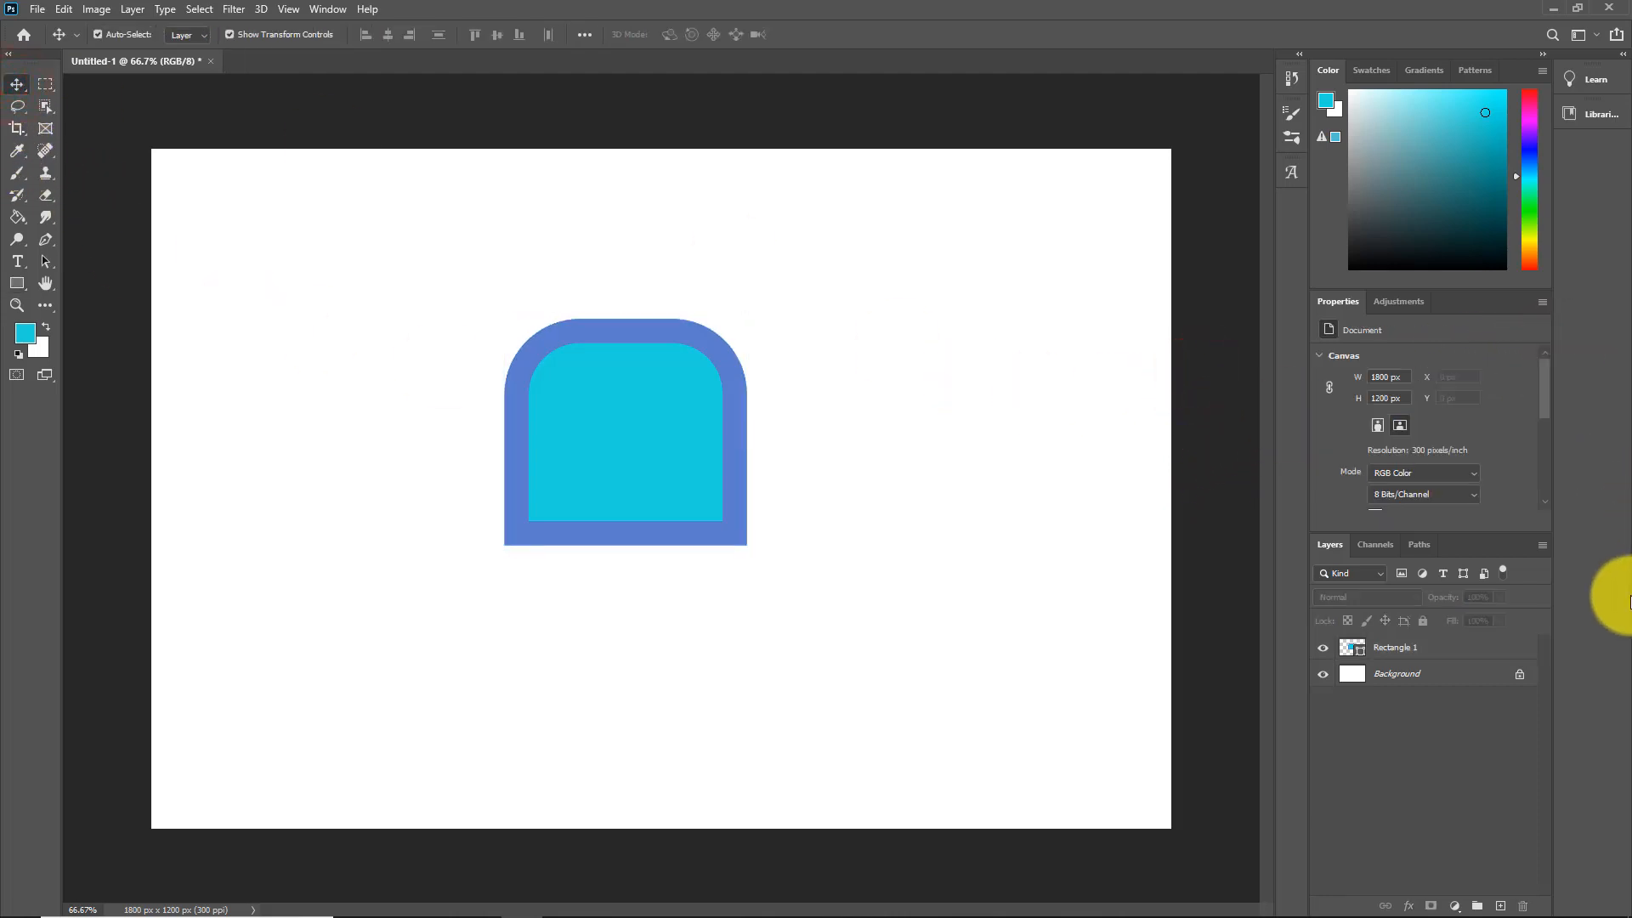
{"action": "key", "text": "u"}
{"action": "left_click", "coordinate": [1397, 653]}
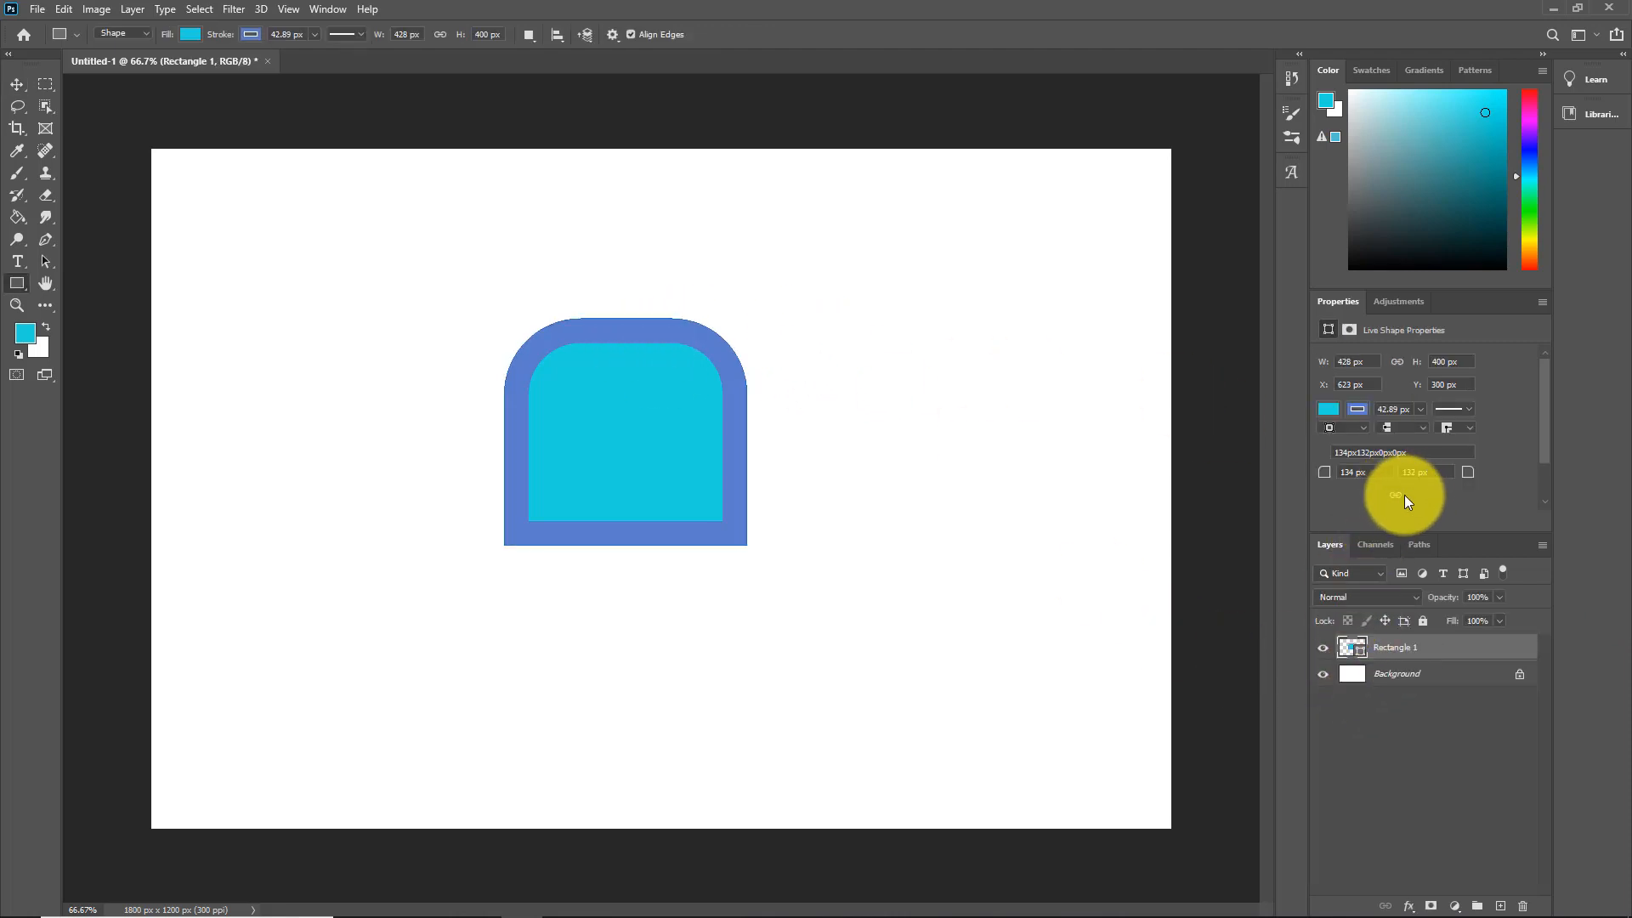
{"action": "left_click", "coordinate": [1363, 473]}
{"action": "type", "text": "0"}
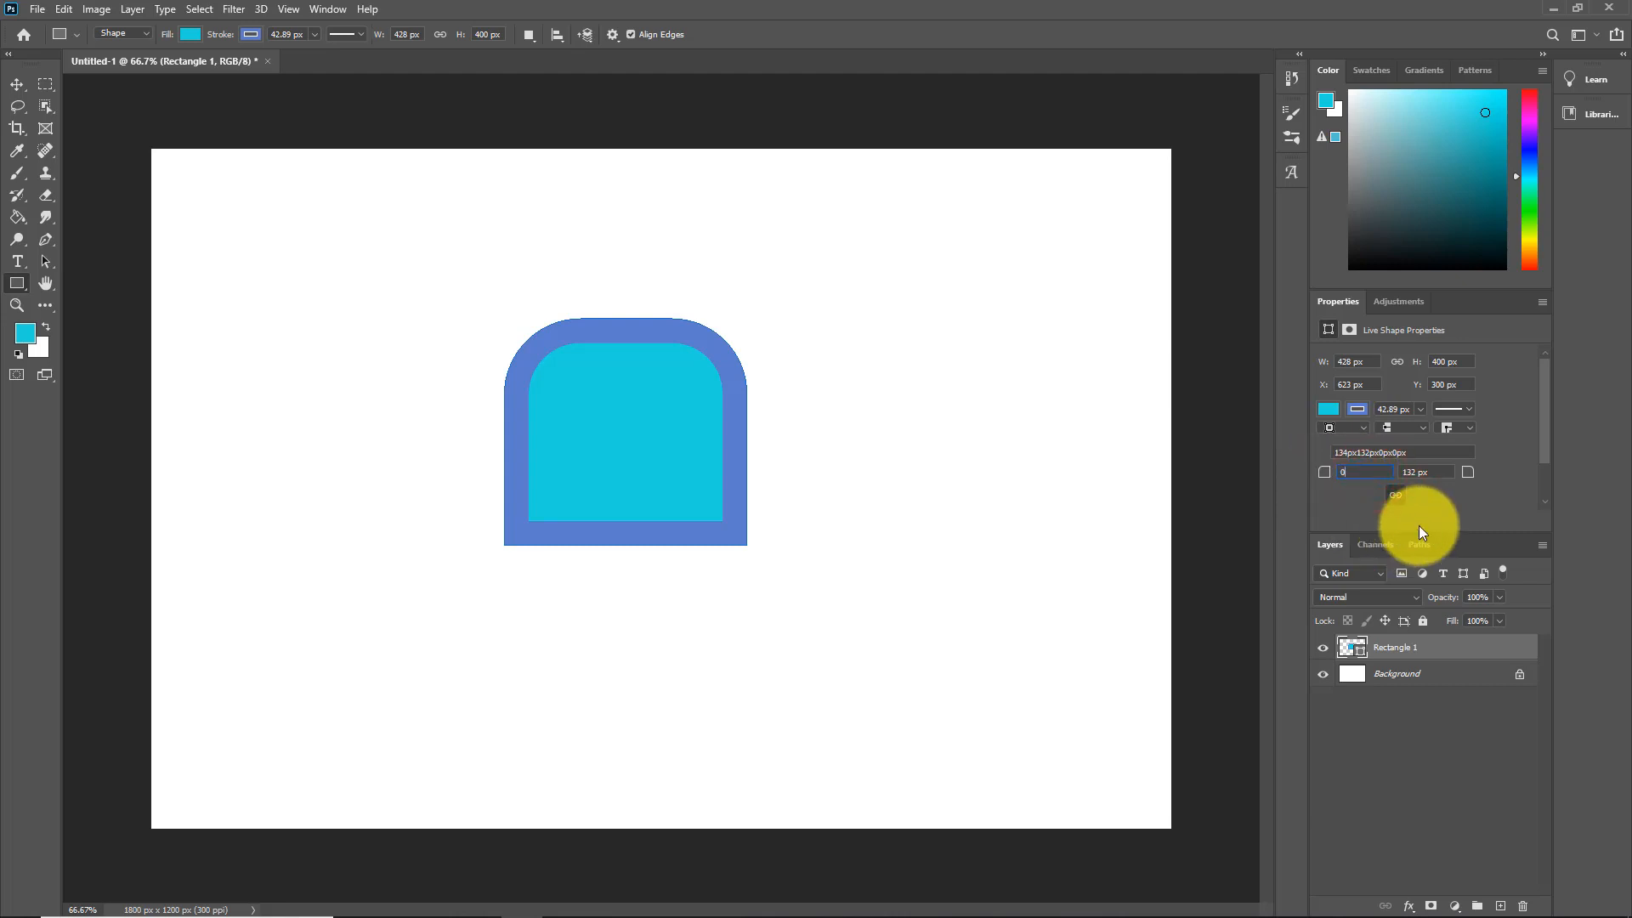
{"action": "key", "text": "Return"}
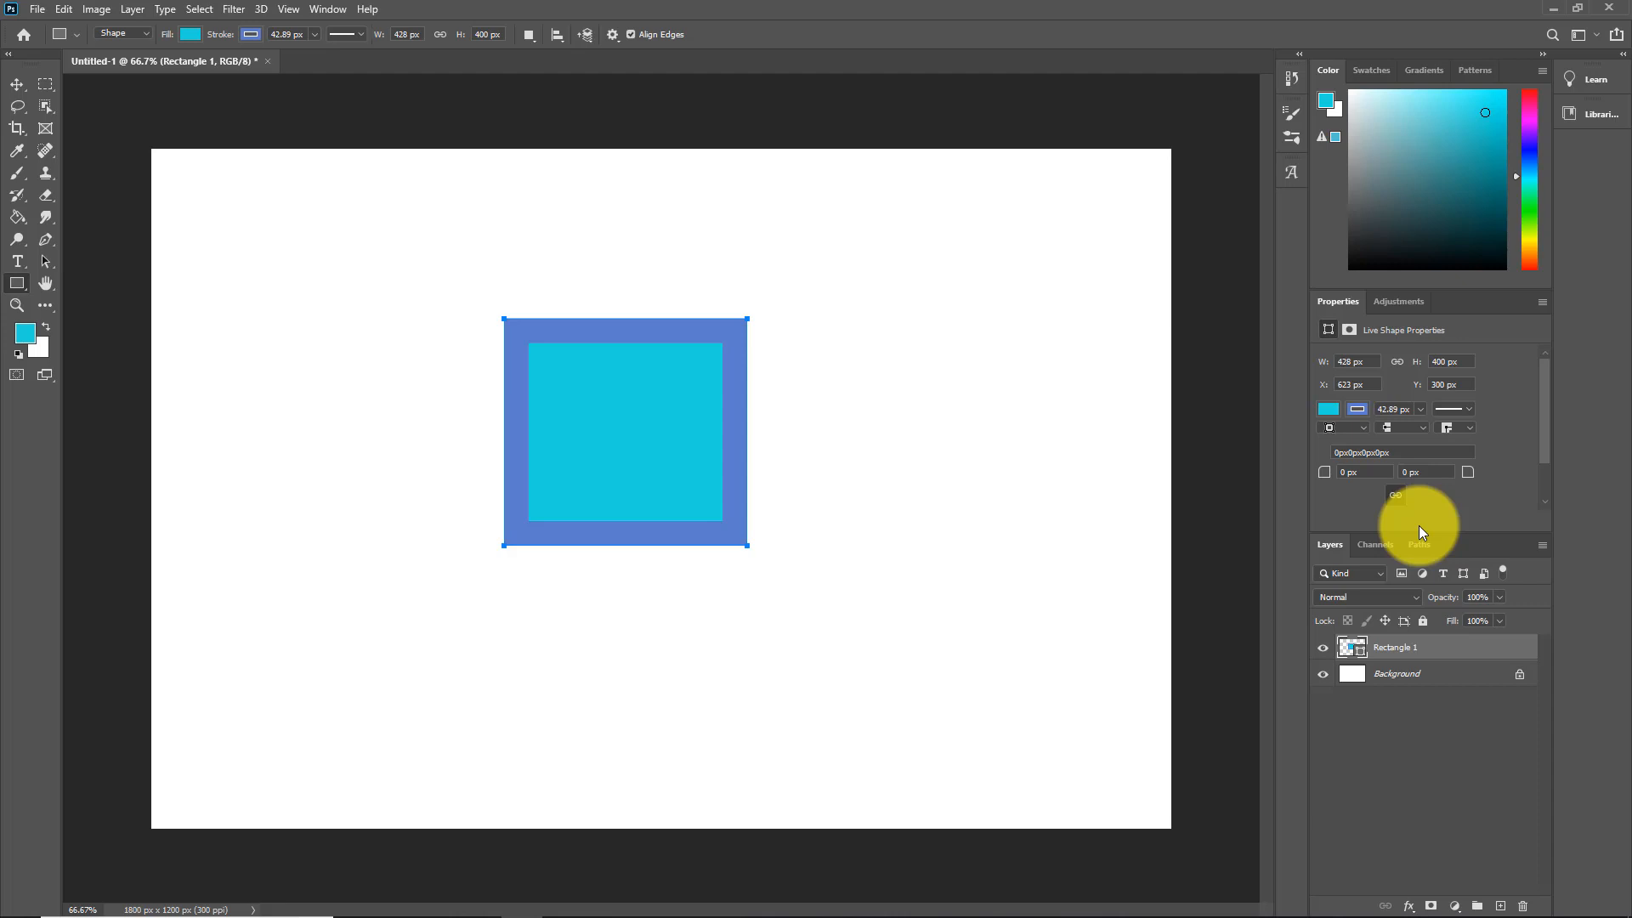
Step: Move the rectangle up and left of the canvas centre to X 501, Y 261
{"action": "left_click", "coordinate": [18, 88]}
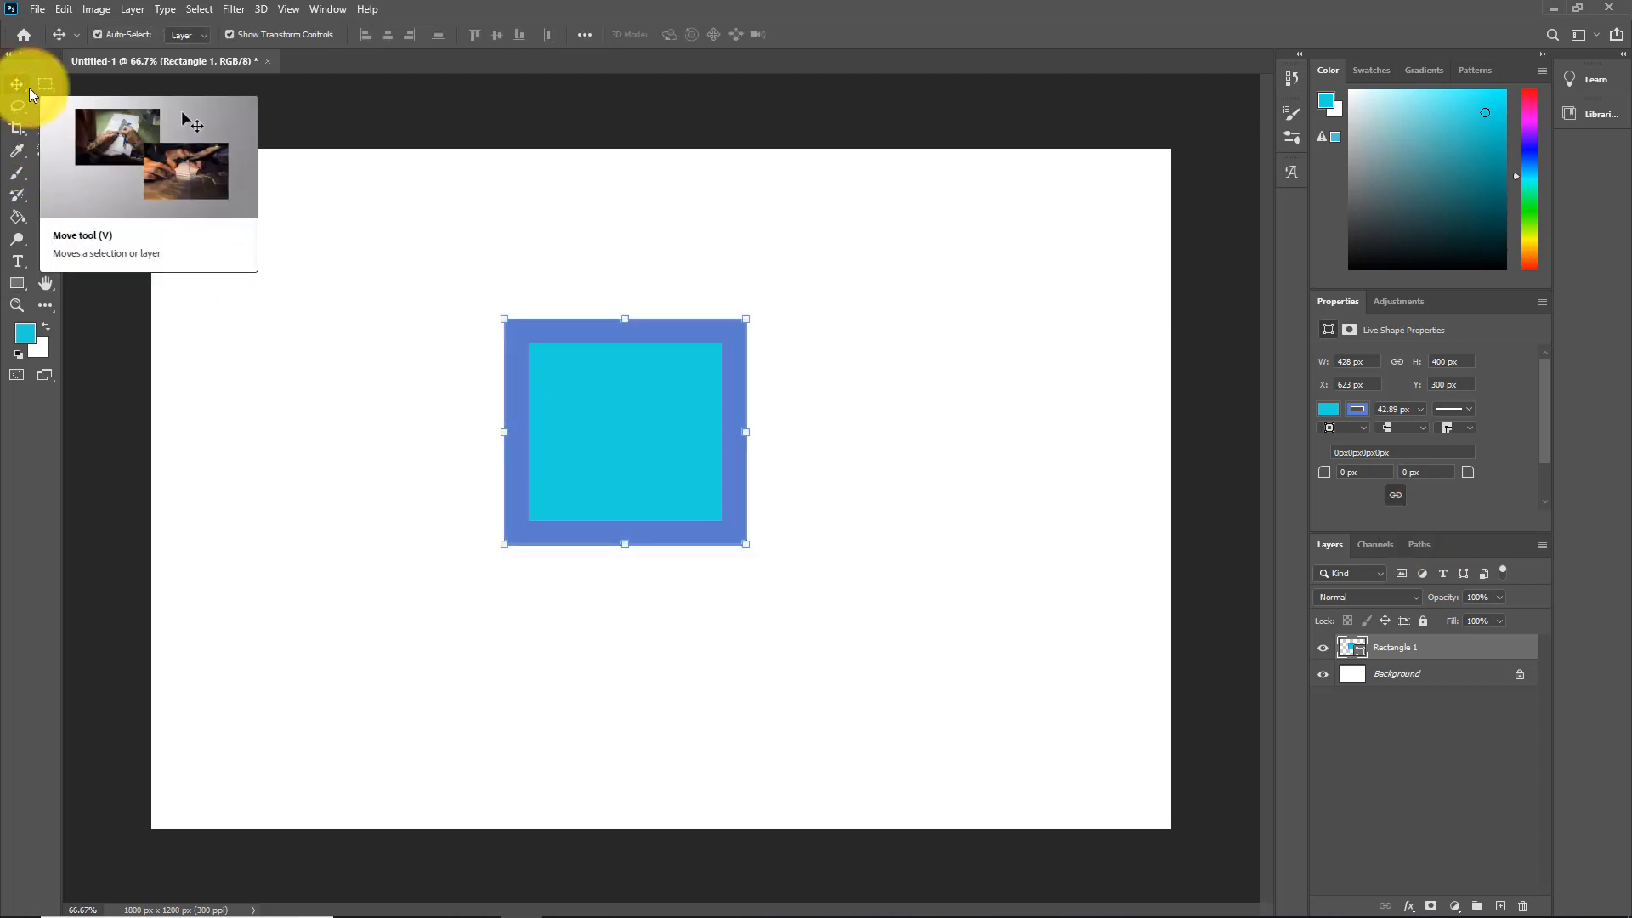
{"action": "left_click_drag", "start_coordinate": [612, 445], "coordinate": [470, 412]}
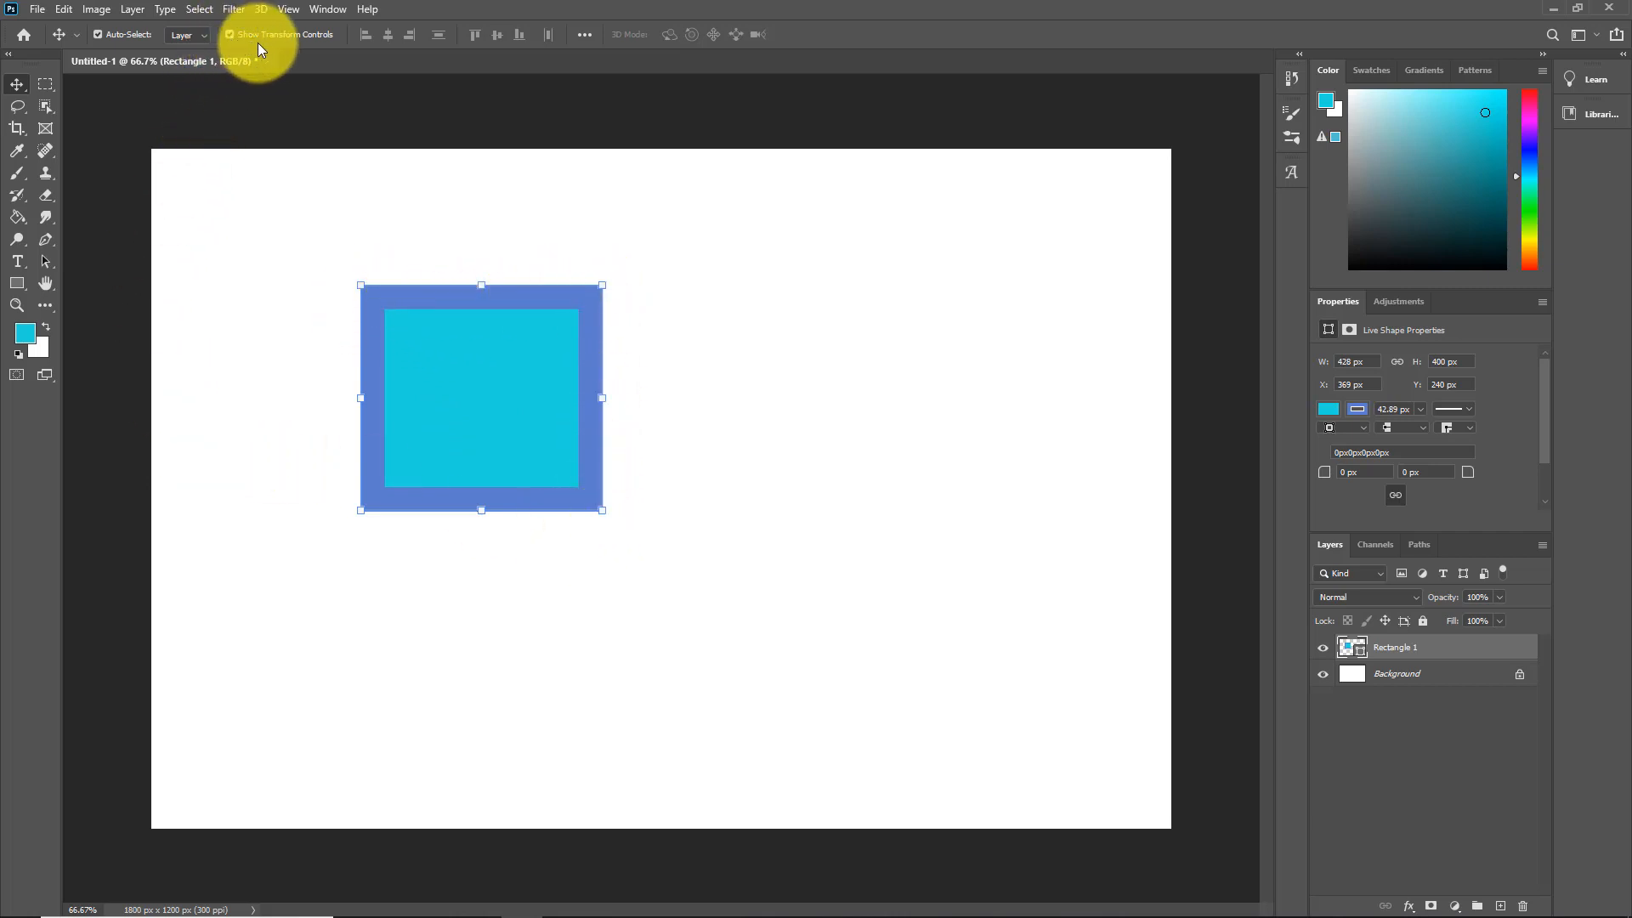
{"action": "left_click", "coordinate": [228, 34]}
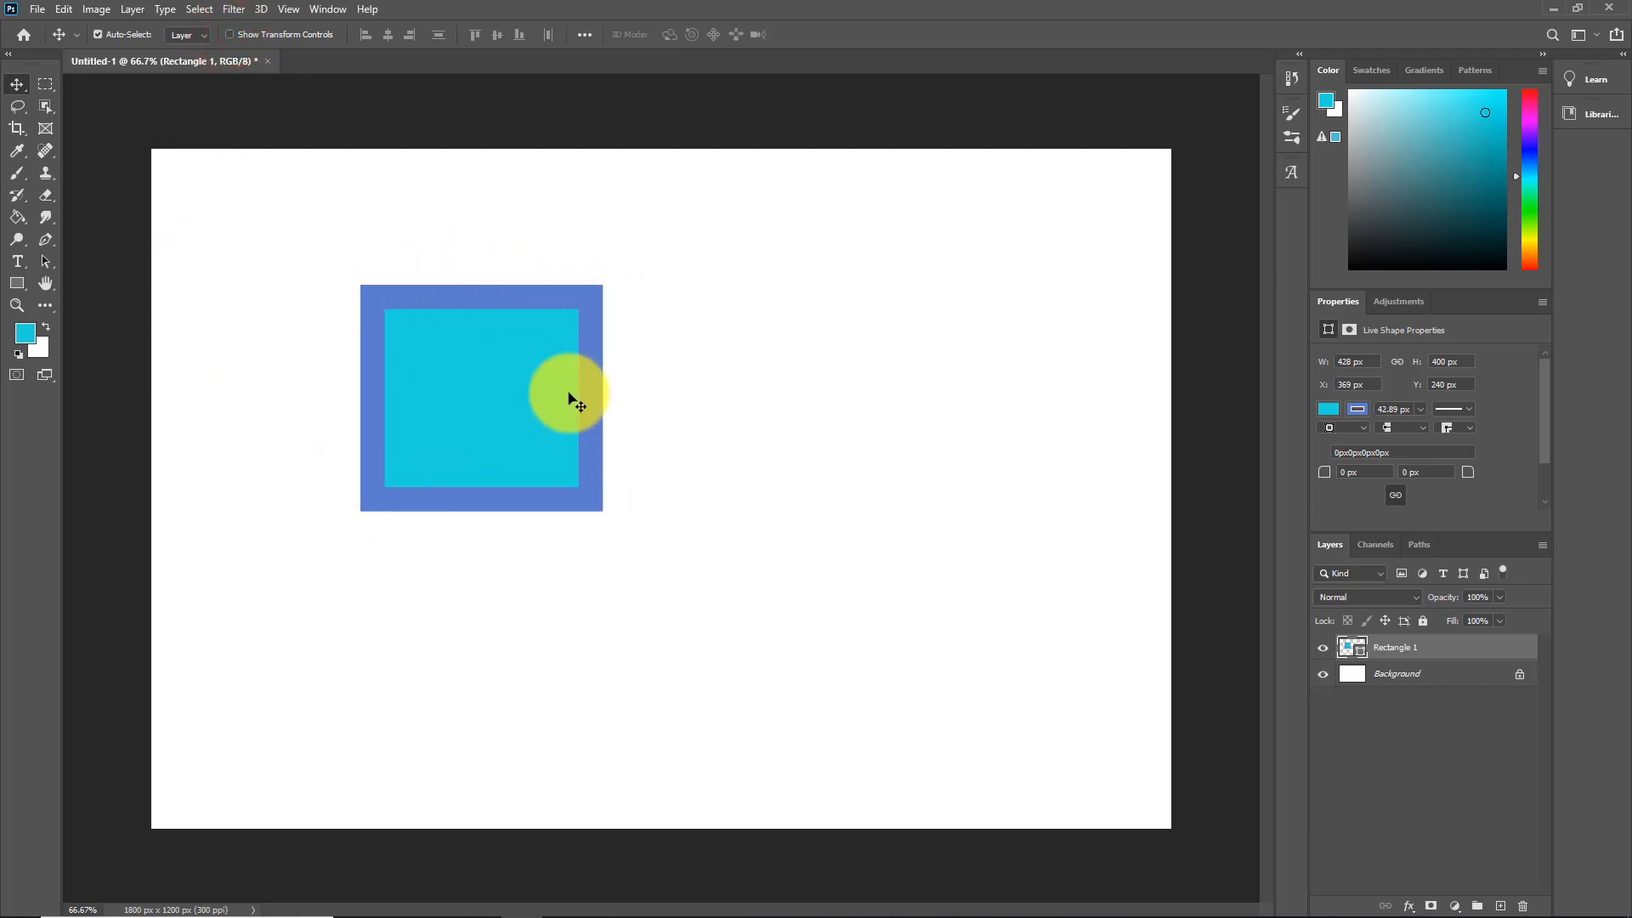
{"action": "left_click_drag", "start_coordinate": [524, 387], "coordinate": [649, 387]}
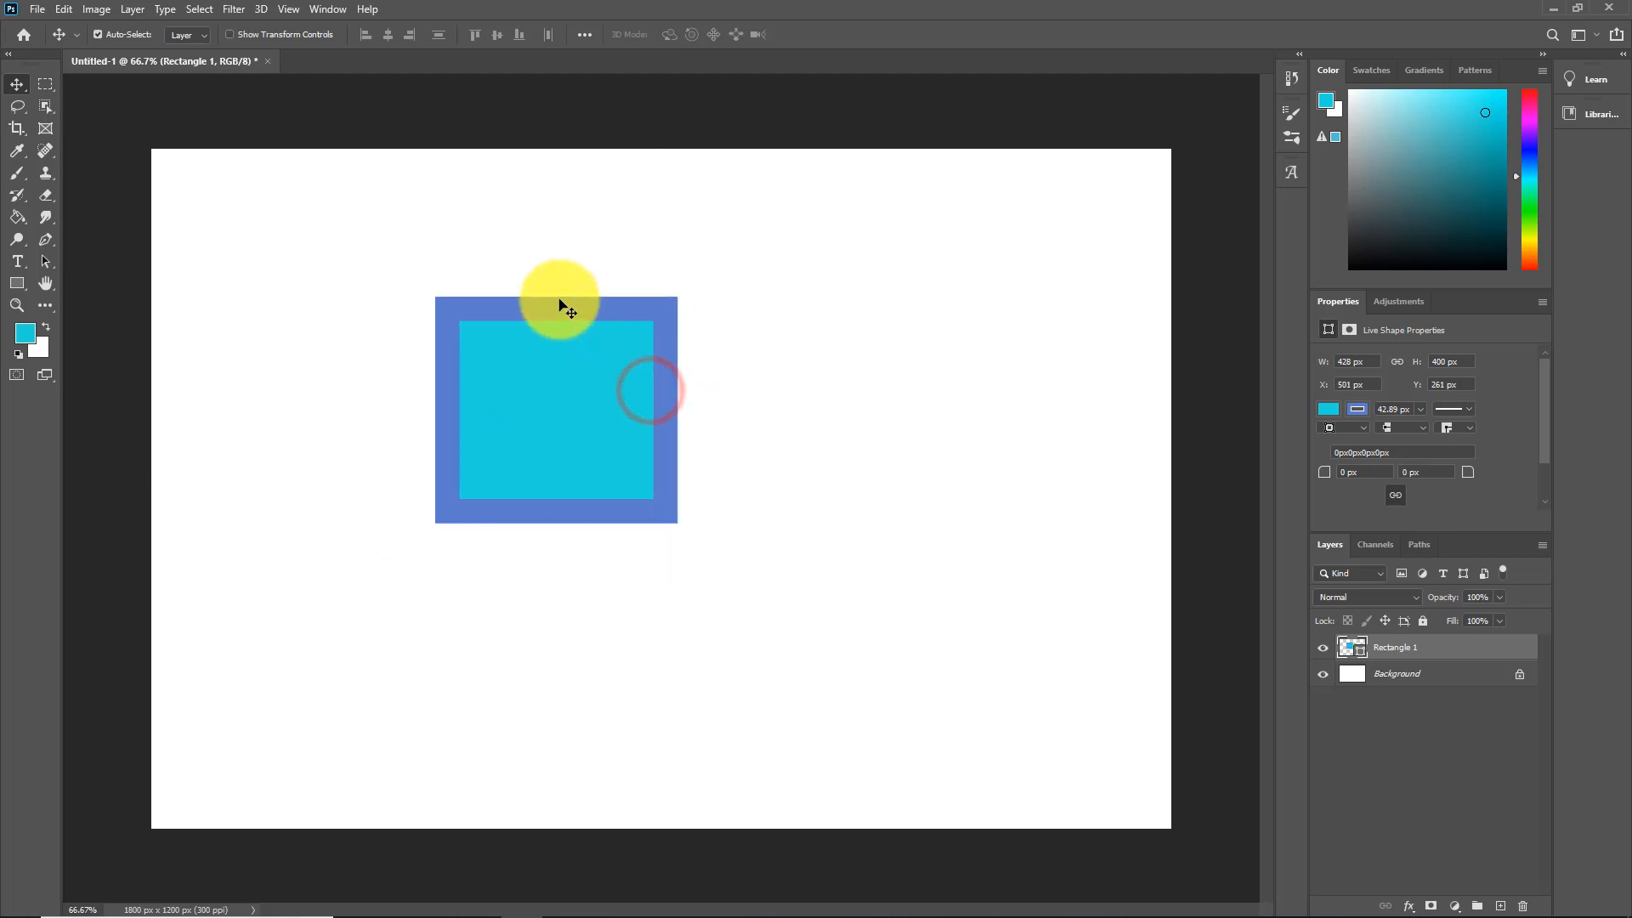
{"action": "left_click", "coordinate": [1357, 364]}
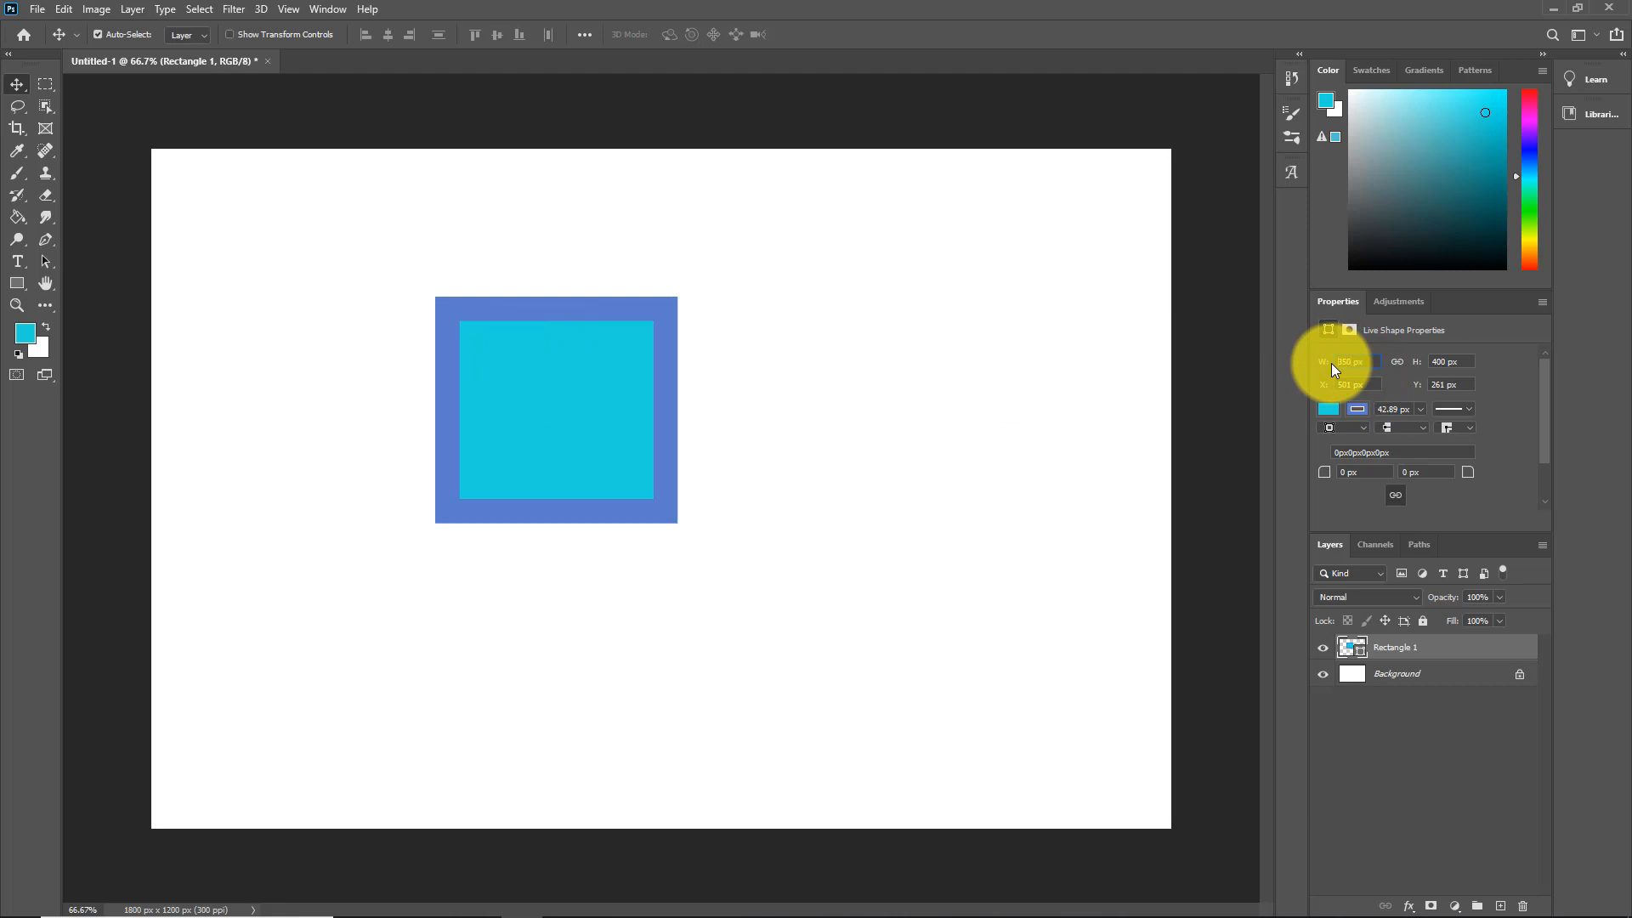
Step: Resize the rectangle to 350 × 300 px and turn Show Transform Controls back on
{"action": "left_click", "coordinate": [1460, 362]}
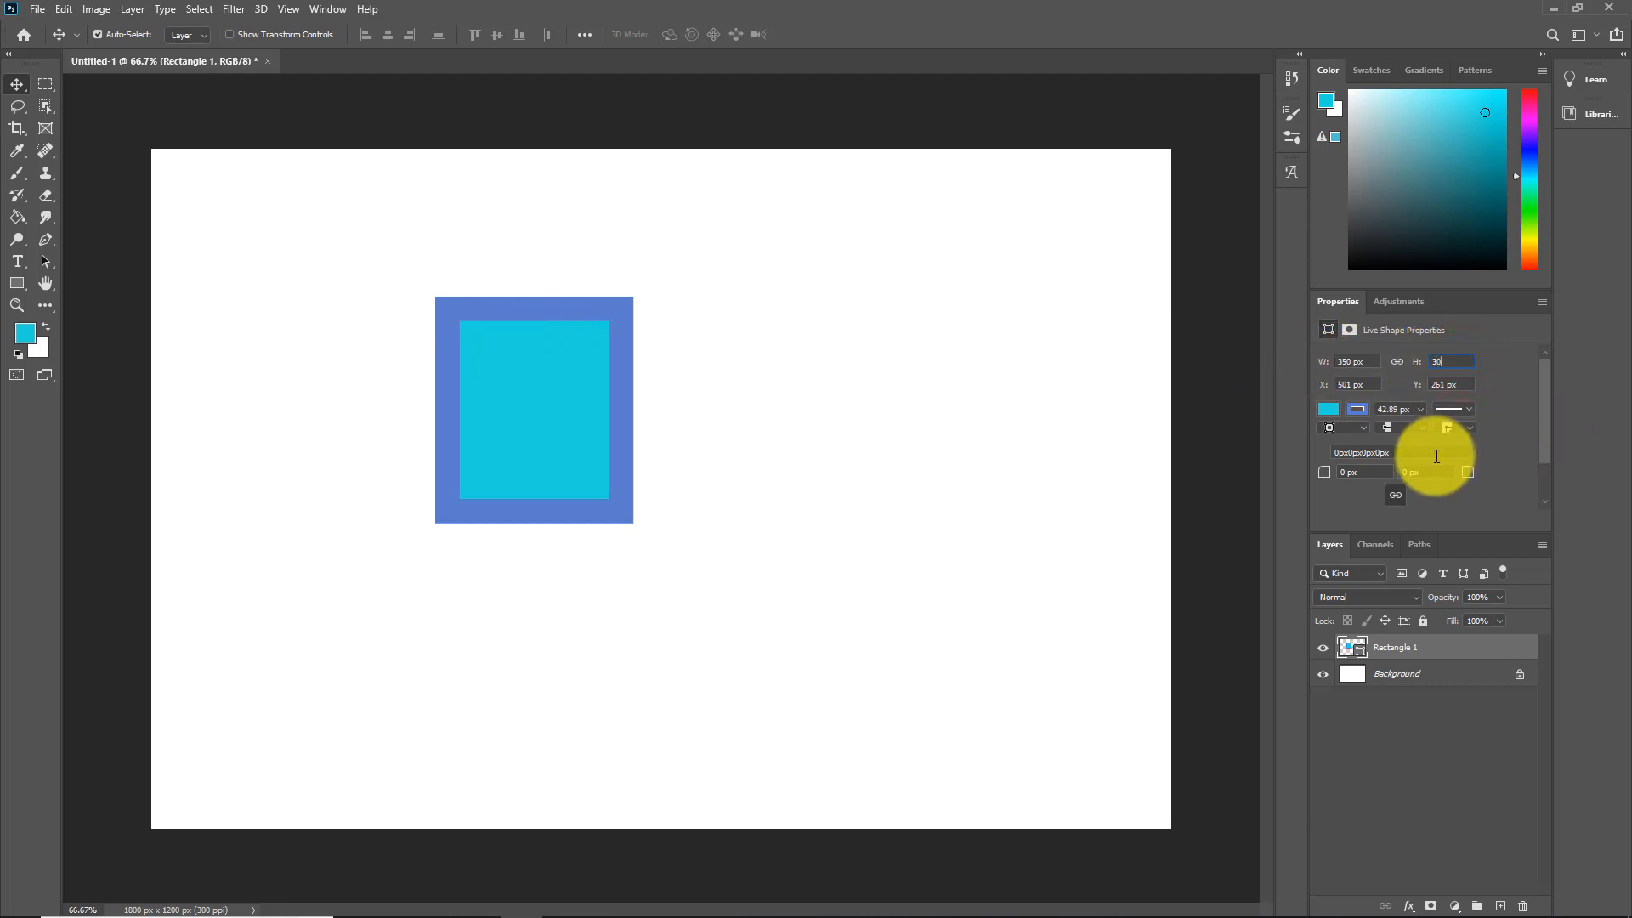
{"action": "key", "text": "Return"}
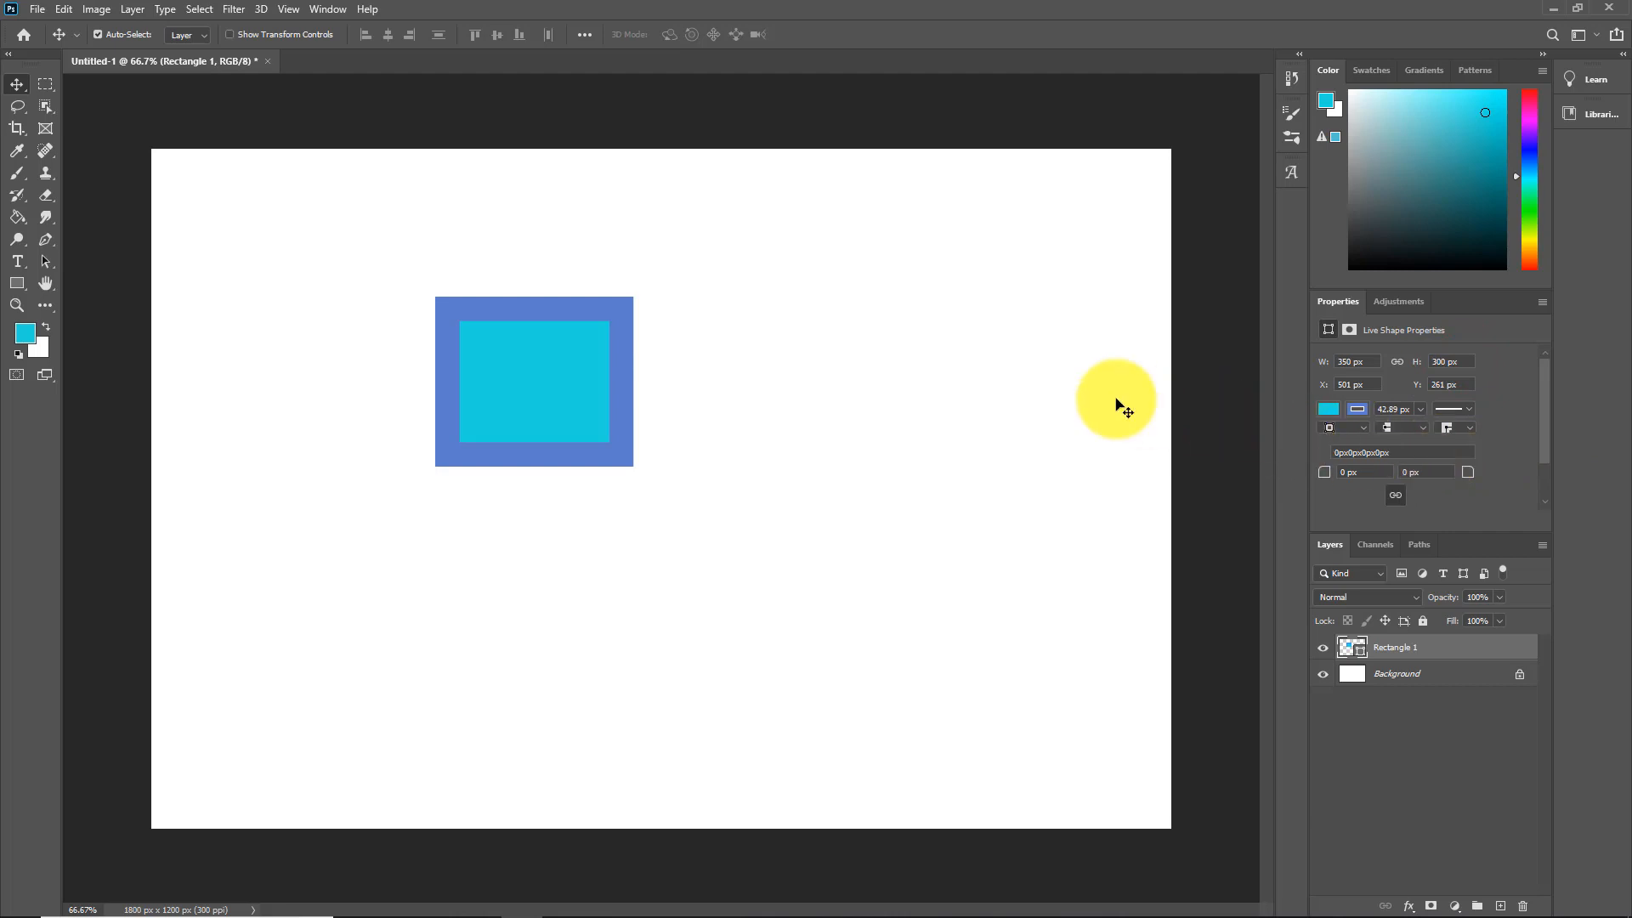
{"action": "left_click", "coordinate": [227, 34]}
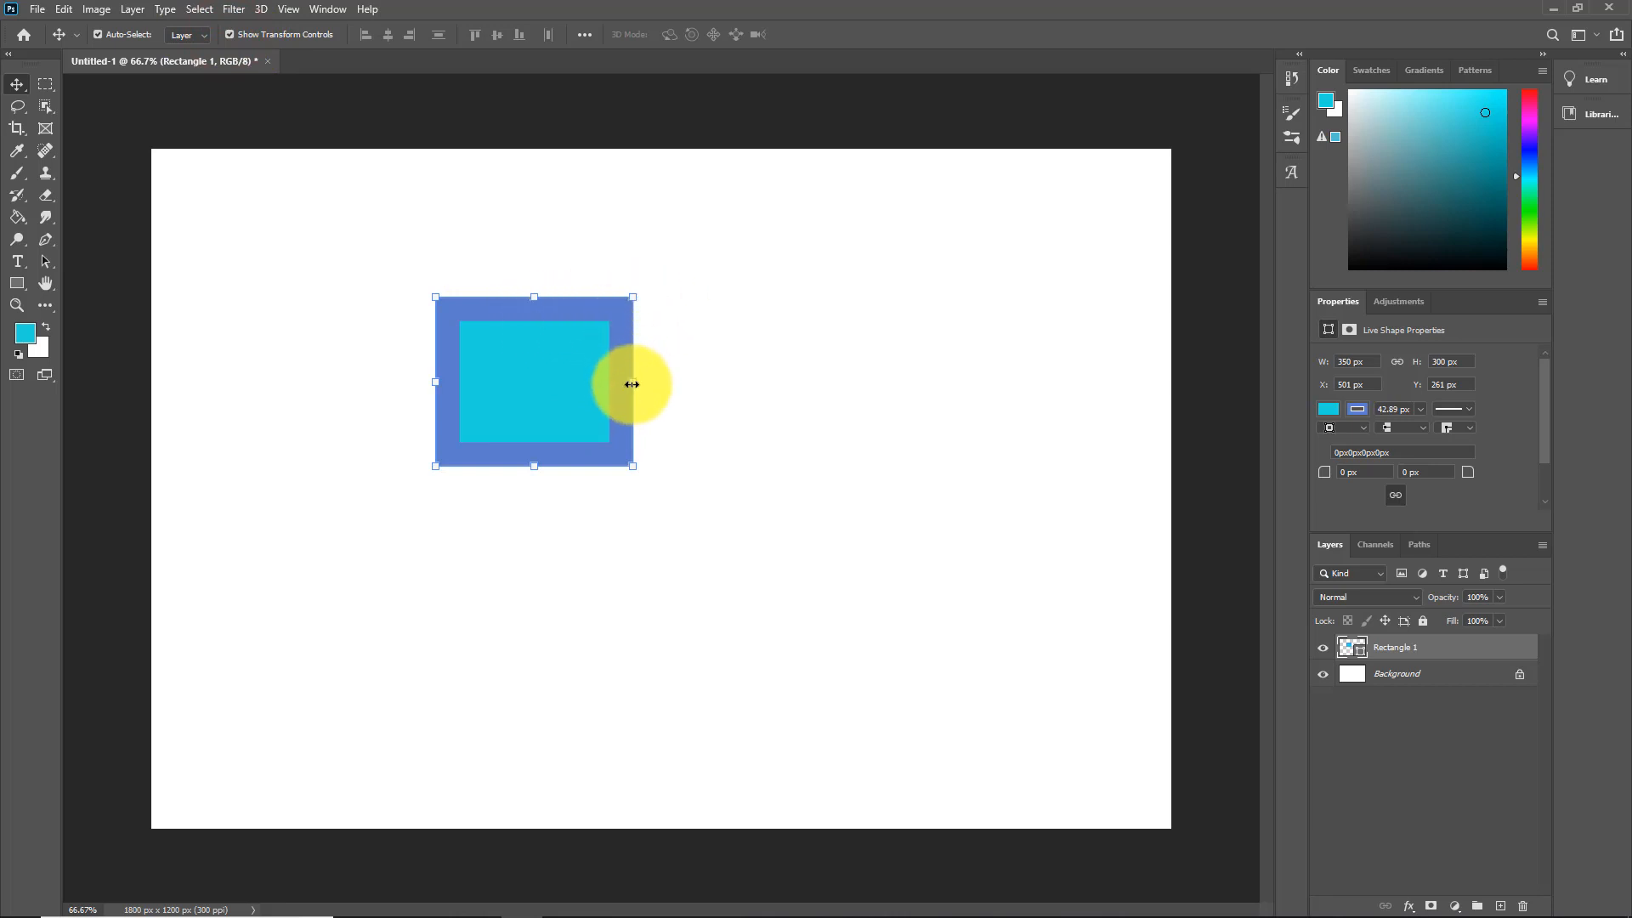
Step: Scale the rectangle to about 685 × 509 px and place it upper left at X 197, Y 111
{"action": "left_click_drag", "start_coordinate": [630, 381], "coordinate": [699, 469]}
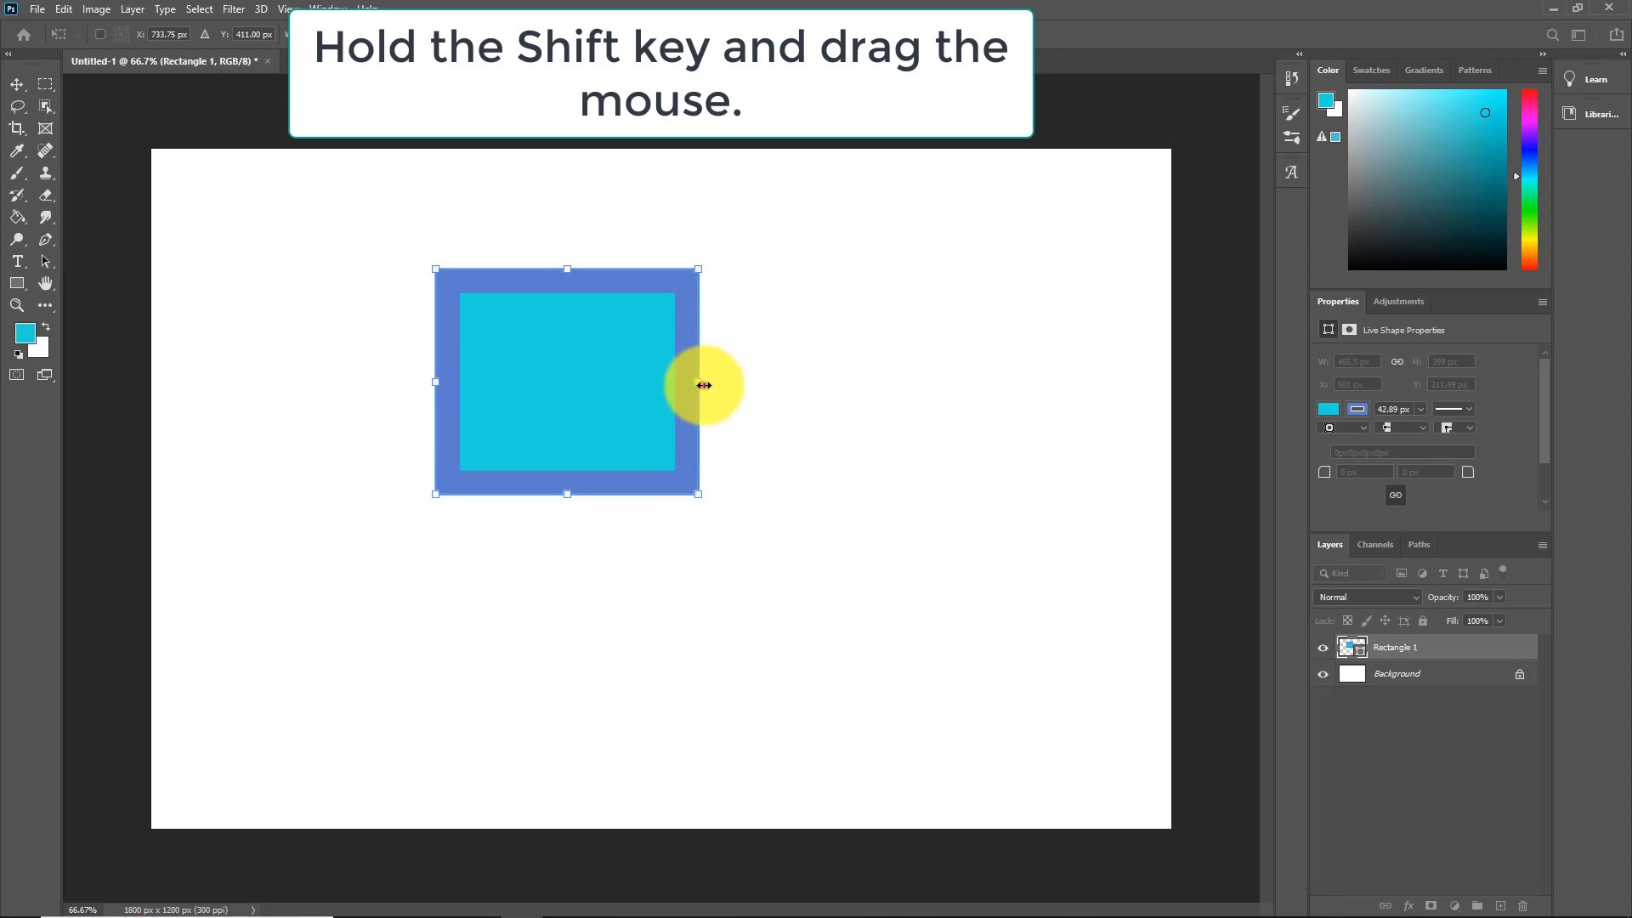
{"action": "left_click_drag", "start_coordinate": [704, 386], "coordinate": [660, 459]}
{"action": "left_click_drag", "start_coordinate": [564, 493], "coordinate": [561, 668]}
{"action": "left_click_drag", "start_coordinate": [439, 470], "coordinate": [552, 483]}
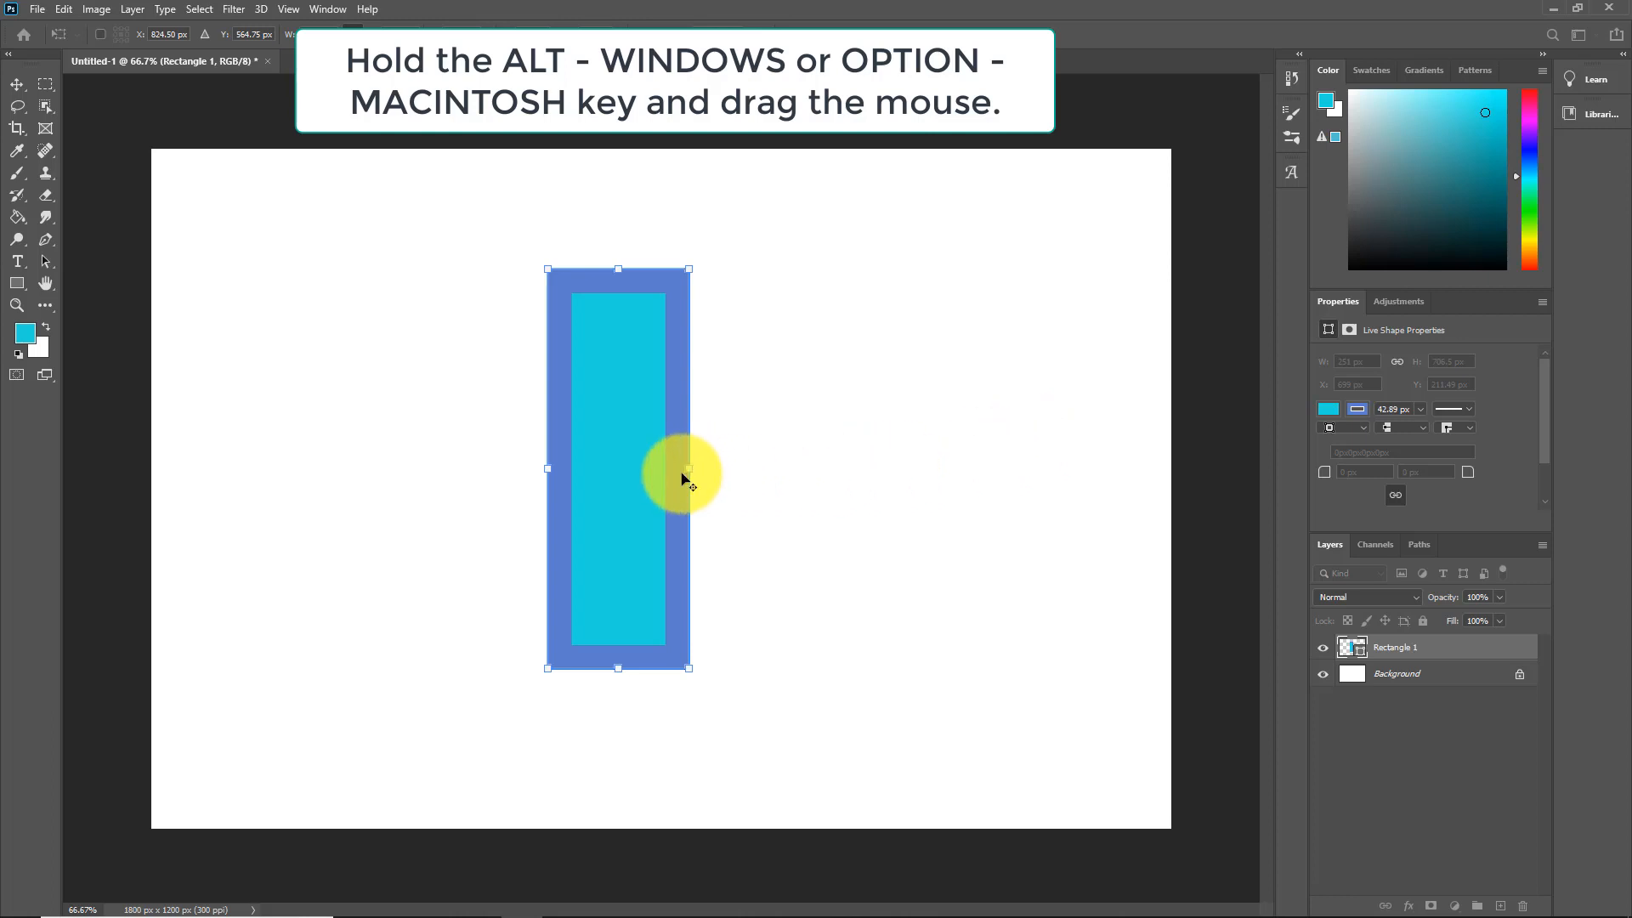
{"action": "mouse_move", "coordinate": [690, 467]}
{"action": "left_mouse_down"}
{"action": "mouse_move", "coordinate": [773, 467]}
{"action": "mouse_move", "coordinate": [674, 467]}
{"action": "mouse_move", "coordinate": [644, 444]}
{"action": "mouse_move", "coordinate": [681, 447]}
{"action": "left_mouse_up"}
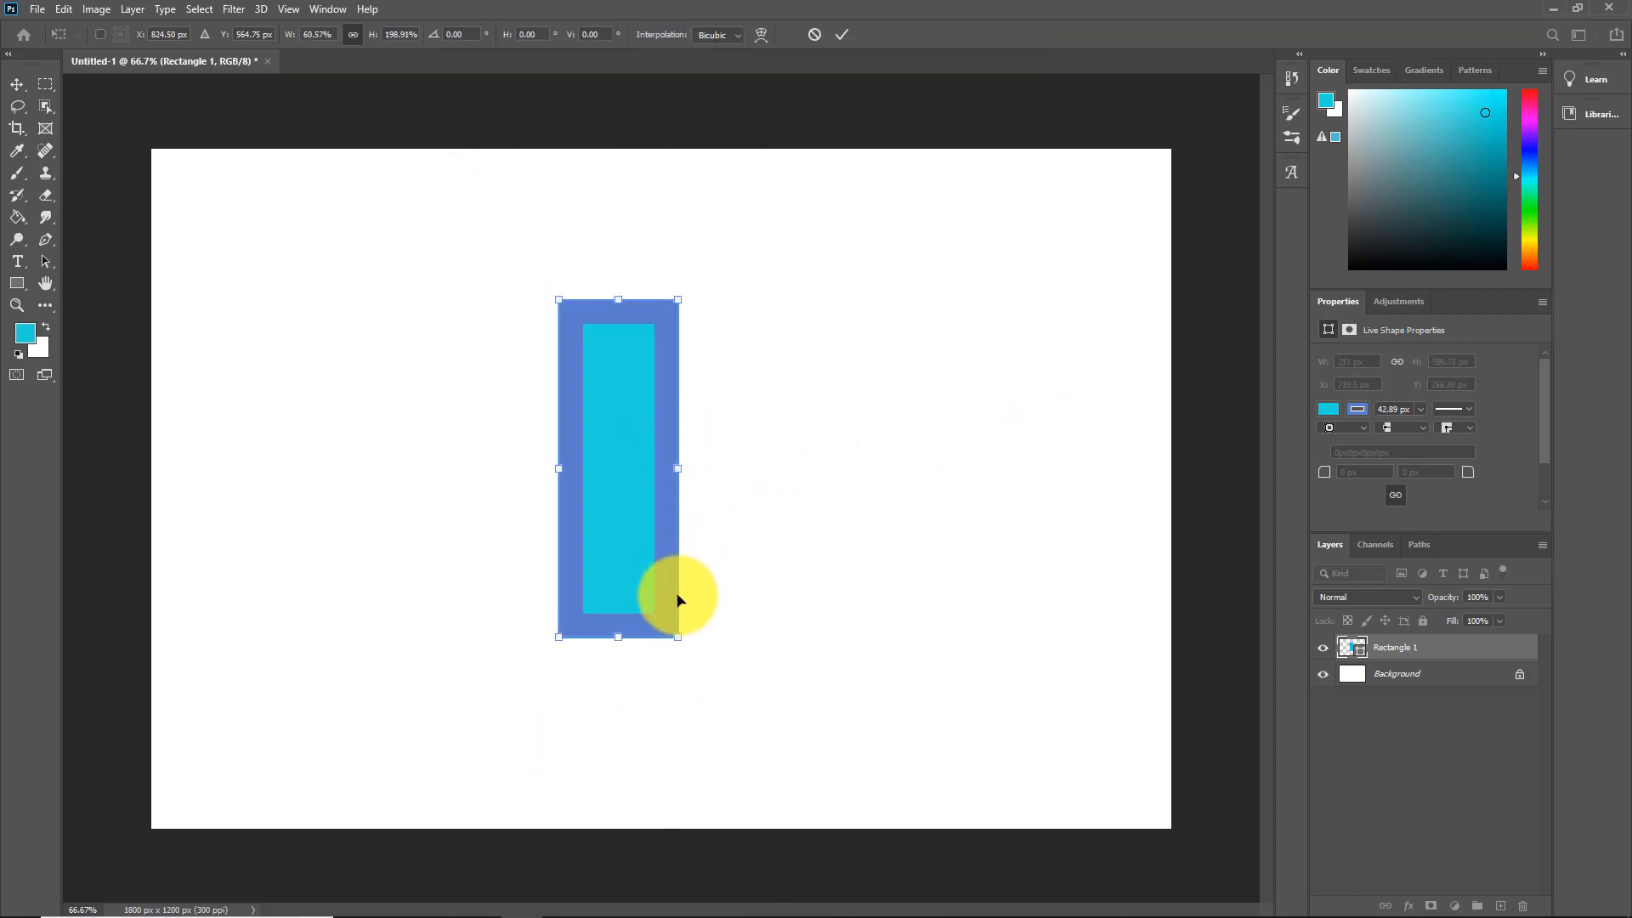
{"action": "left_click_drag", "start_coordinate": [679, 638], "coordinate": [778, 660]}
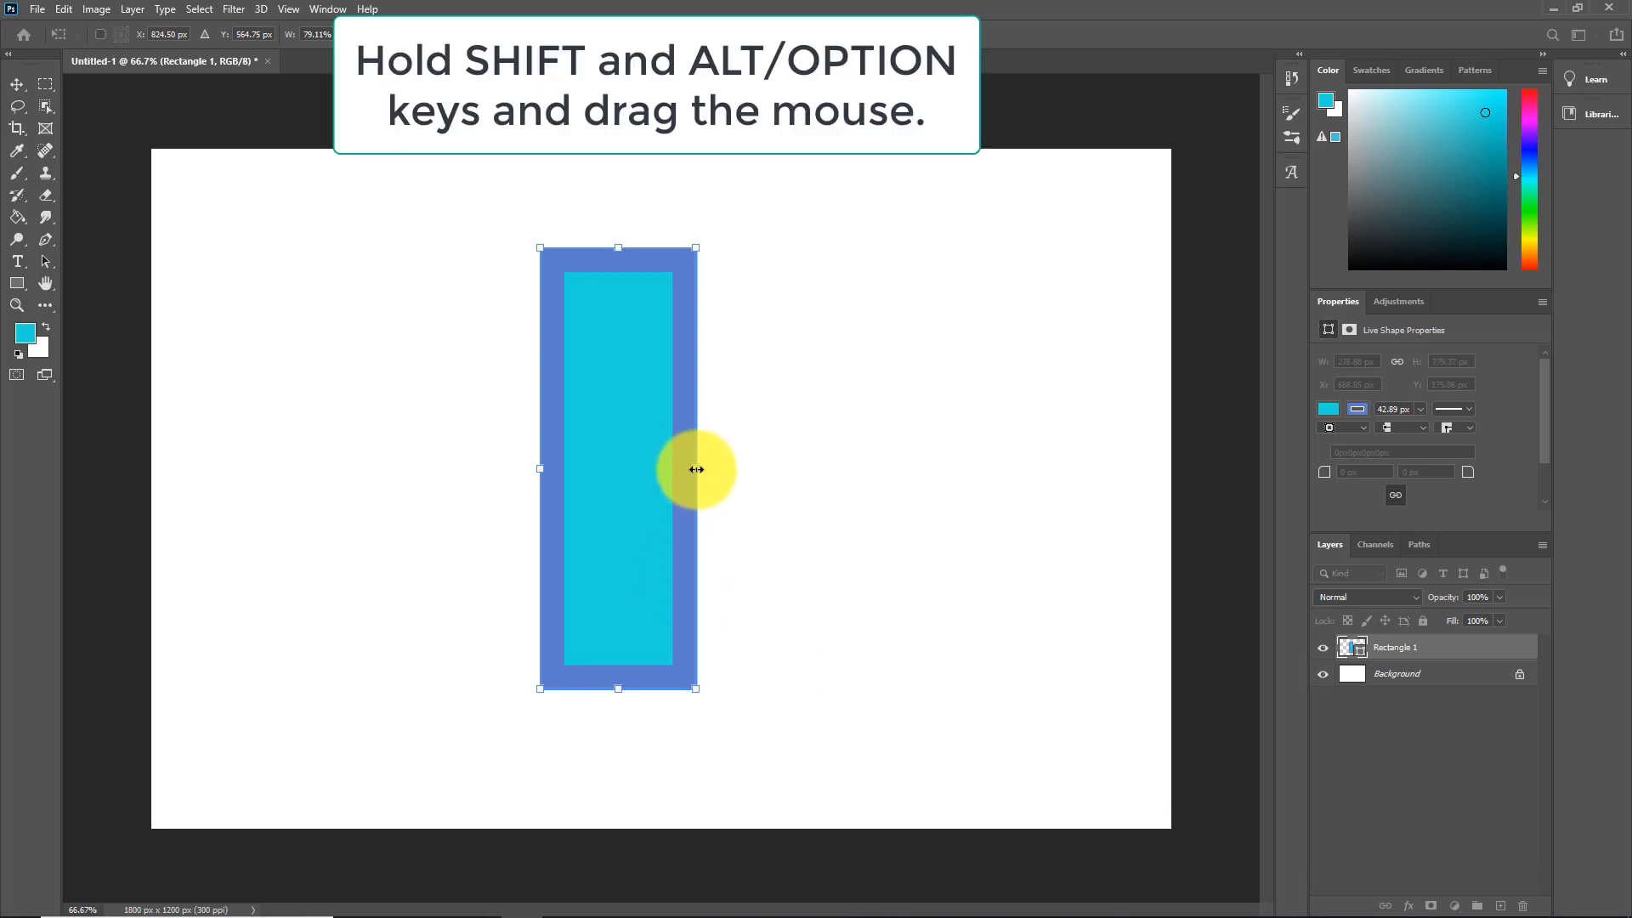
{"action": "left_click_drag", "start_coordinate": [697, 469], "coordinate": [812, 502]}
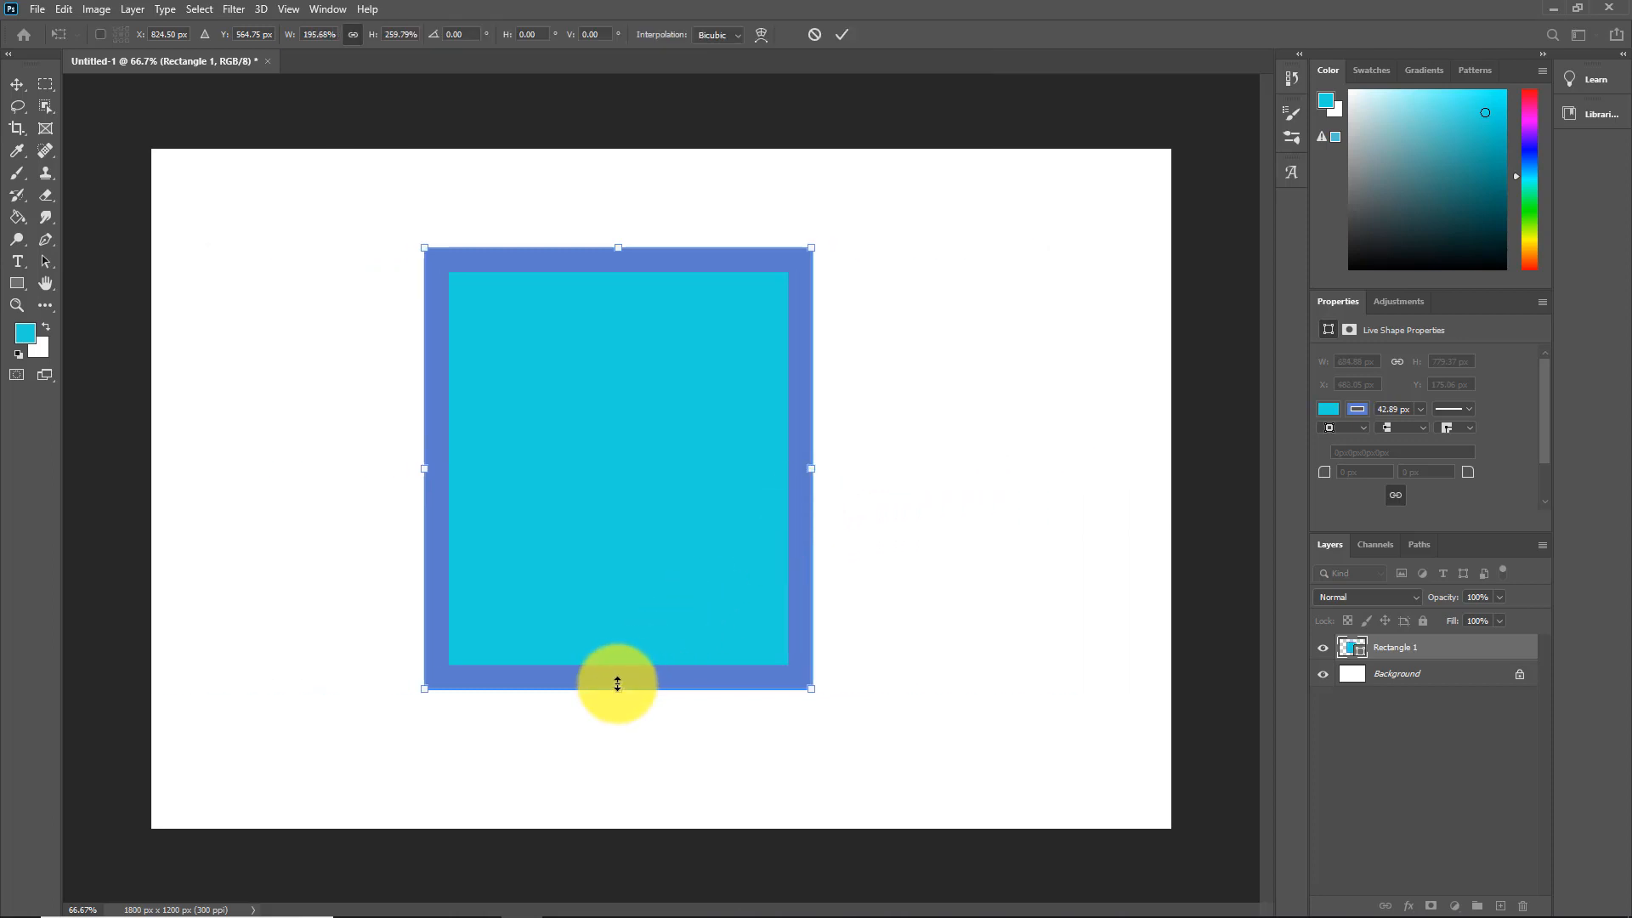
{"action": "left_click_drag", "start_coordinate": [619, 695], "coordinate": [624, 618]}
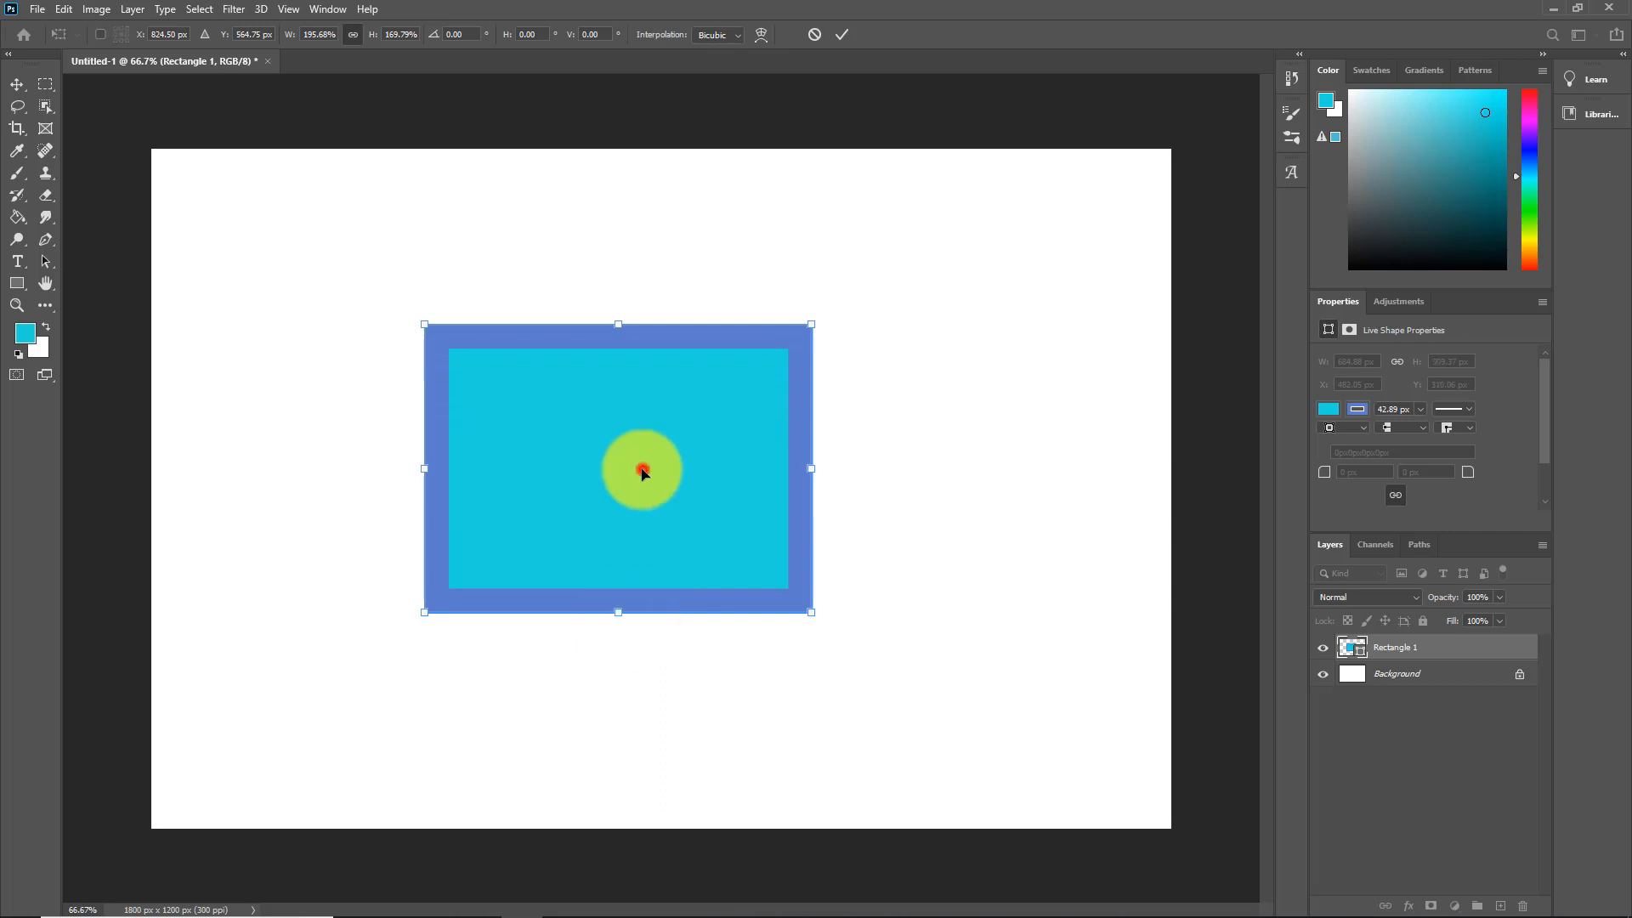
{"action": "left_click_drag", "start_coordinate": [641, 467], "coordinate": [481, 356]}
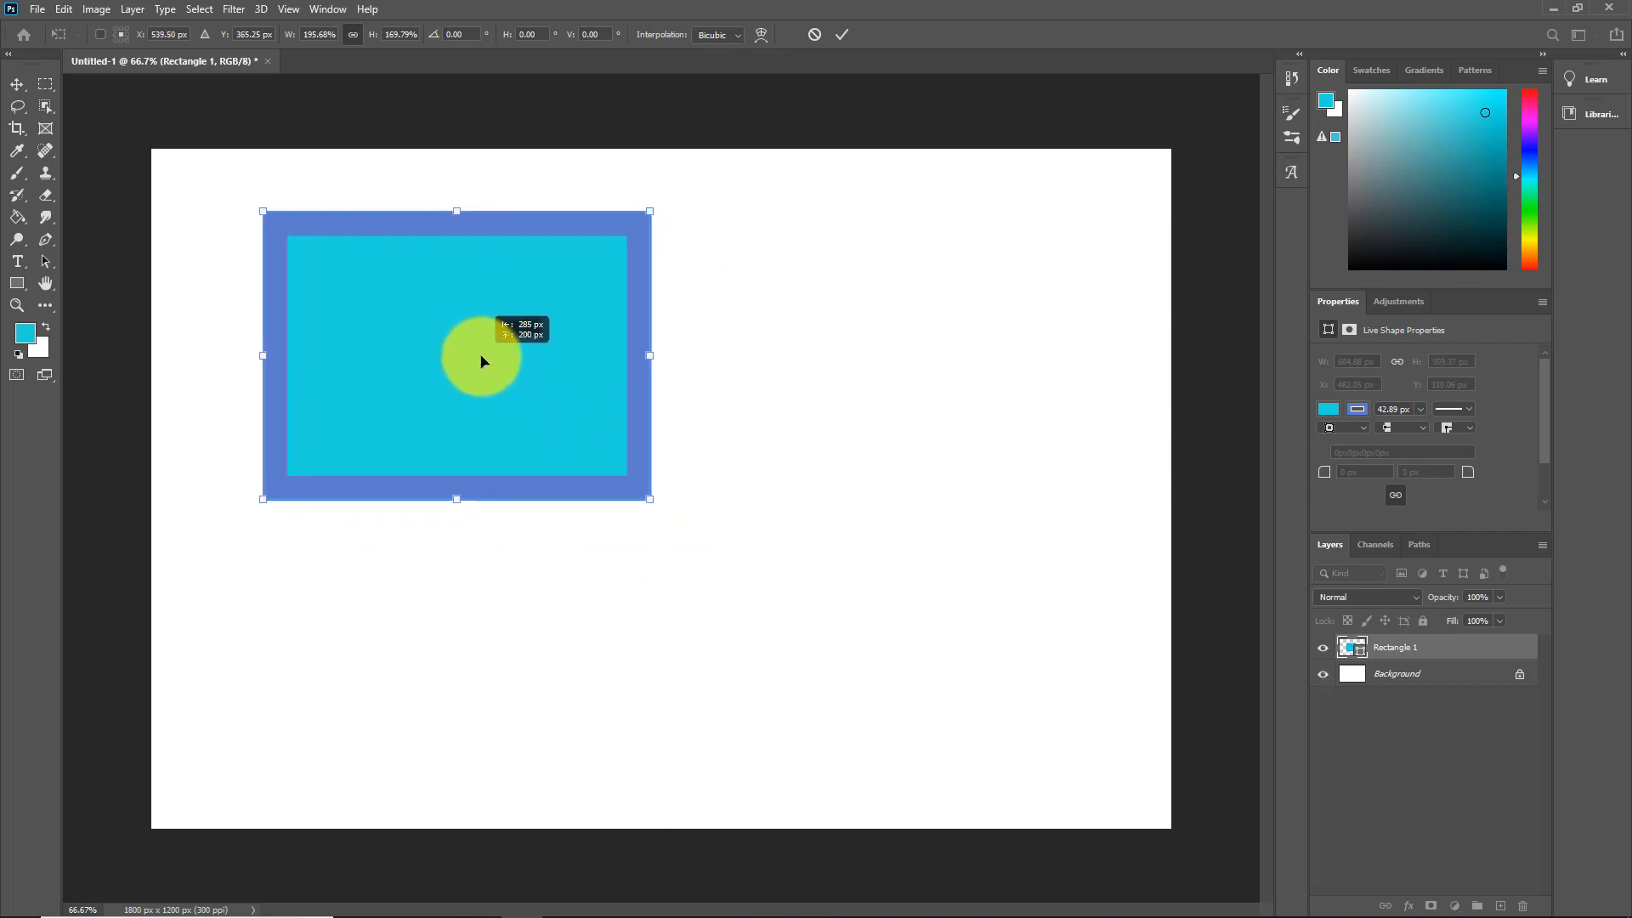
{"action": "key", "text": "Return"}
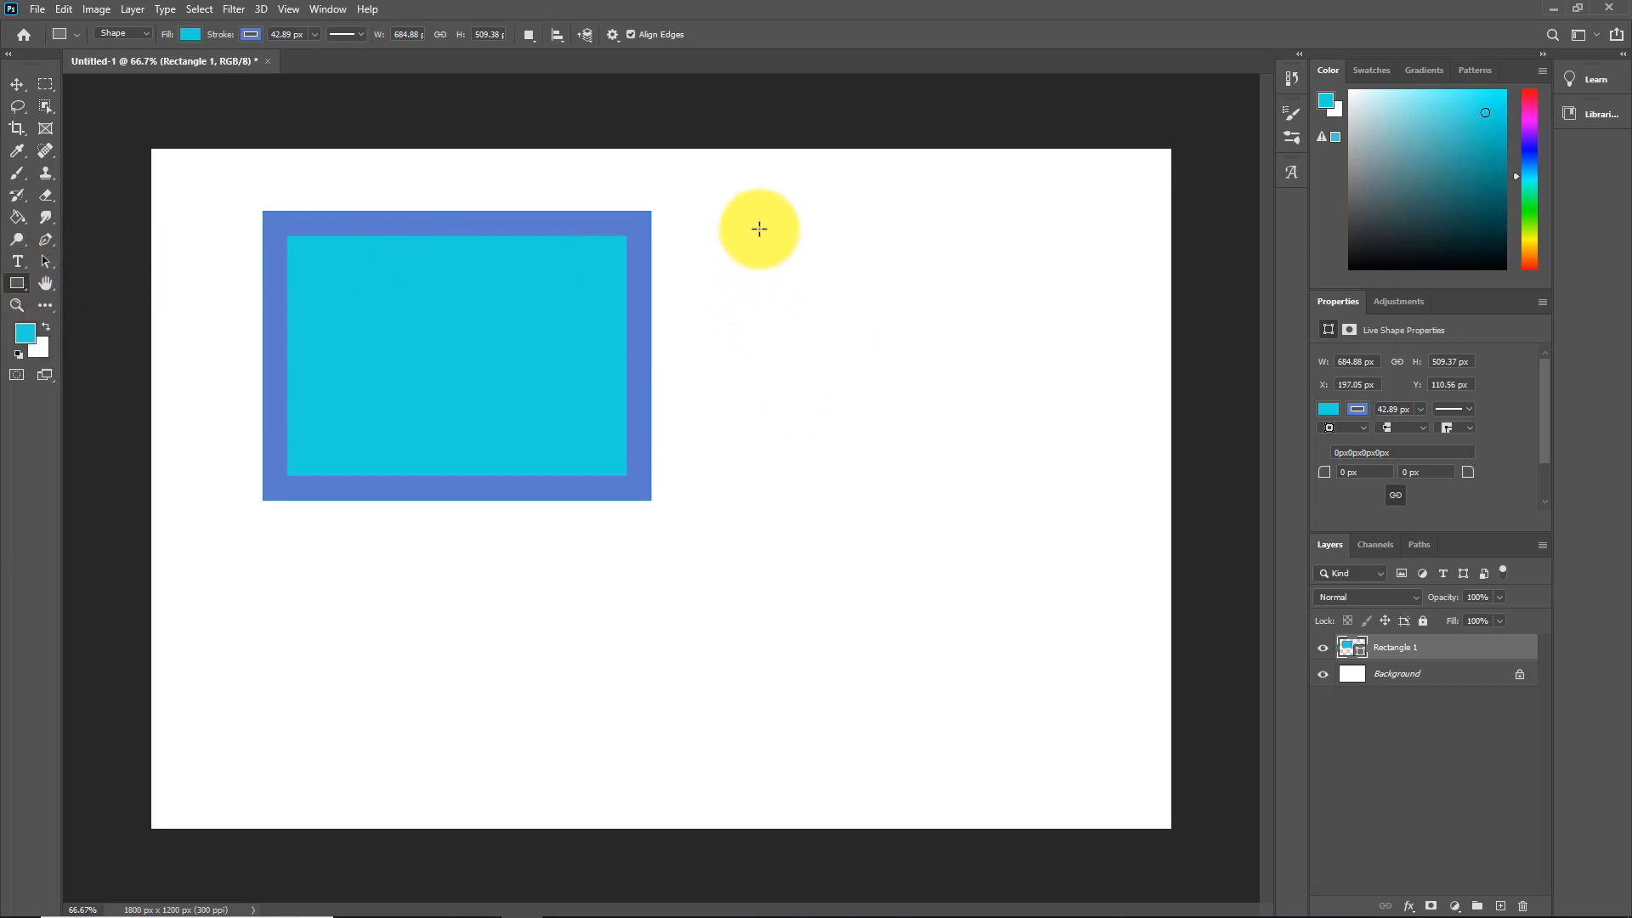
Step: Draw a second 508 × 437 px rectangle at right with pink fill and 23.89 px yellow stroke
{"action": "mouse_move", "coordinate": [757, 226]}
{"action": "left_mouse_down"}
{"action": "mouse_move", "coordinate": [794, 426]}
{"action": "mouse_move", "coordinate": [977, 437]}
{"action": "mouse_move", "coordinate": [1044, 472]}
{"action": "left_mouse_up"}
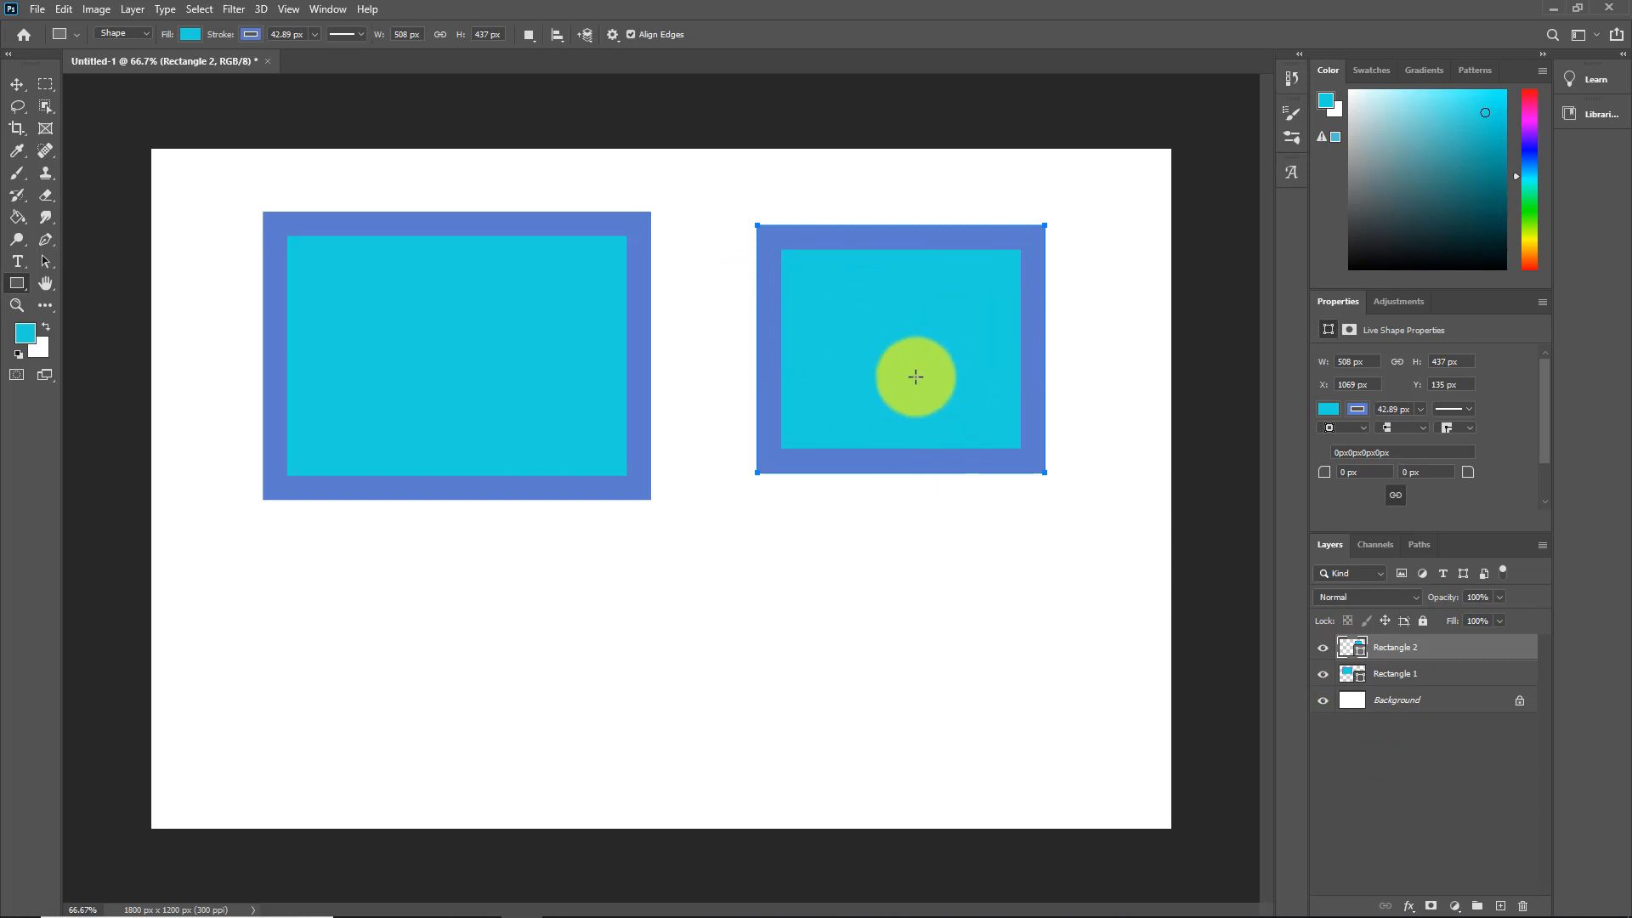
{"action": "left_click", "coordinate": [192, 34]}
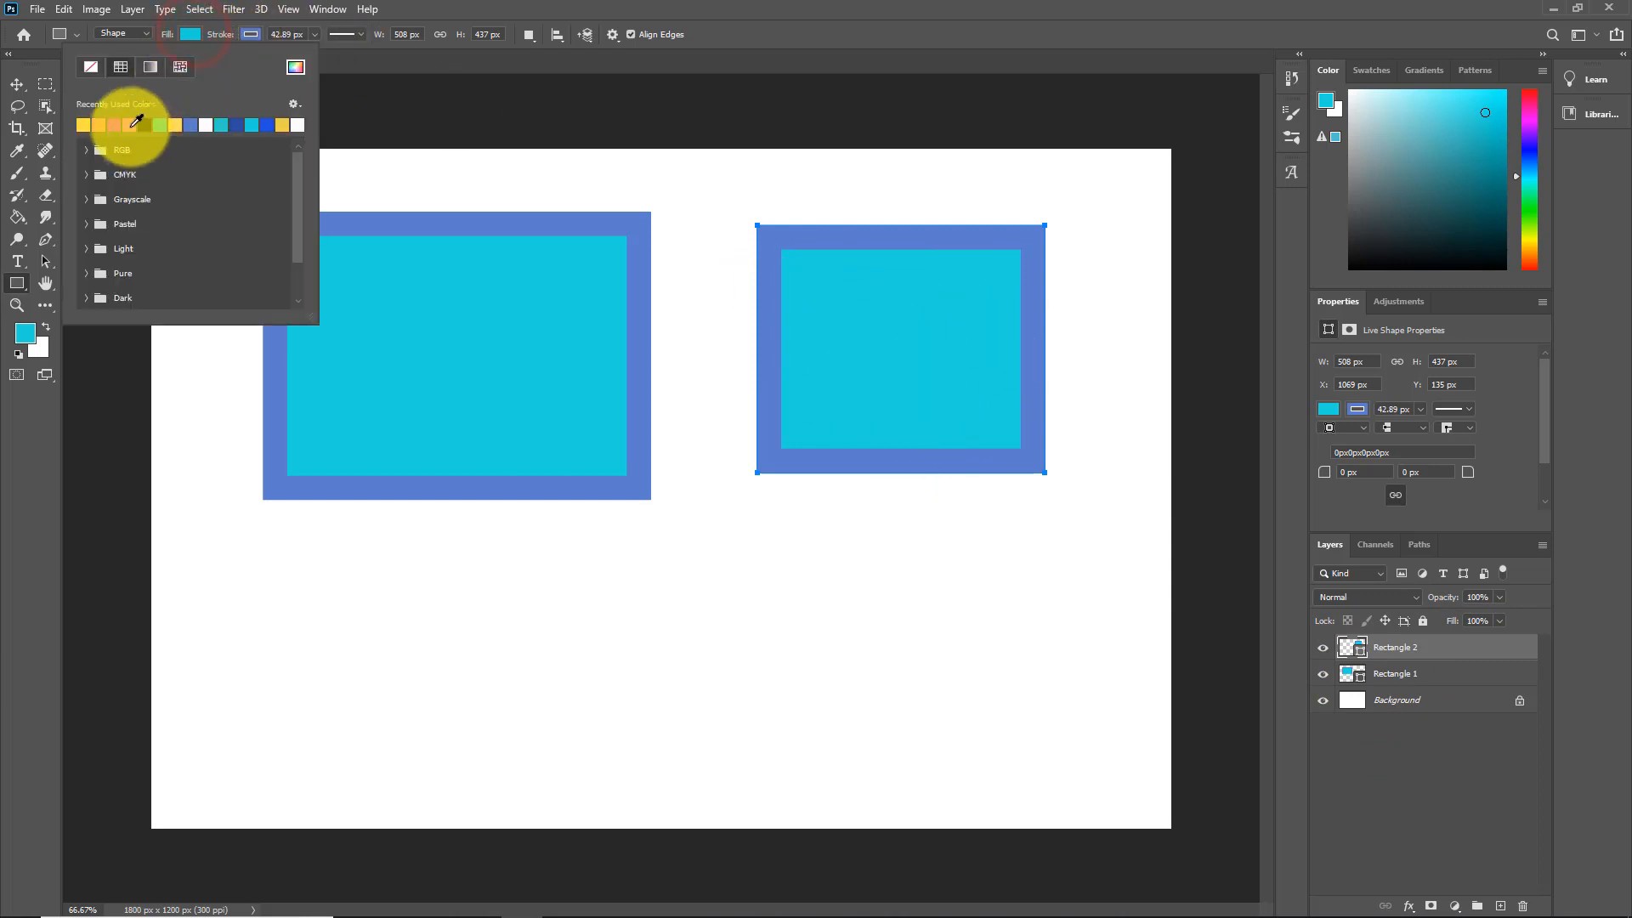
{"action": "left_click", "coordinate": [249, 34]}
{"action": "left_click", "coordinate": [341, 125]}
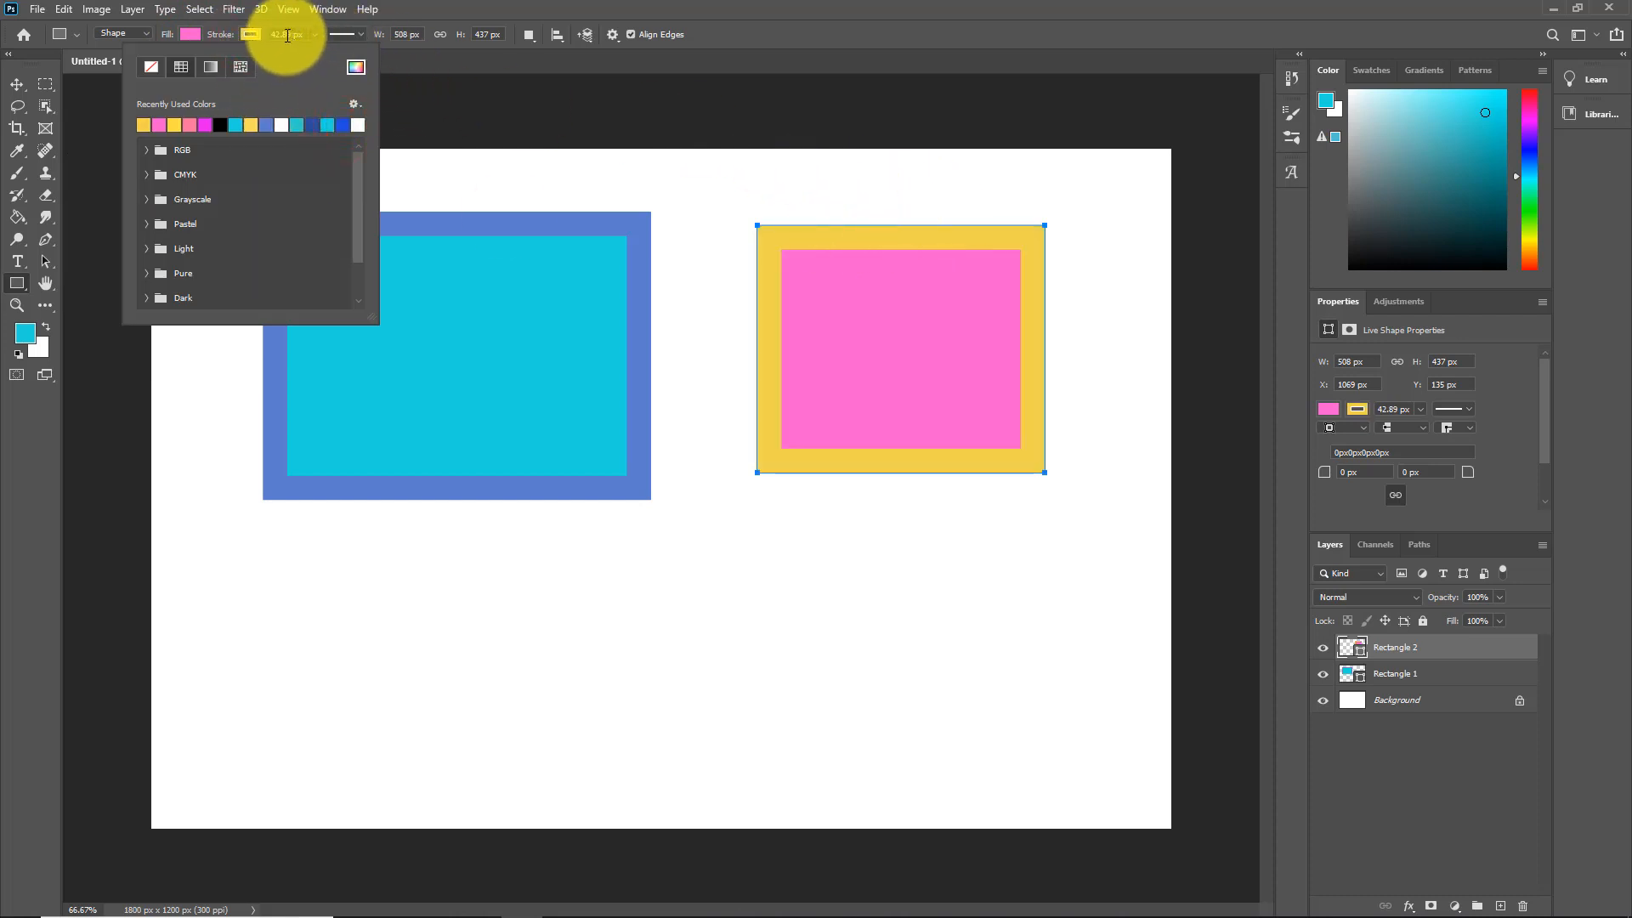
{"action": "left_click_drag", "start_coordinate": [226, 38], "coordinate": [209, 40]}
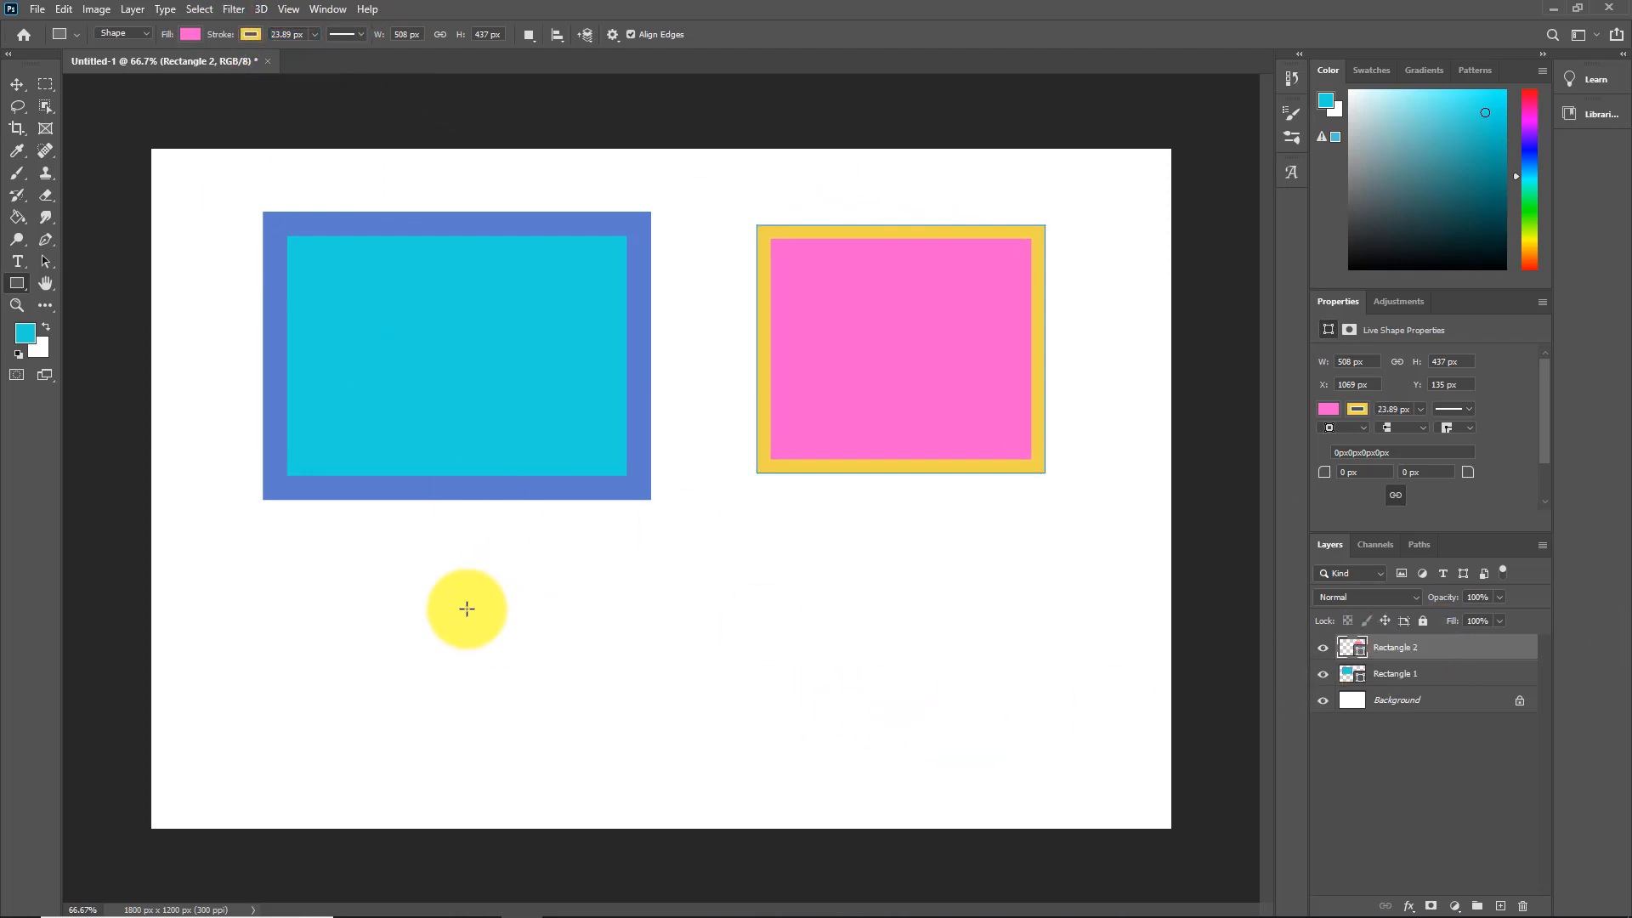
{"action": "left_click", "coordinate": [578, 600]}
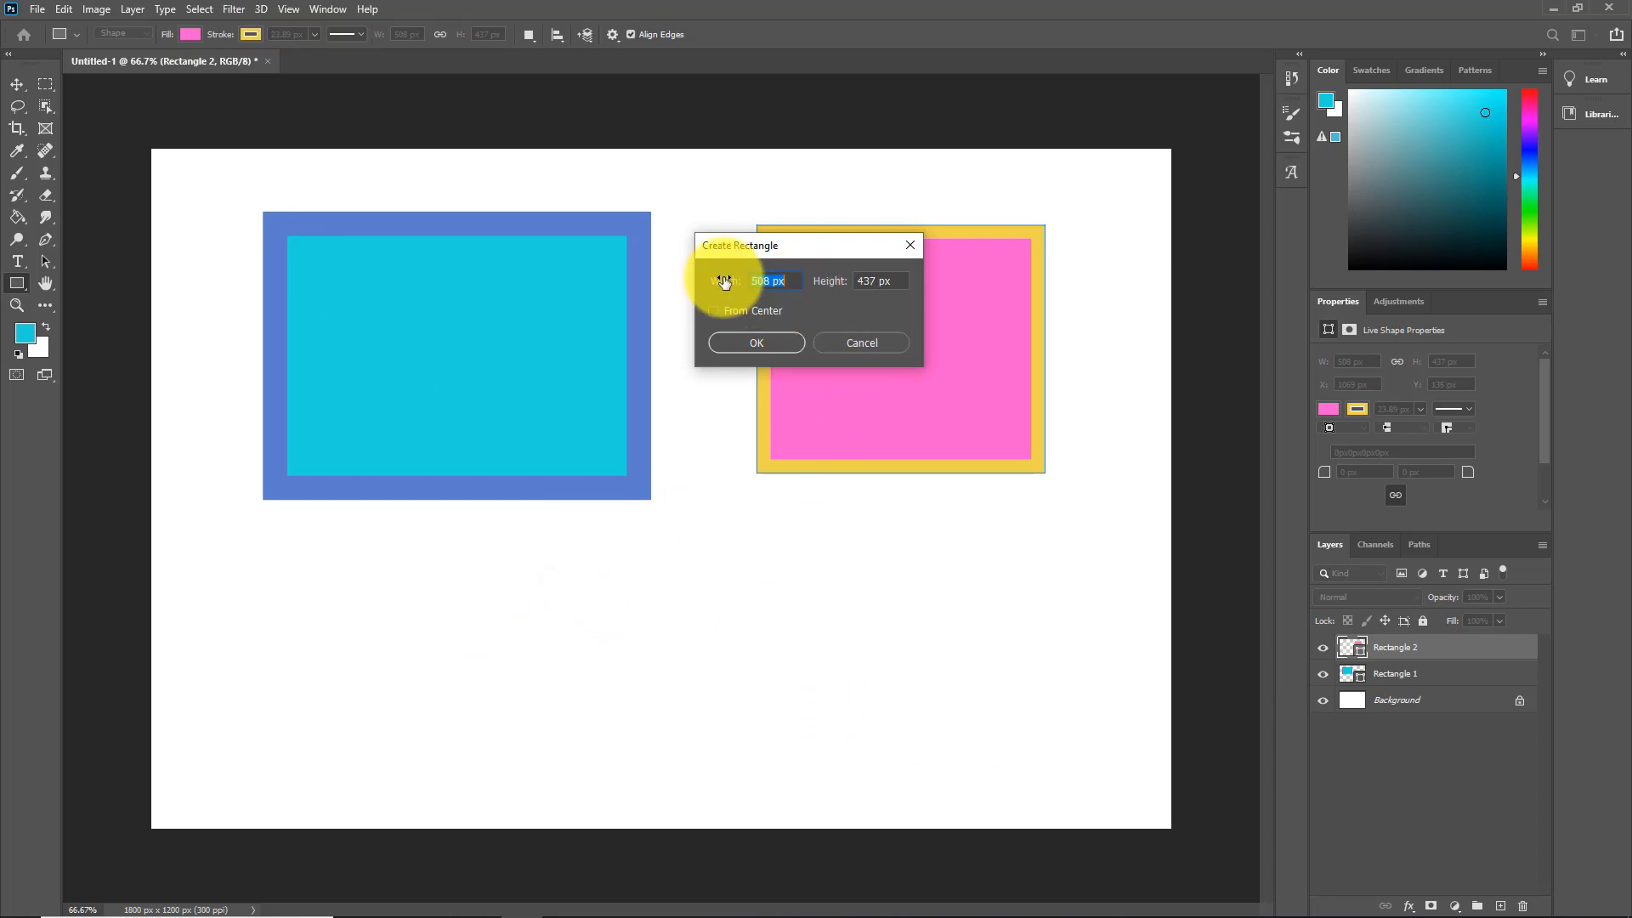
Step: Create a 508 × 437 px rectangle and move it to the bottom centre
{"action": "left_click", "coordinate": [749, 349]}
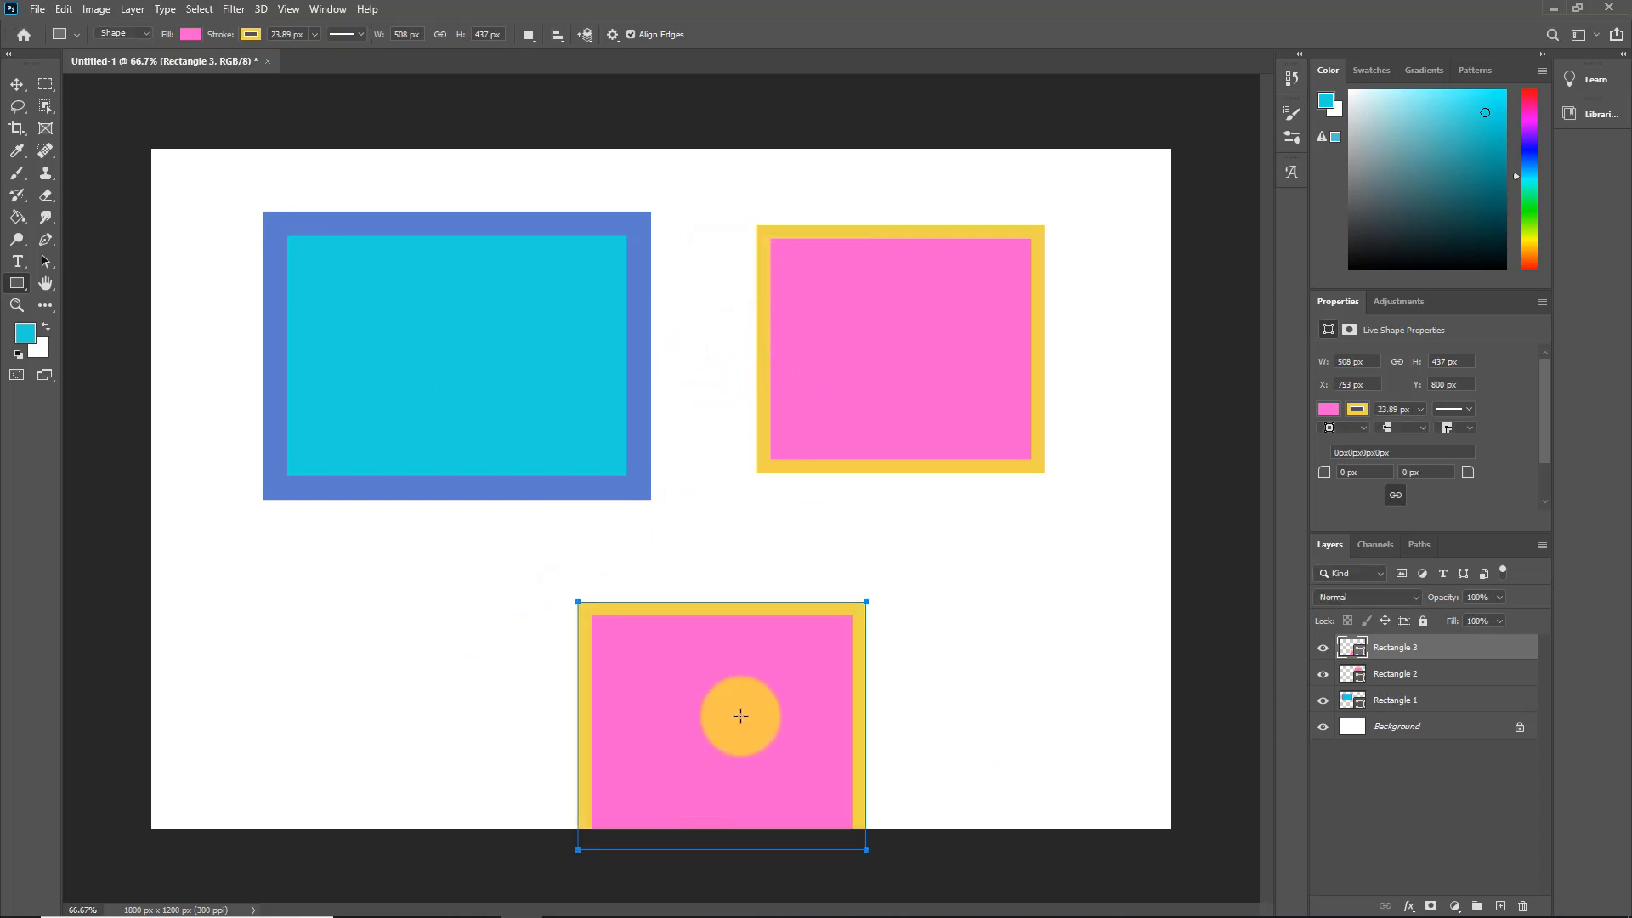
{"action": "left_click", "coordinate": [17, 83]}
{"action": "left_click_drag", "start_coordinate": [714, 688], "coordinate": [703, 625]}
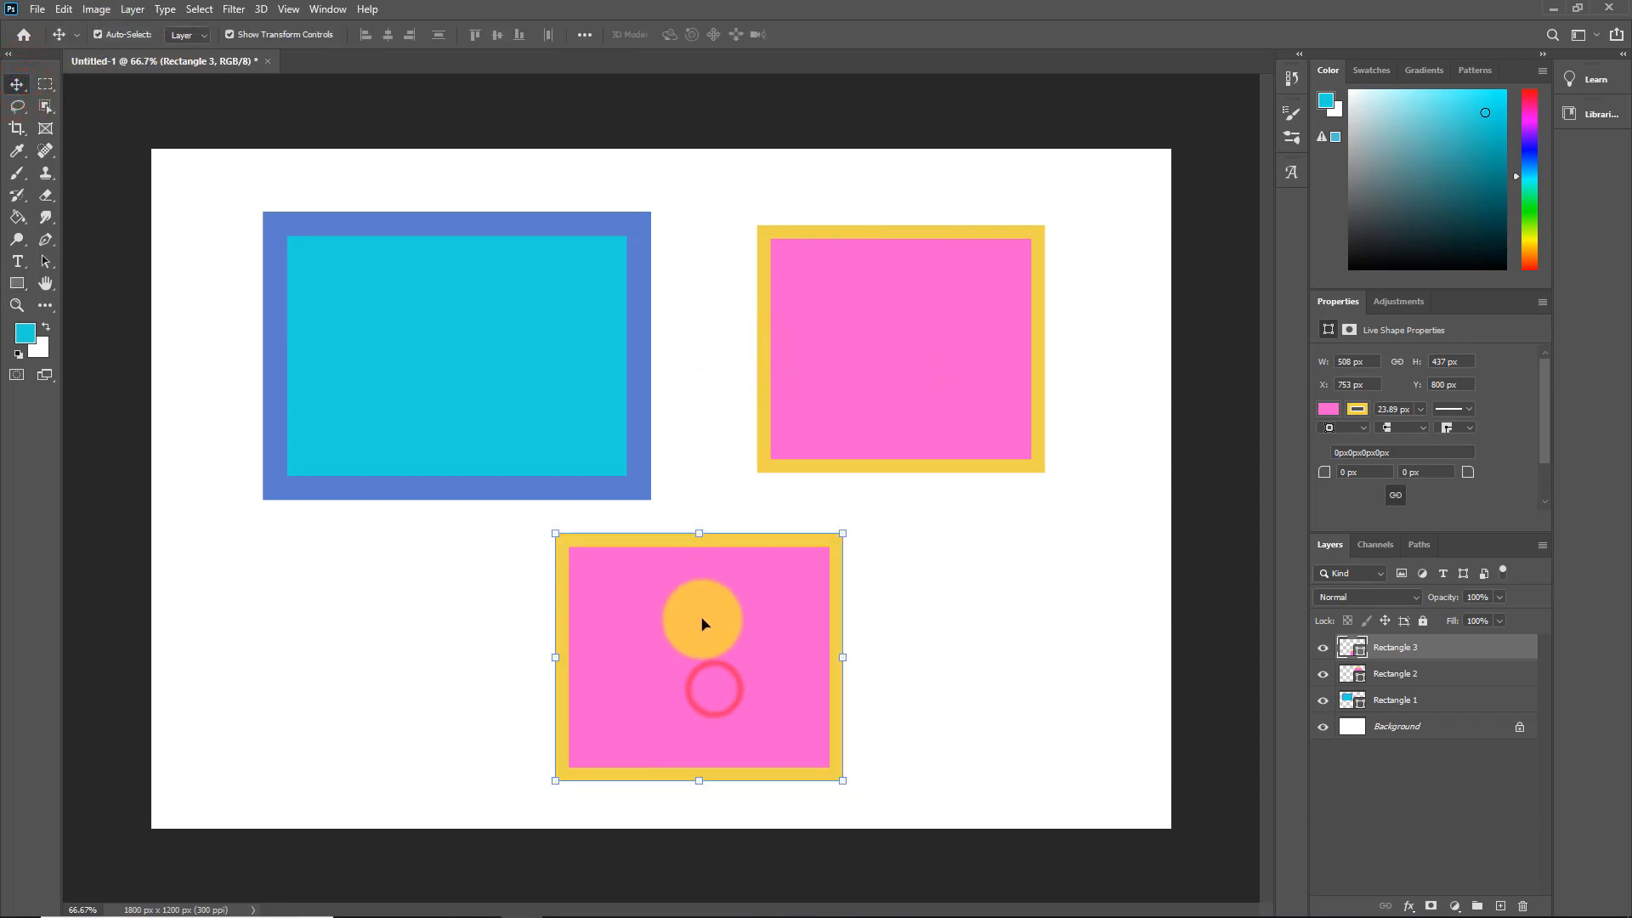
Step: Give the new rectangle a yellow fill and a magenta border
{"action": "left_click", "coordinate": [17, 283]}
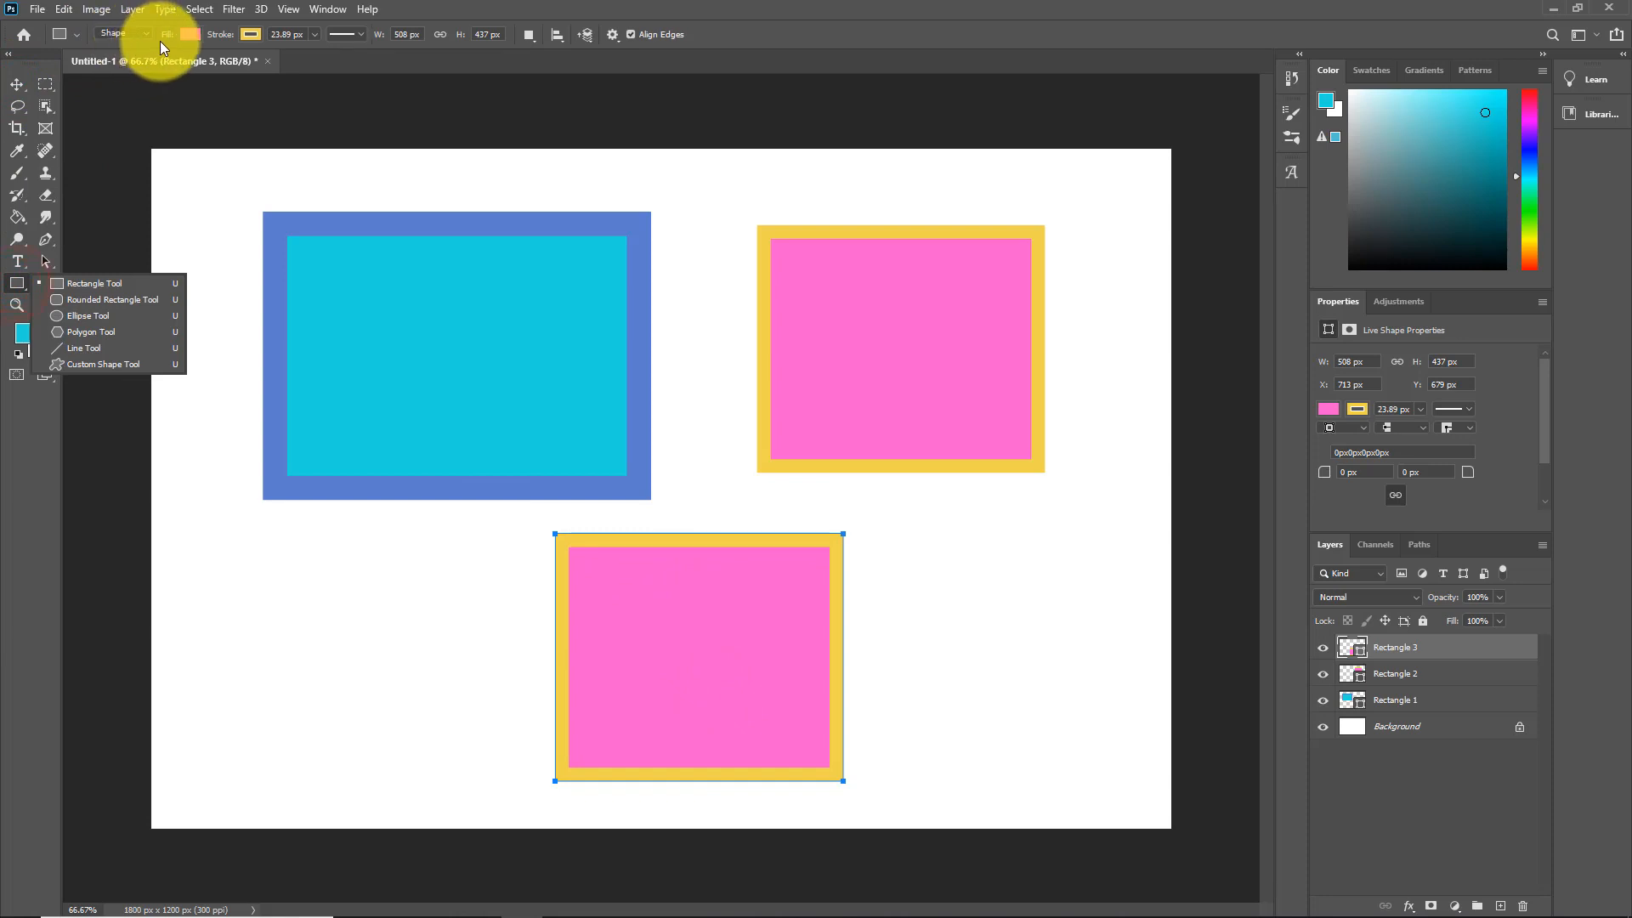
{"action": "left_click", "coordinate": [191, 36]}
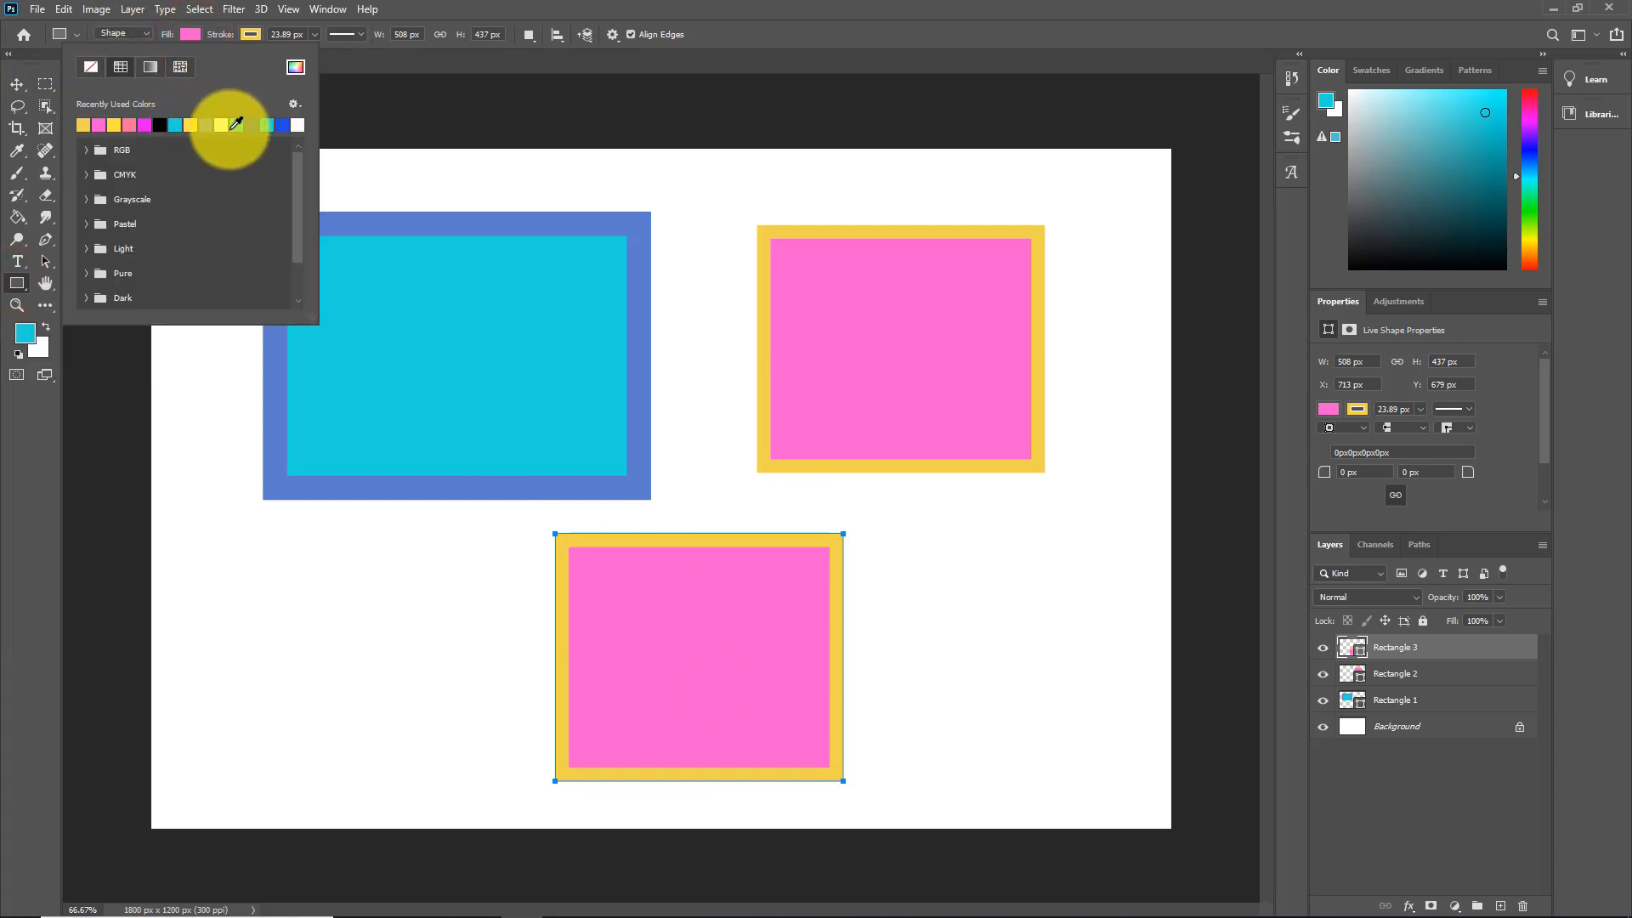
{"action": "left_click", "coordinate": [118, 124]}
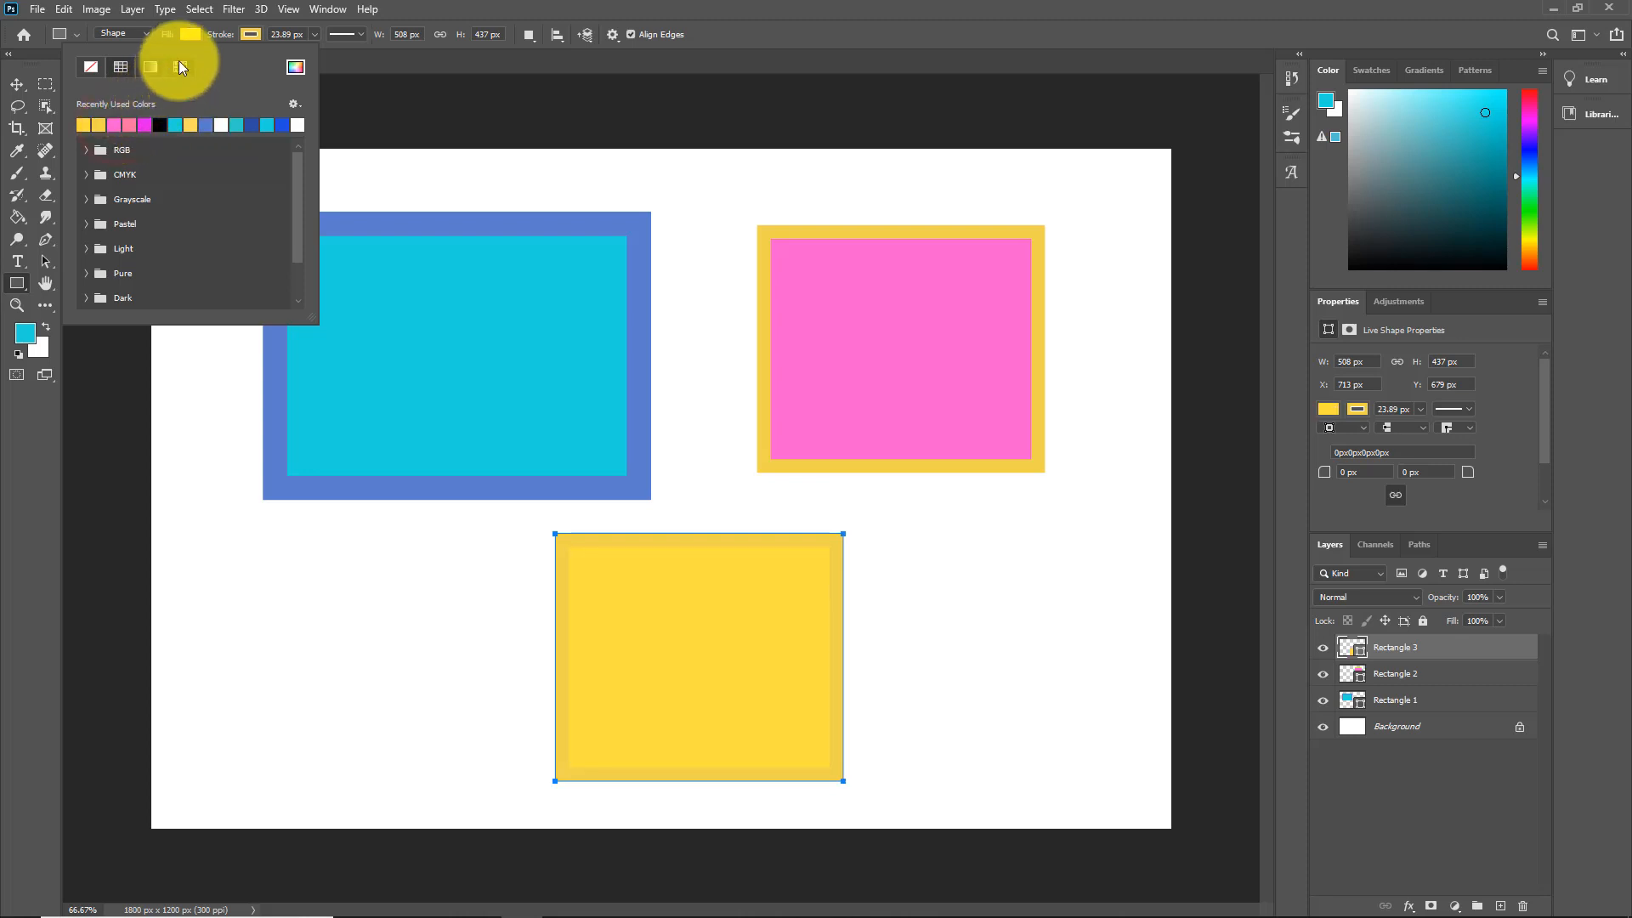
{"action": "left_click", "coordinate": [250, 34]}
{"action": "left_click", "coordinate": [205, 124]}
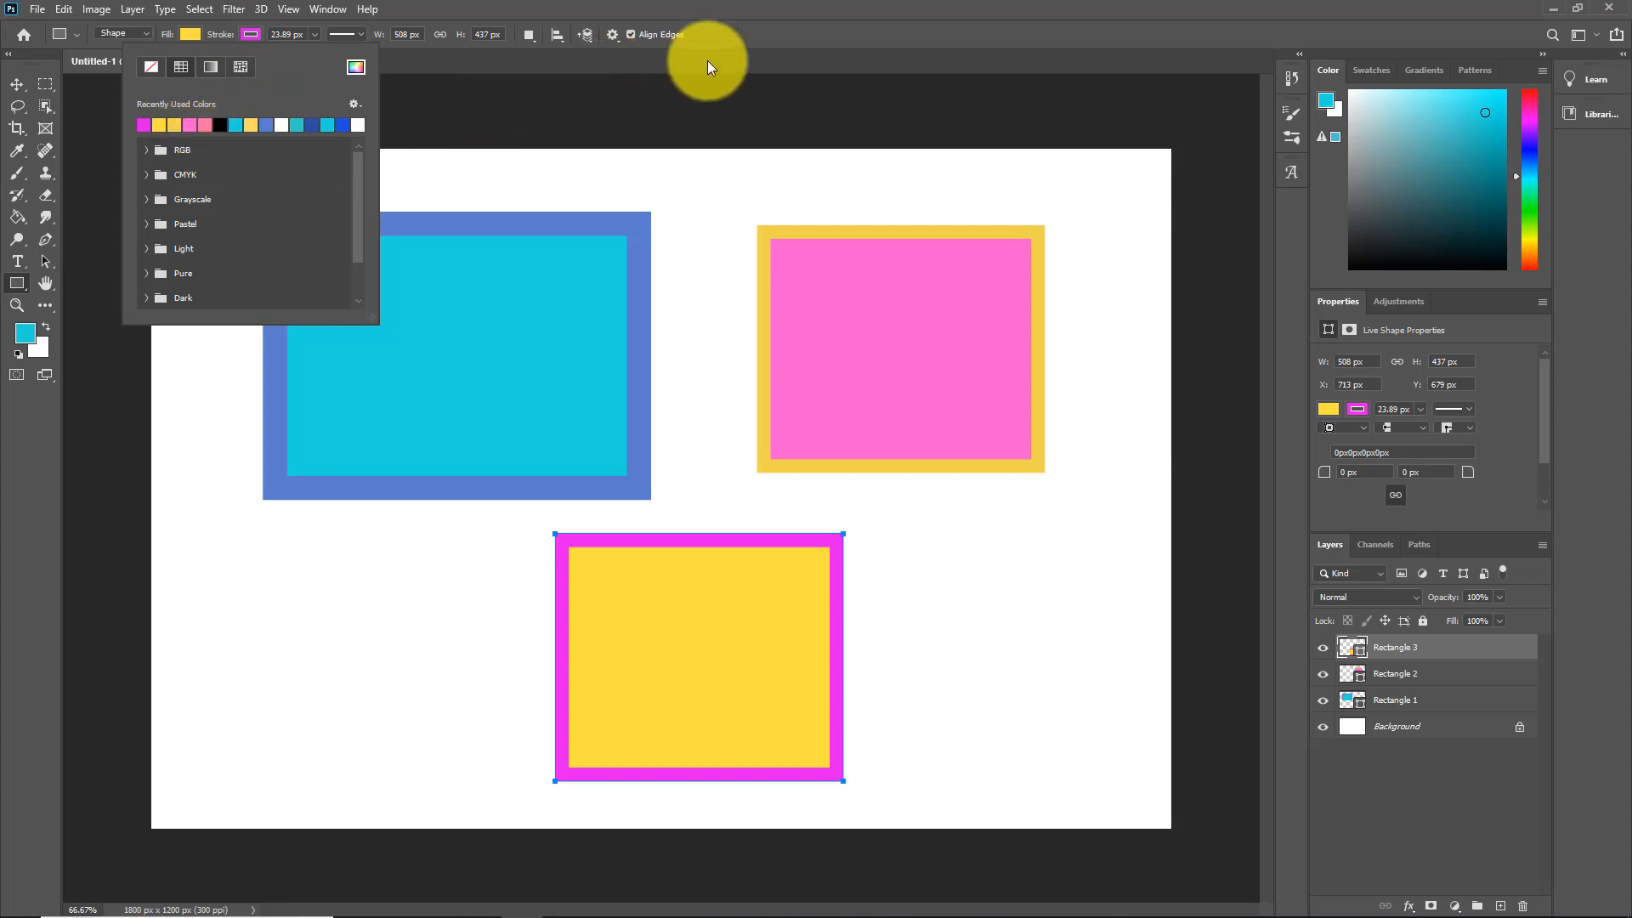
{"action": "left_click", "coordinate": [767, 37]}
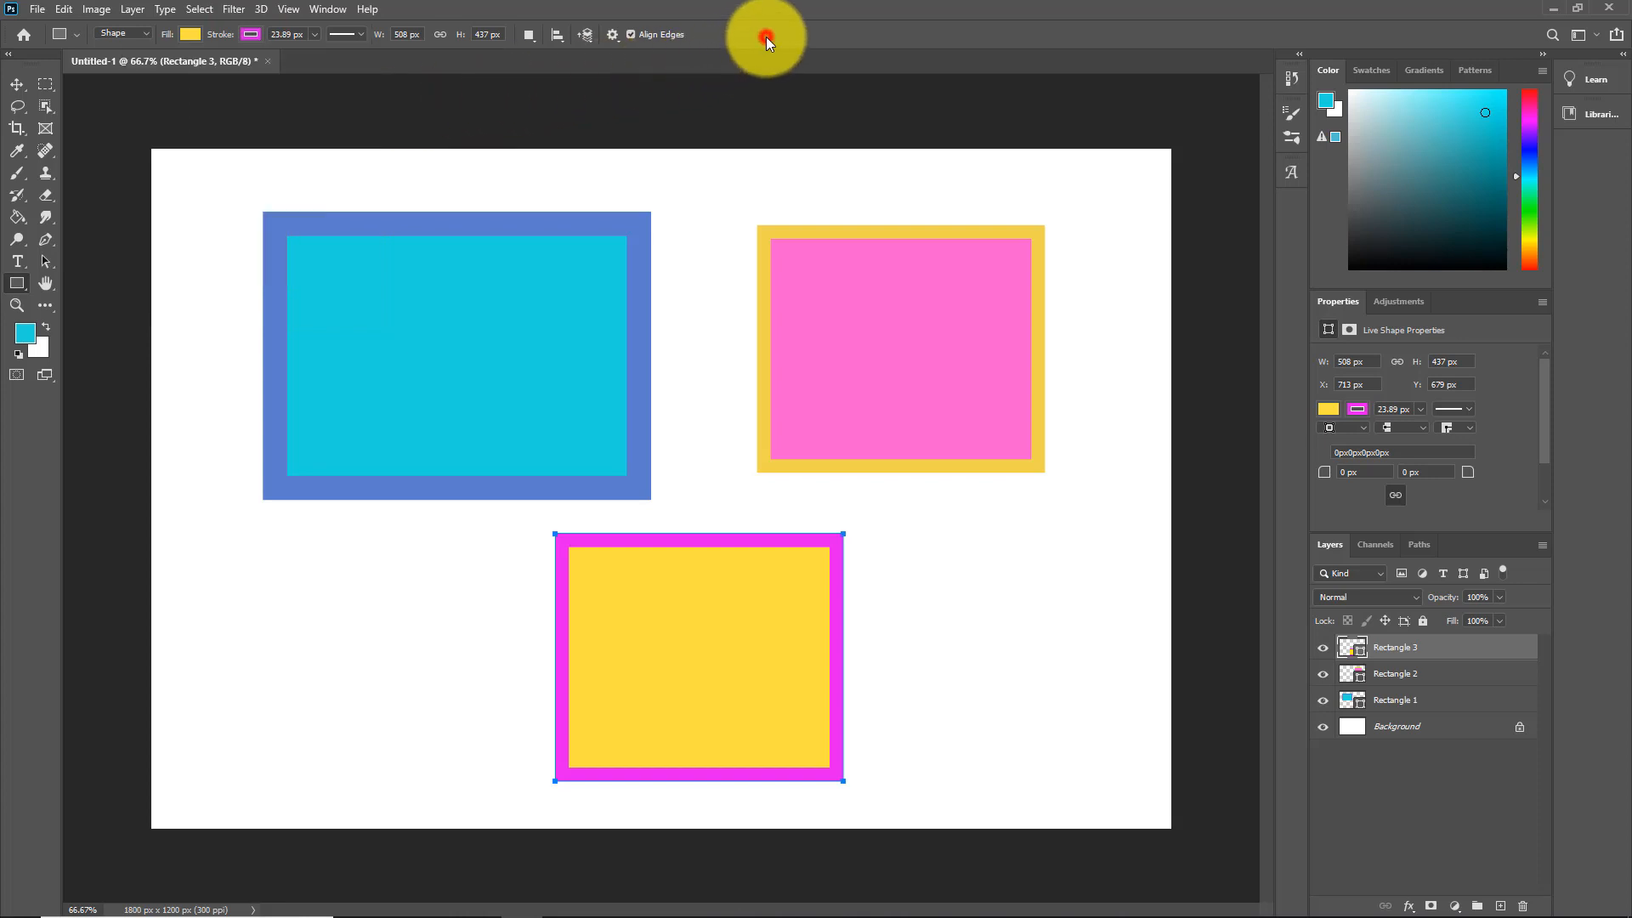
Step: Slightly shrink the blue and pink rectangles and enlarge the yellow one
{"action": "left_click", "coordinate": [17, 85]}
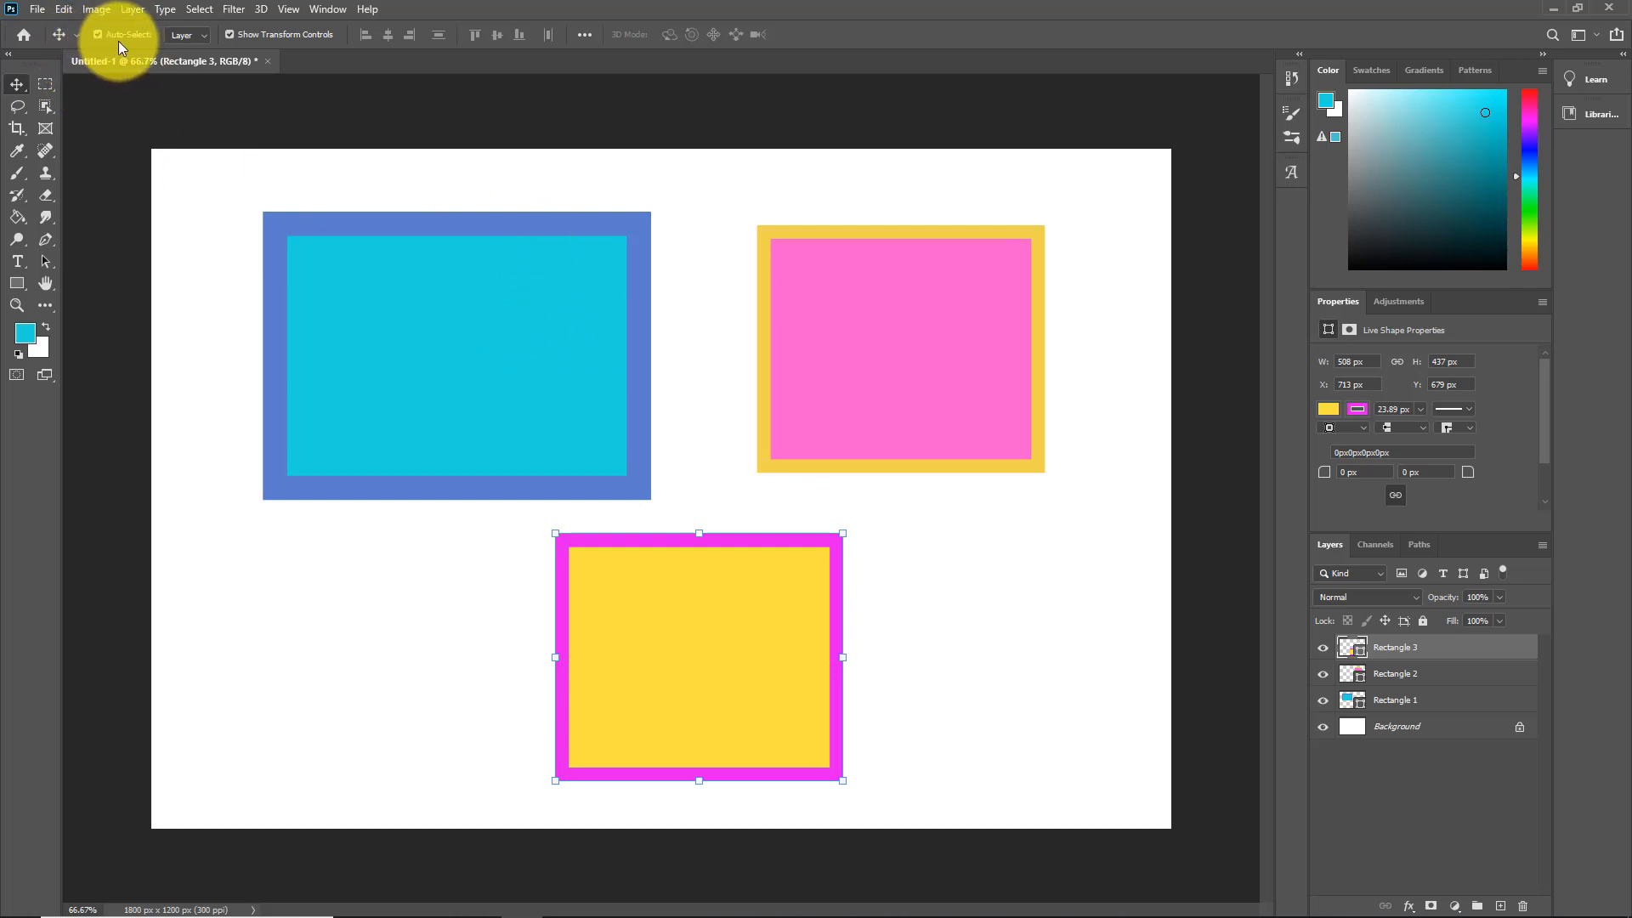
{"action": "left_click", "coordinate": [391, 236]}
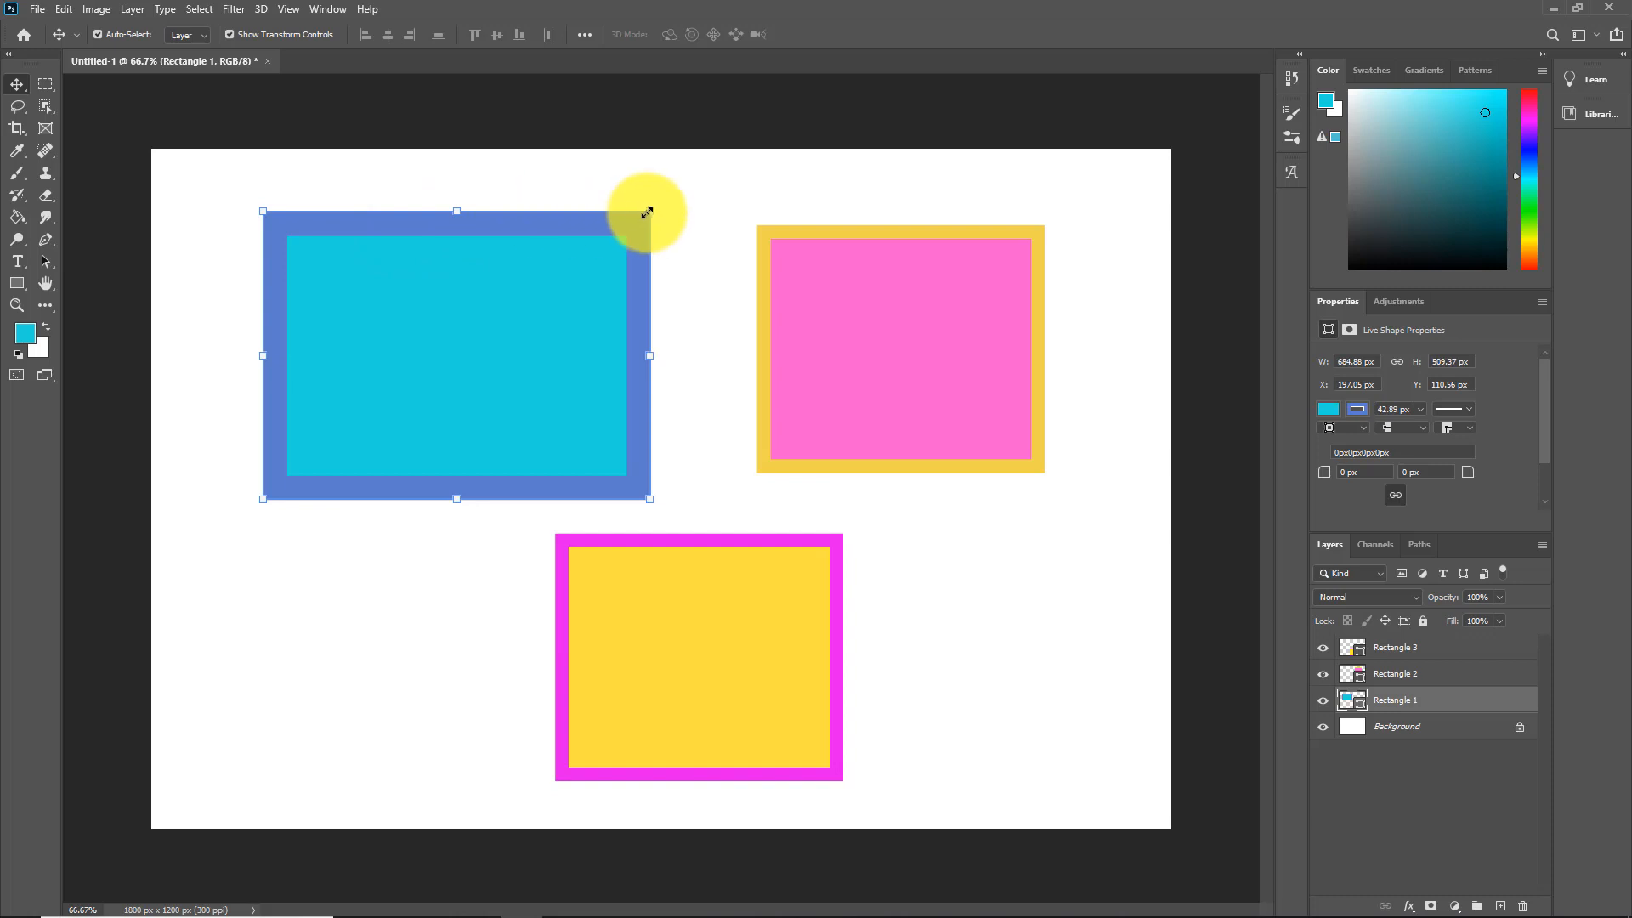
{"action": "mouse_move", "coordinate": [649, 212]}
{"action": "left_mouse_down"}
{"action": "mouse_move", "coordinate": [499, 281]}
{"action": "mouse_move", "coordinate": [644, 194]}
{"action": "left_mouse_up"}
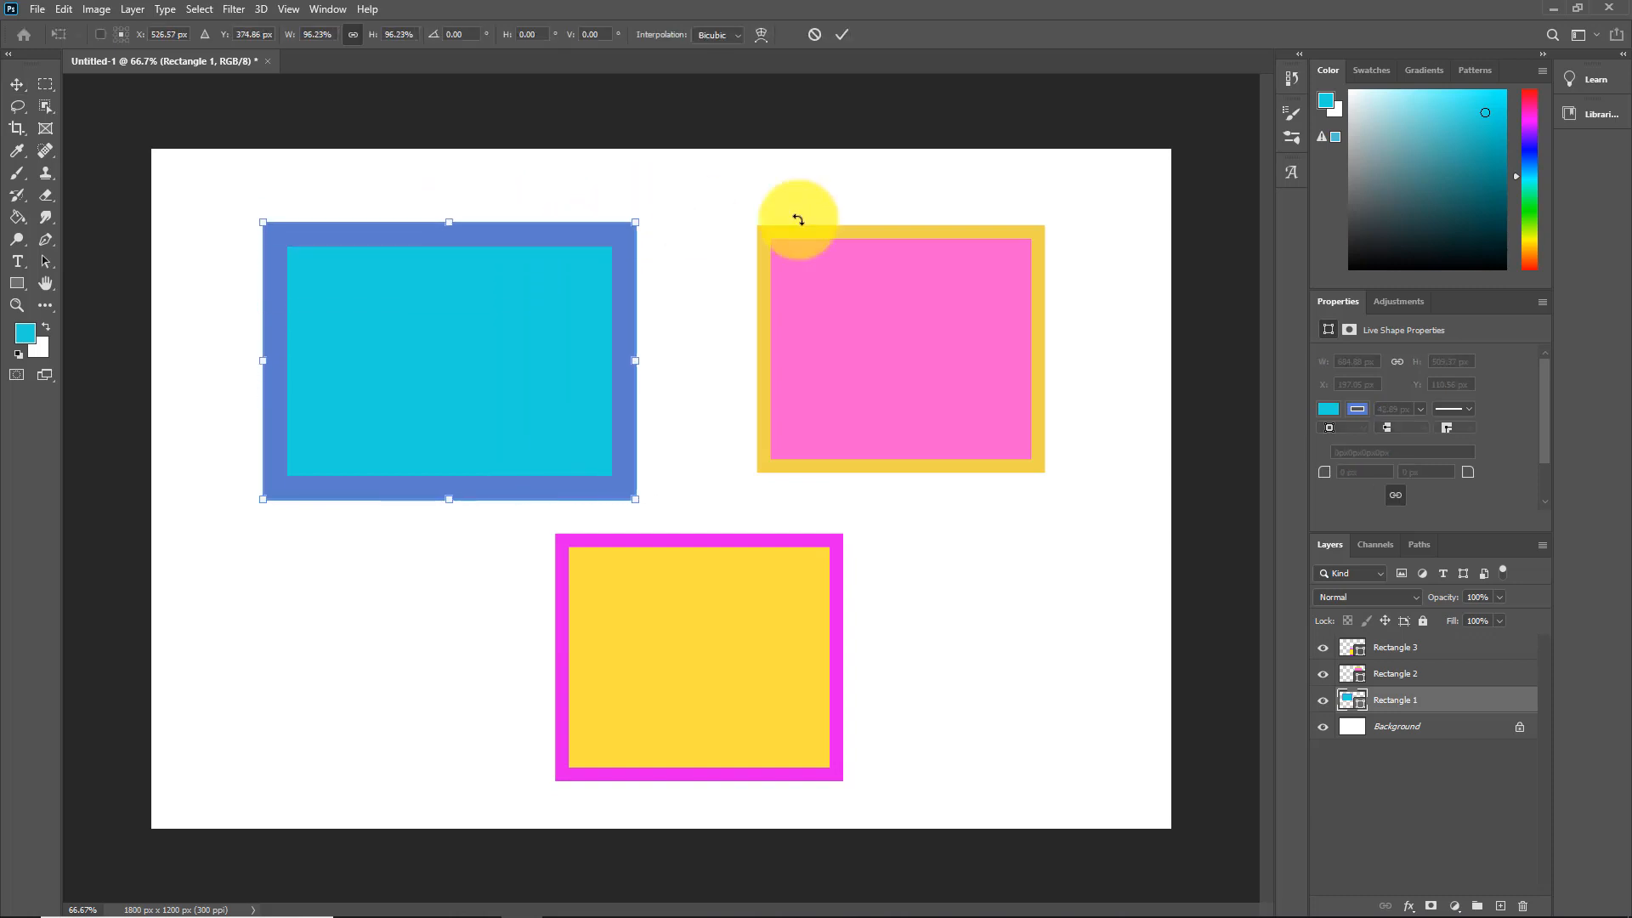
{"action": "left_click", "coordinate": [848, 231]}
{"action": "left_click", "coordinate": [846, 237]}
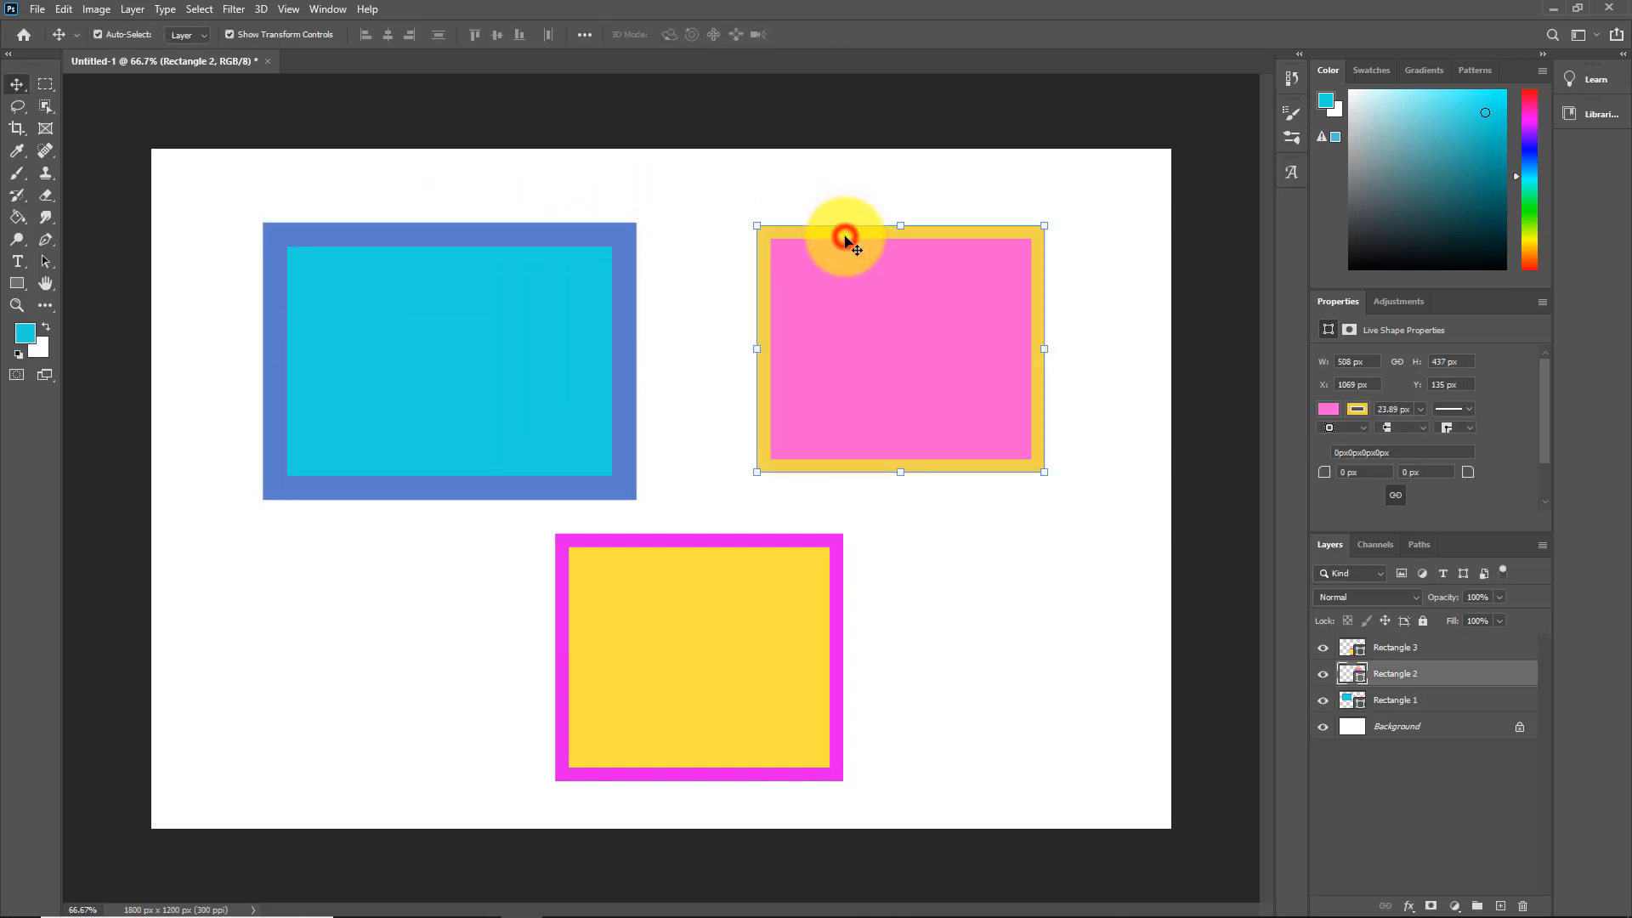
{"action": "left_click_drag", "start_coordinate": [1039, 229], "coordinate": [1083, 252]}
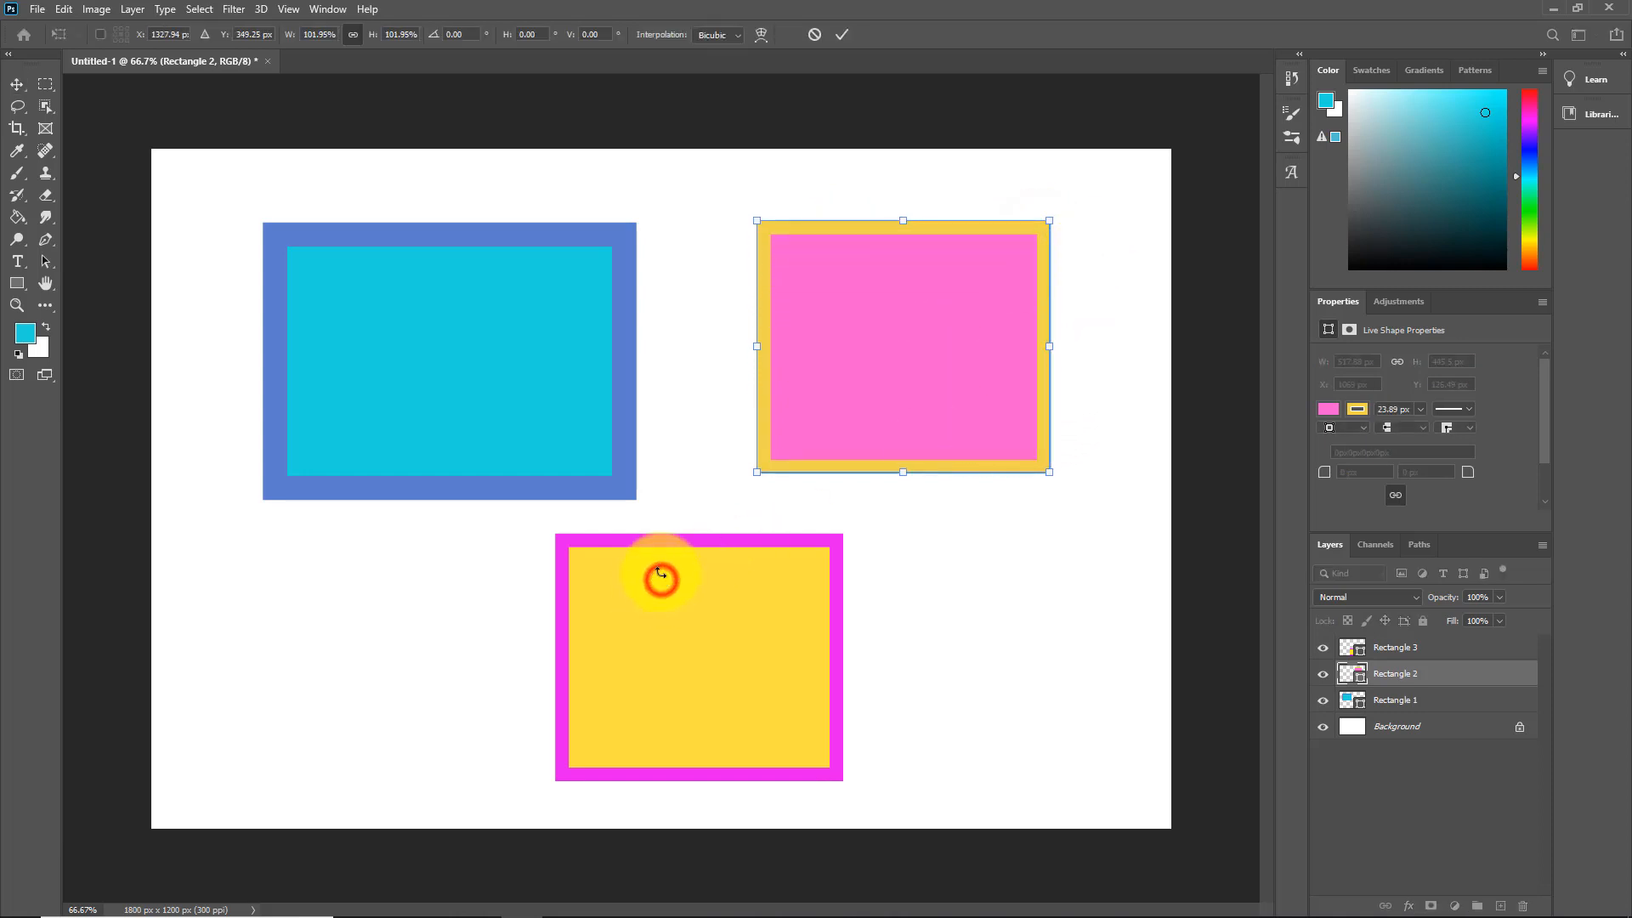
{"action": "left_click", "coordinate": [839, 719]}
{"action": "left_click", "coordinate": [799, 689]}
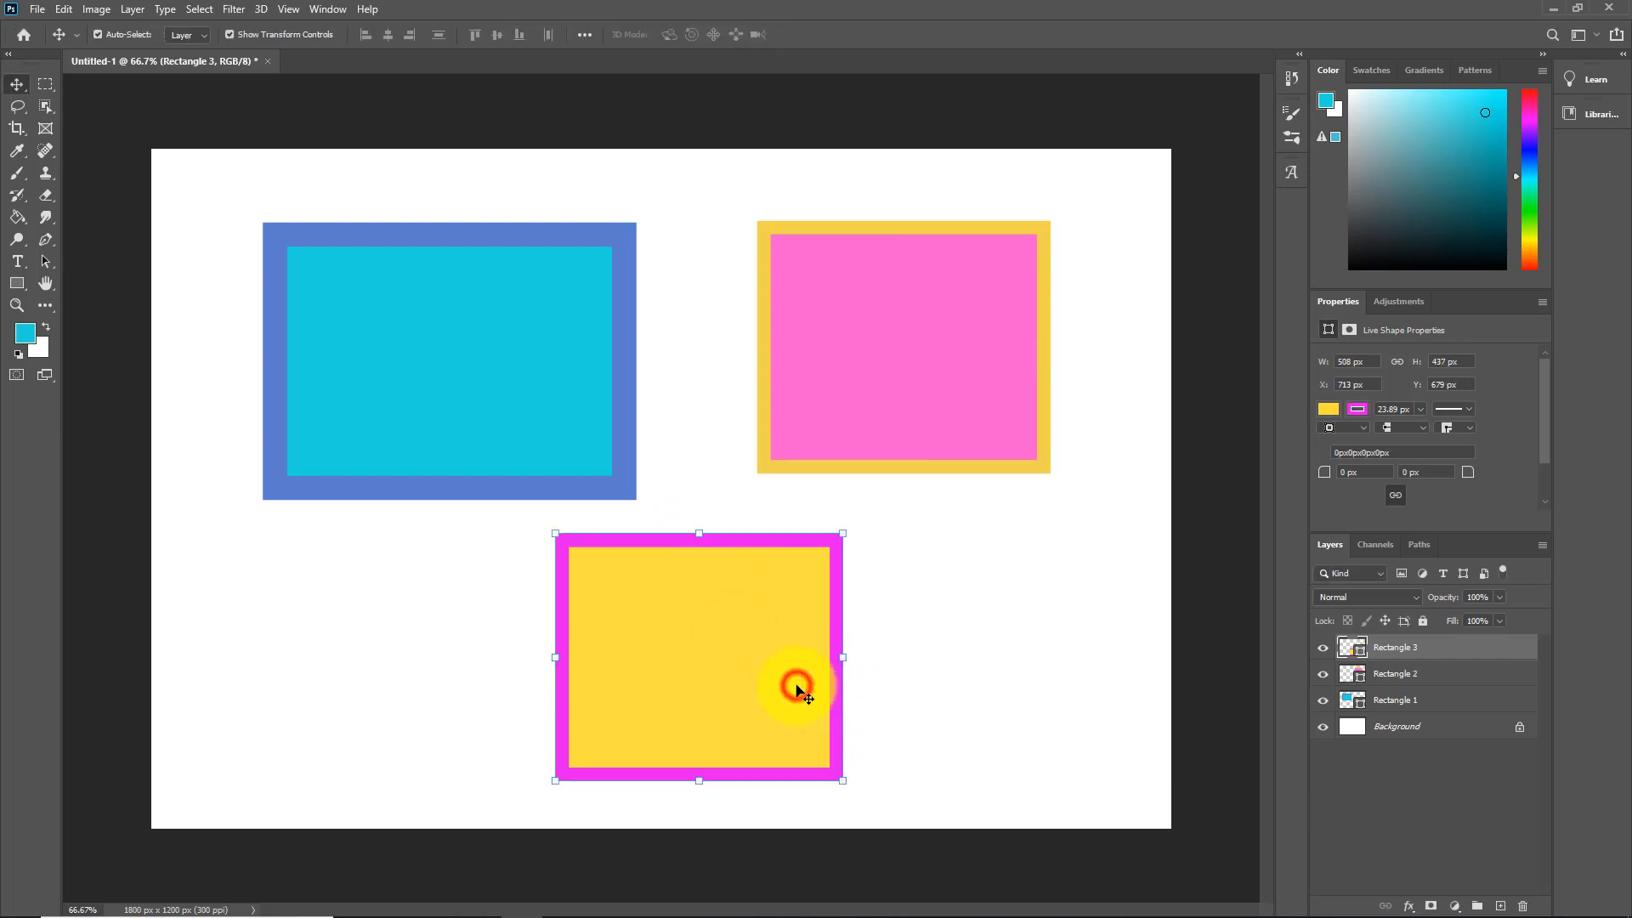
{"action": "mouse_move", "coordinate": [698, 534]}
{"action": "left_mouse_down"}
{"action": "mouse_move", "coordinate": [692, 655]}
{"action": "mouse_move", "coordinate": [713, 508]}
{"action": "left_mouse_up"}
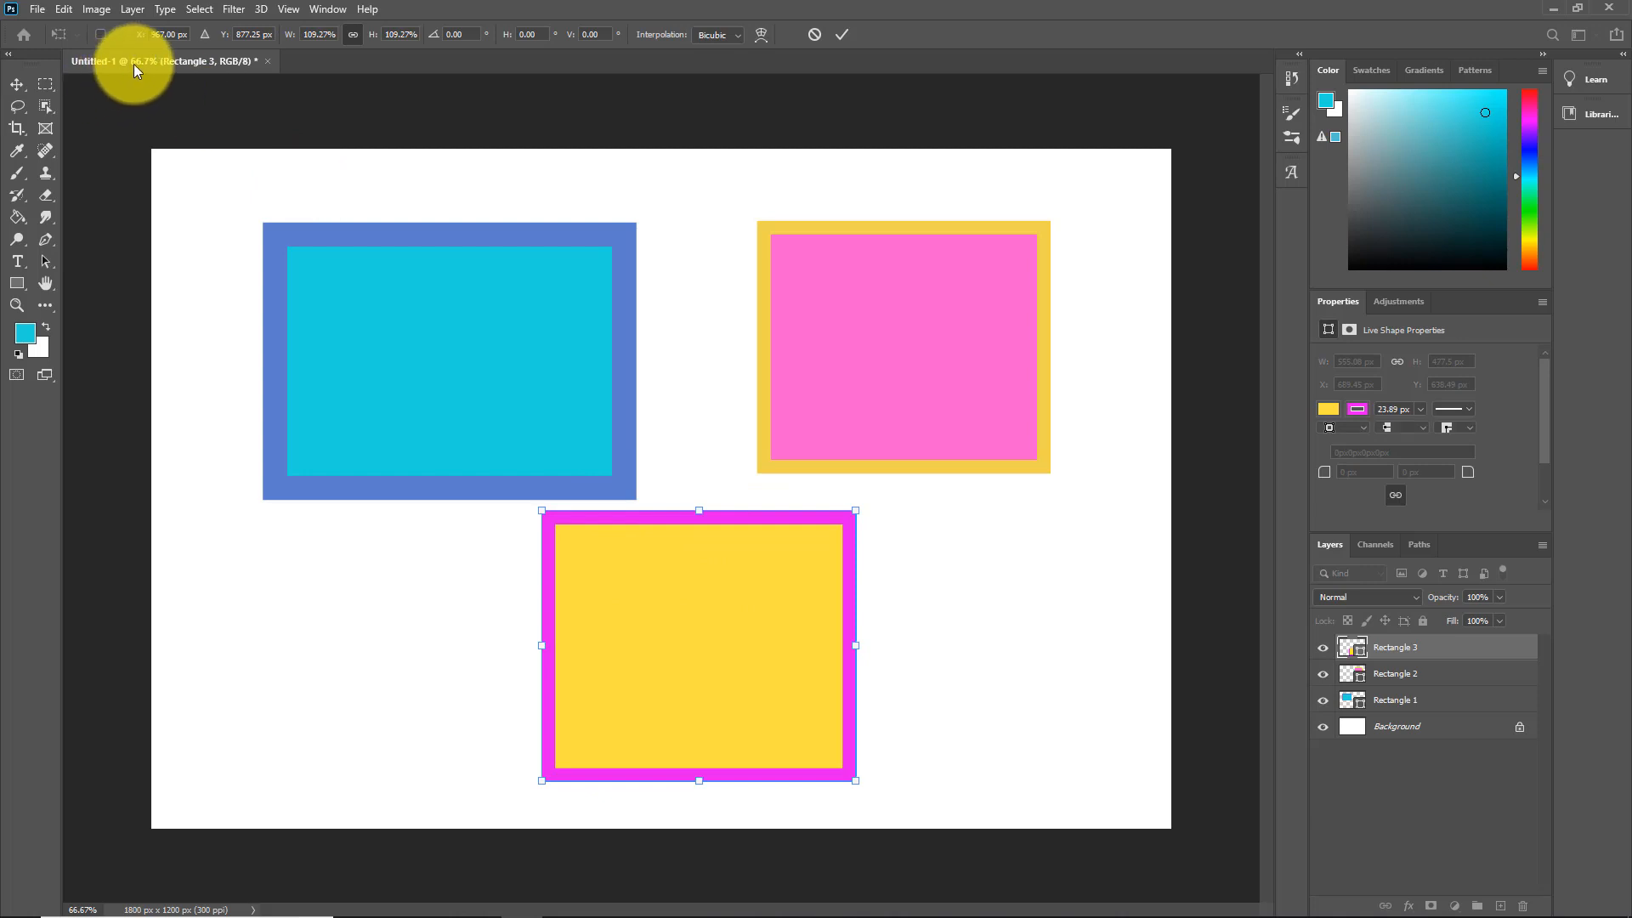
{"action": "left_click", "coordinate": [17, 83]}
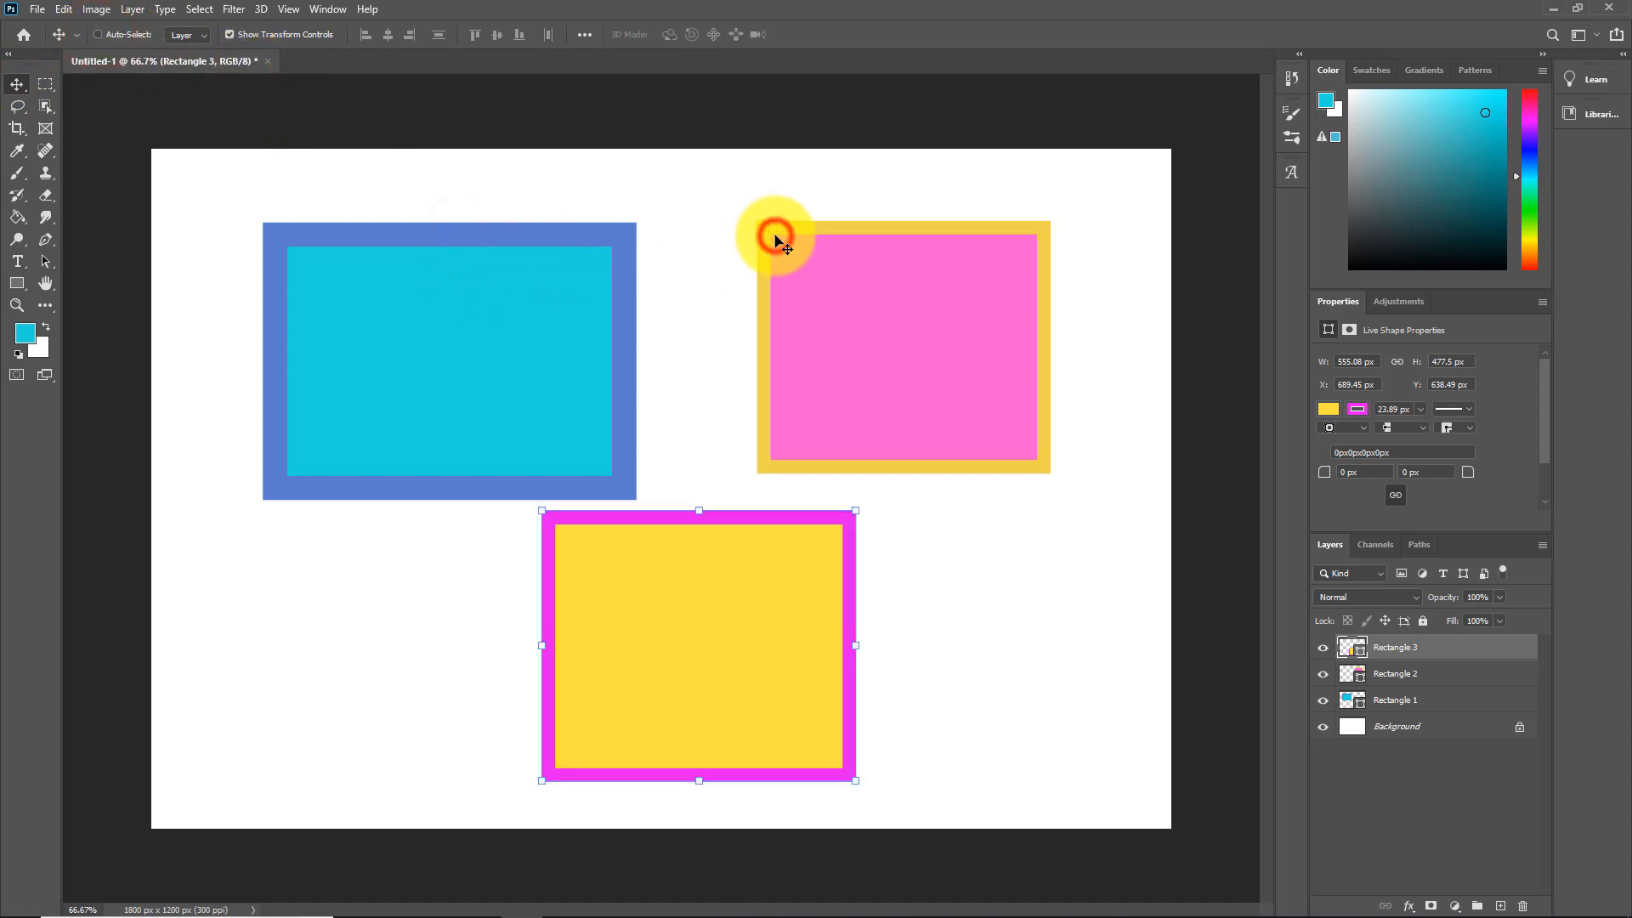
Step: Fine-tune the pink and blue rectangles, leaving Rectangle 1 about 667 × 497 px at X 197, Y 127
{"action": "left_click", "coordinate": [502, 236]}
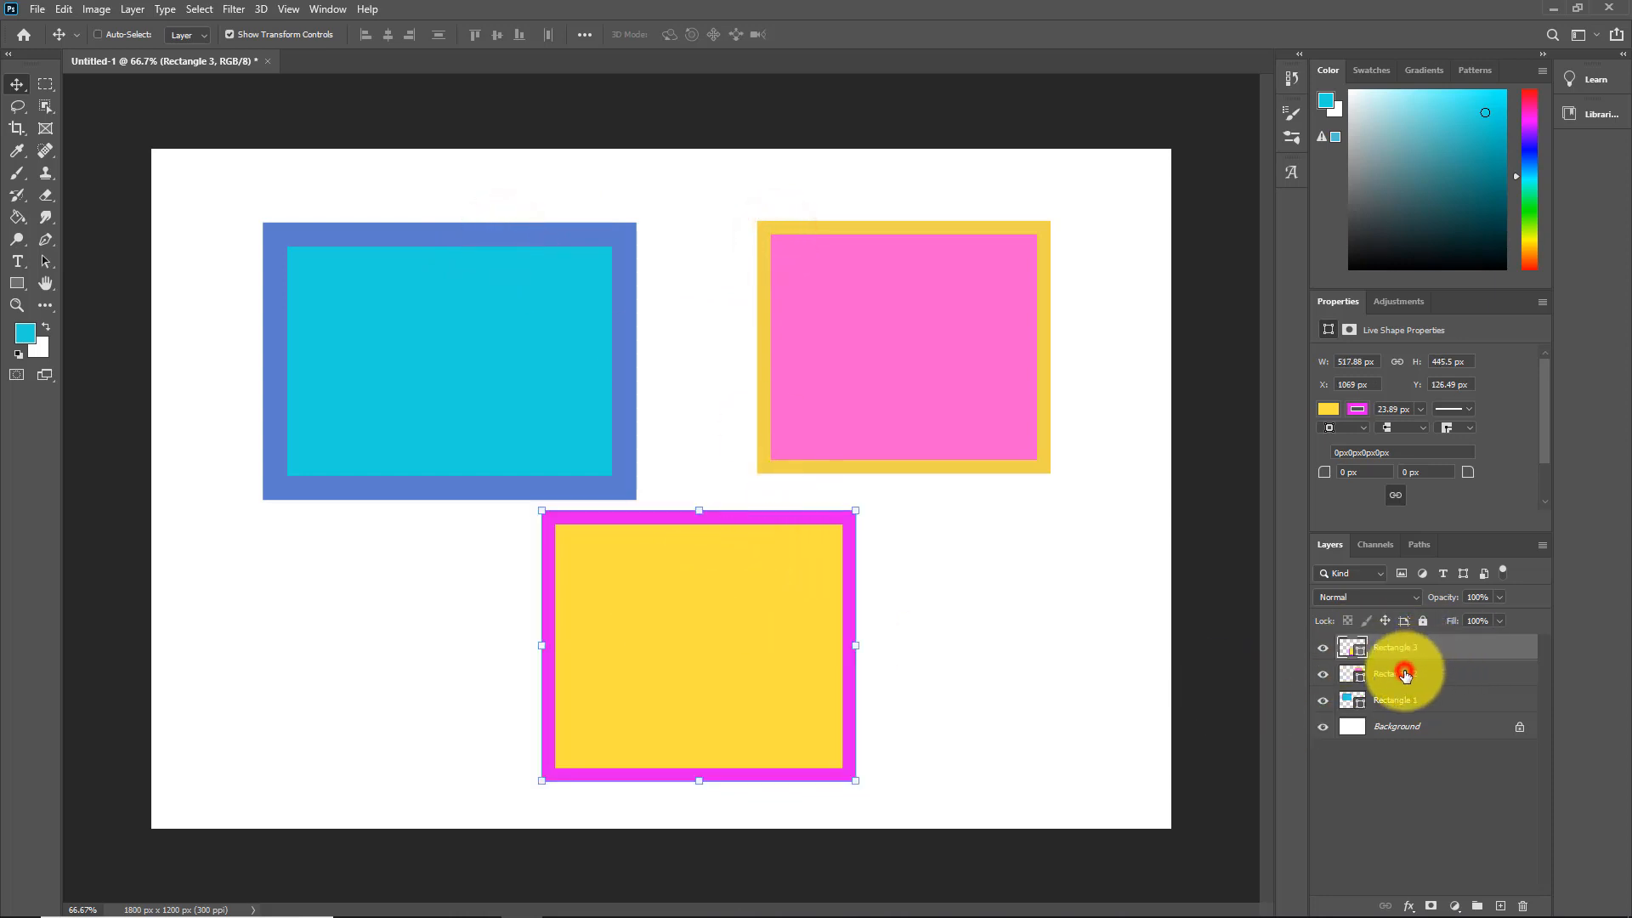
{"action": "left_click", "coordinate": [1404, 674]}
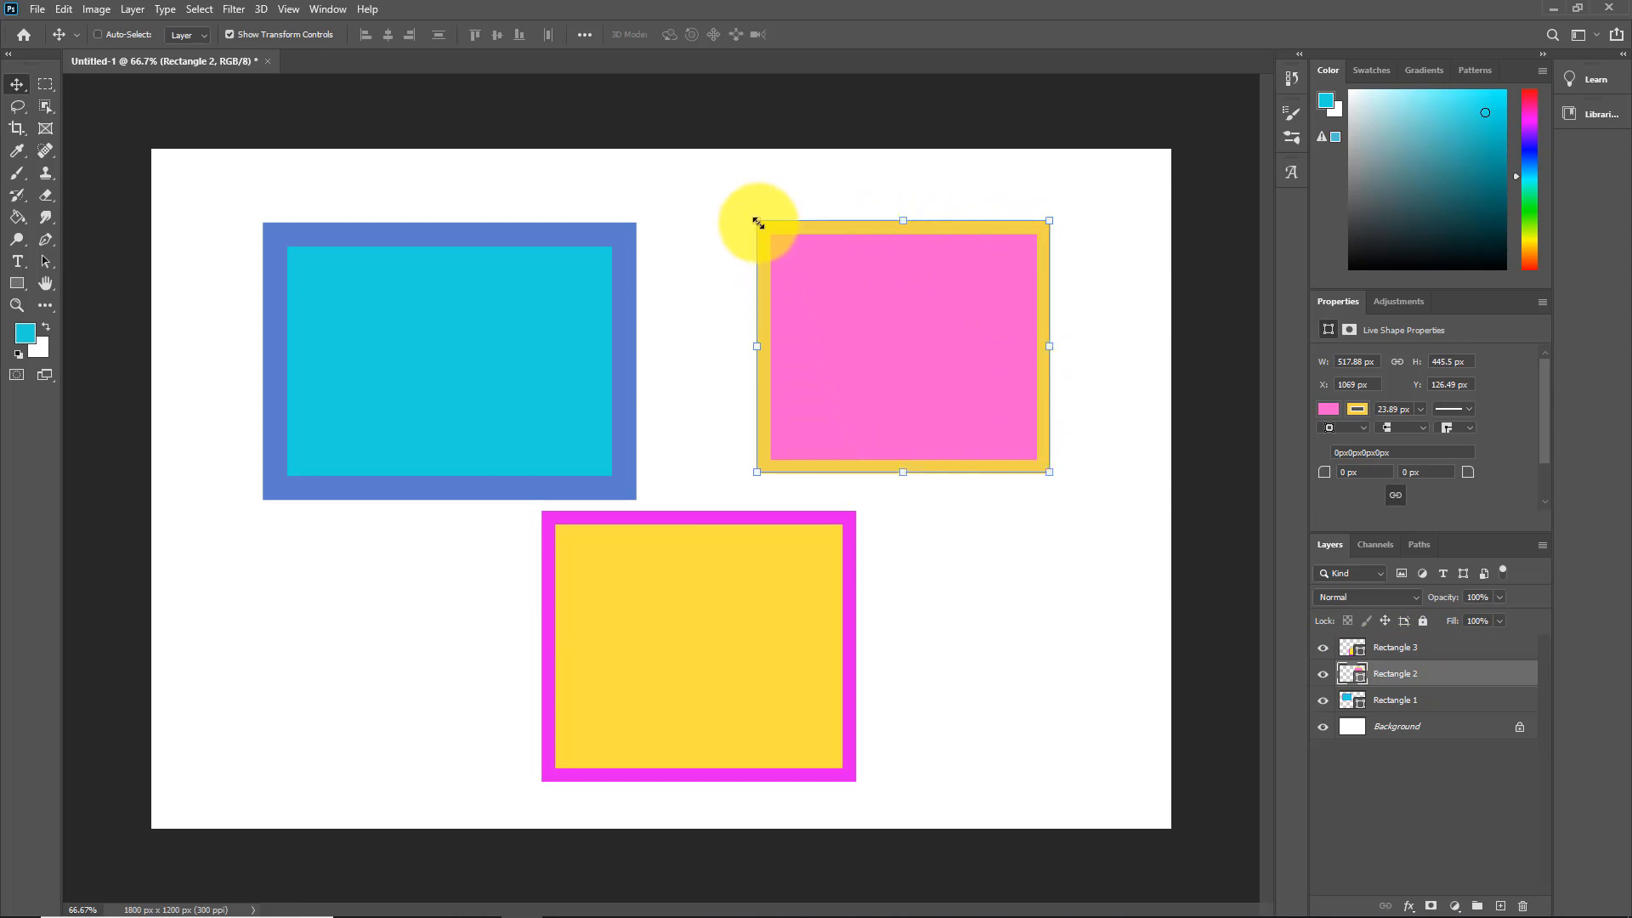
{"action": "mouse_move", "coordinate": [756, 220]}
{"action": "left_mouse_down"}
{"action": "mouse_move", "coordinate": [834, 273]}
{"action": "mouse_move", "coordinate": [739, 229]}
{"action": "mouse_move", "coordinate": [749, 215]}
{"action": "left_mouse_up"}
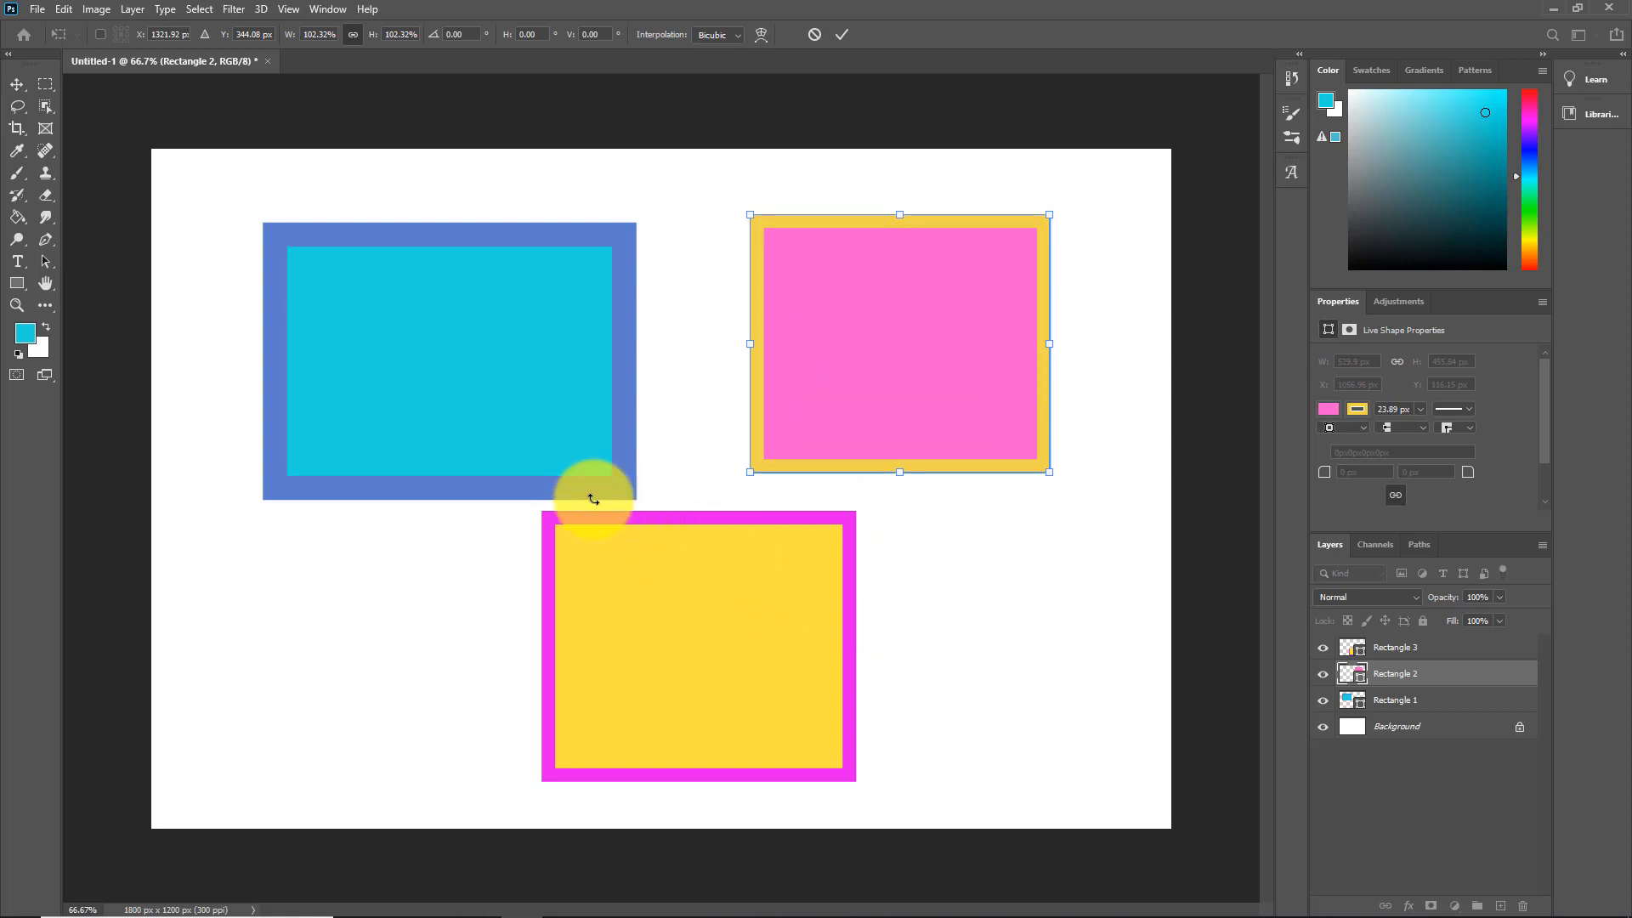
{"action": "left_click", "coordinate": [463, 297]}
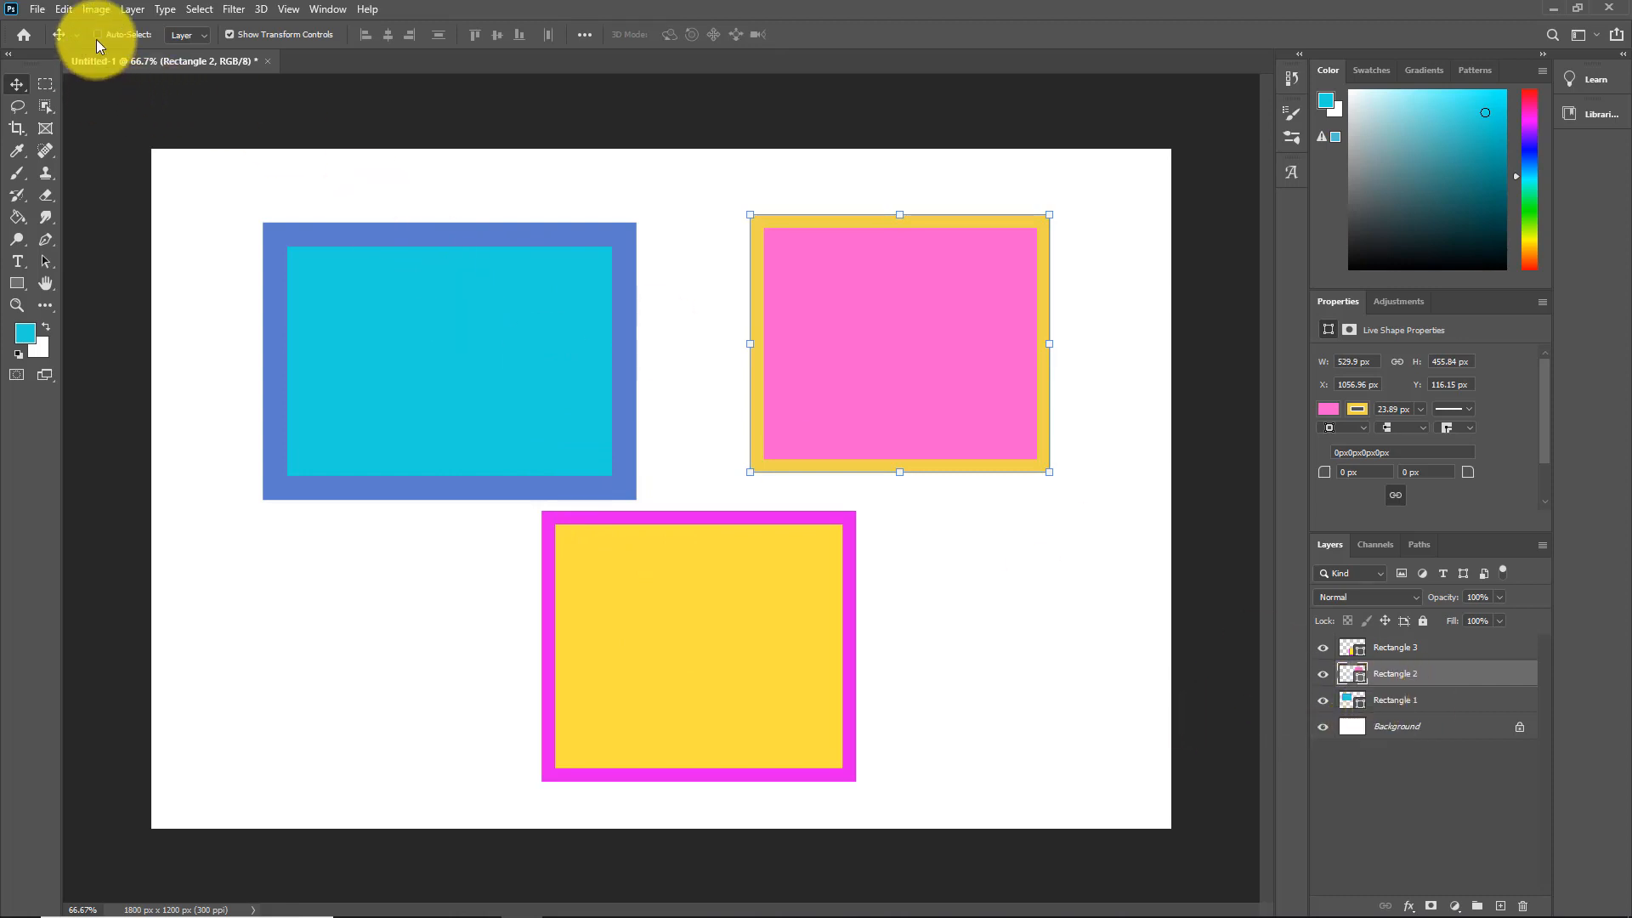
{"action": "left_click", "coordinate": [1398, 700]}
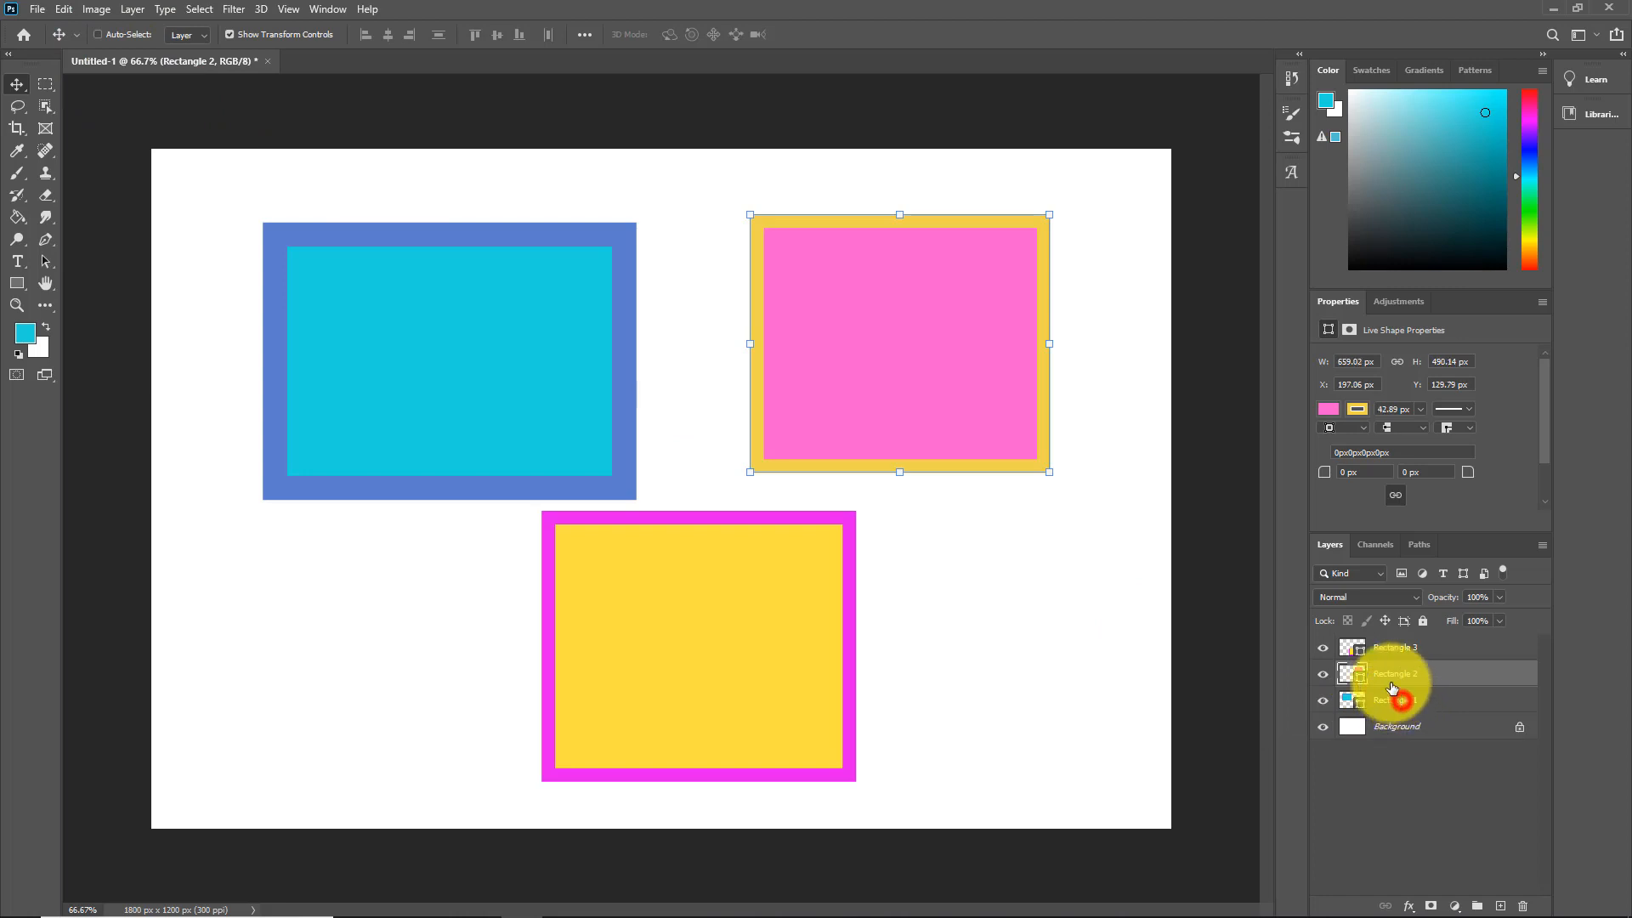
{"action": "mouse_move", "coordinate": [635, 358]}
{"action": "left_mouse_down"}
{"action": "mouse_move", "coordinate": [456, 328]}
{"action": "mouse_move", "coordinate": [639, 348]}
{"action": "left_mouse_up"}
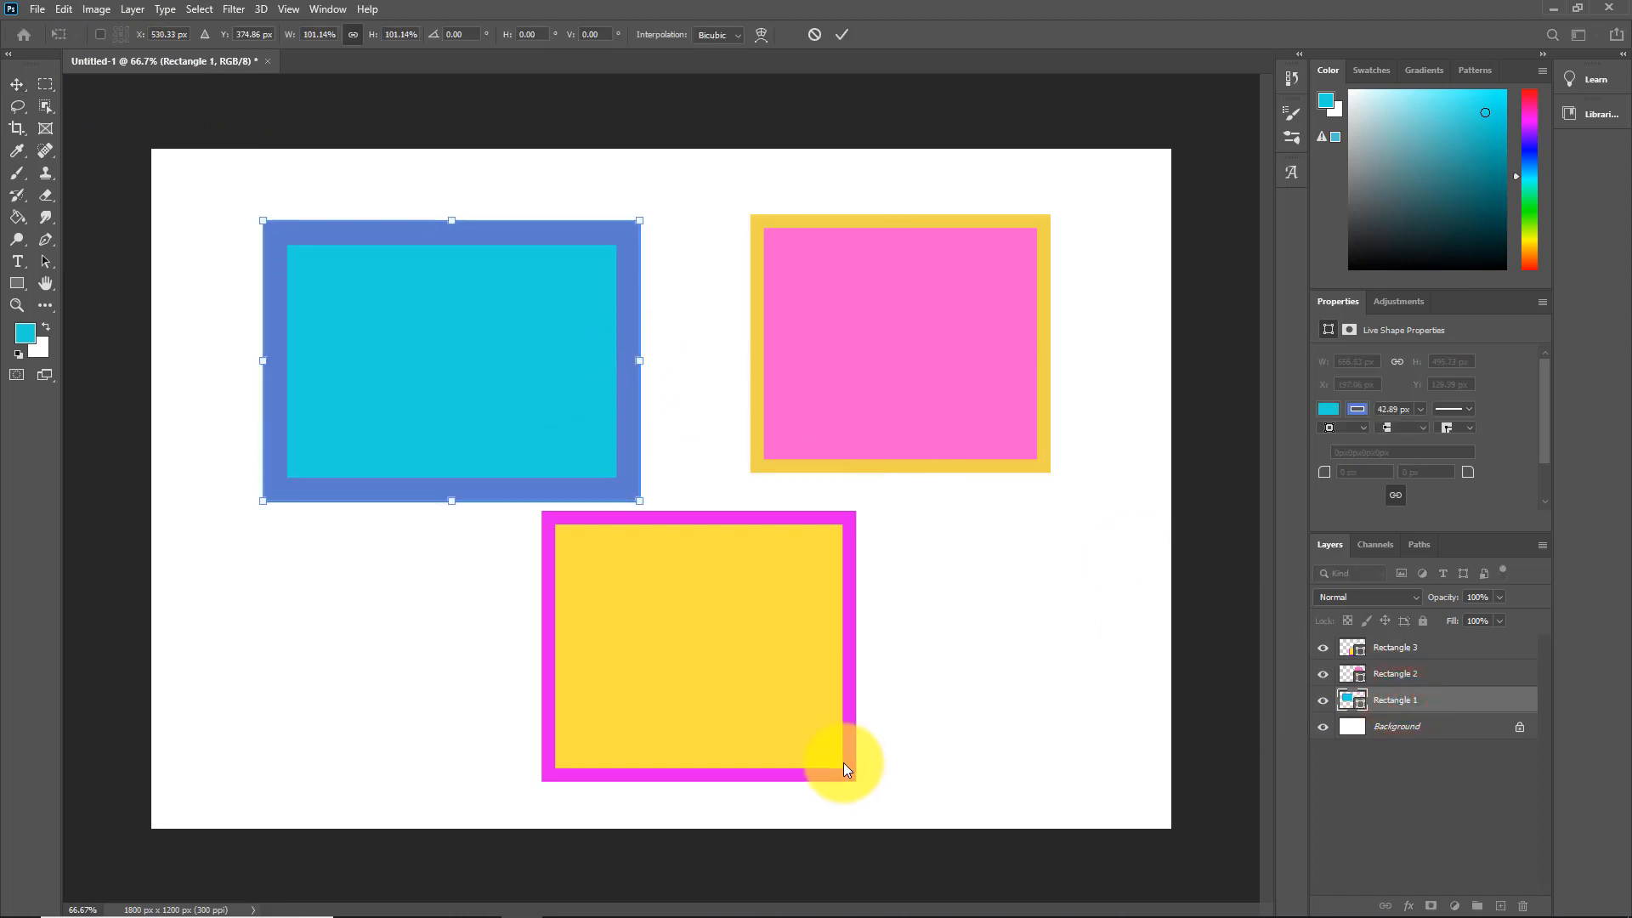
{"action": "left_click", "coordinate": [844, 765]}
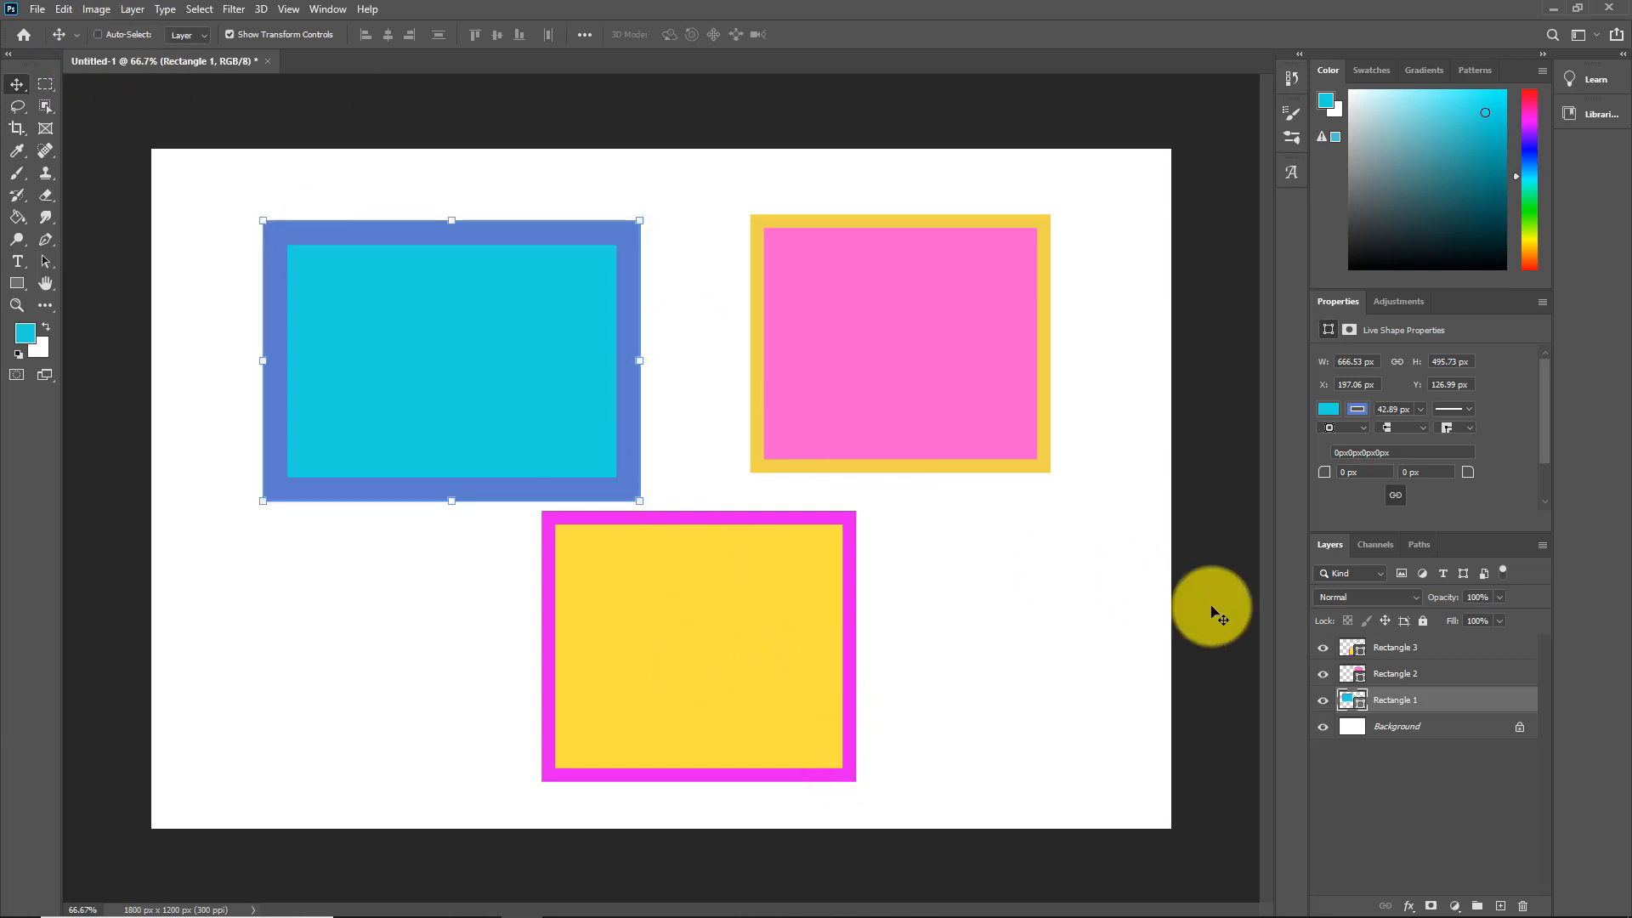
{"action": "left_click", "coordinate": [1399, 648]}
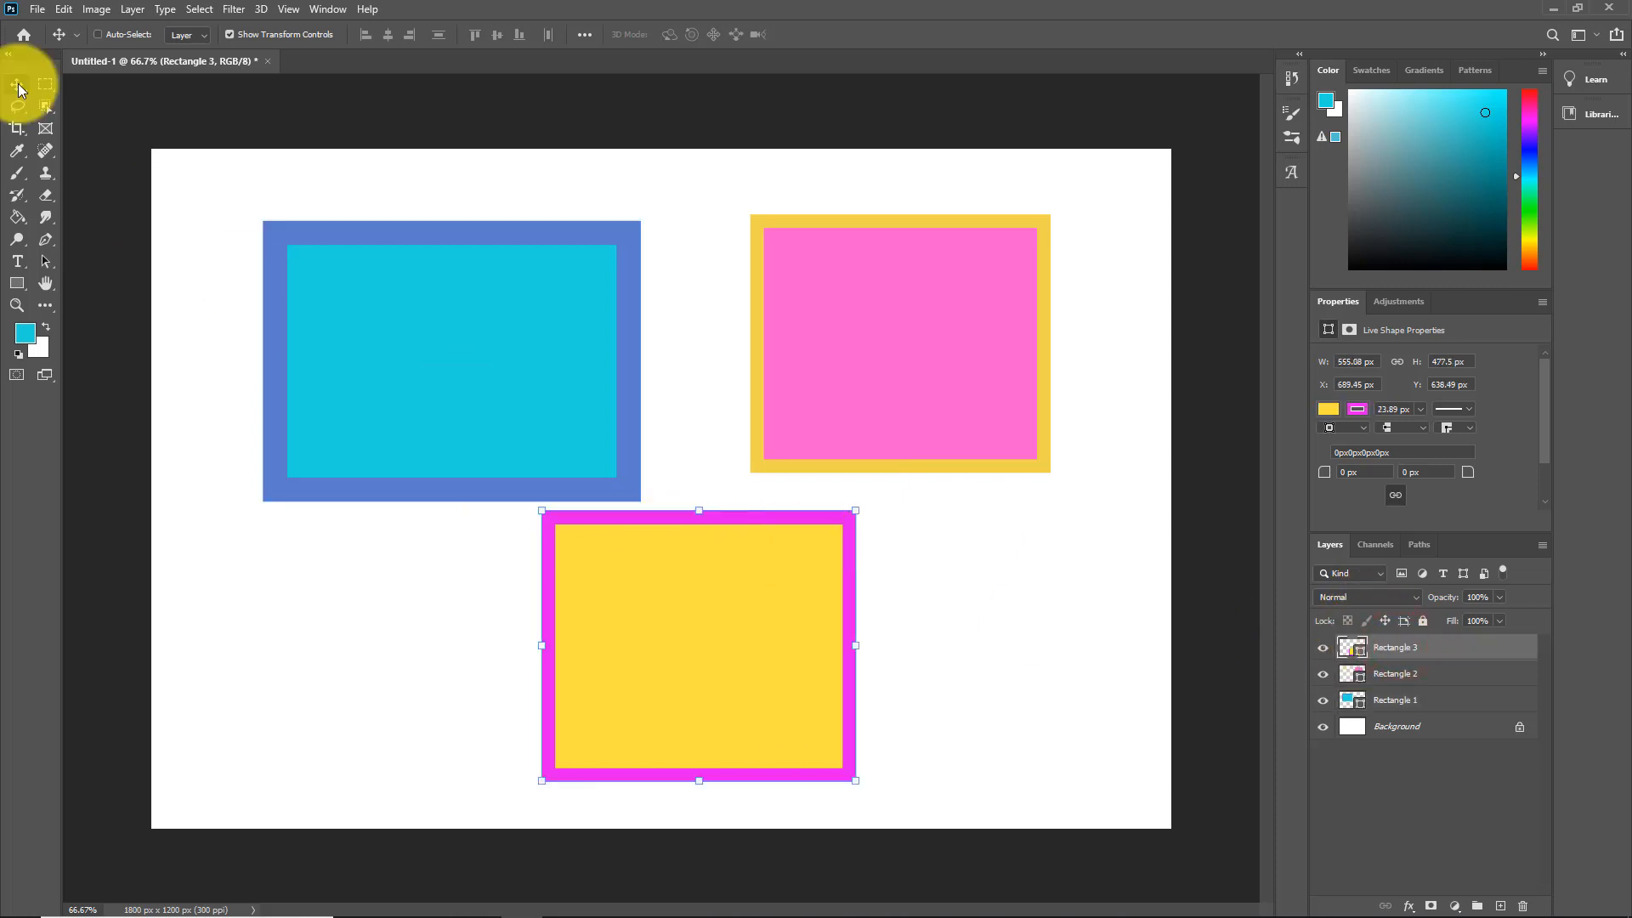
Step: With Auto-Select on, drag yellow/magenta to the top, pink beneath it, and cyan toward the bottom
{"action": "left_click", "coordinate": [100, 34]}
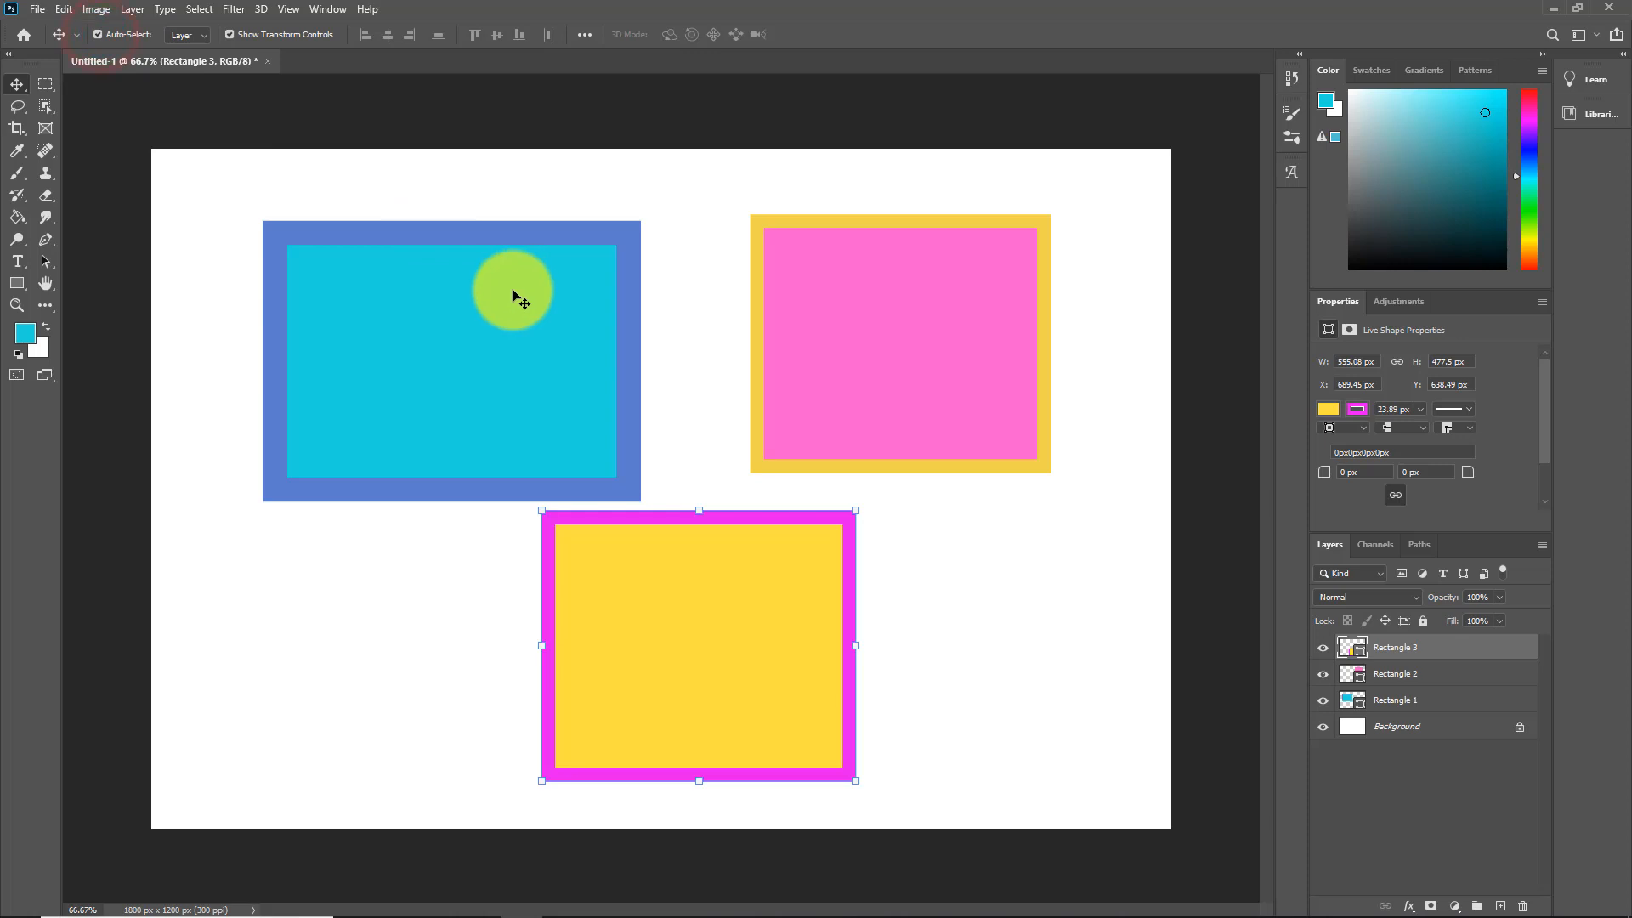
{"action": "left_click", "coordinate": [514, 298]}
{"action": "left_click", "coordinate": [909, 311]}
{"action": "left_click", "coordinate": [775, 599]}
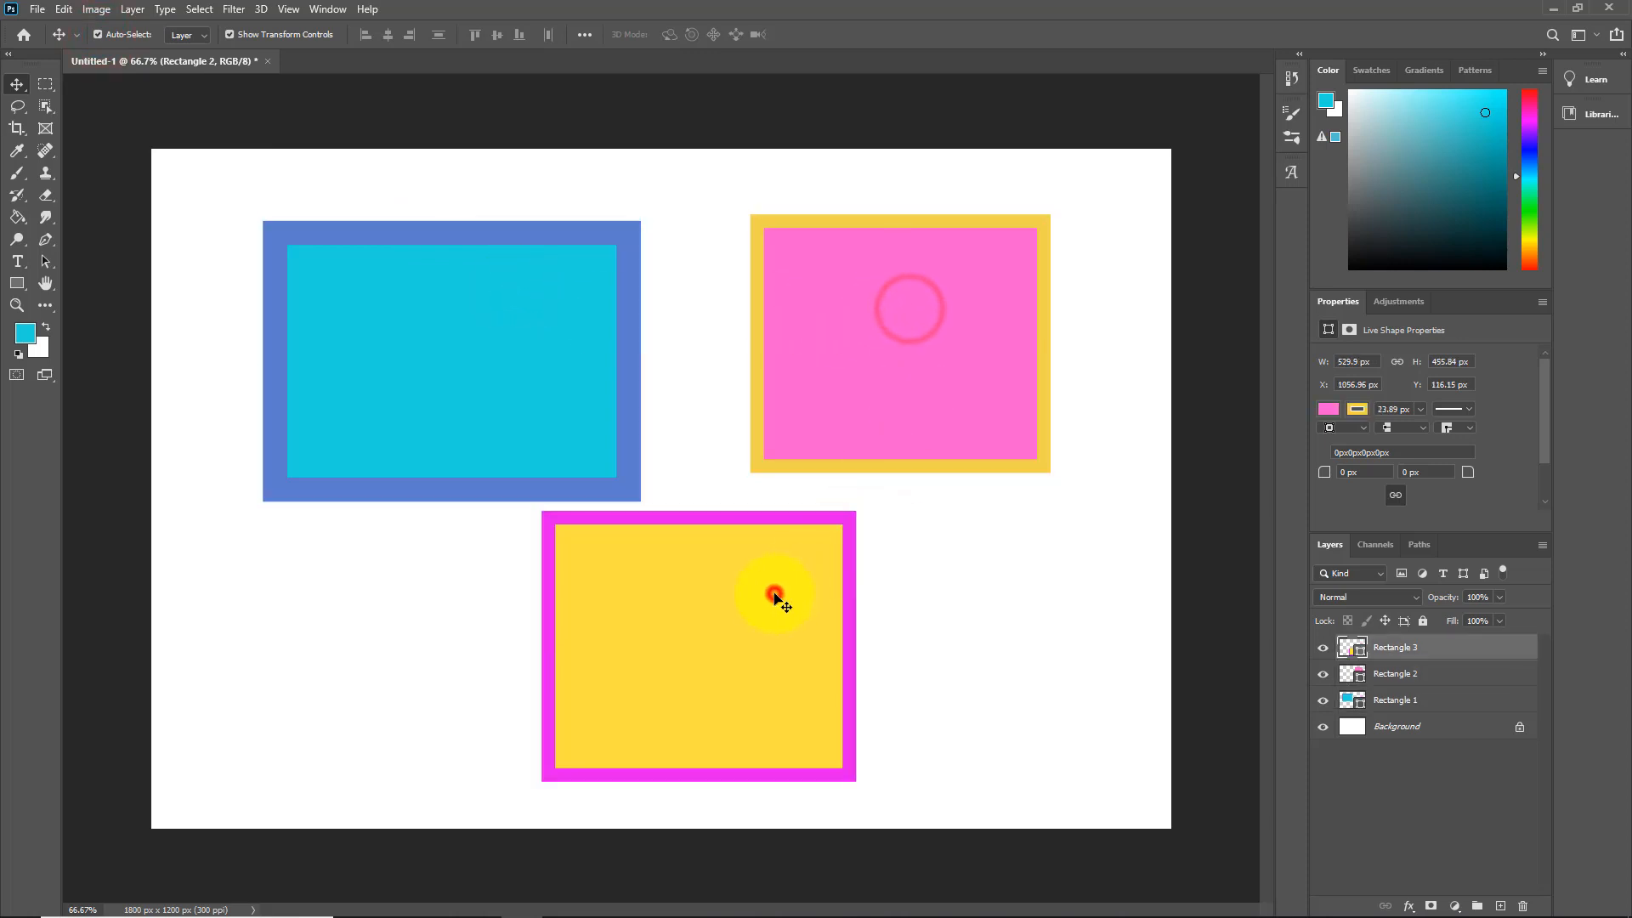
{"action": "left_click", "coordinate": [524, 378]}
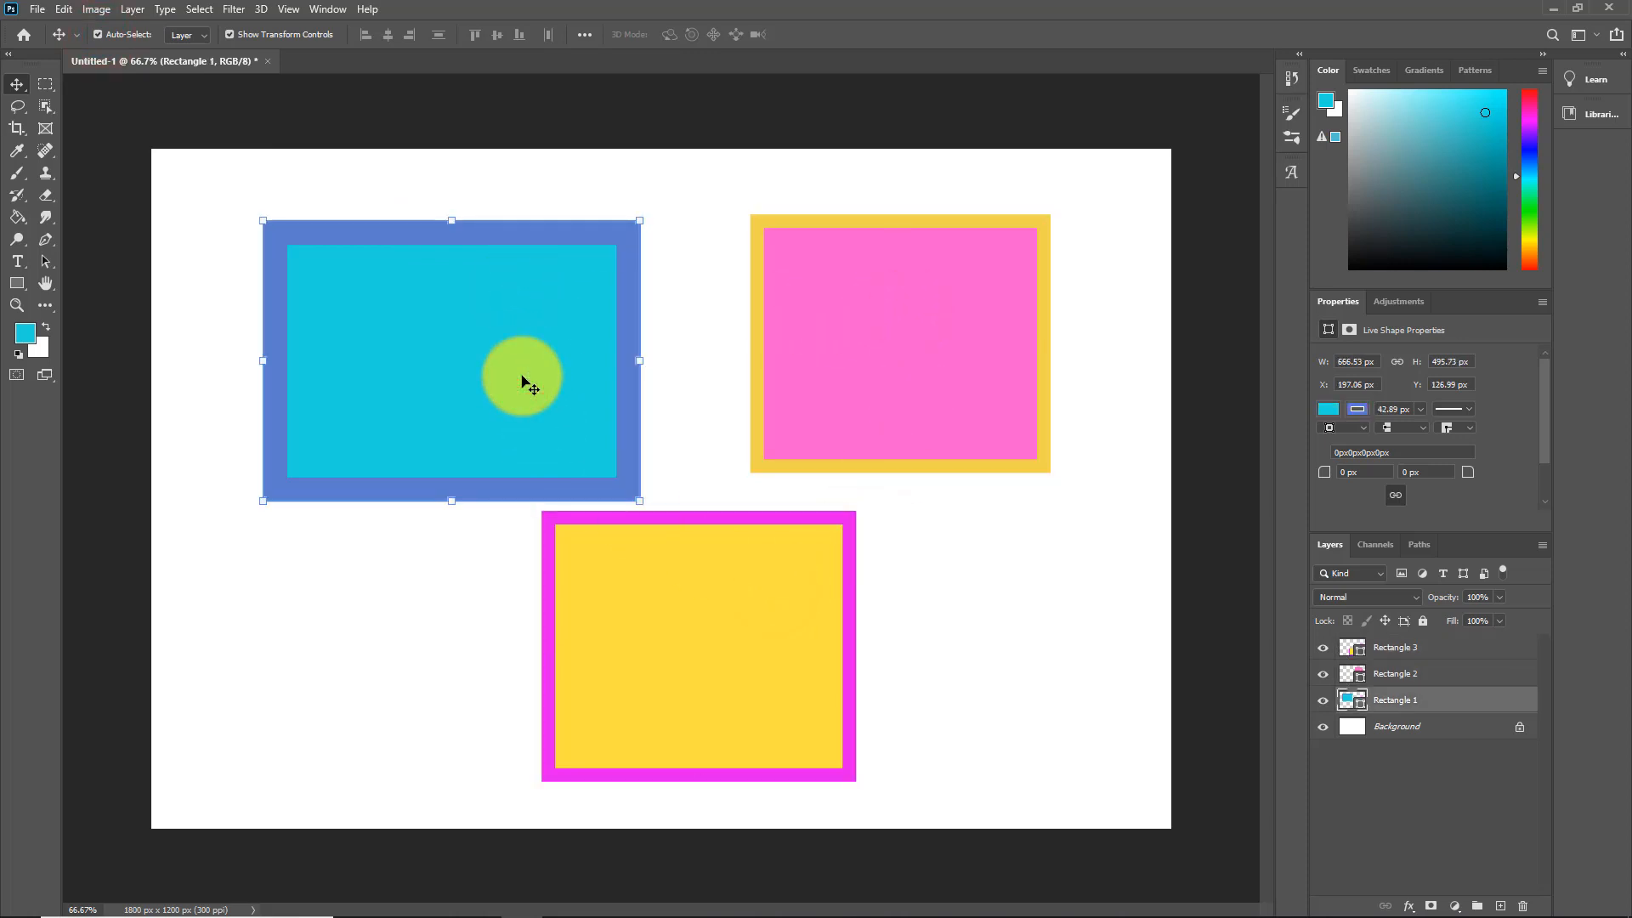
{"action": "left_click", "coordinate": [499, 422]}
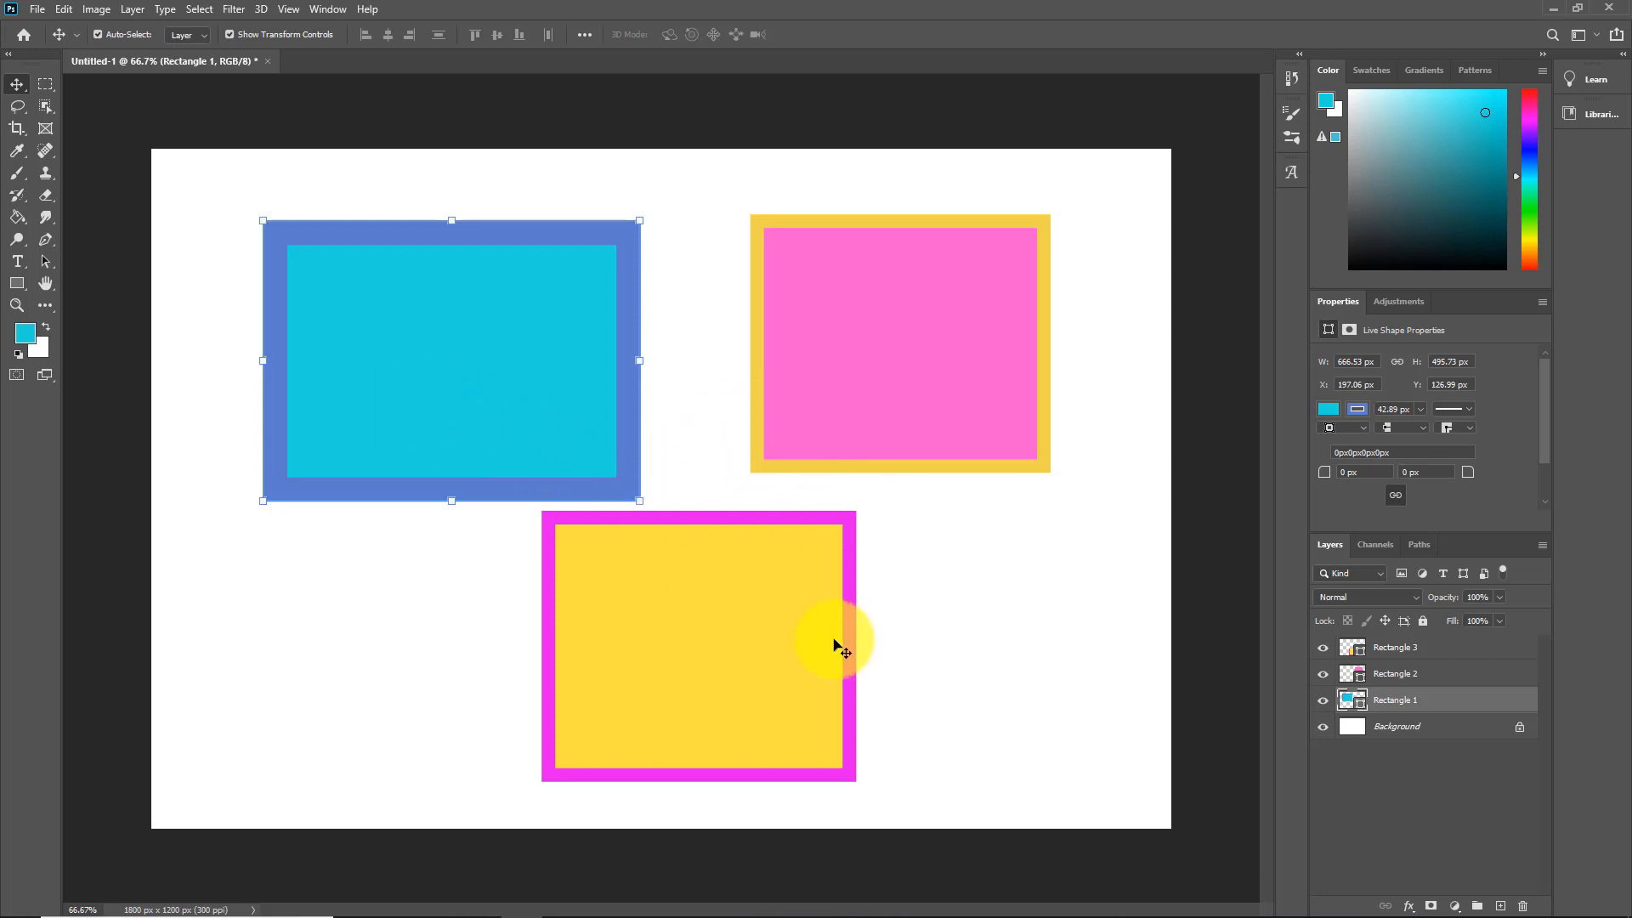
{"action": "left_click_drag", "start_coordinate": [751, 628], "coordinate": [705, 339]}
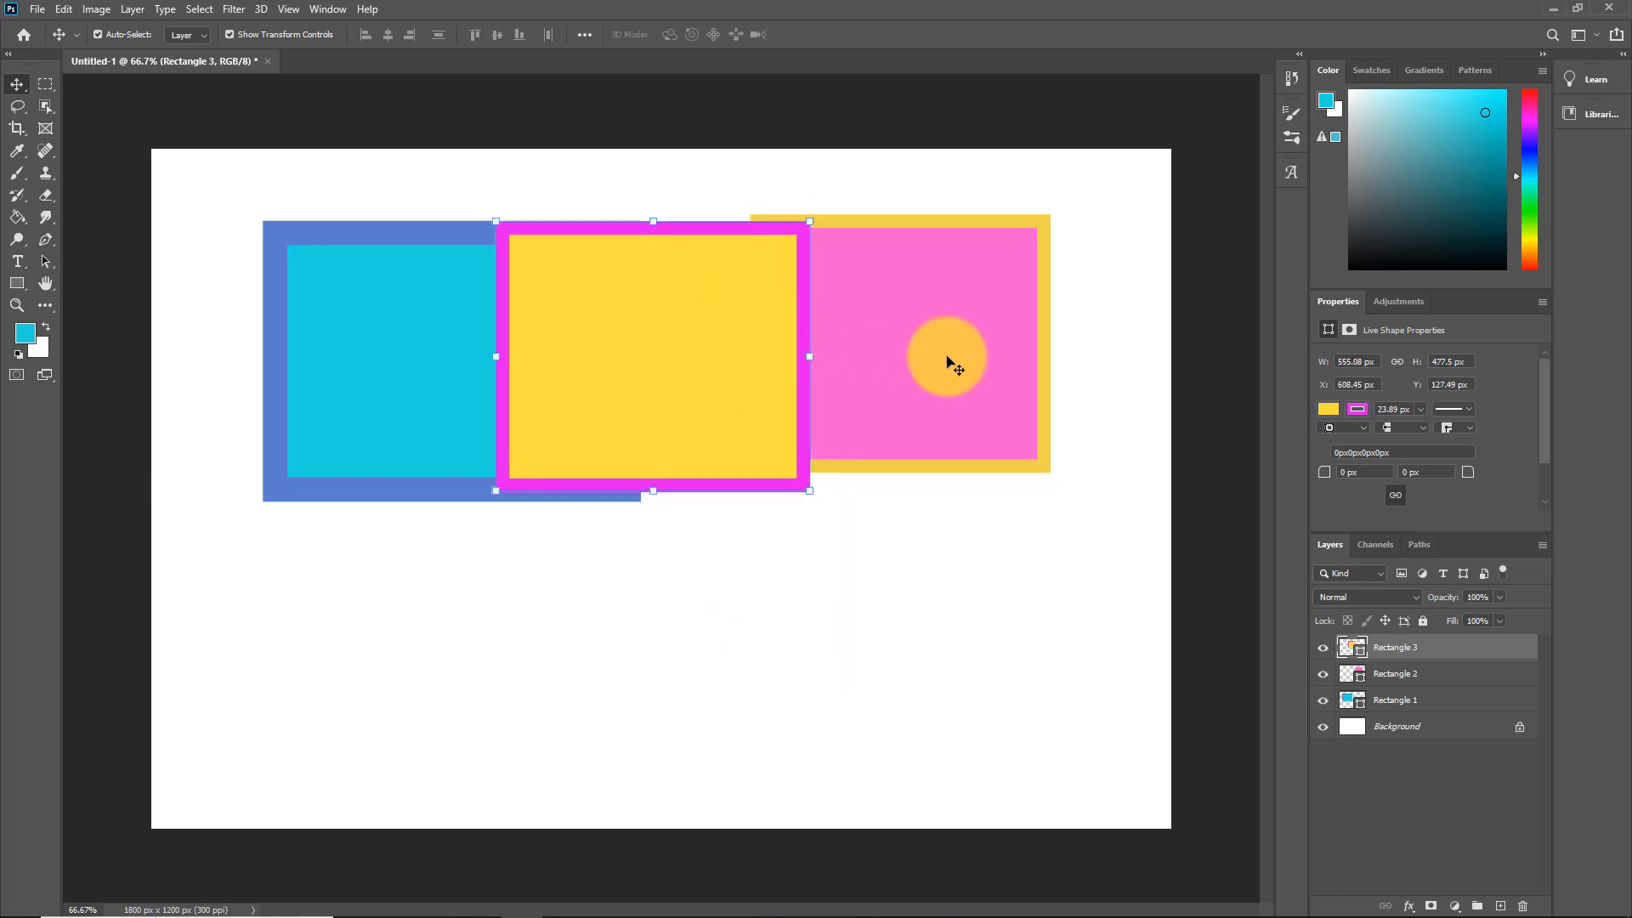
{"action": "left_click_drag", "start_coordinate": [950, 358], "coordinate": [748, 721]}
{"action": "left_click", "coordinate": [443, 366]}
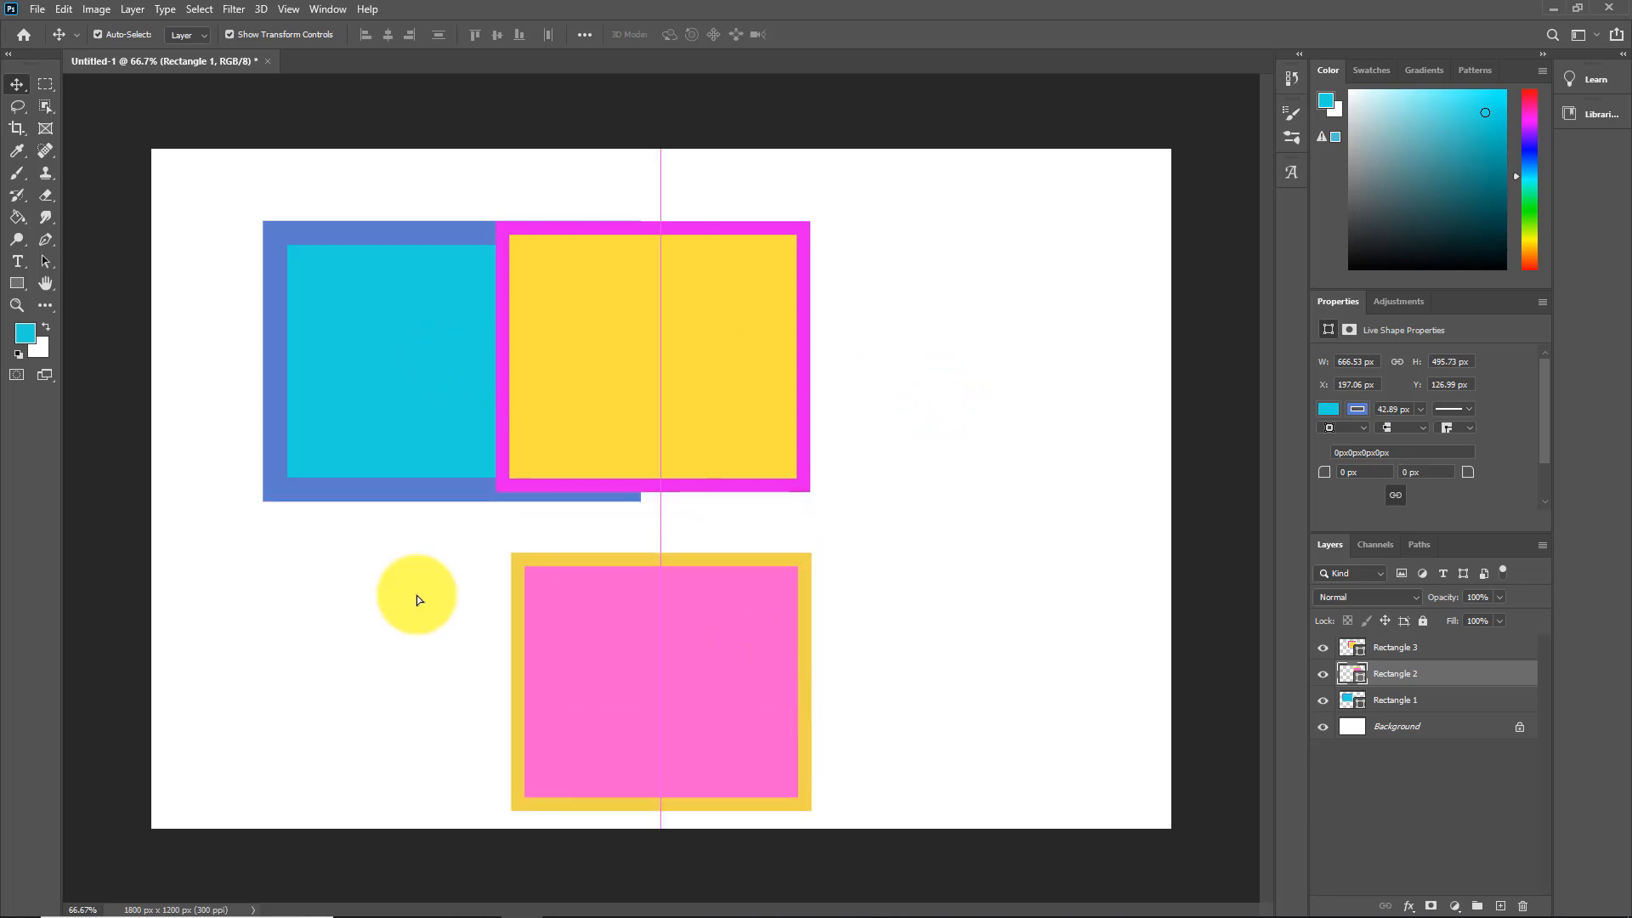
{"action": "left_click_drag", "start_coordinate": [343, 449], "coordinate": [397, 595]}
{"action": "left_click_drag", "start_coordinate": [759, 659], "coordinate": [722, 611]}
{"action": "left_click_drag", "start_coordinate": [371, 514], "coordinate": [482, 688]}
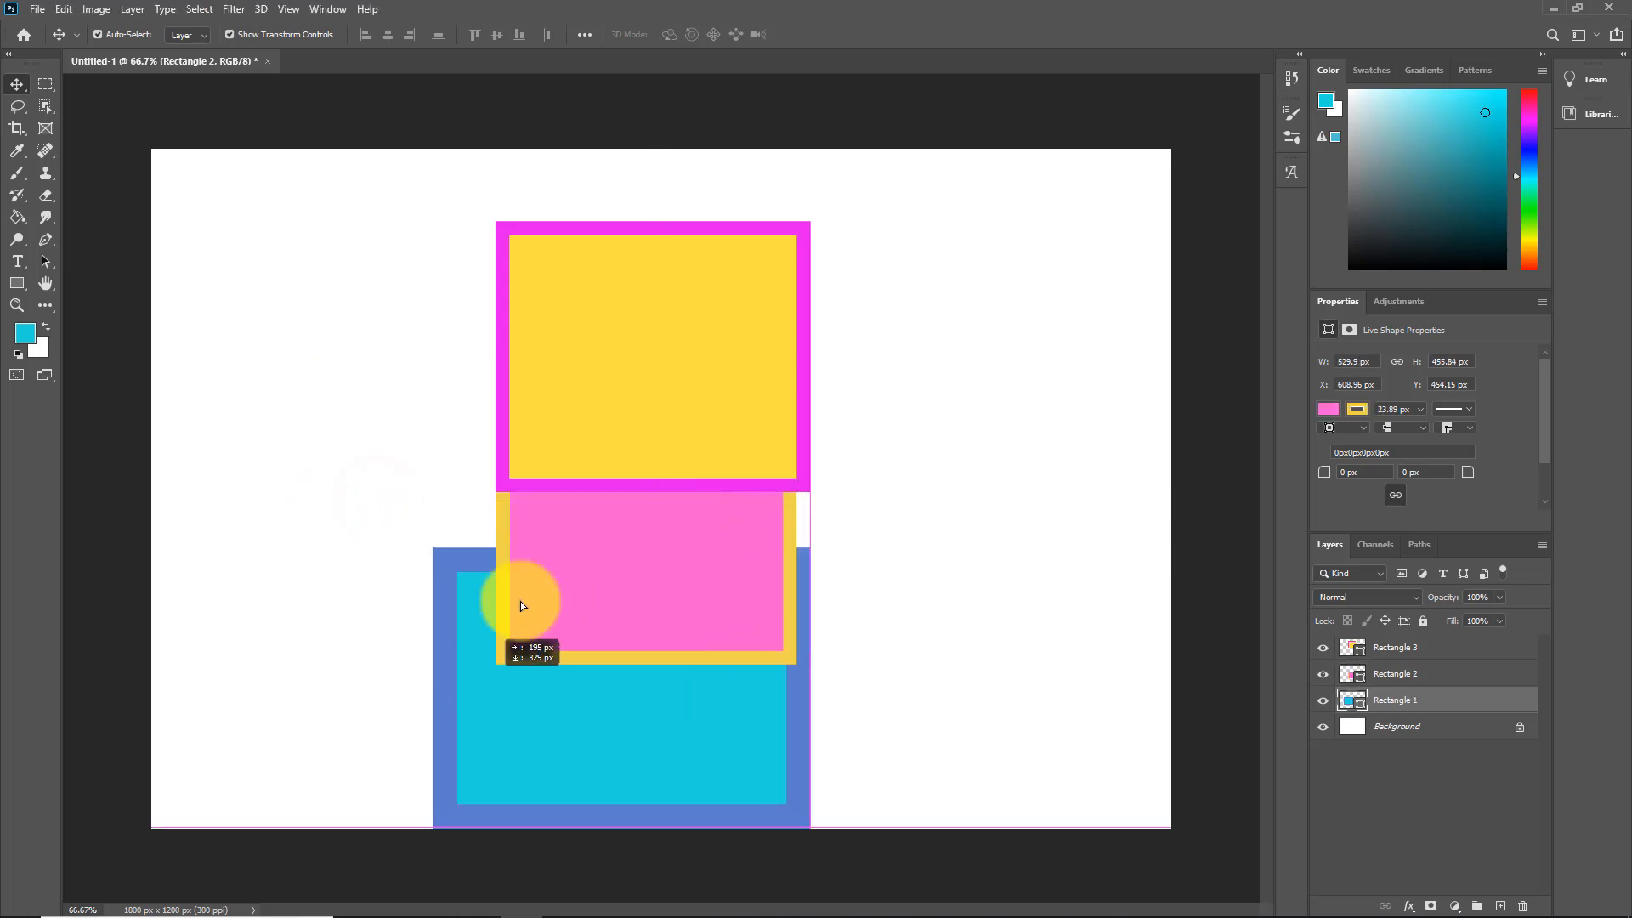
Step: Nudge the yellow rectangle to the top and resize the pink one to fit directly beneath it
{"action": "left_click", "coordinate": [651, 379]}
{"action": "left_click_drag", "start_coordinate": [653, 380], "coordinate": [653, 331]}
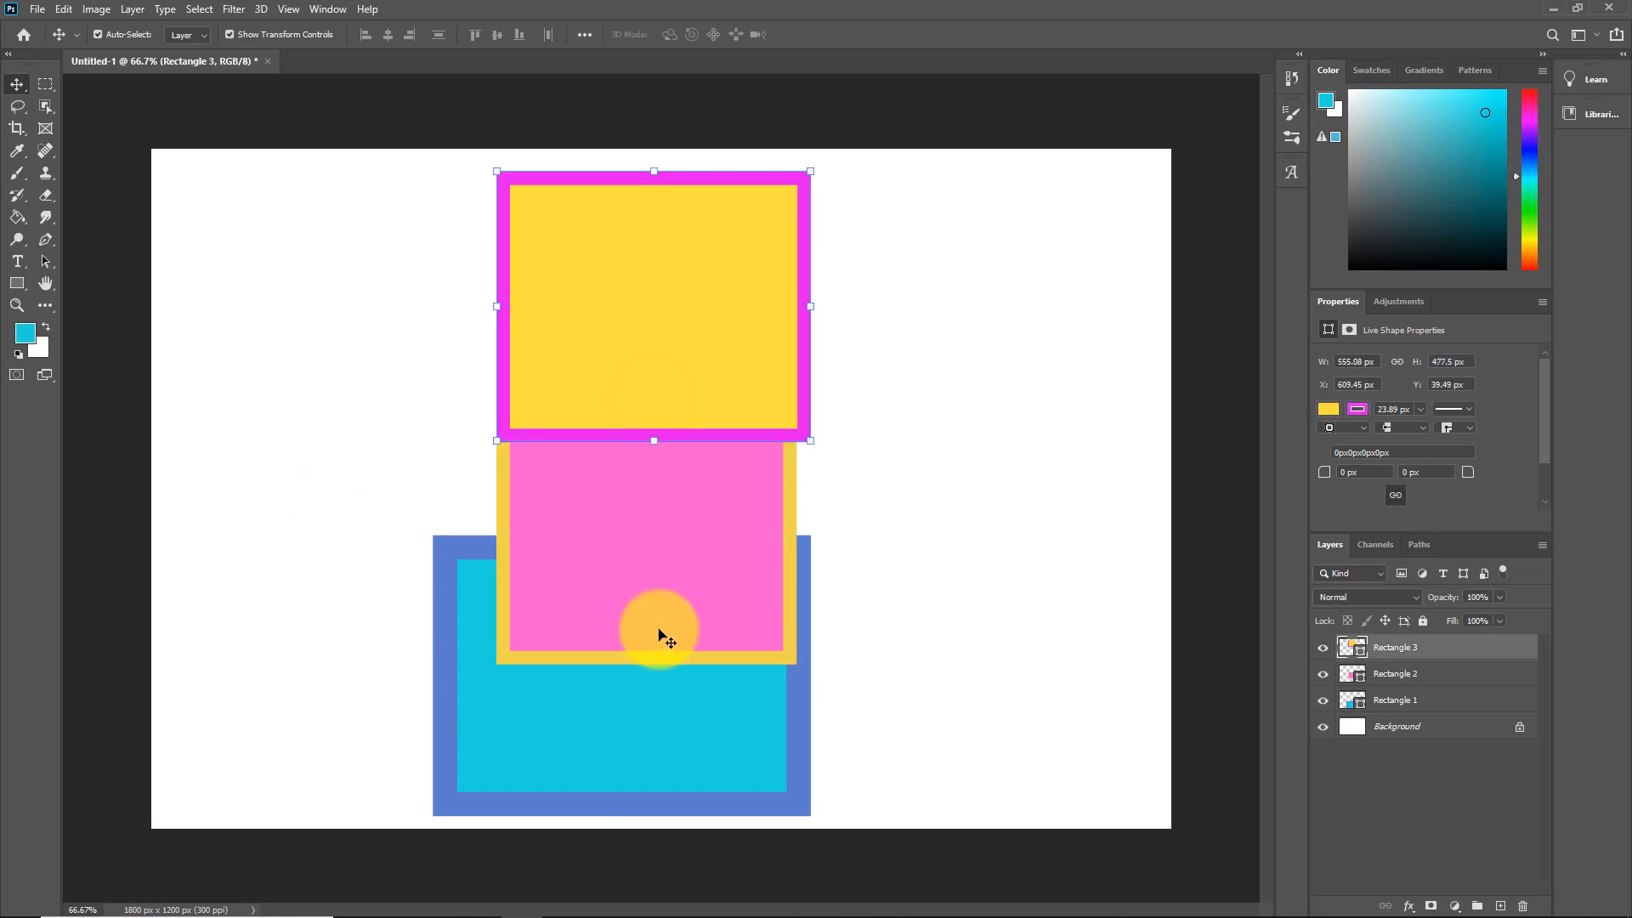
{"action": "left_click", "coordinate": [660, 631]}
{"action": "left_click_drag", "start_coordinate": [647, 668], "coordinate": [643, 602]}
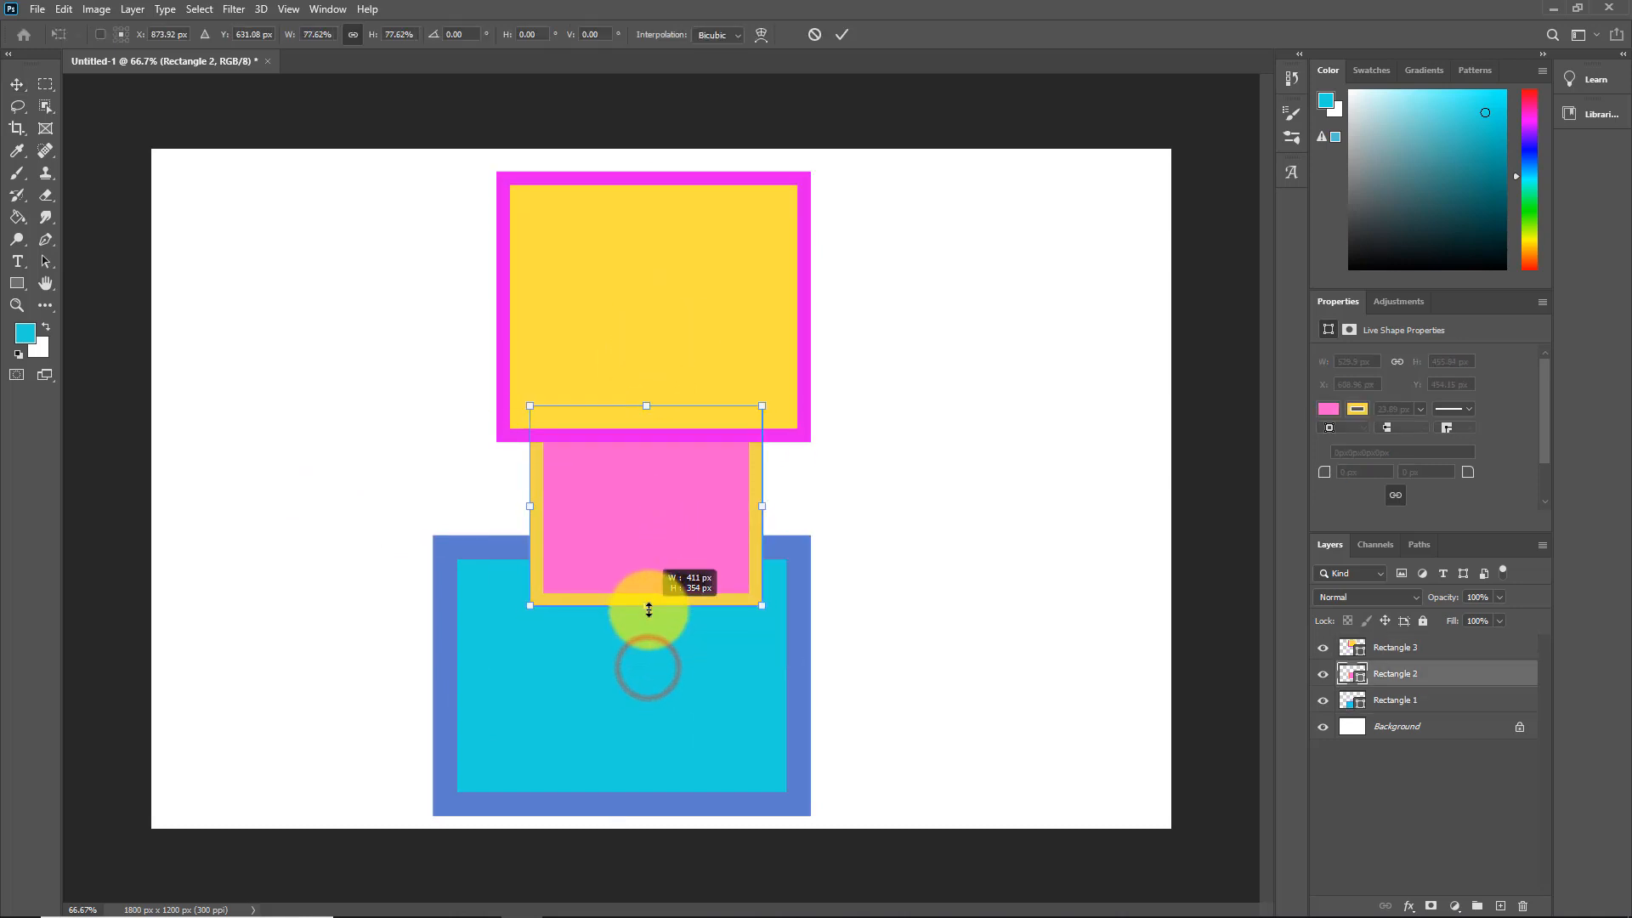
{"action": "left_click_drag", "start_coordinate": [760, 505], "coordinate": [809, 505]}
{"action": "left_click_drag", "start_coordinate": [522, 506], "coordinate": [499, 492]}
{"action": "left_click_drag", "start_coordinate": [666, 554], "coordinate": [671, 511]}
{"action": "left_click", "coordinate": [489, 692]}
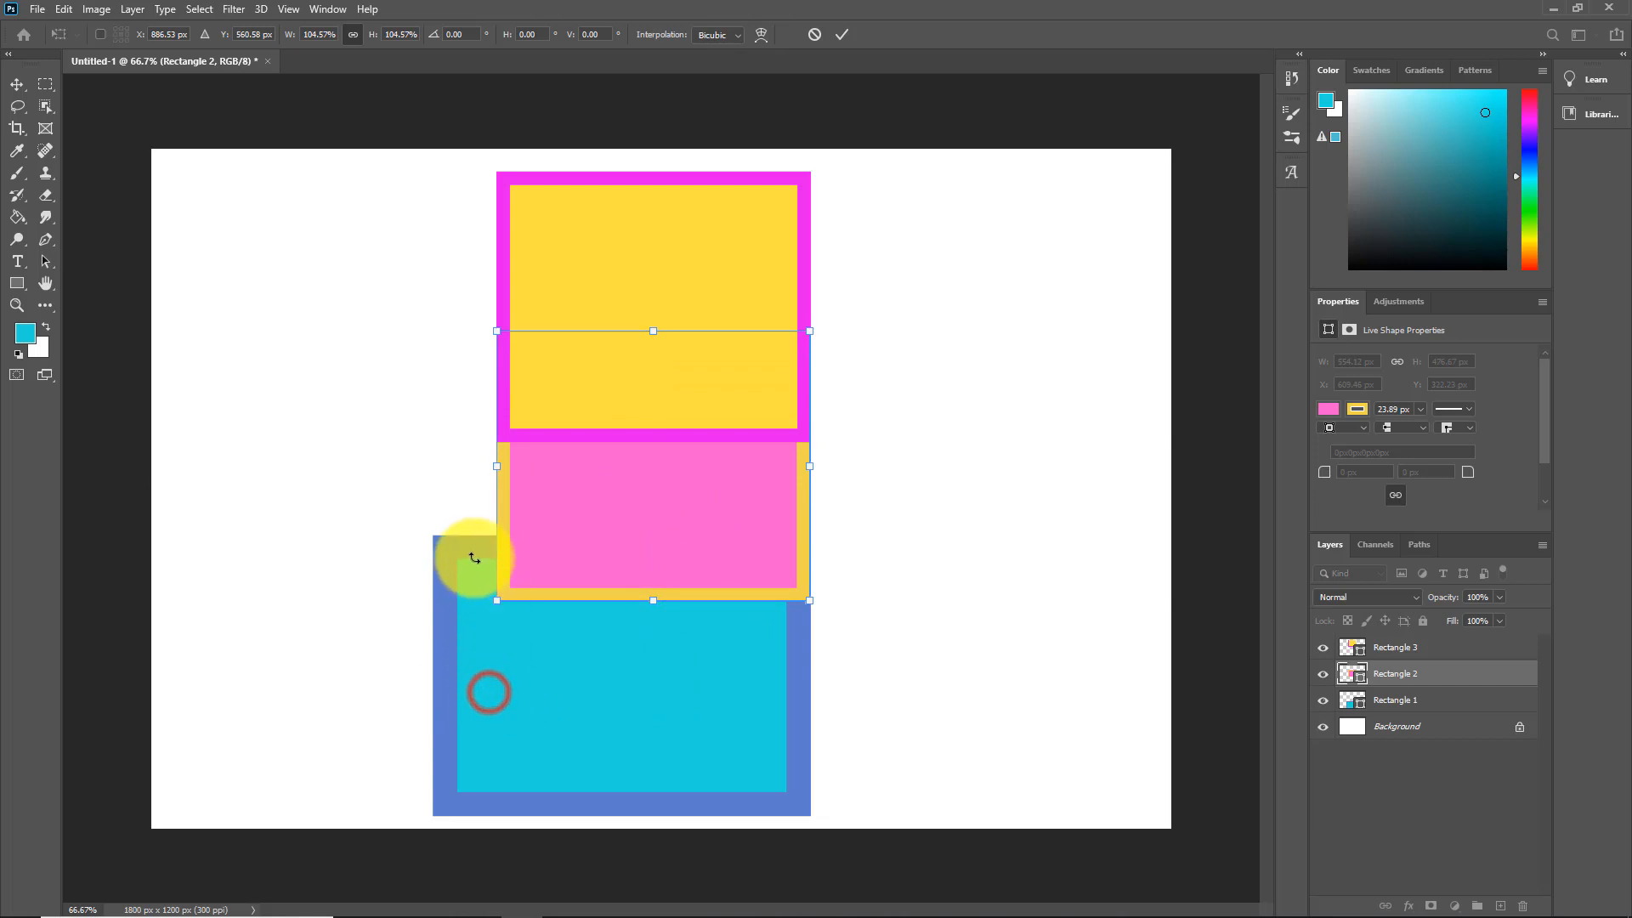
{"action": "left_click", "coordinate": [798, 801]}
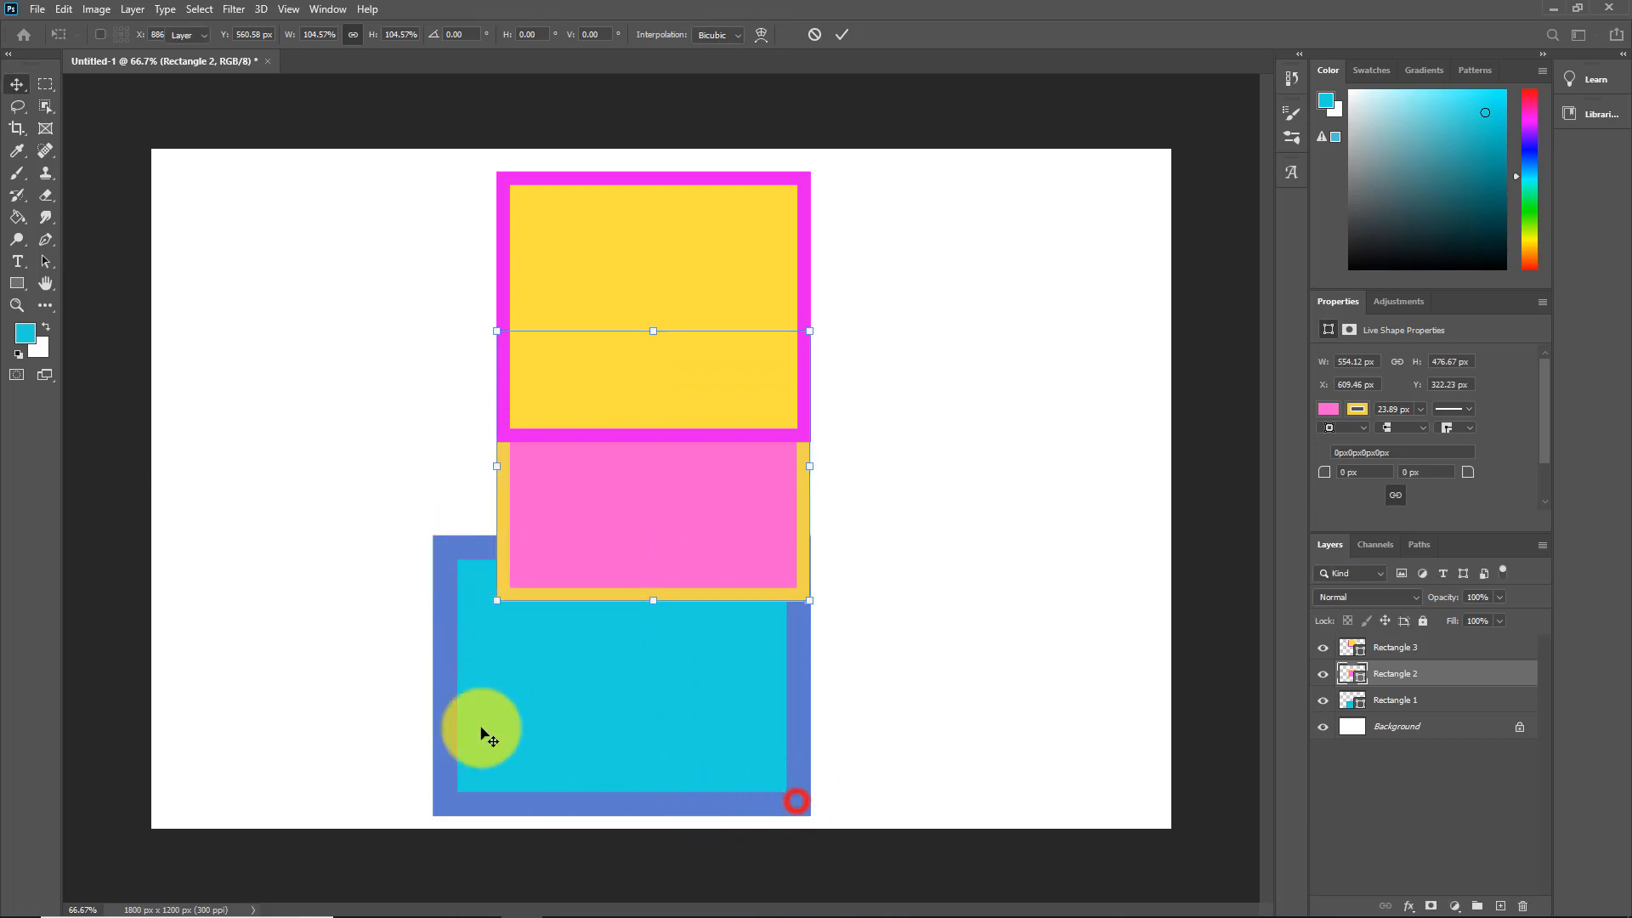
Step: Resize the cyan rectangle to the column width and move it under the pink one
{"action": "left_click", "coordinate": [442, 680]}
{"action": "left_click_drag", "start_coordinate": [434, 678], "coordinate": [498, 675]}
{"action": "left_click_drag", "start_coordinate": [650, 727], "coordinate": [650, 699]}
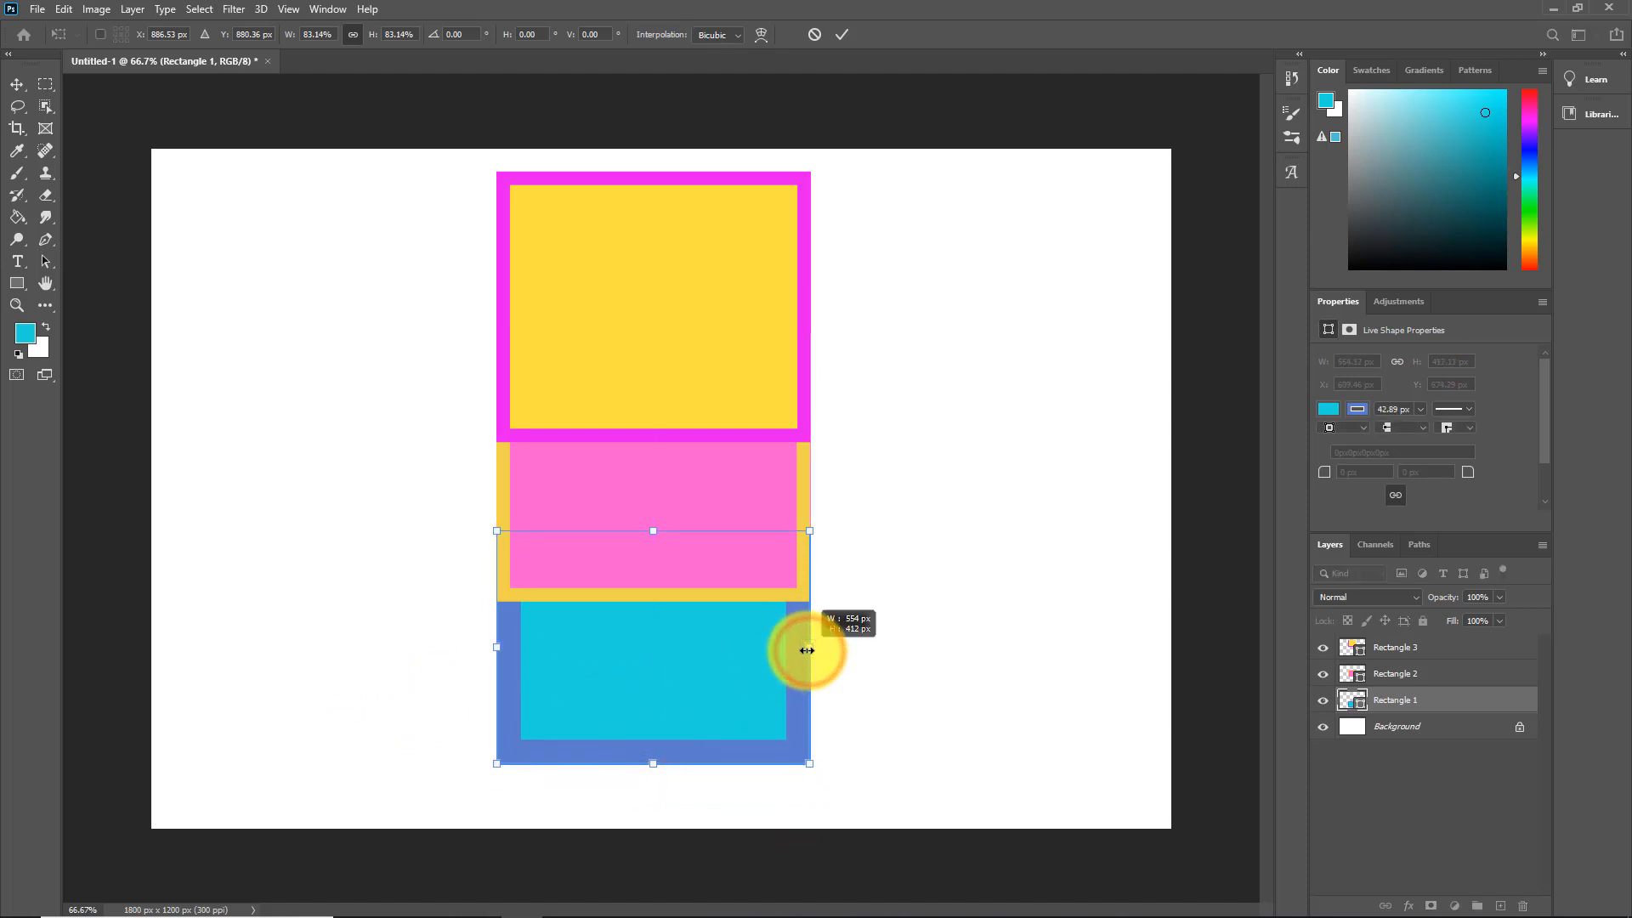
{"action": "left_click_drag", "start_coordinate": [805, 650], "coordinate": [811, 645]}
{"action": "key", "text": "Return"}
{"action": "left_click", "coordinate": [656, 266]}
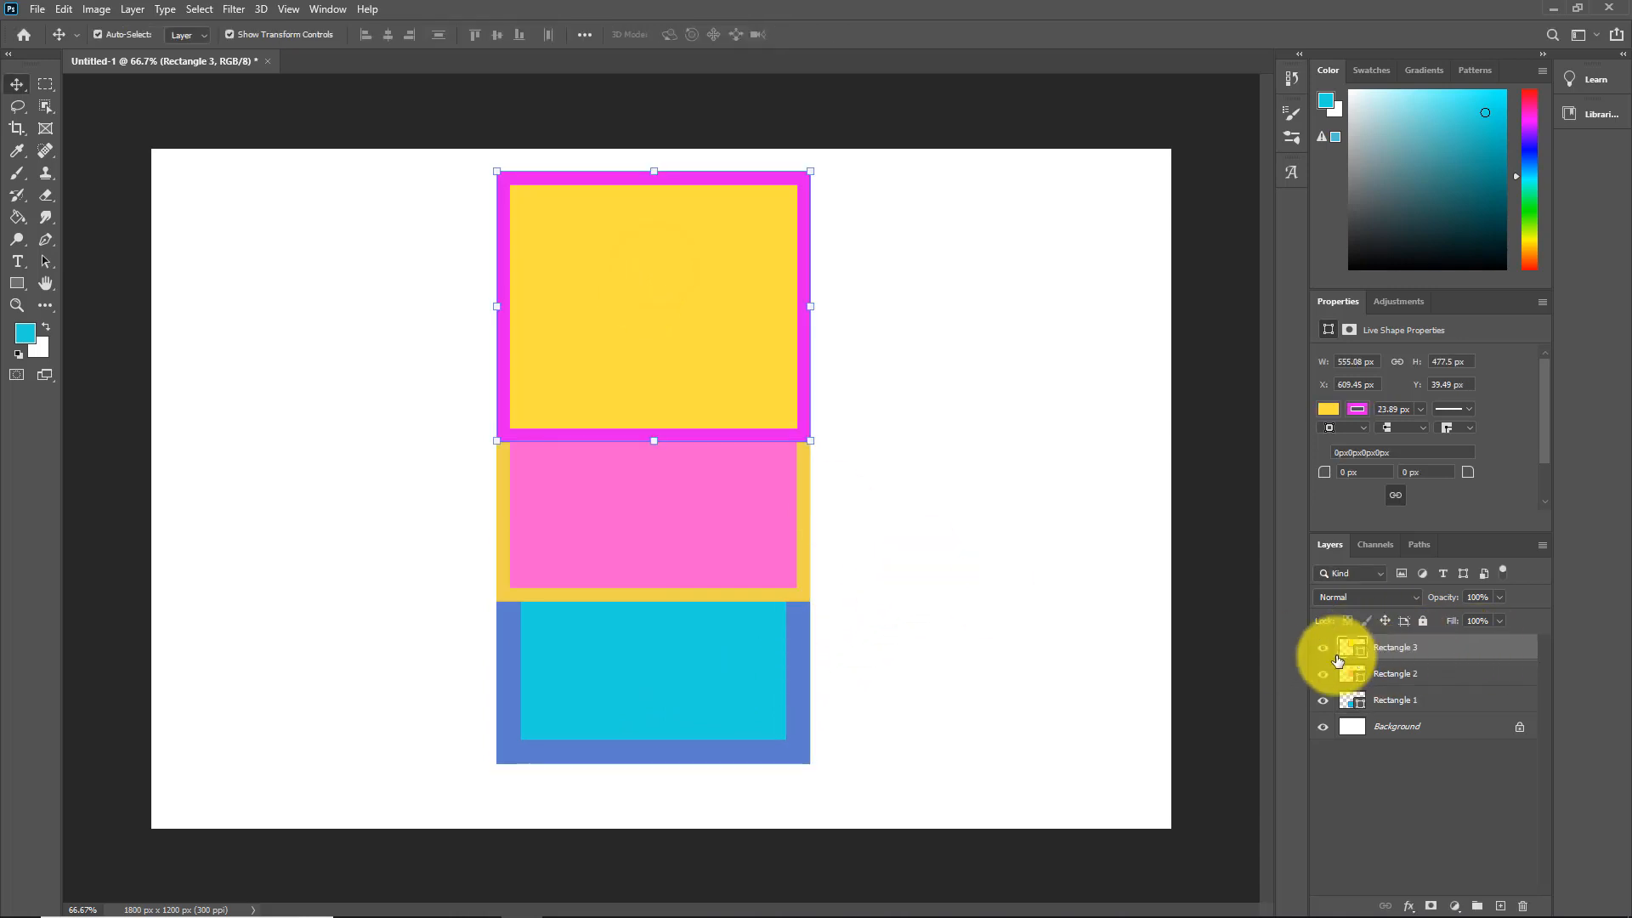
{"action": "left_click", "coordinate": [729, 510]}
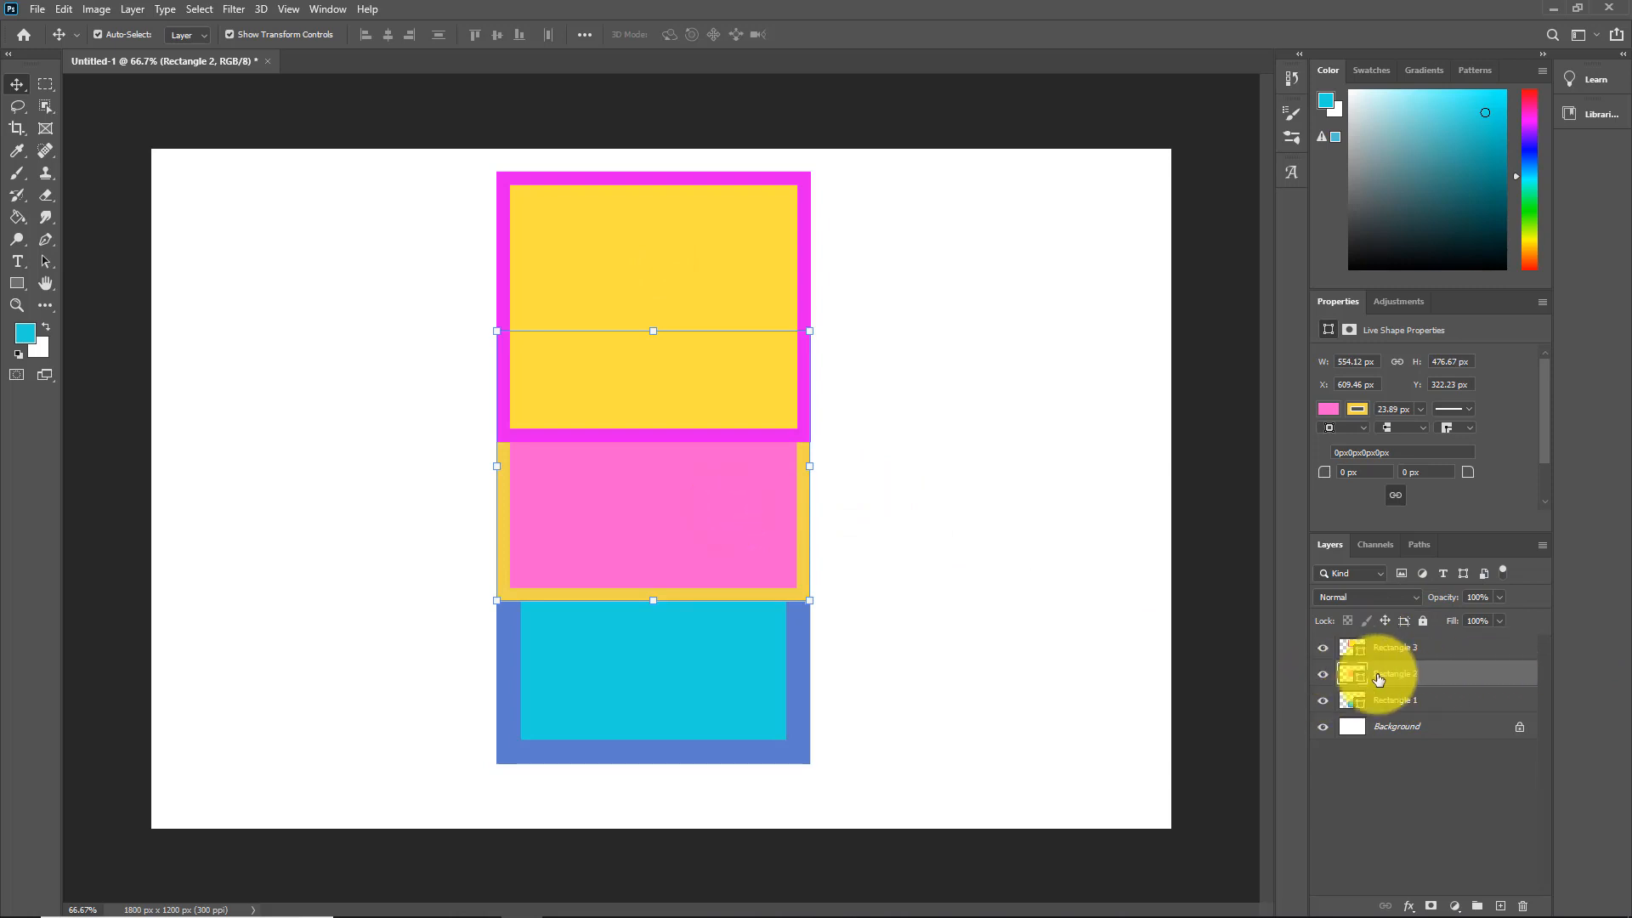
Step: Send the yellow/magenta Rectangle 3 to the back via Layer > Arrange
{"action": "left_click", "coordinate": [1399, 704]}
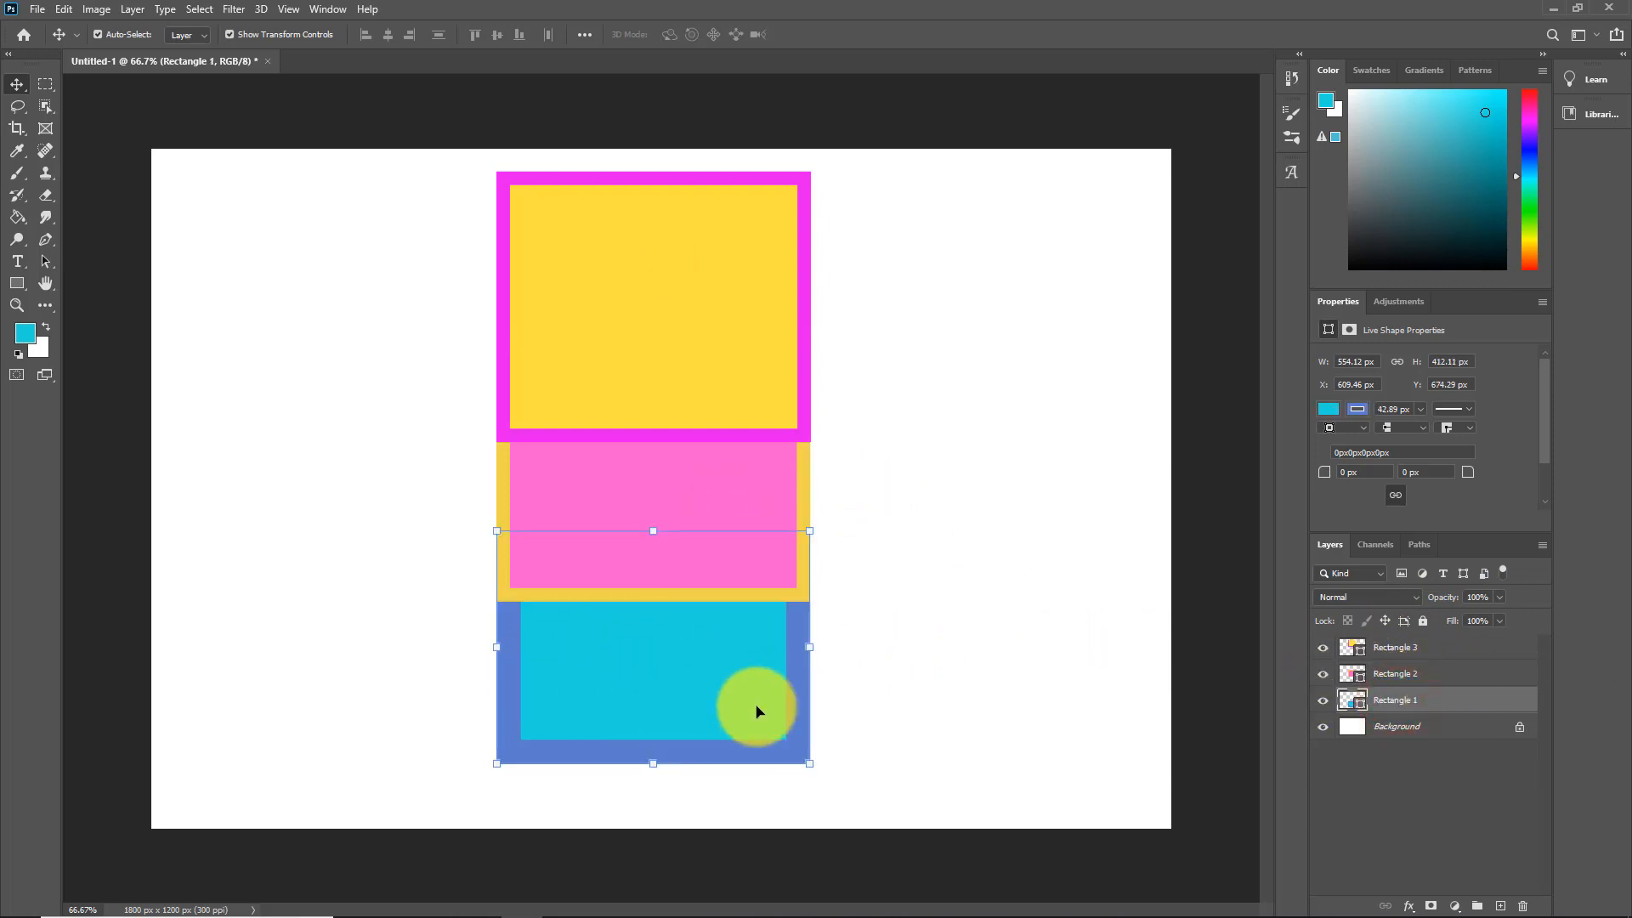
{"action": "left_click", "coordinate": [688, 303]}
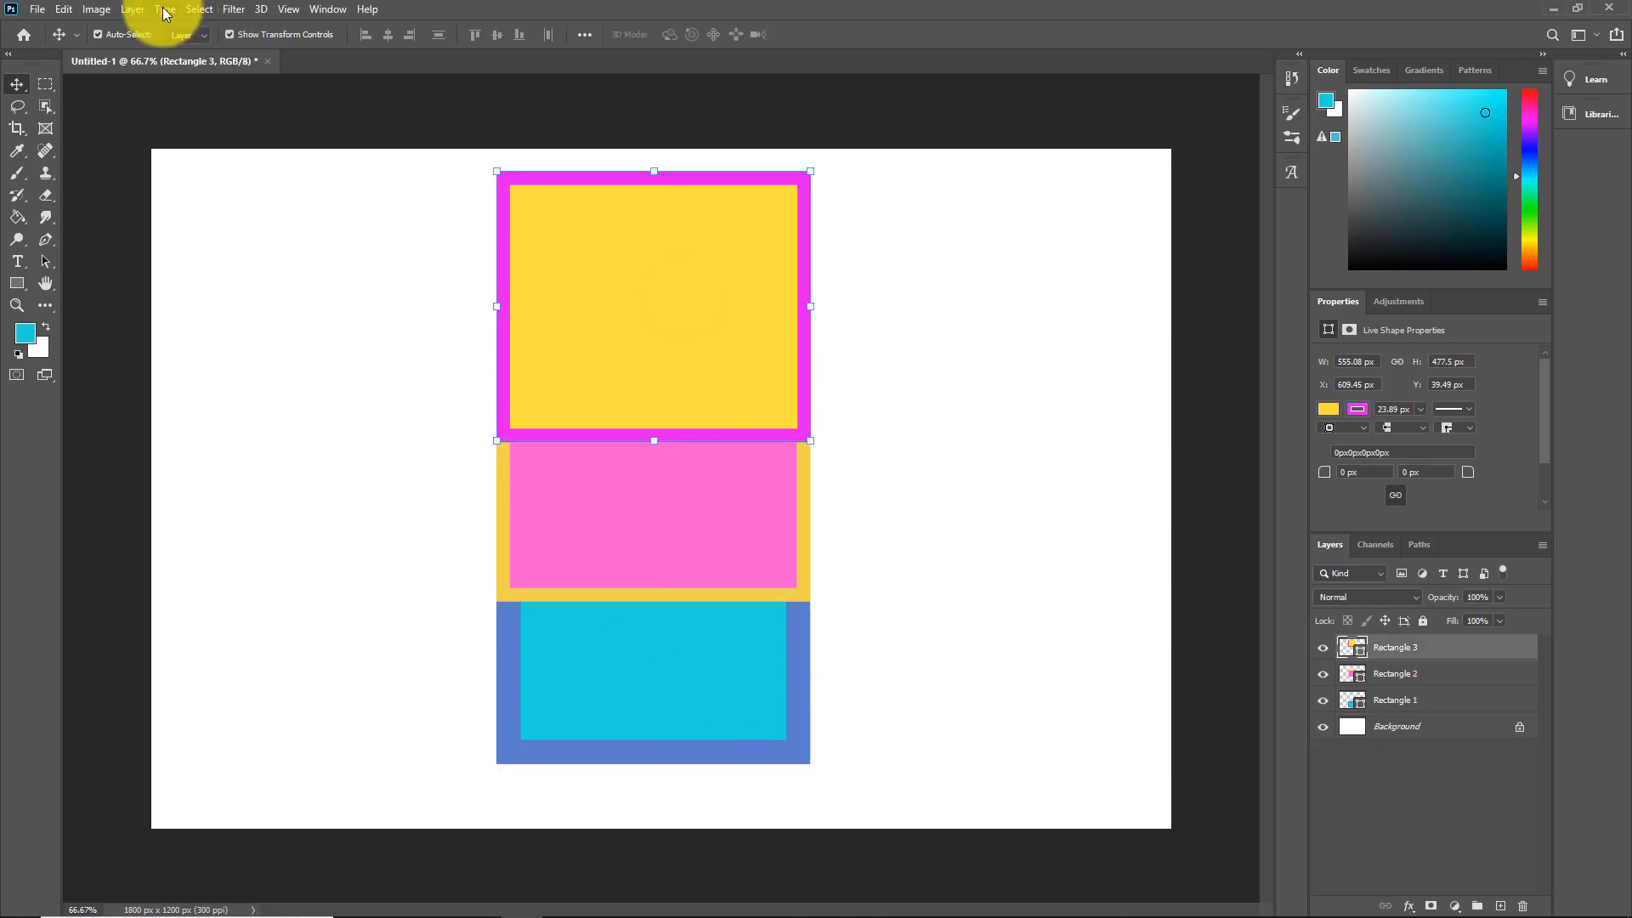
{"action": "left_click", "coordinate": [134, 9]}
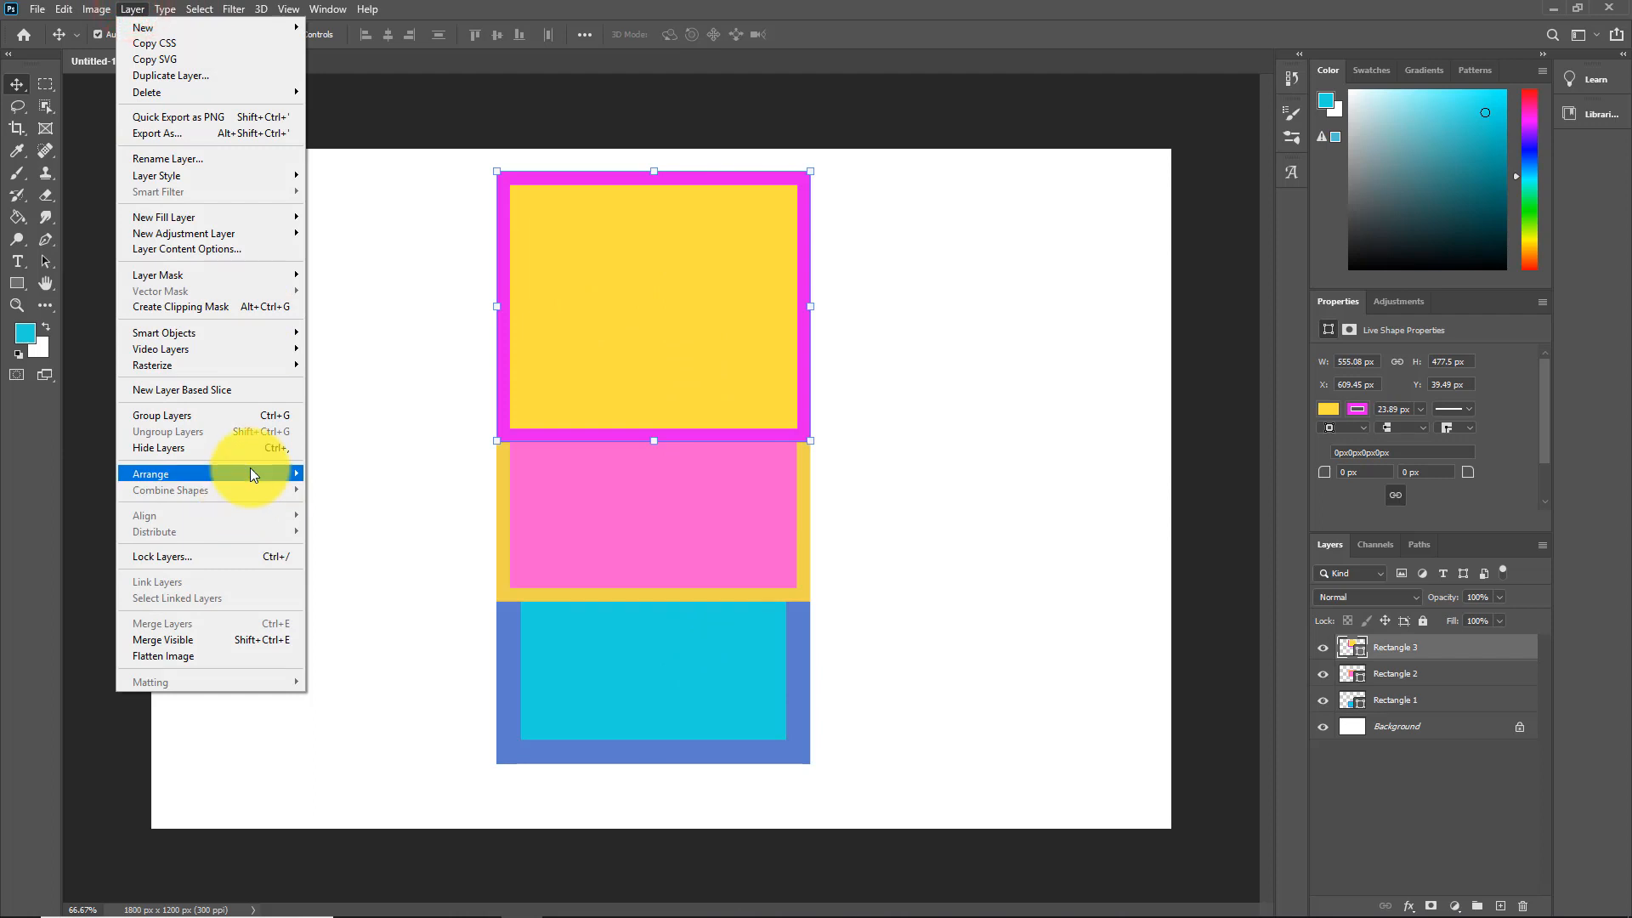
{"action": "mouse_move", "coordinate": [250, 471]}
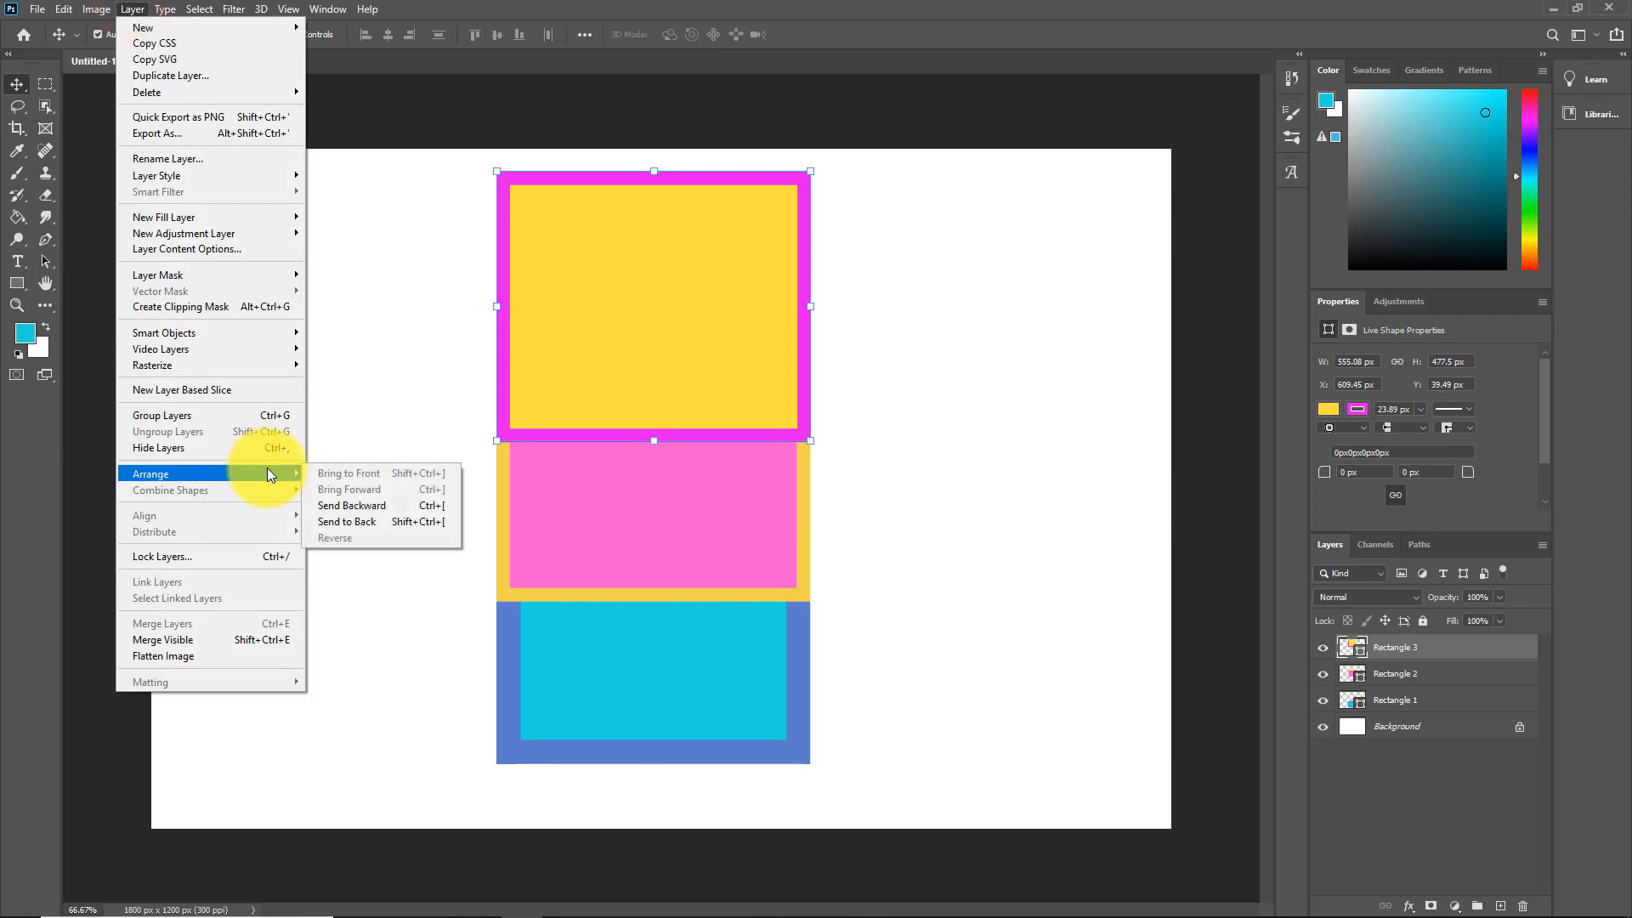
{"action": "left_click", "coordinate": [364, 518]}
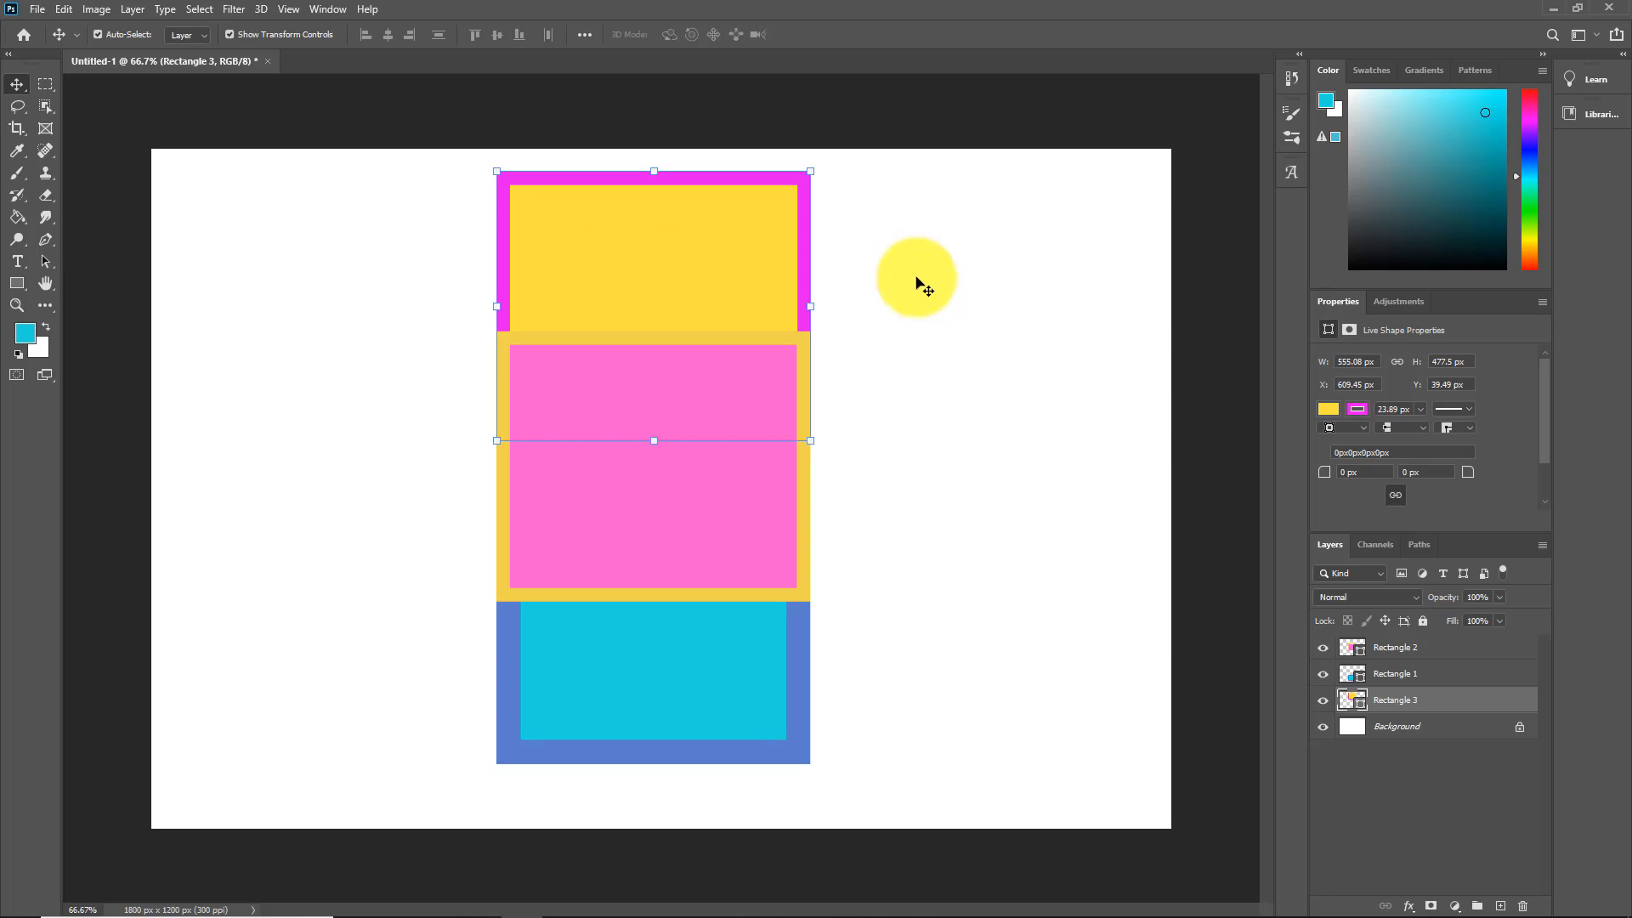
Step: Send the pink Rectangle 2 to the back as well
{"action": "left_click", "coordinate": [973, 281]}
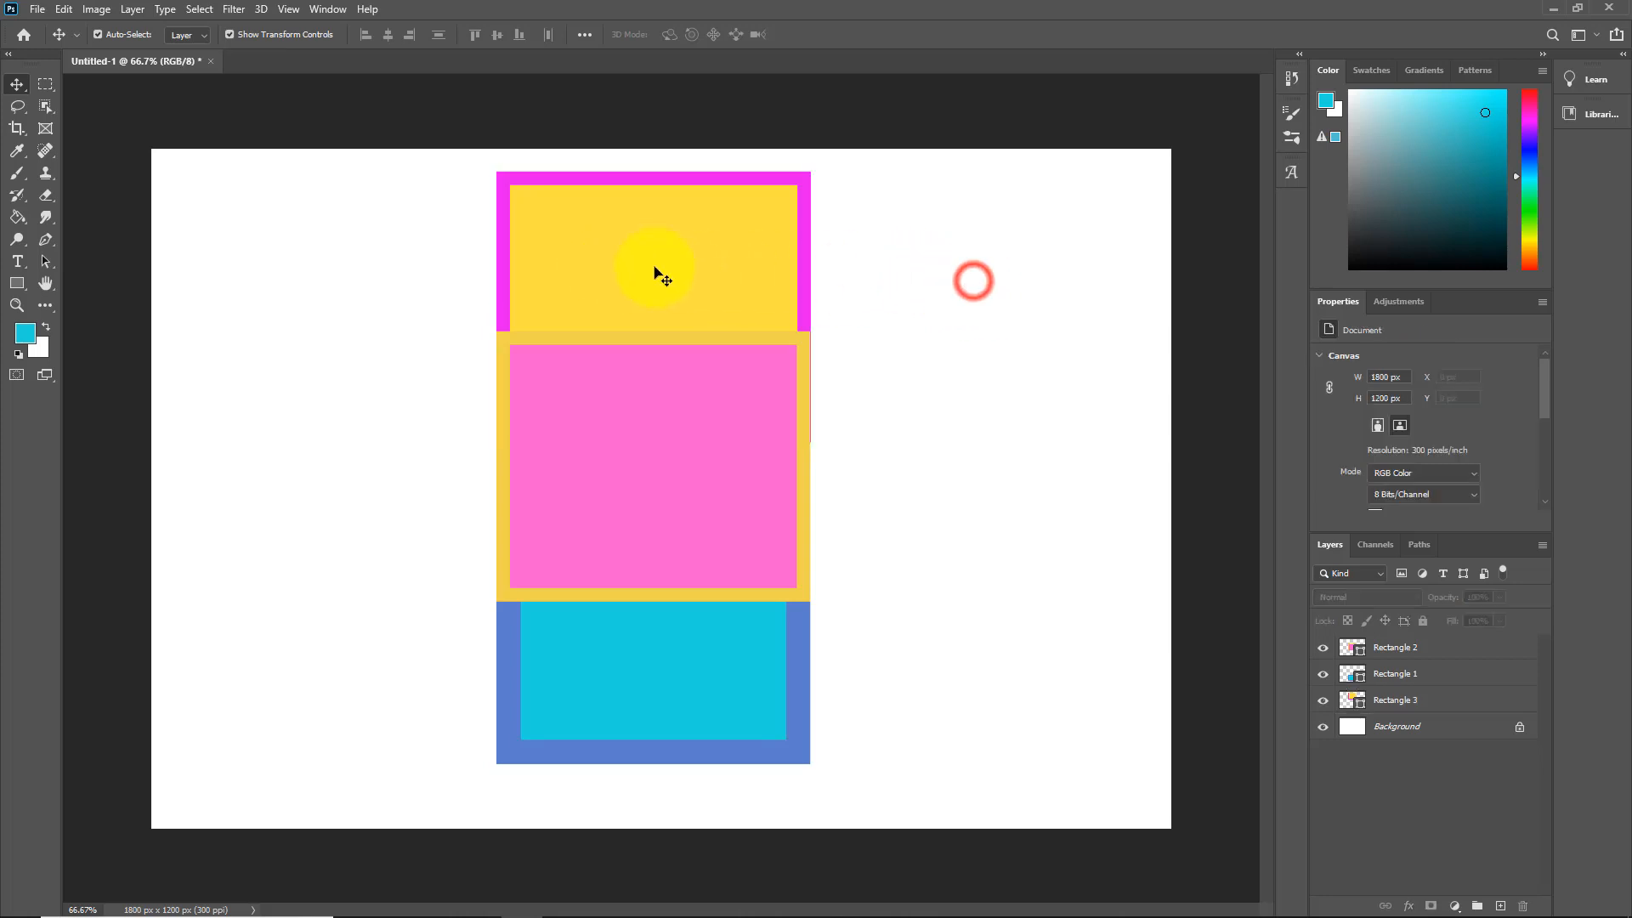
{"action": "left_click", "coordinate": [1398, 699]}
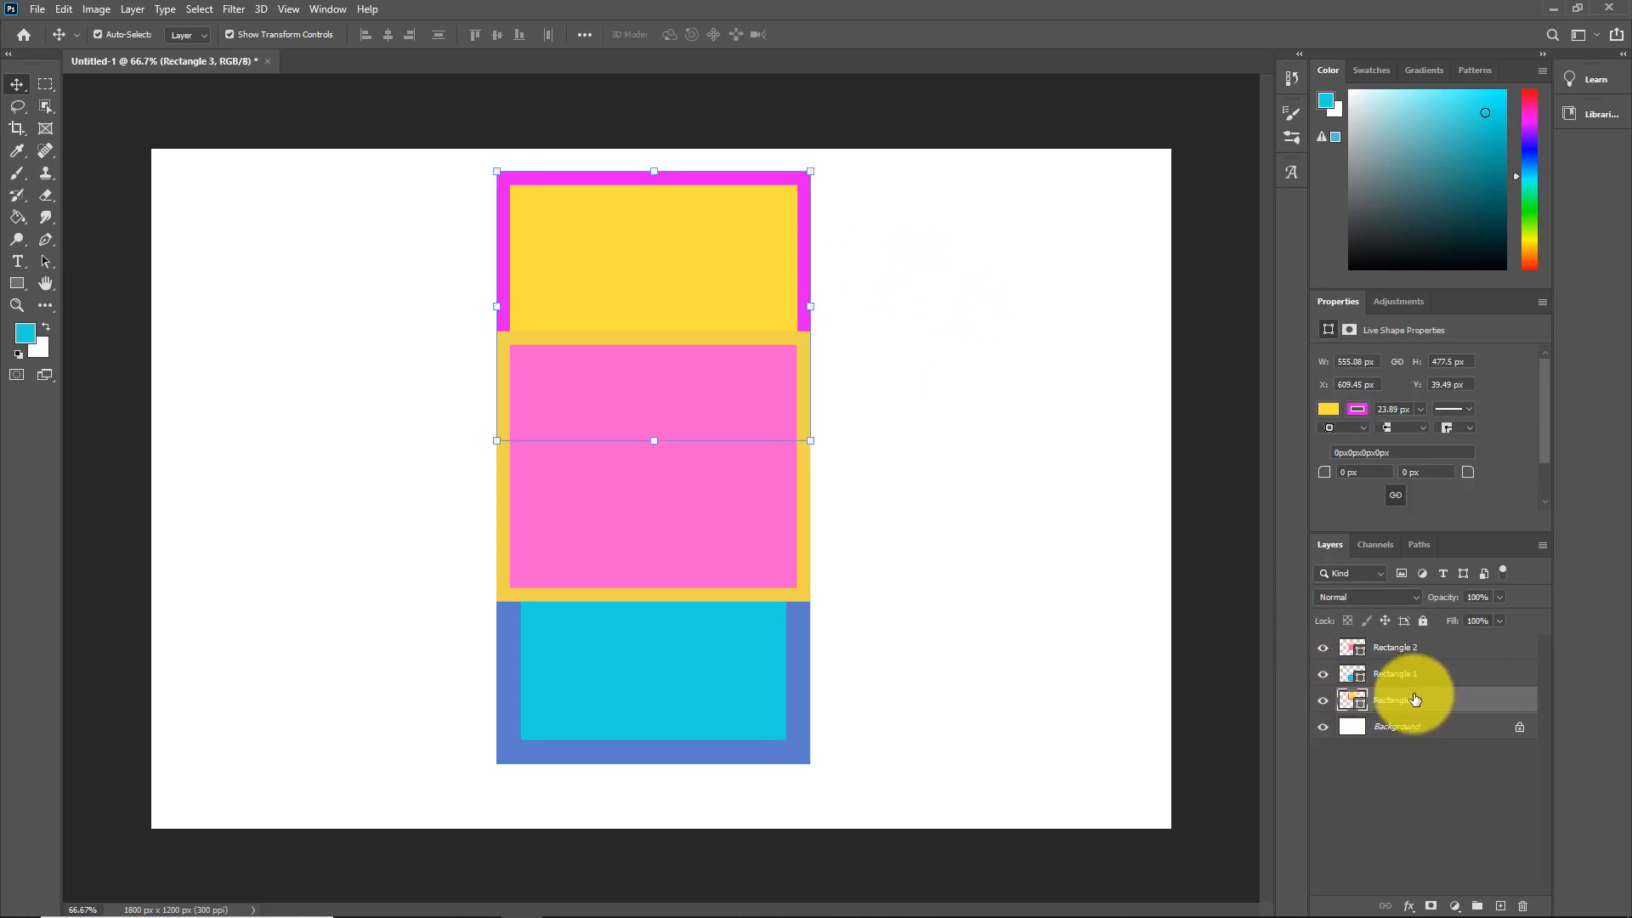
{"action": "left_click", "coordinate": [1397, 648]}
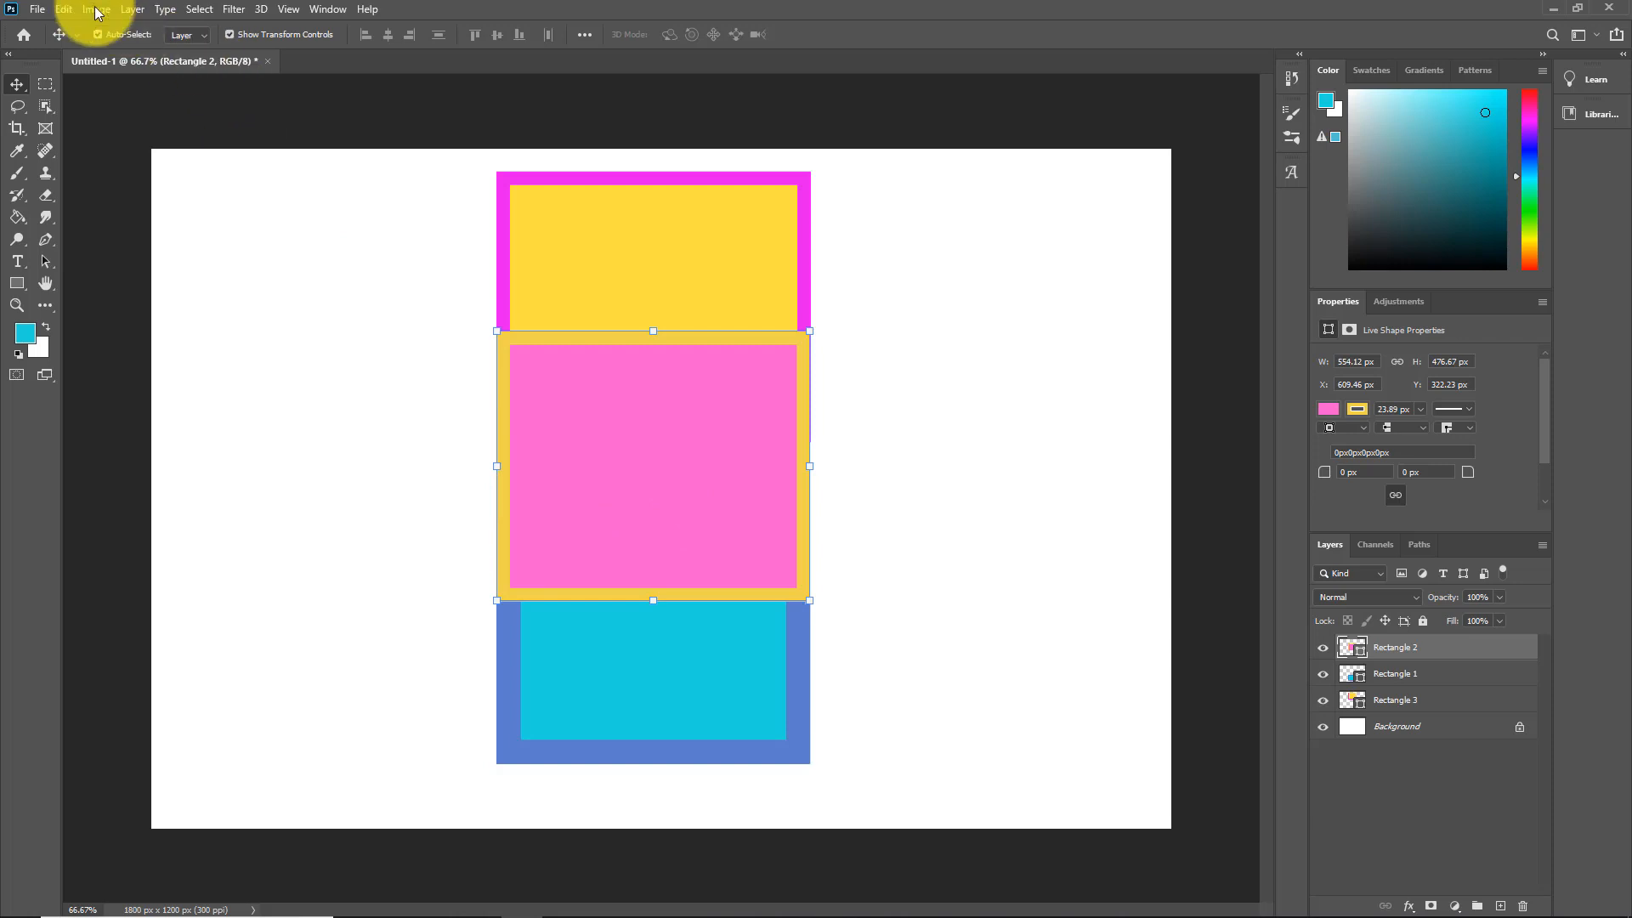
{"action": "left_click", "coordinate": [130, 9]}
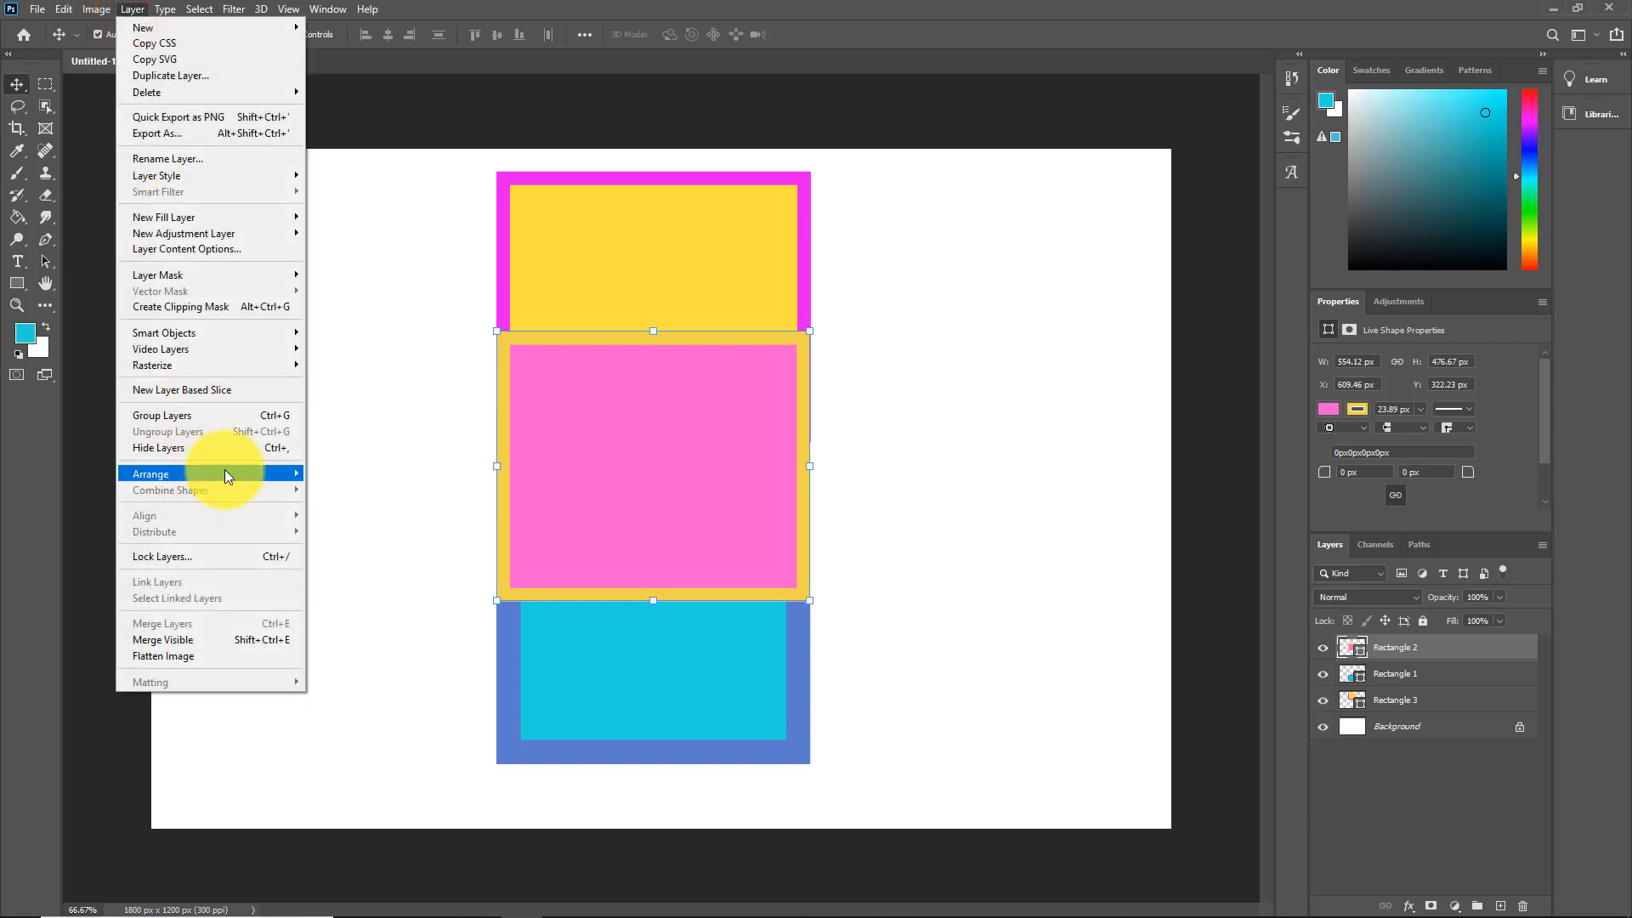
{"action": "mouse_move", "coordinate": [224, 474]}
{"action": "left_click", "coordinate": [360, 520]}
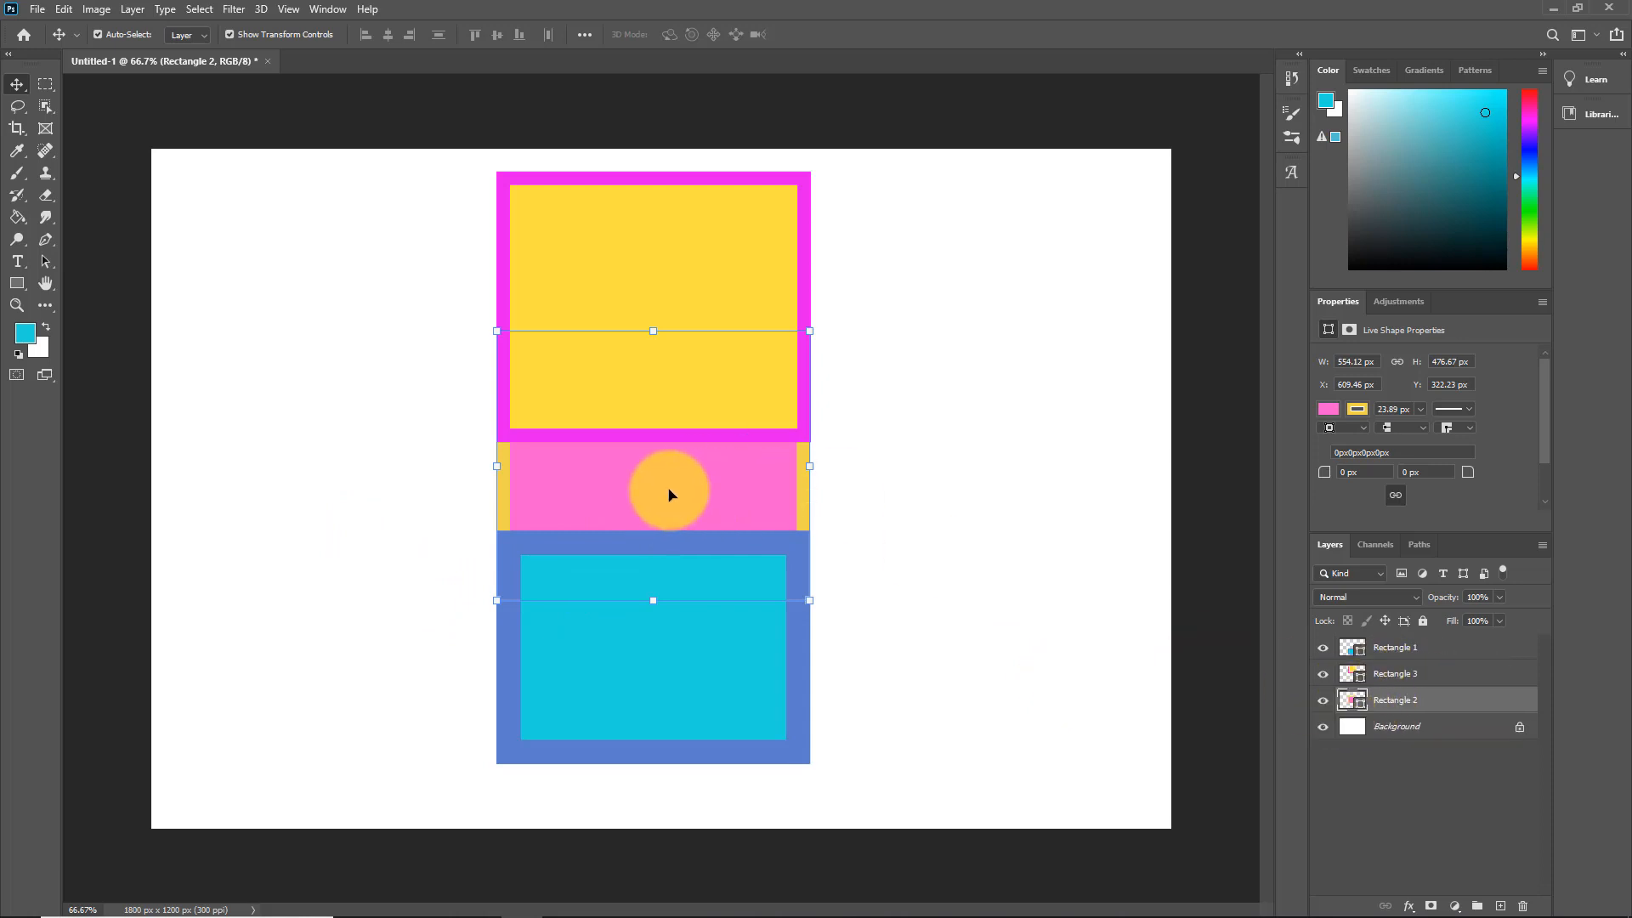
Step: Send the cyan Rectangle 1 to the back via Layer > Arrange
{"action": "left_click", "coordinate": [760, 673]}
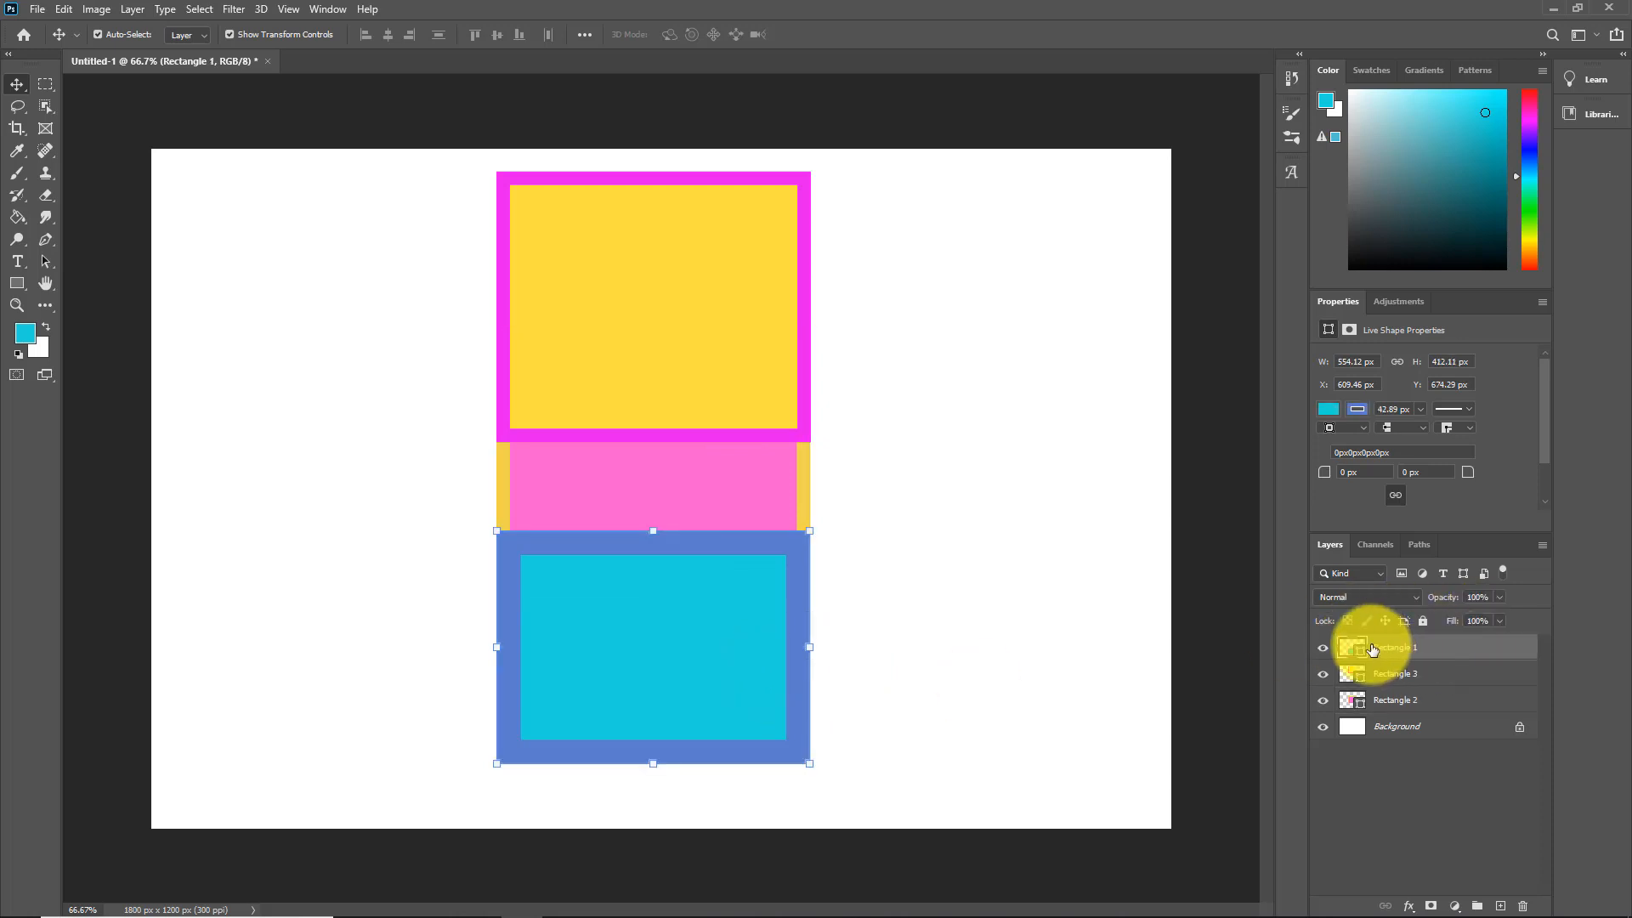
{"action": "left_click", "coordinate": [132, 9]}
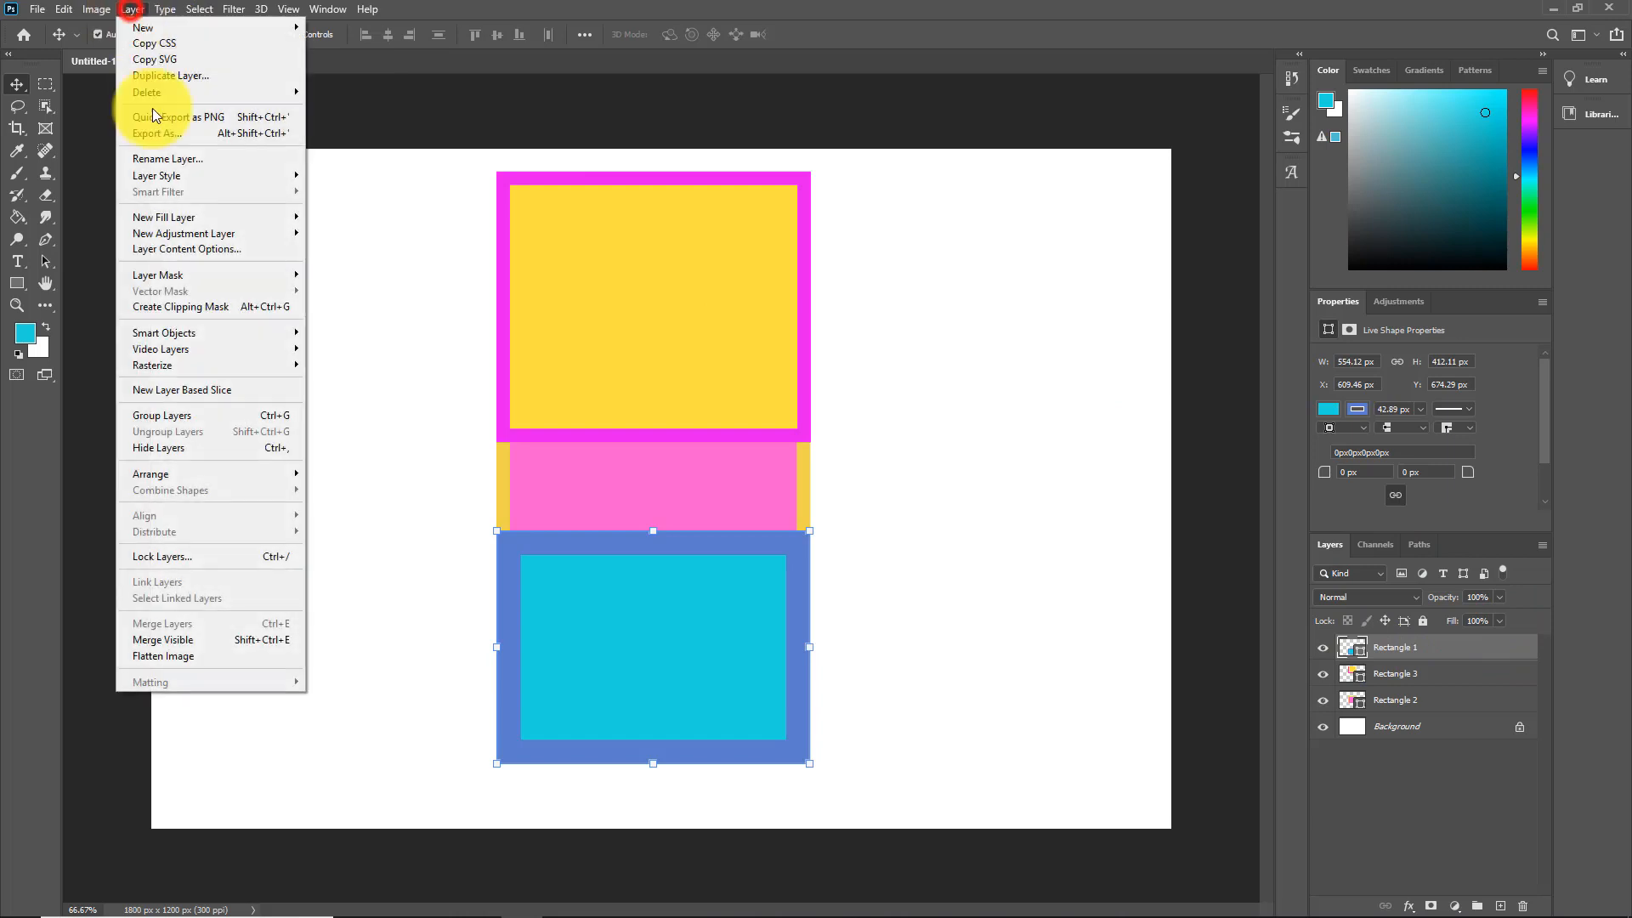
{"action": "mouse_move", "coordinate": [238, 473]}
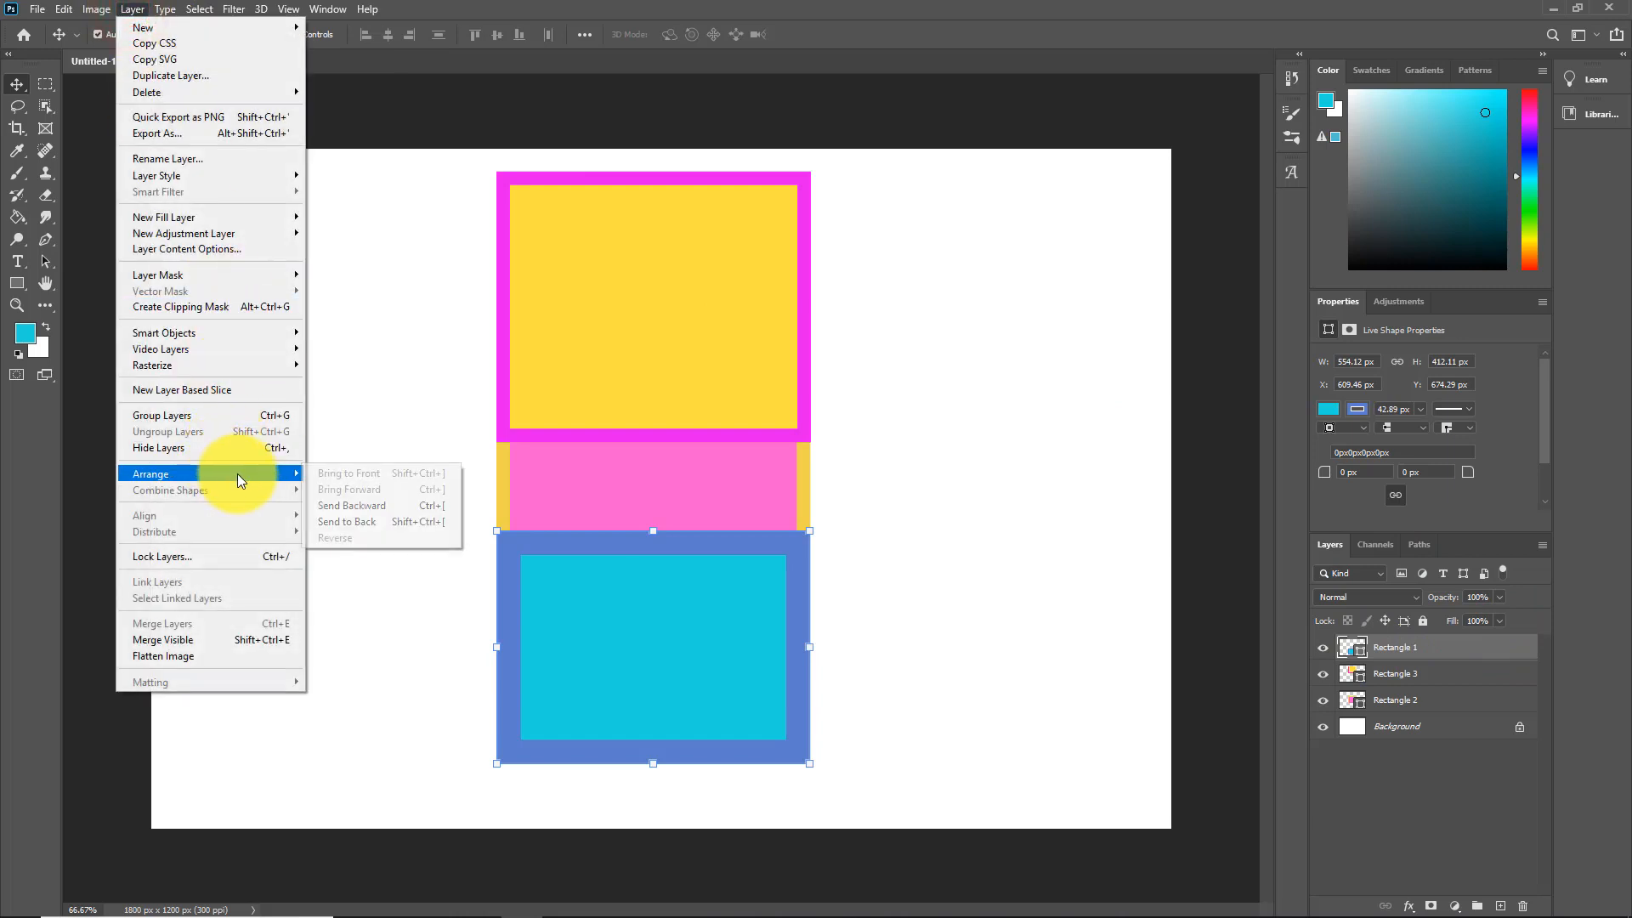
{"action": "left_click", "coordinate": [361, 522]}
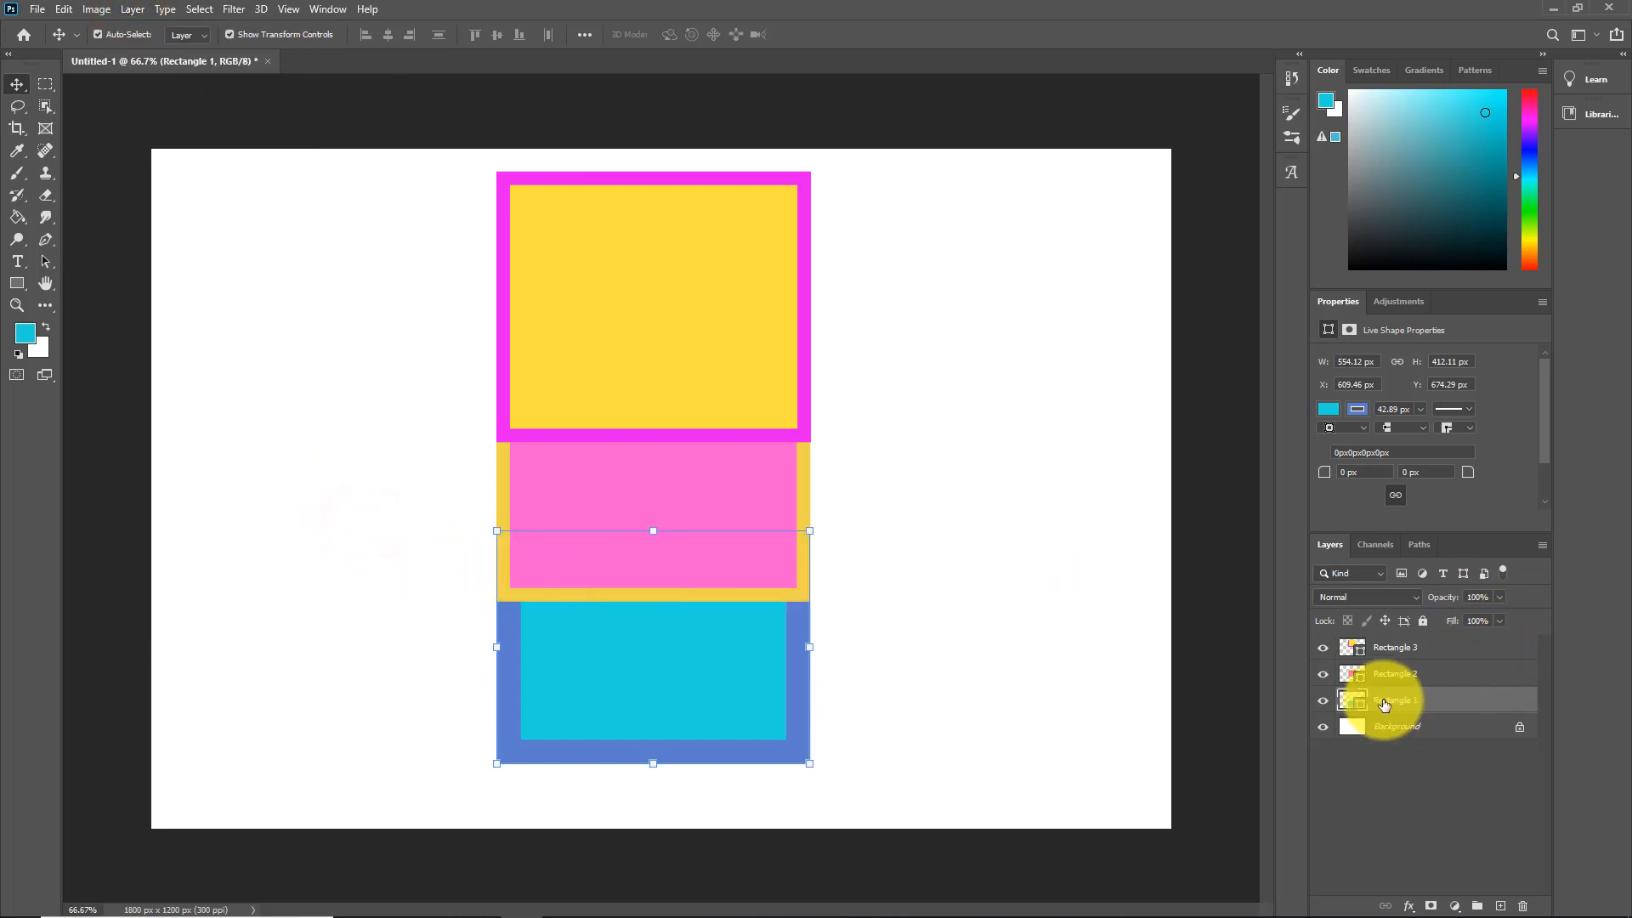
Step: Reorder the layers to Rectangle 3, Rectangle 2, Rectangle 1 from top to bottom
{"action": "left_click_drag", "start_coordinate": [1413, 708], "coordinate": [1387, 648]}
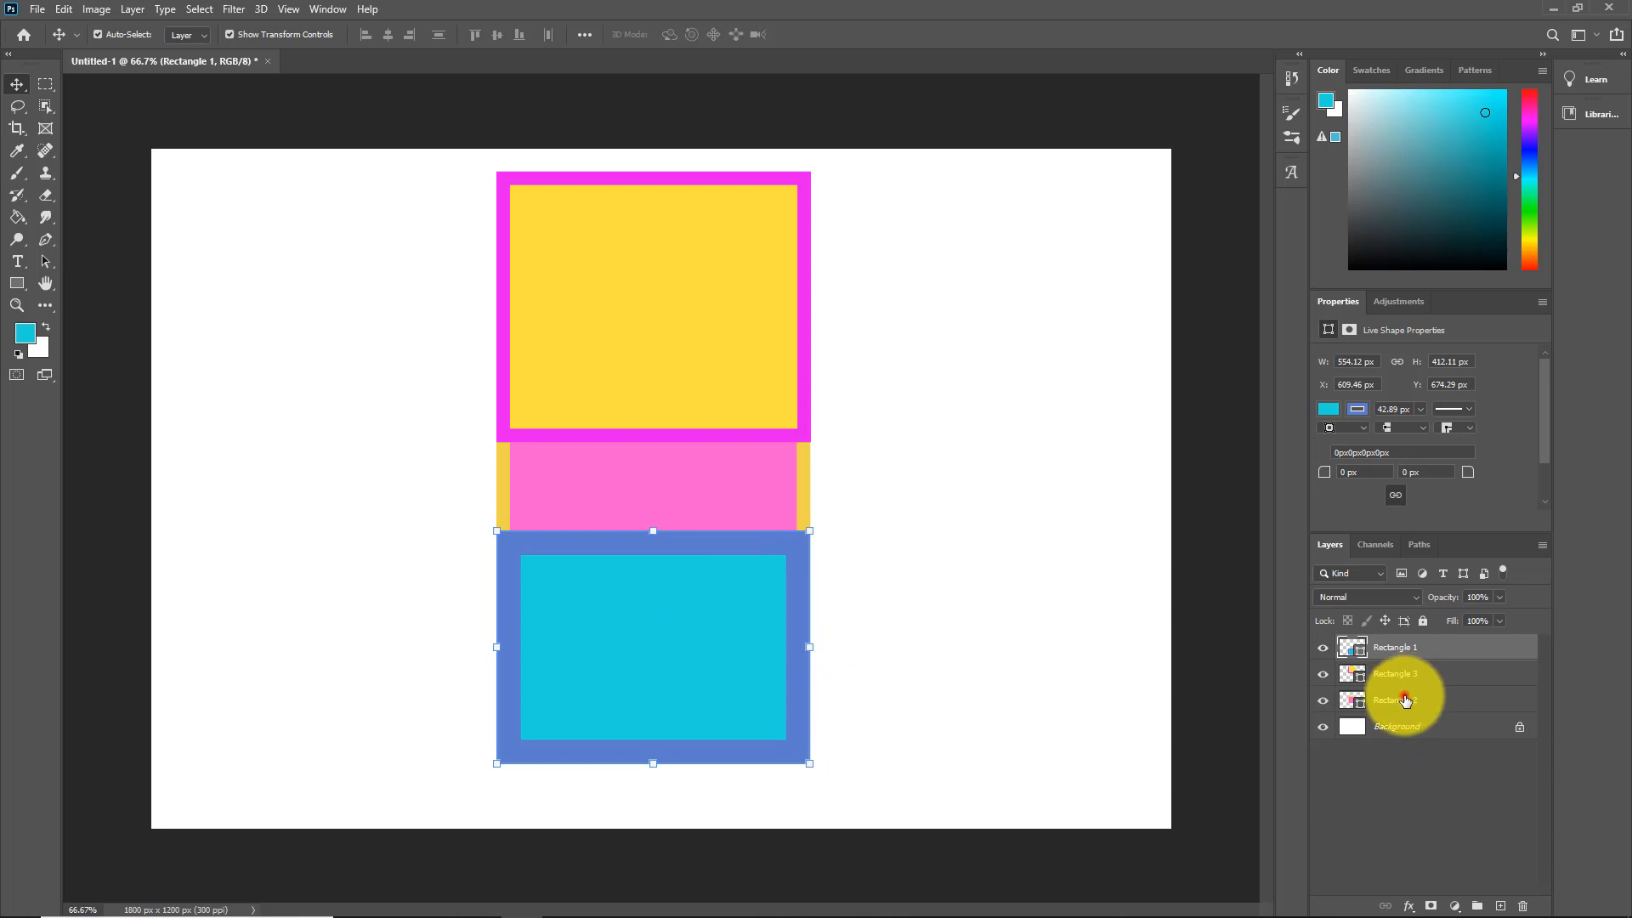
{"action": "left_click_drag", "start_coordinate": [1405, 699], "coordinate": [1381, 645]}
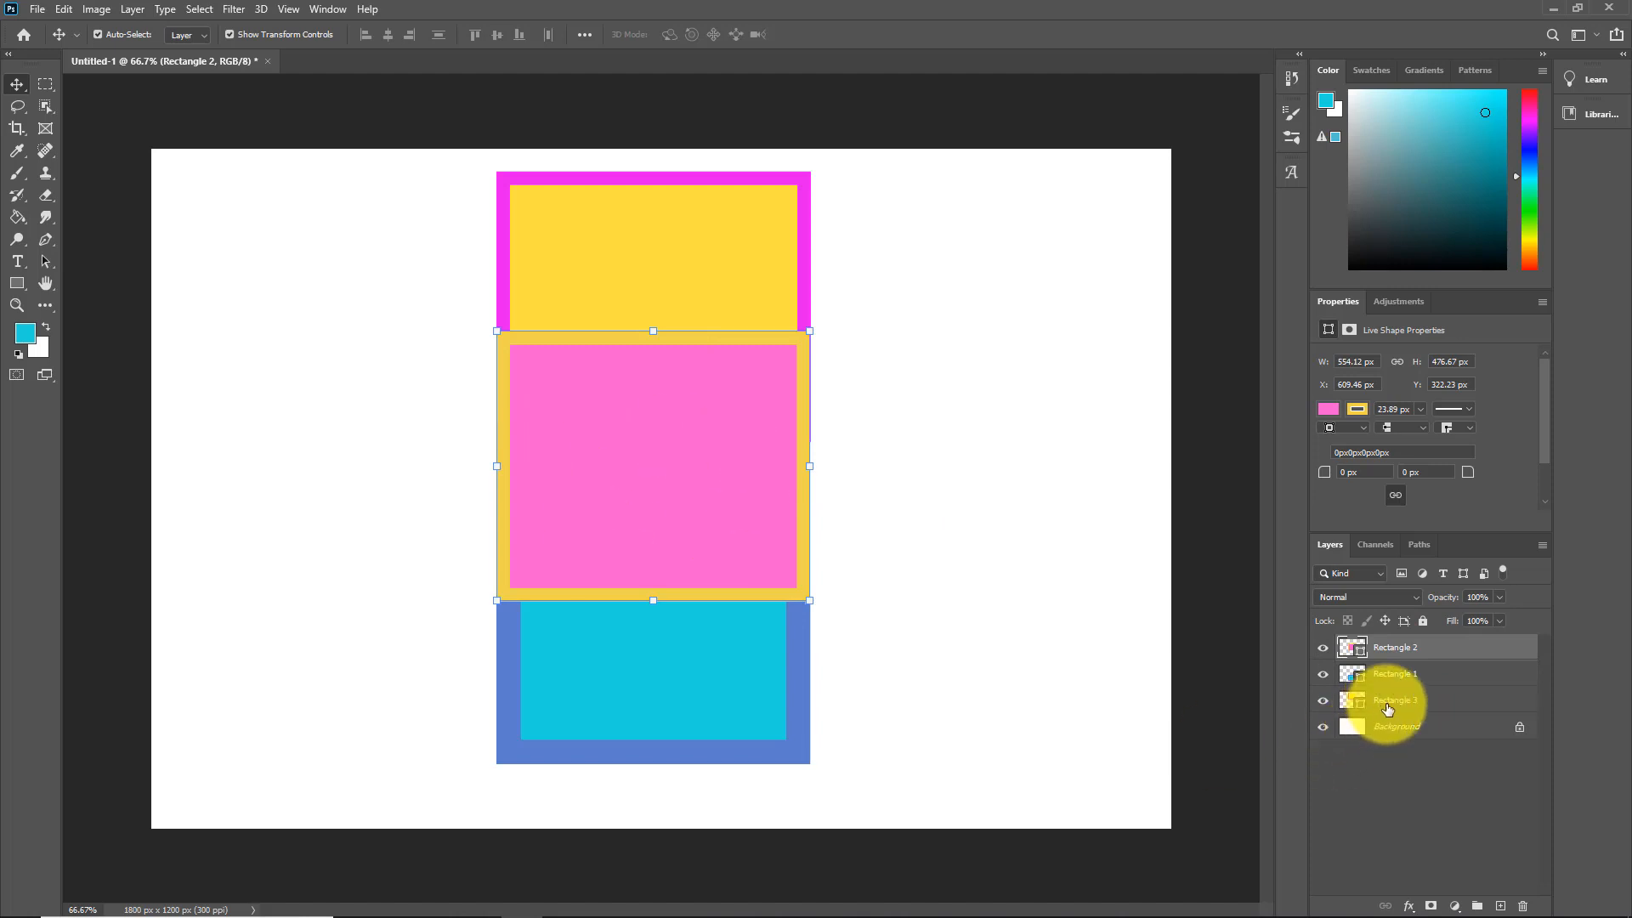
{"action": "left_click_drag", "start_coordinate": [1389, 704], "coordinate": [1377, 645]}
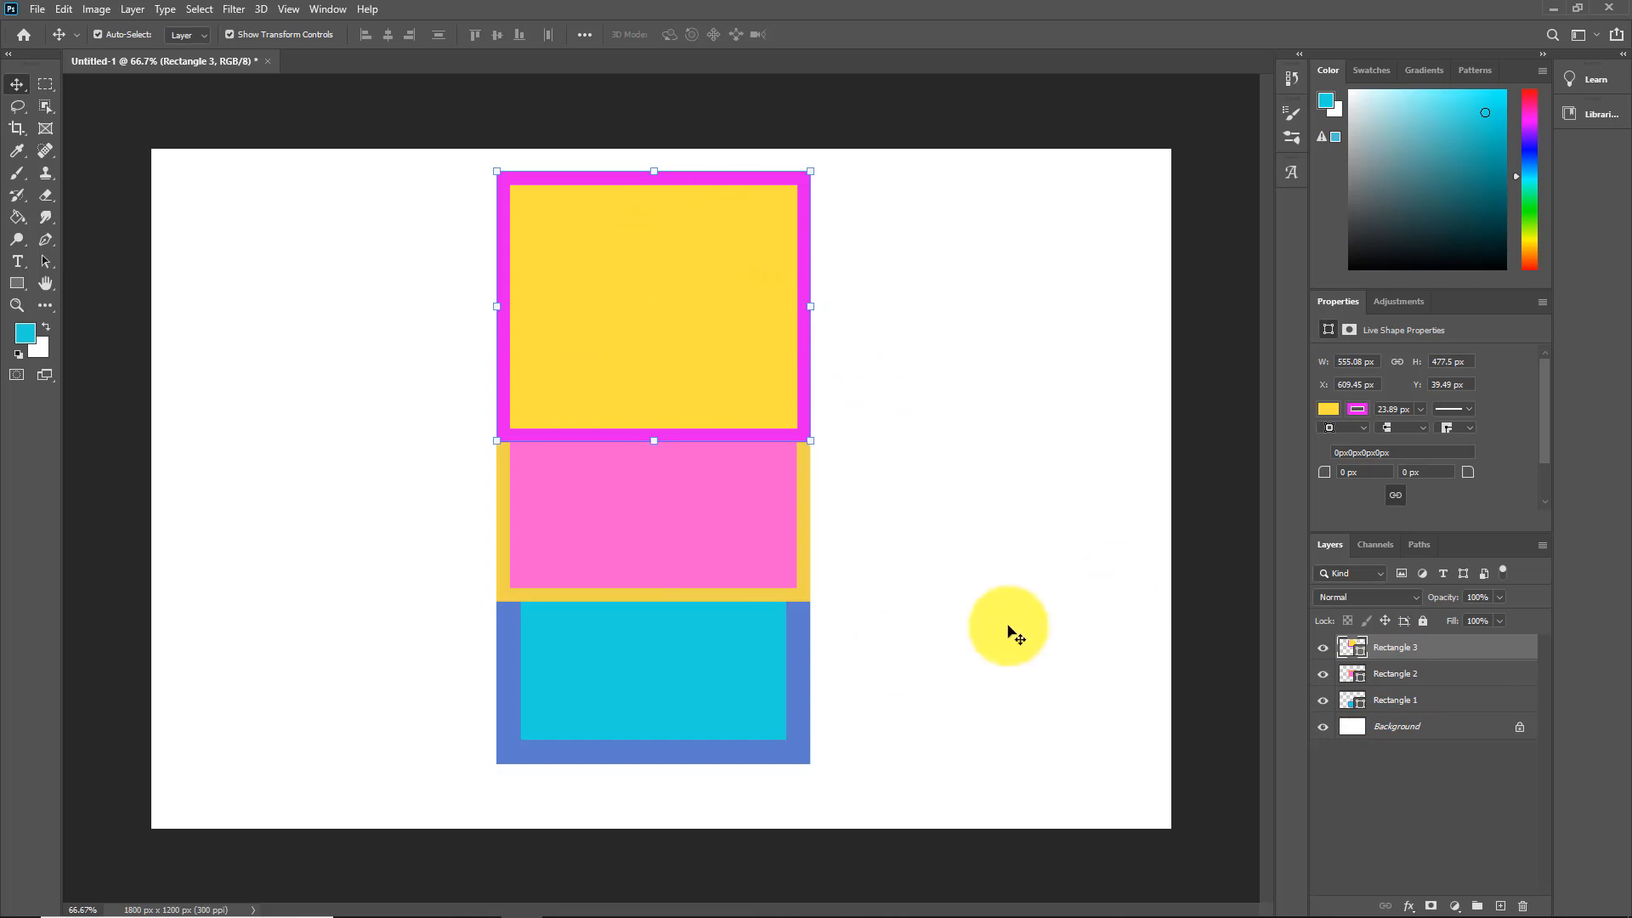